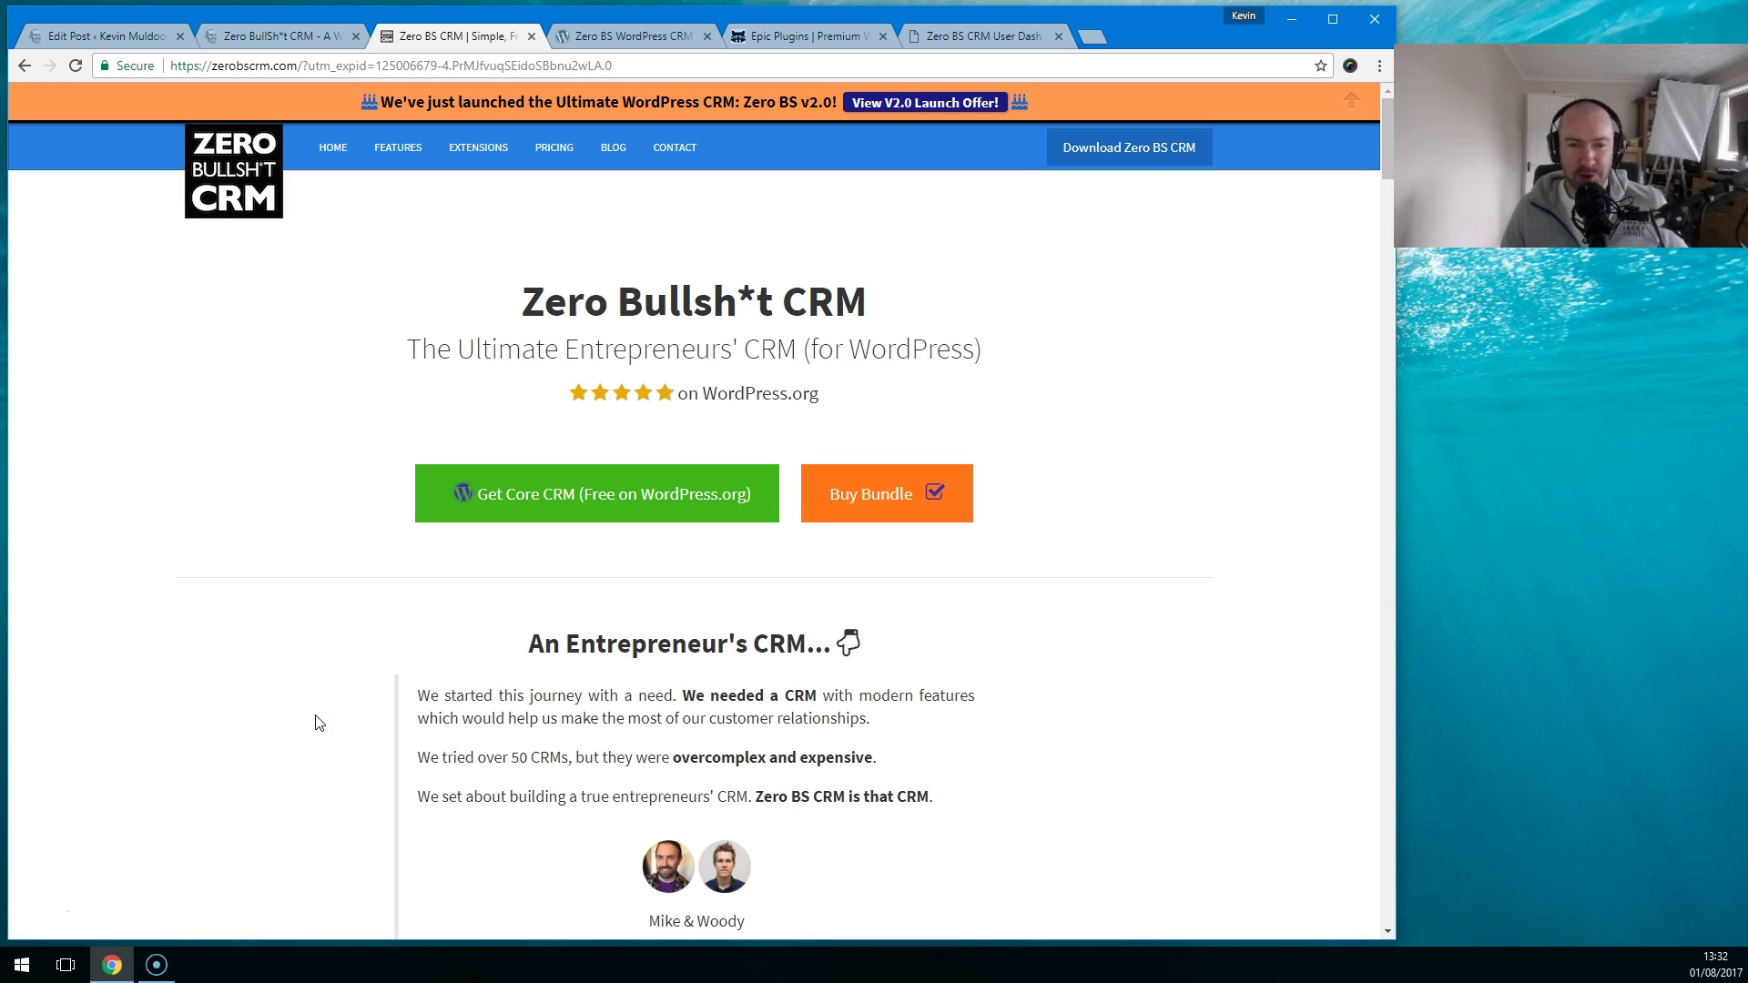
Step: Examine the Zero Bullsh*t CRM homepage's title area and its section introducing the entrepreneur's CRM
scroll(396, 630, "down", 1)
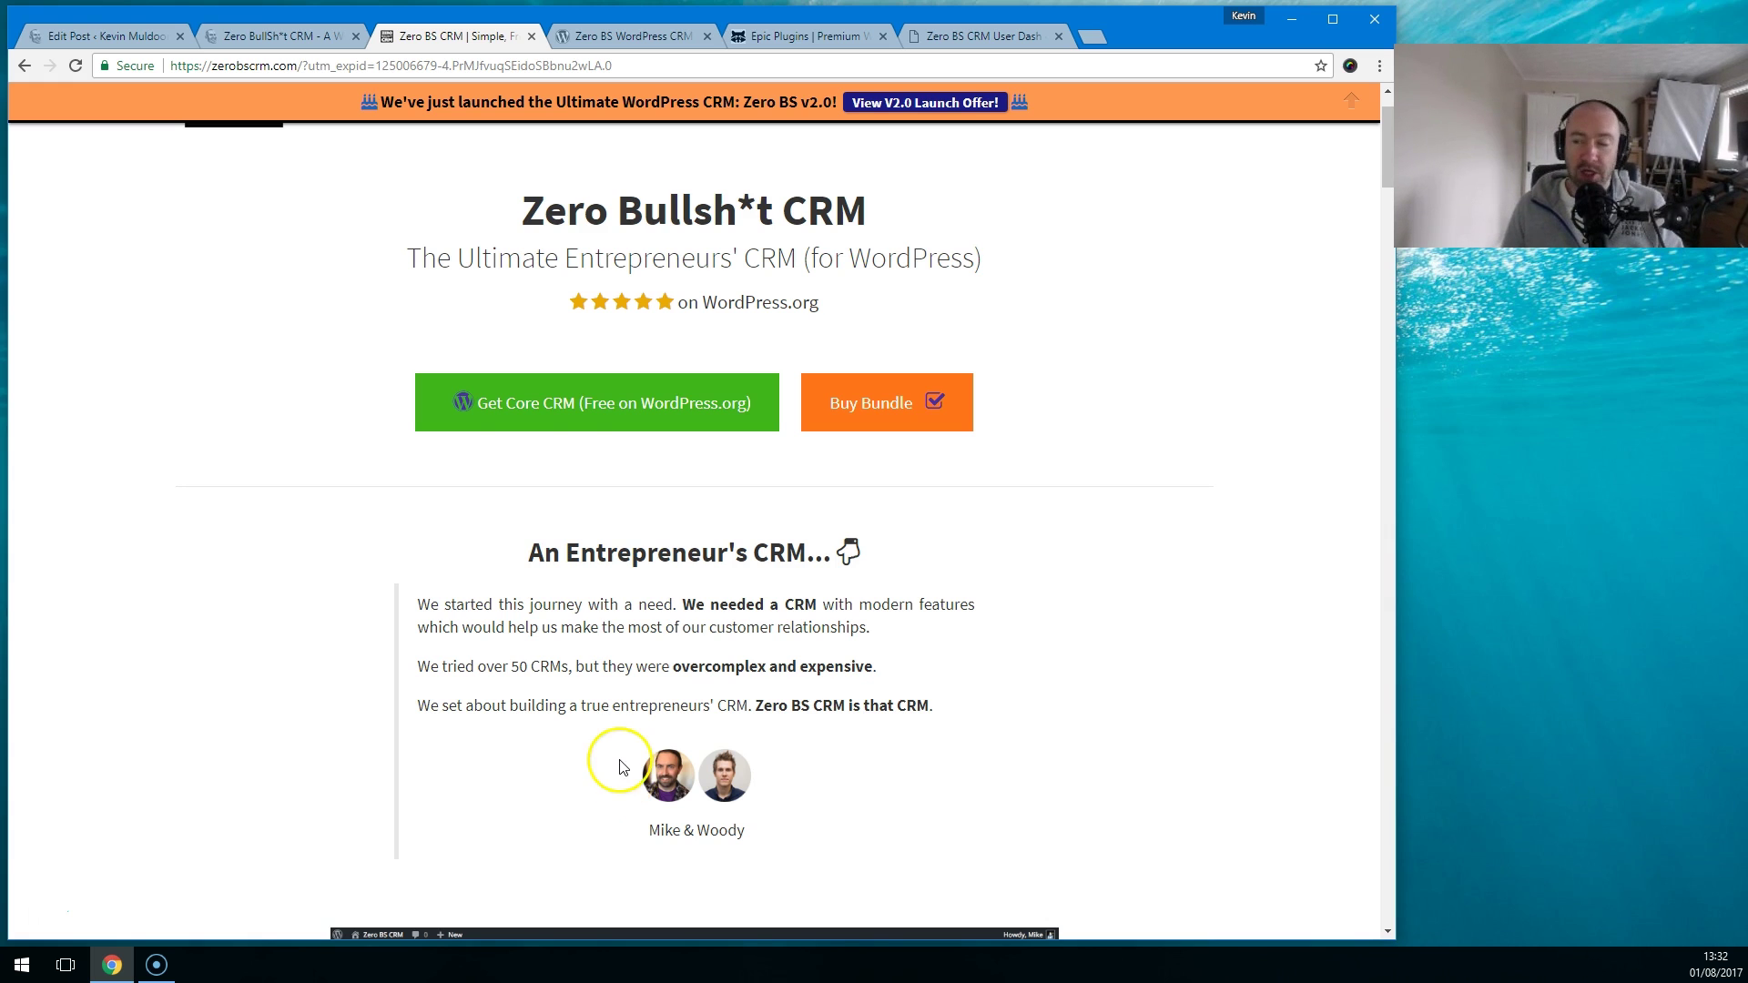
scroll(574, 746, "up", 1)
left_click_drag(525, 293, 879, 318)
left_click(652, 615)
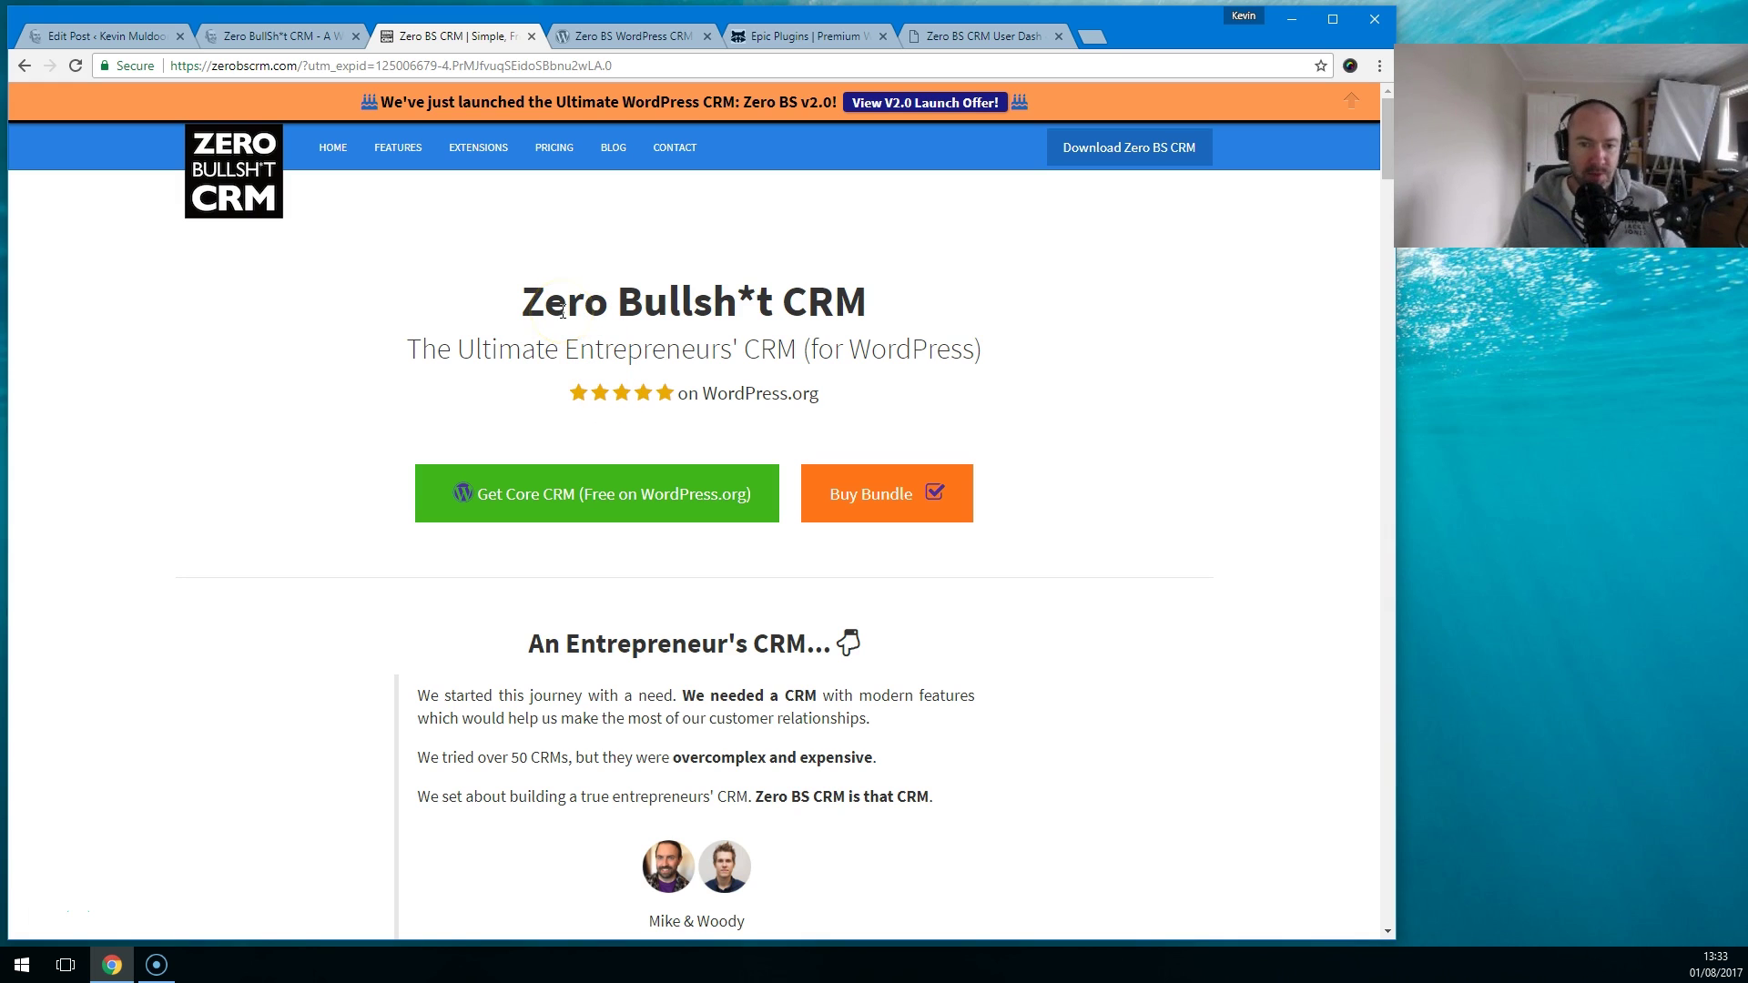
scroll(506, 417, "down", 2)
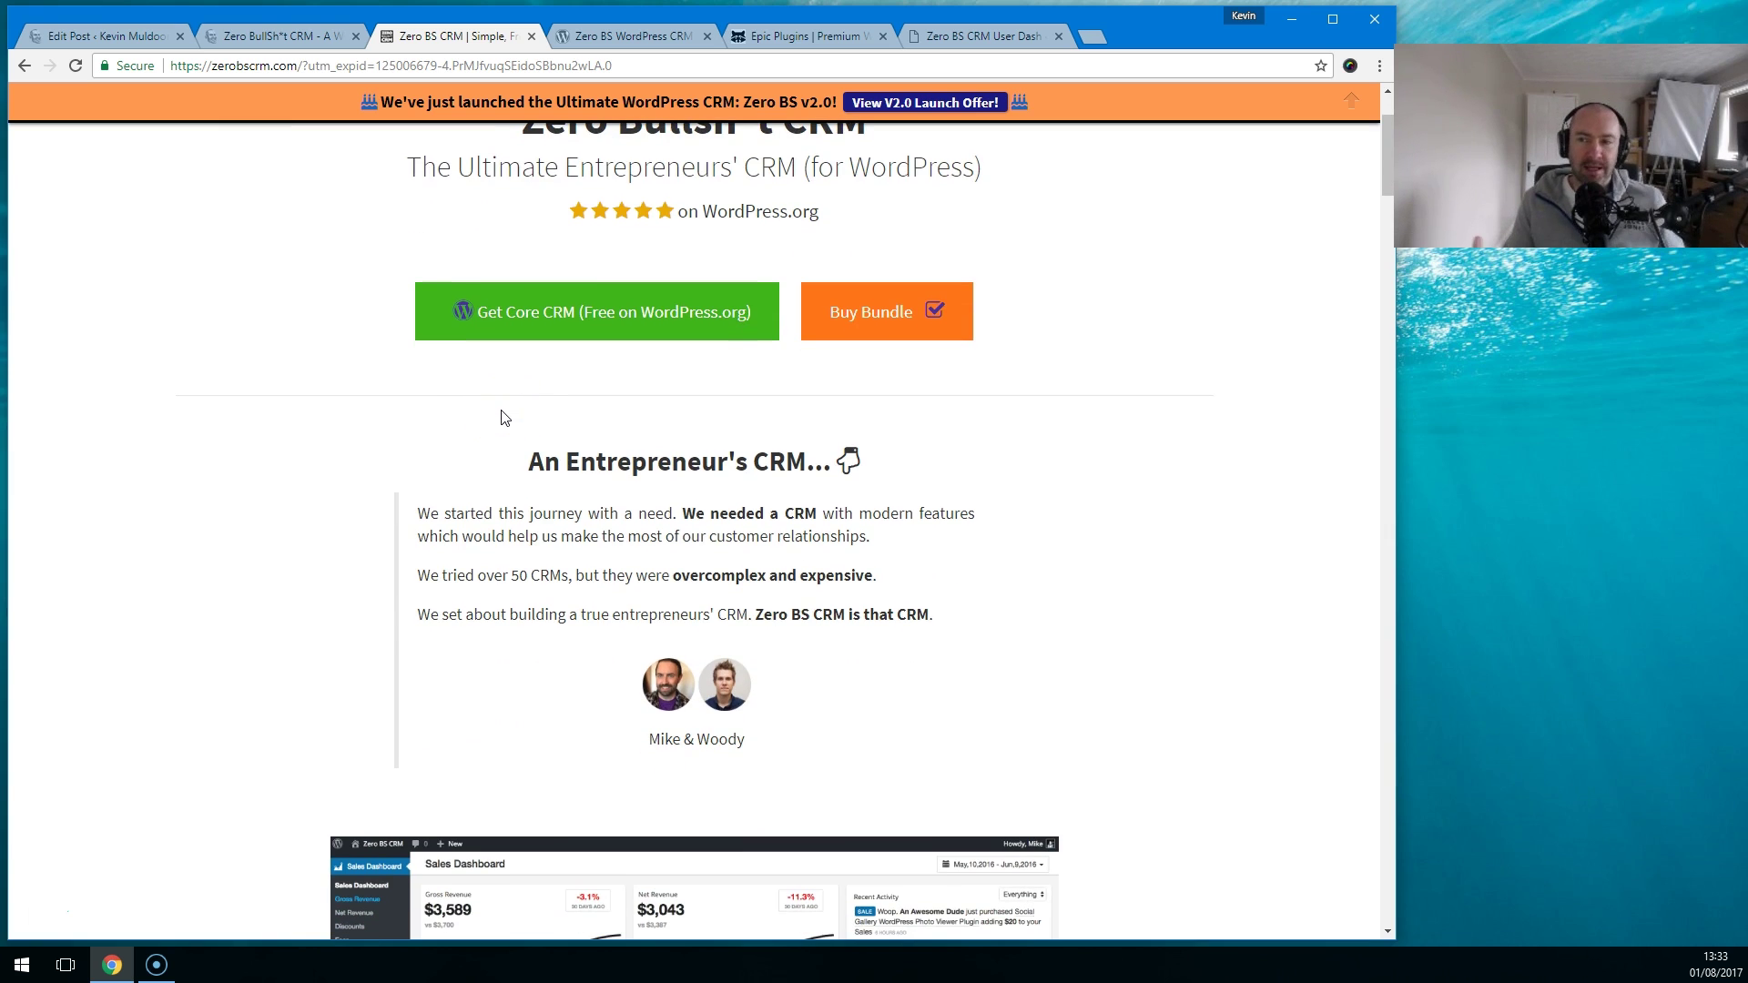
scroll(756, 344, "up", 2)
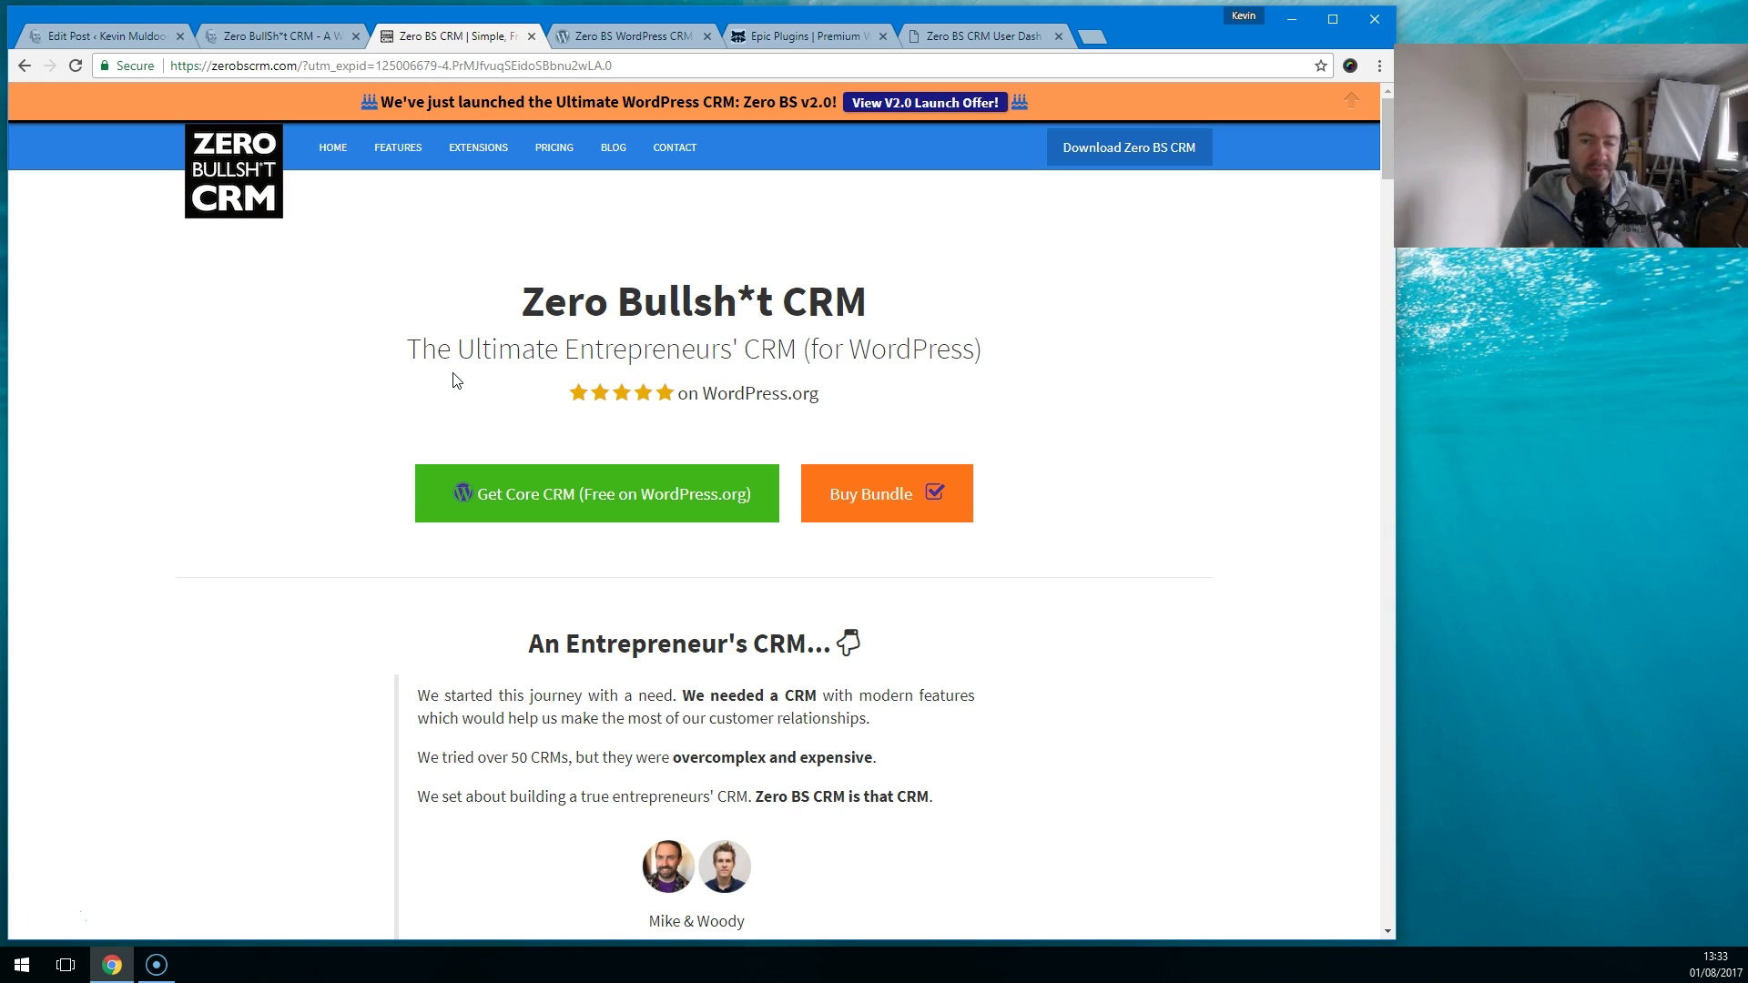
scroll(456, 380, "down", 2)
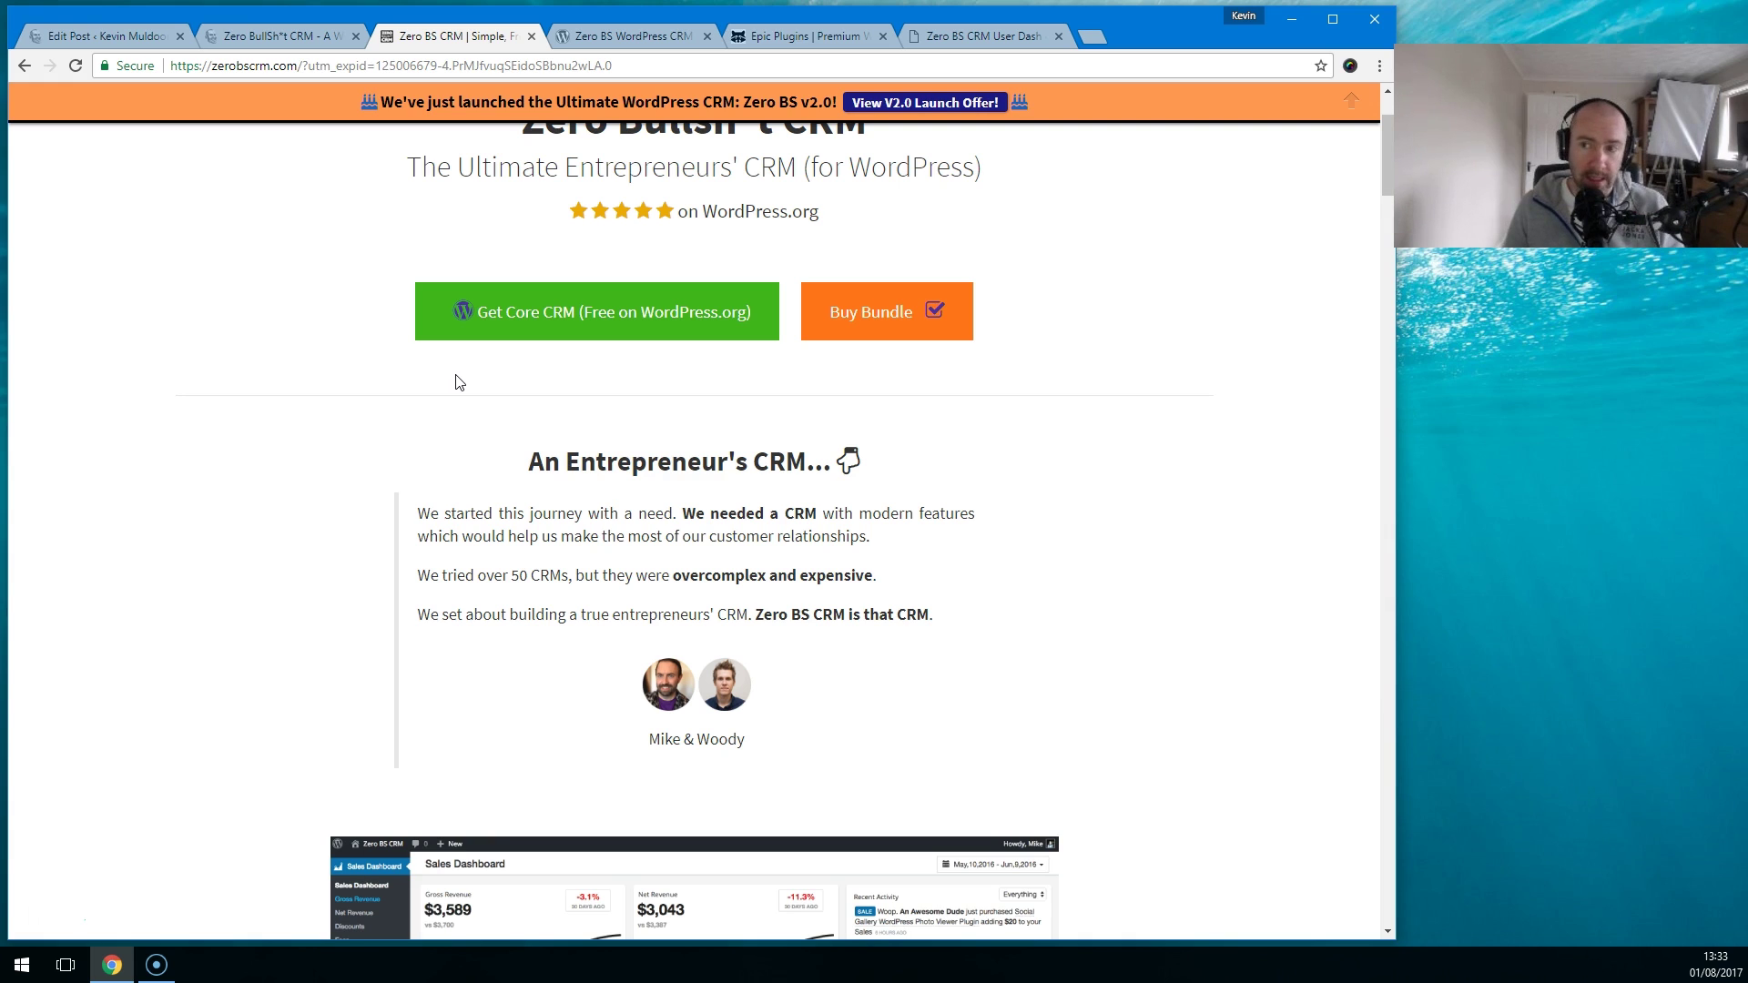
left_click(458, 395)
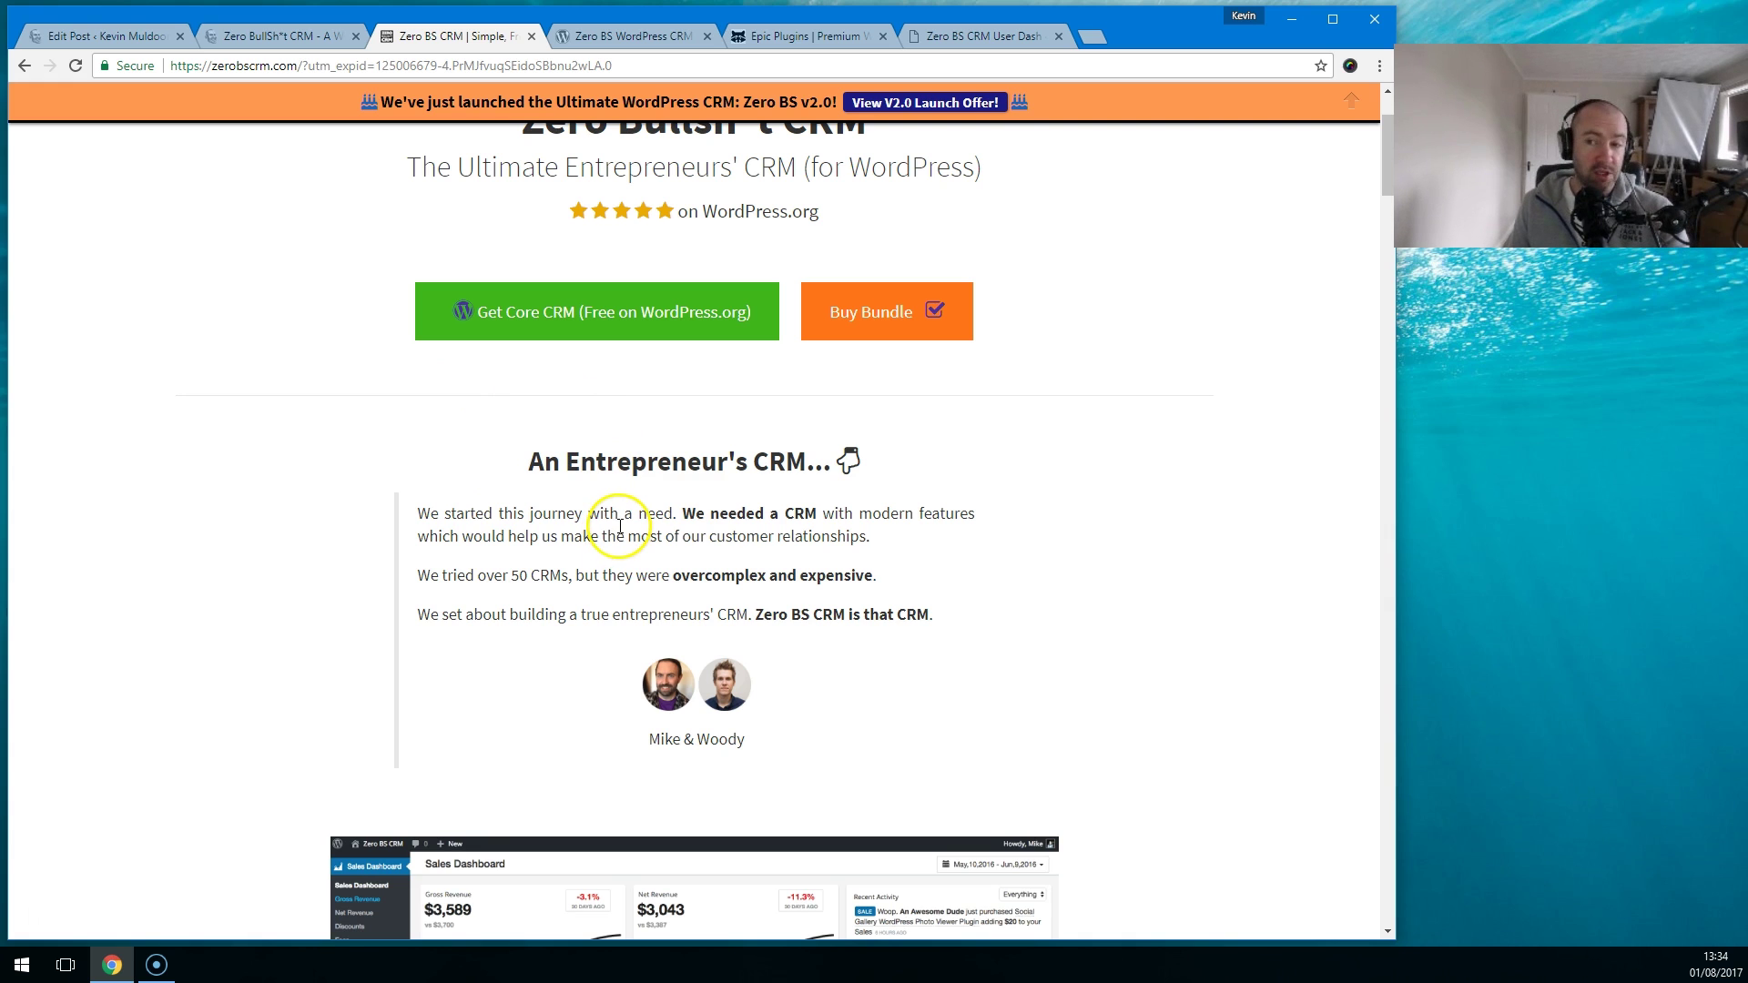
scroll(621, 526, "up", 2)
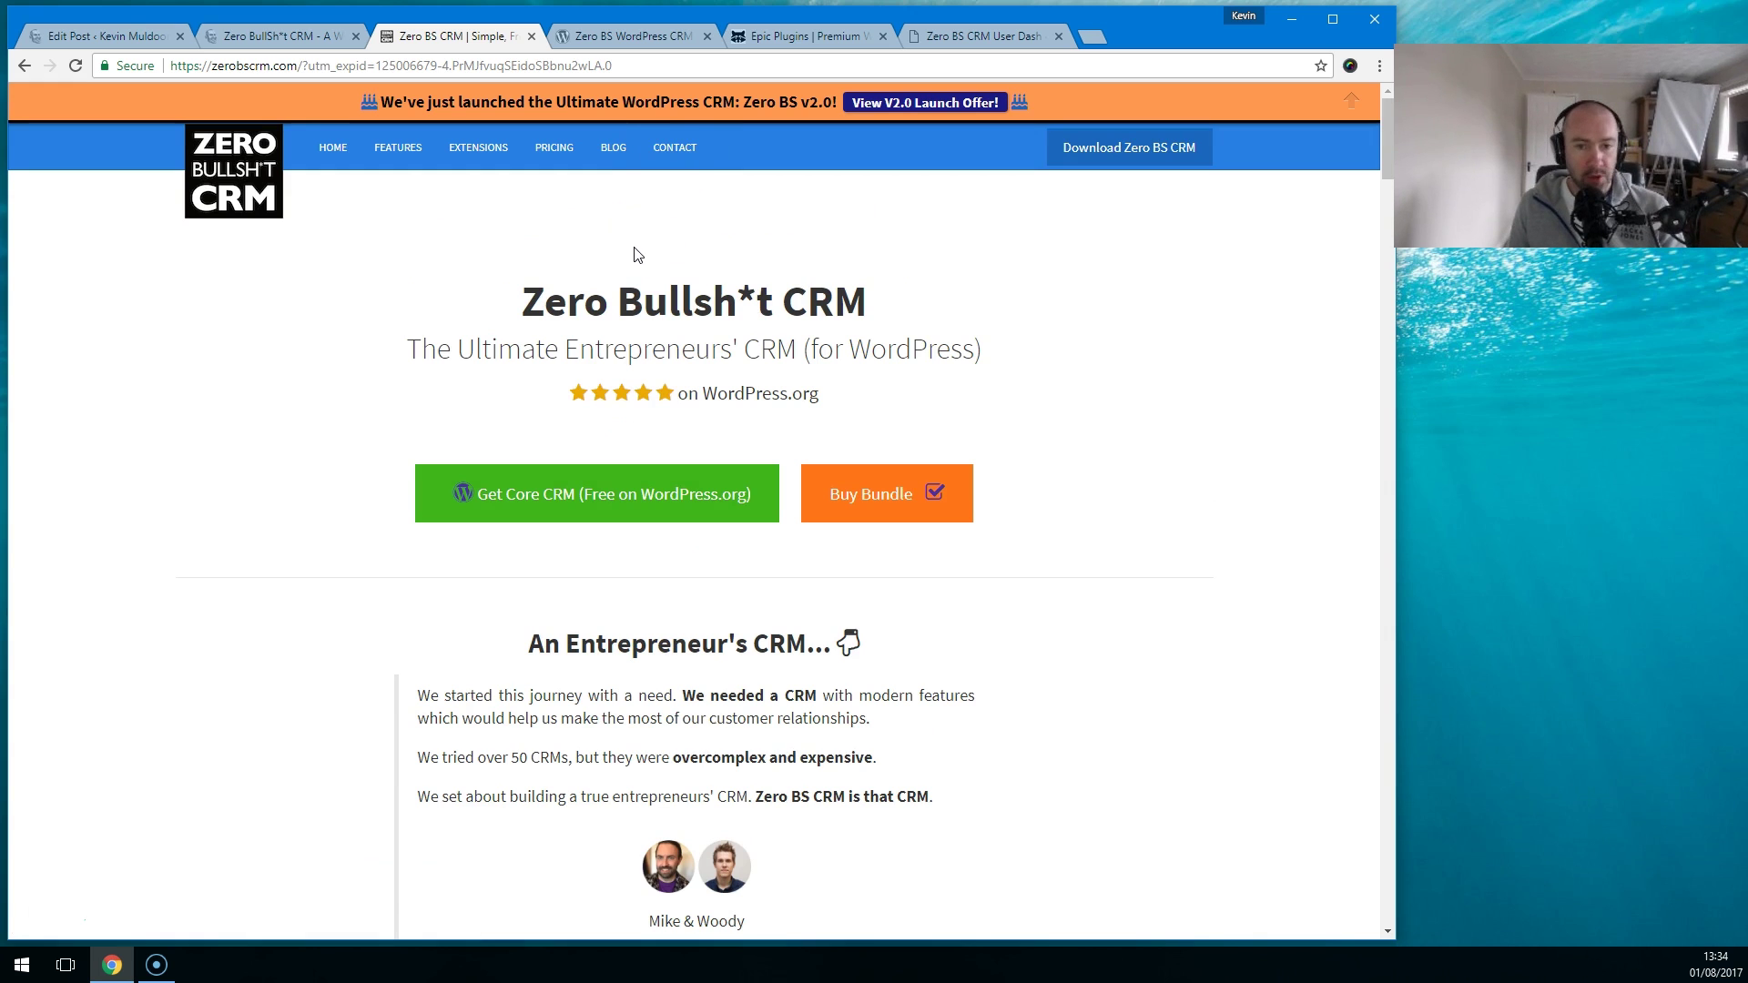
Step: Compare the product name on the Zero Bullsh*t CRM homepage with the plugin title in its WordPress.org listing
left_click(628, 35)
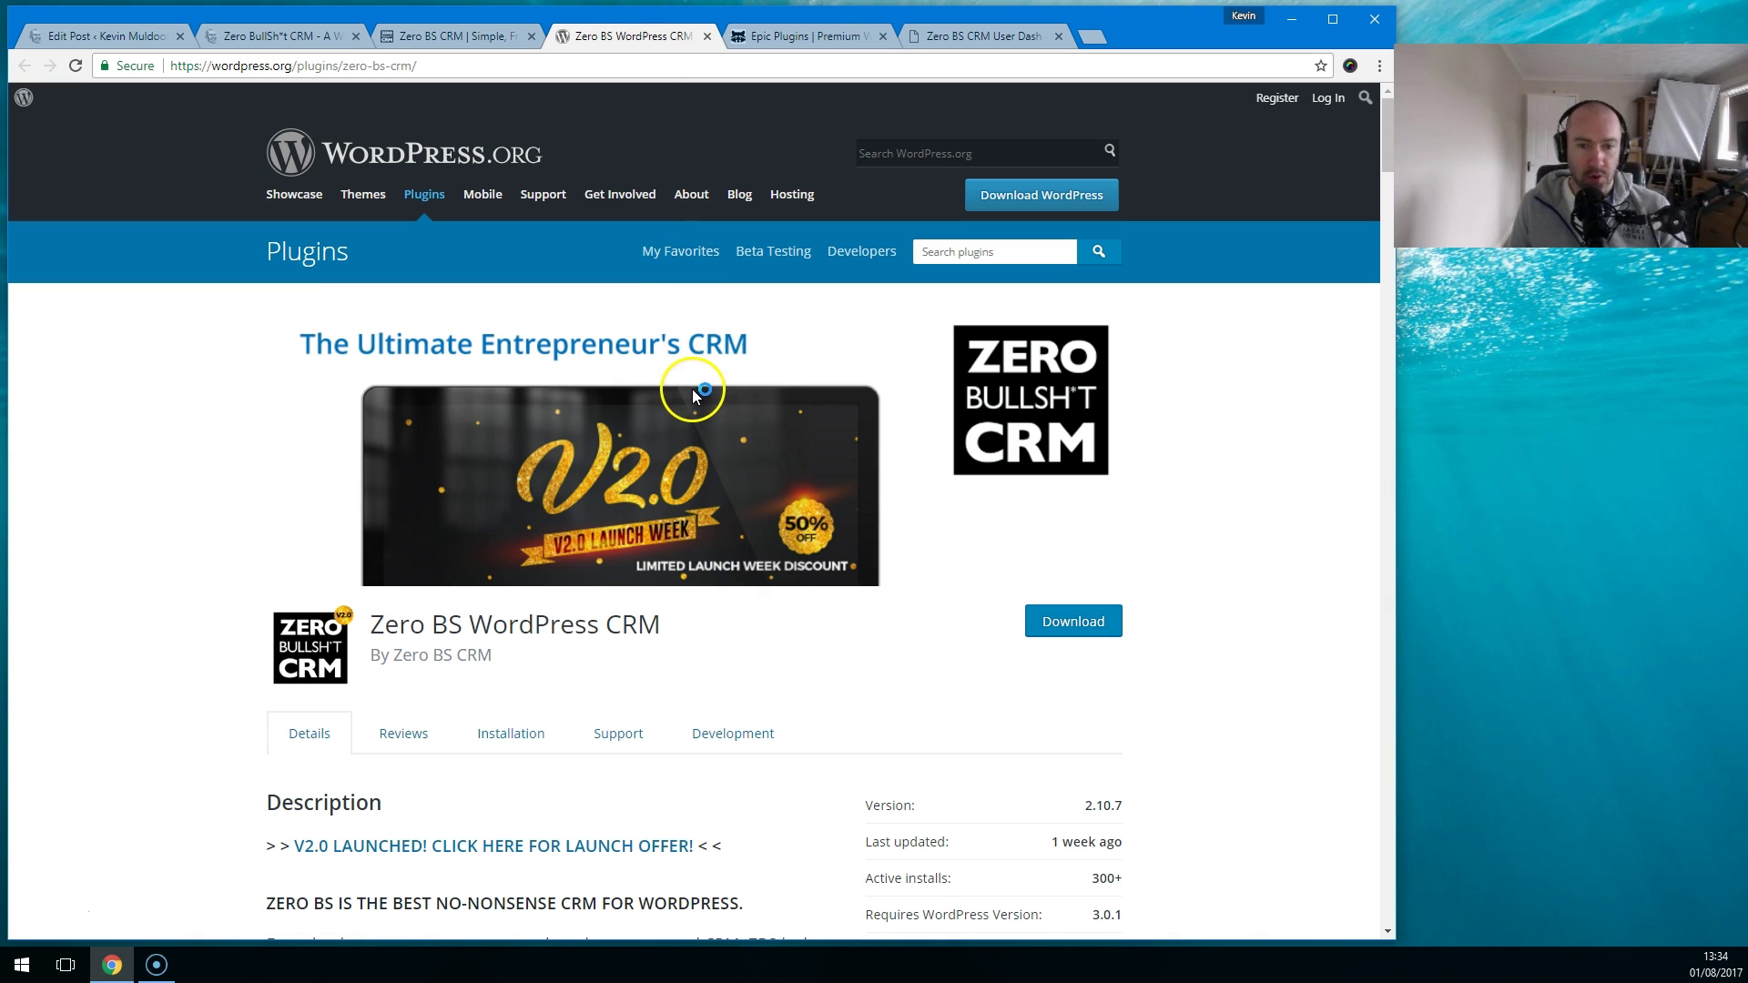
scroll(663, 499, "down", 2)
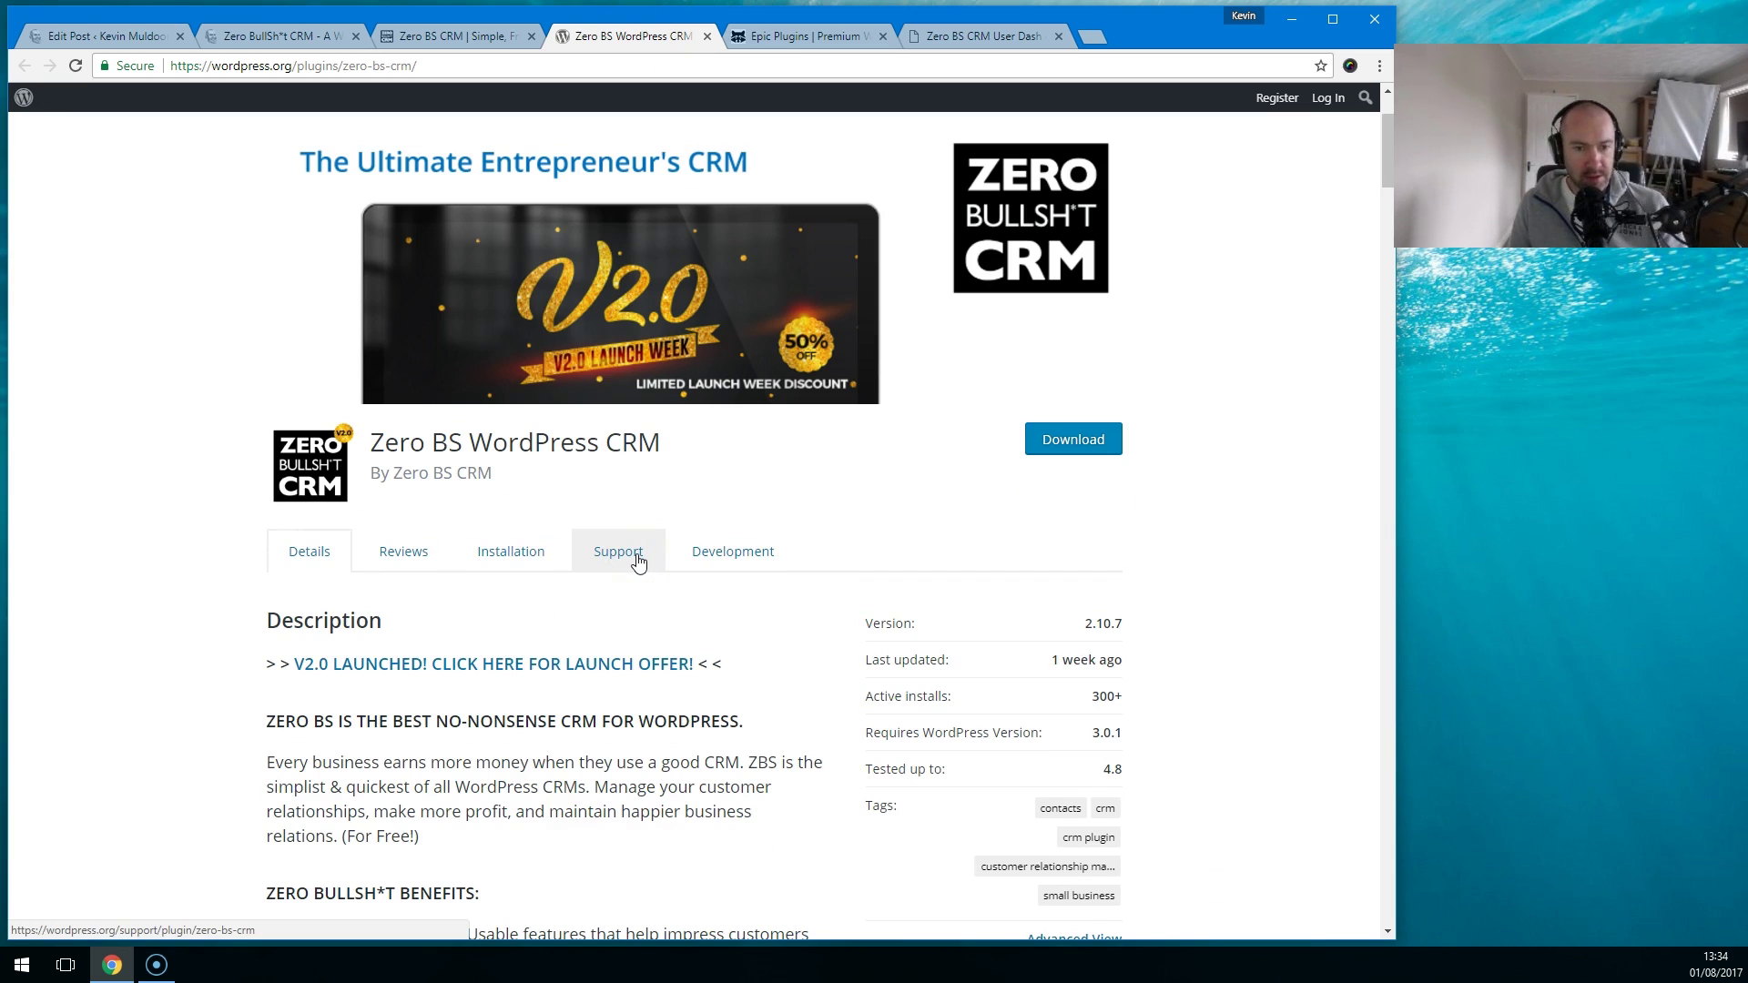
left_click_drag(653, 445, 376, 446)
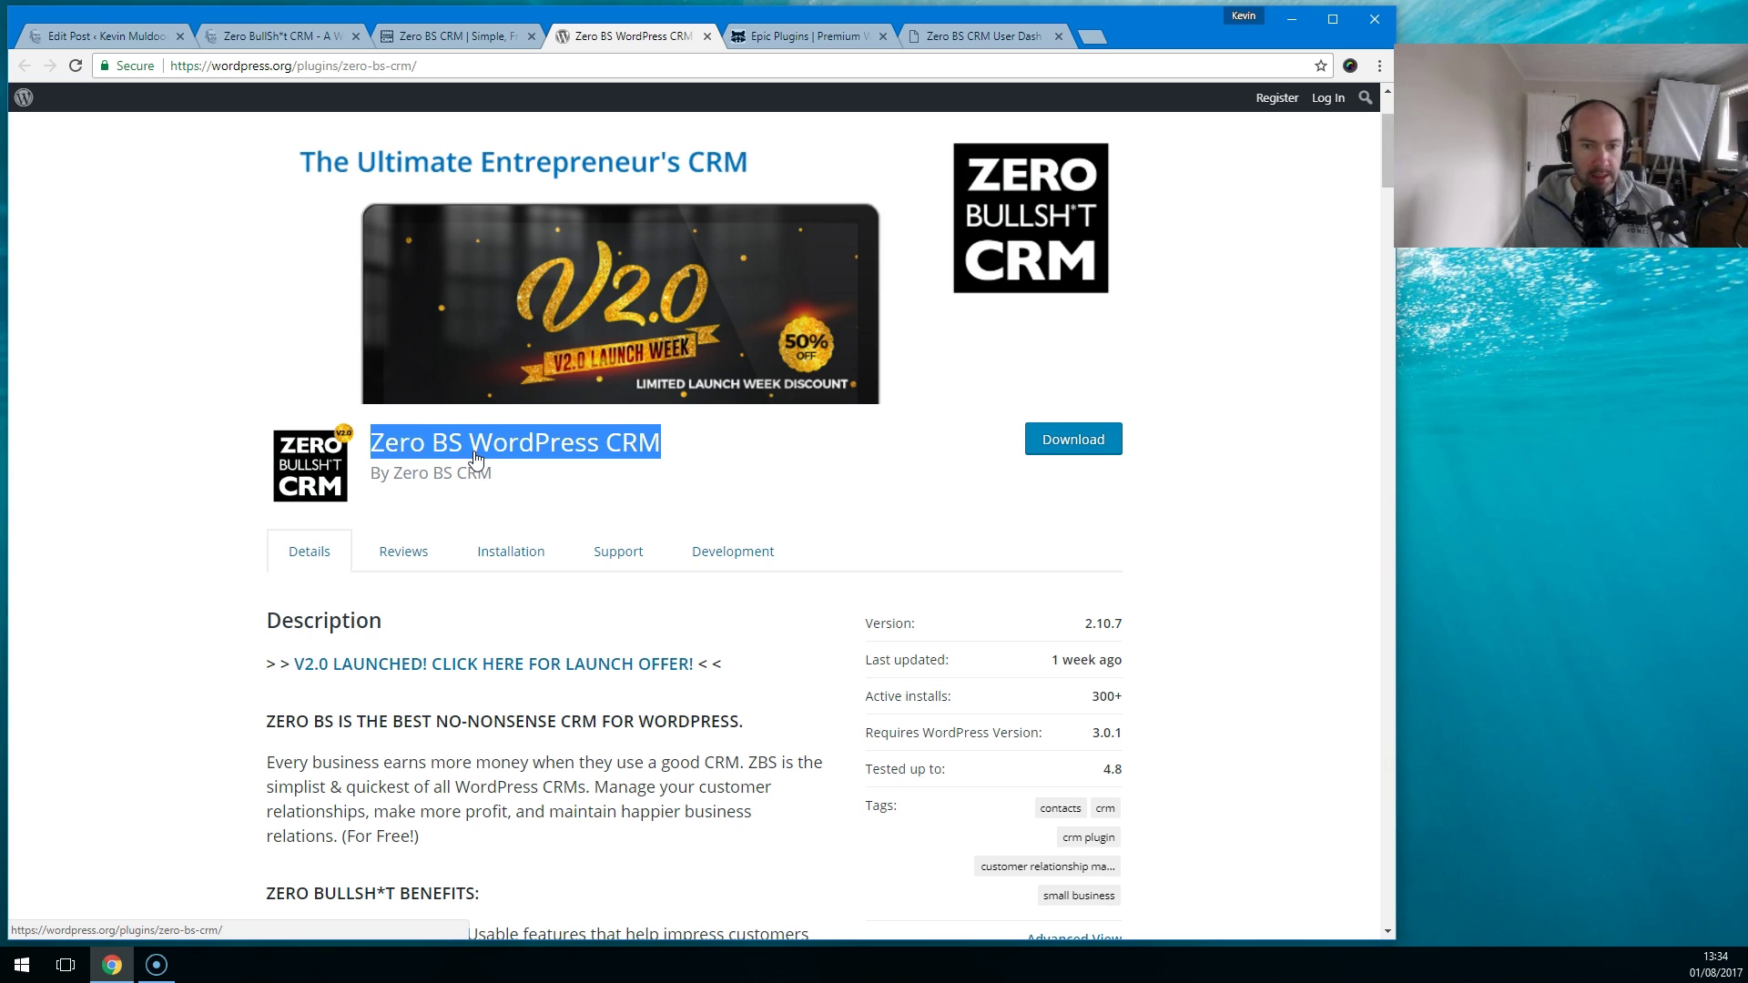
left_click(455, 36)
left_click(571, 390)
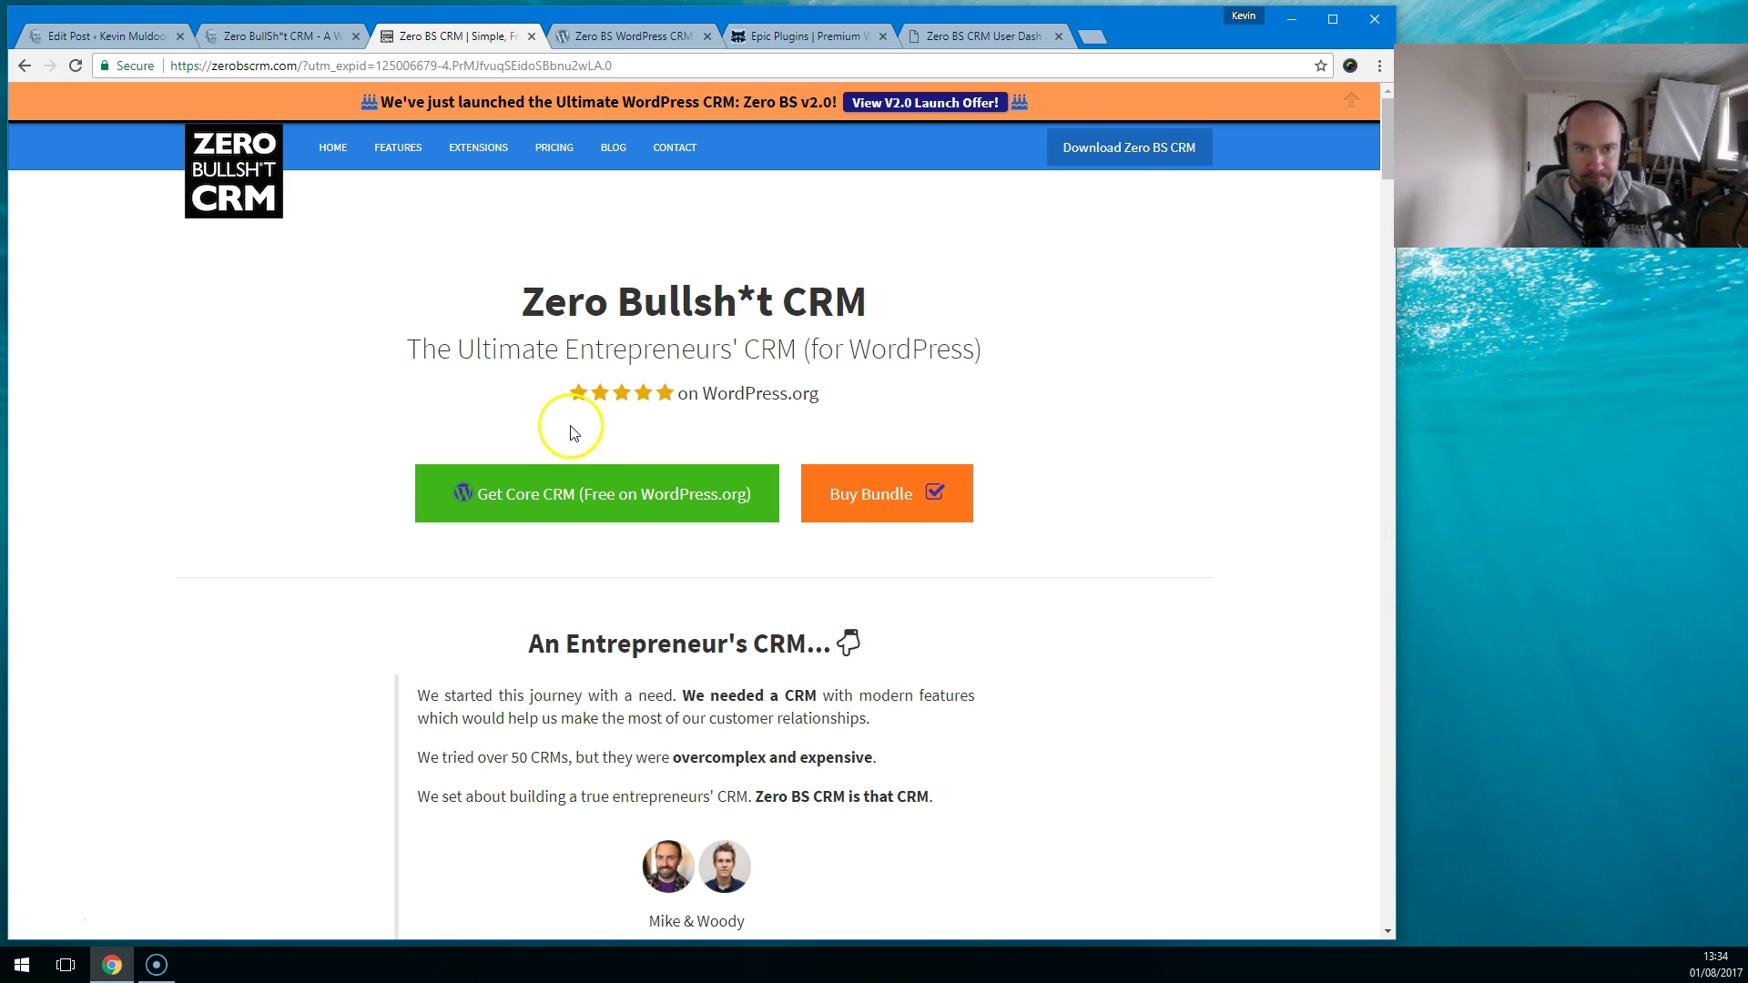
left_click(648, 37)
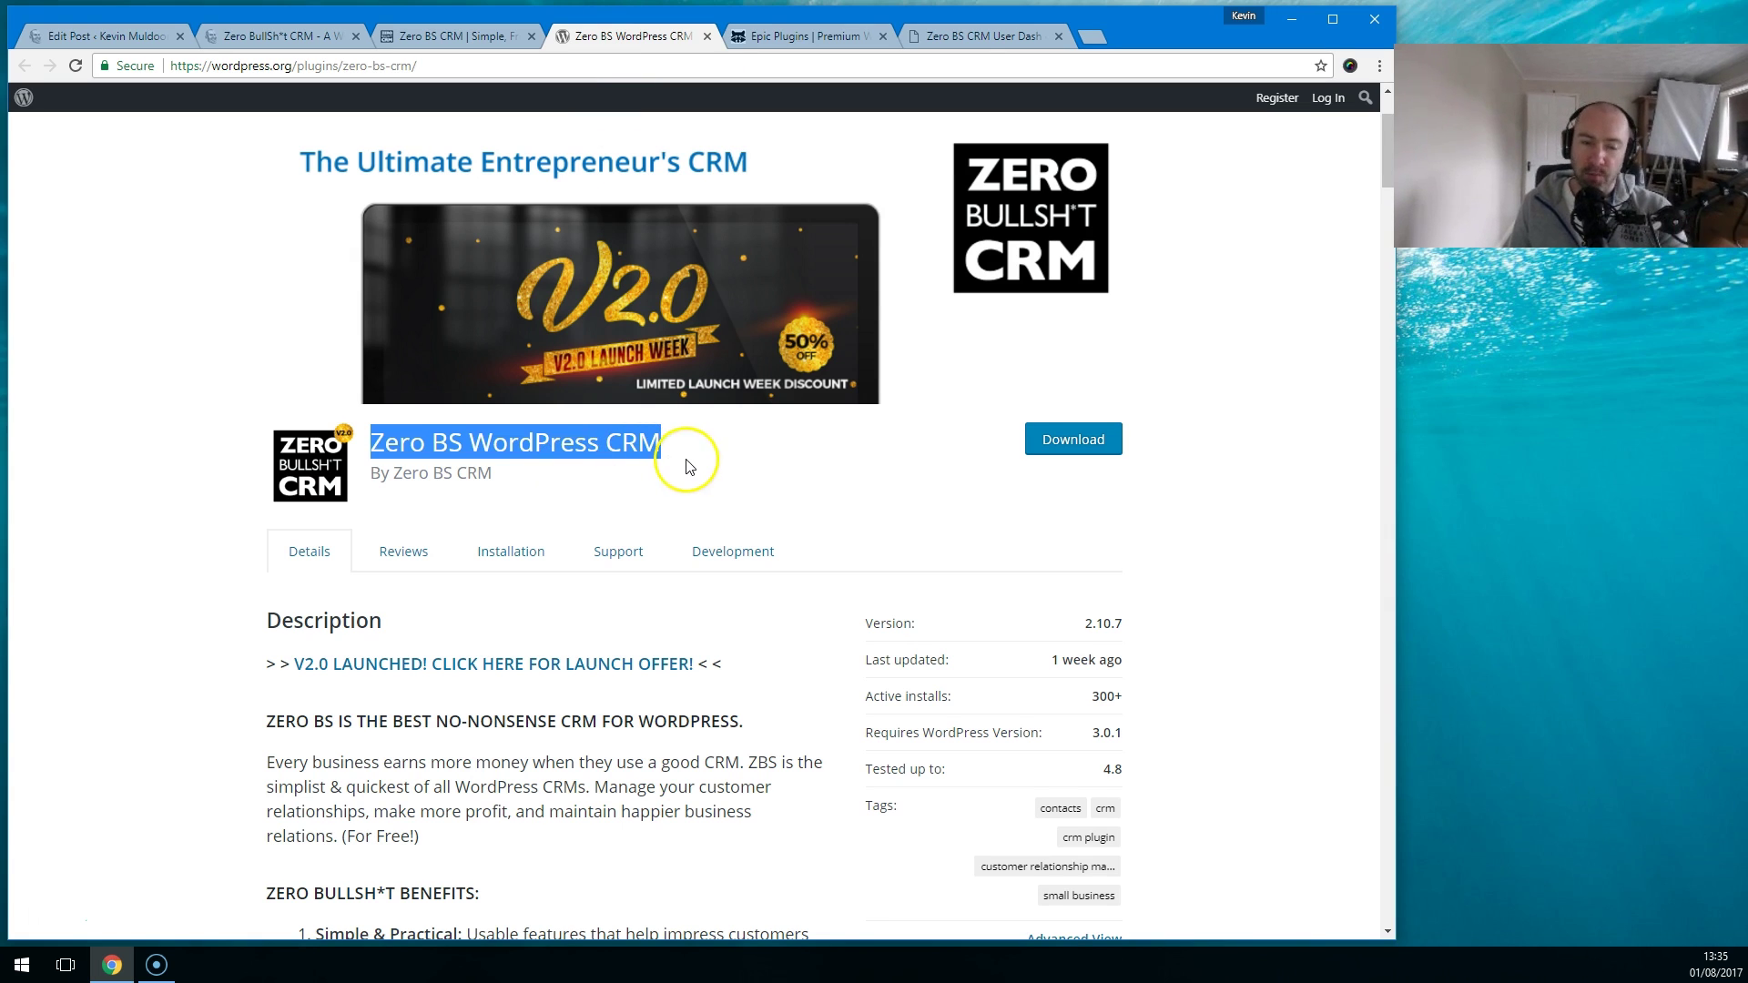
left_click_drag(671, 450, 360, 438)
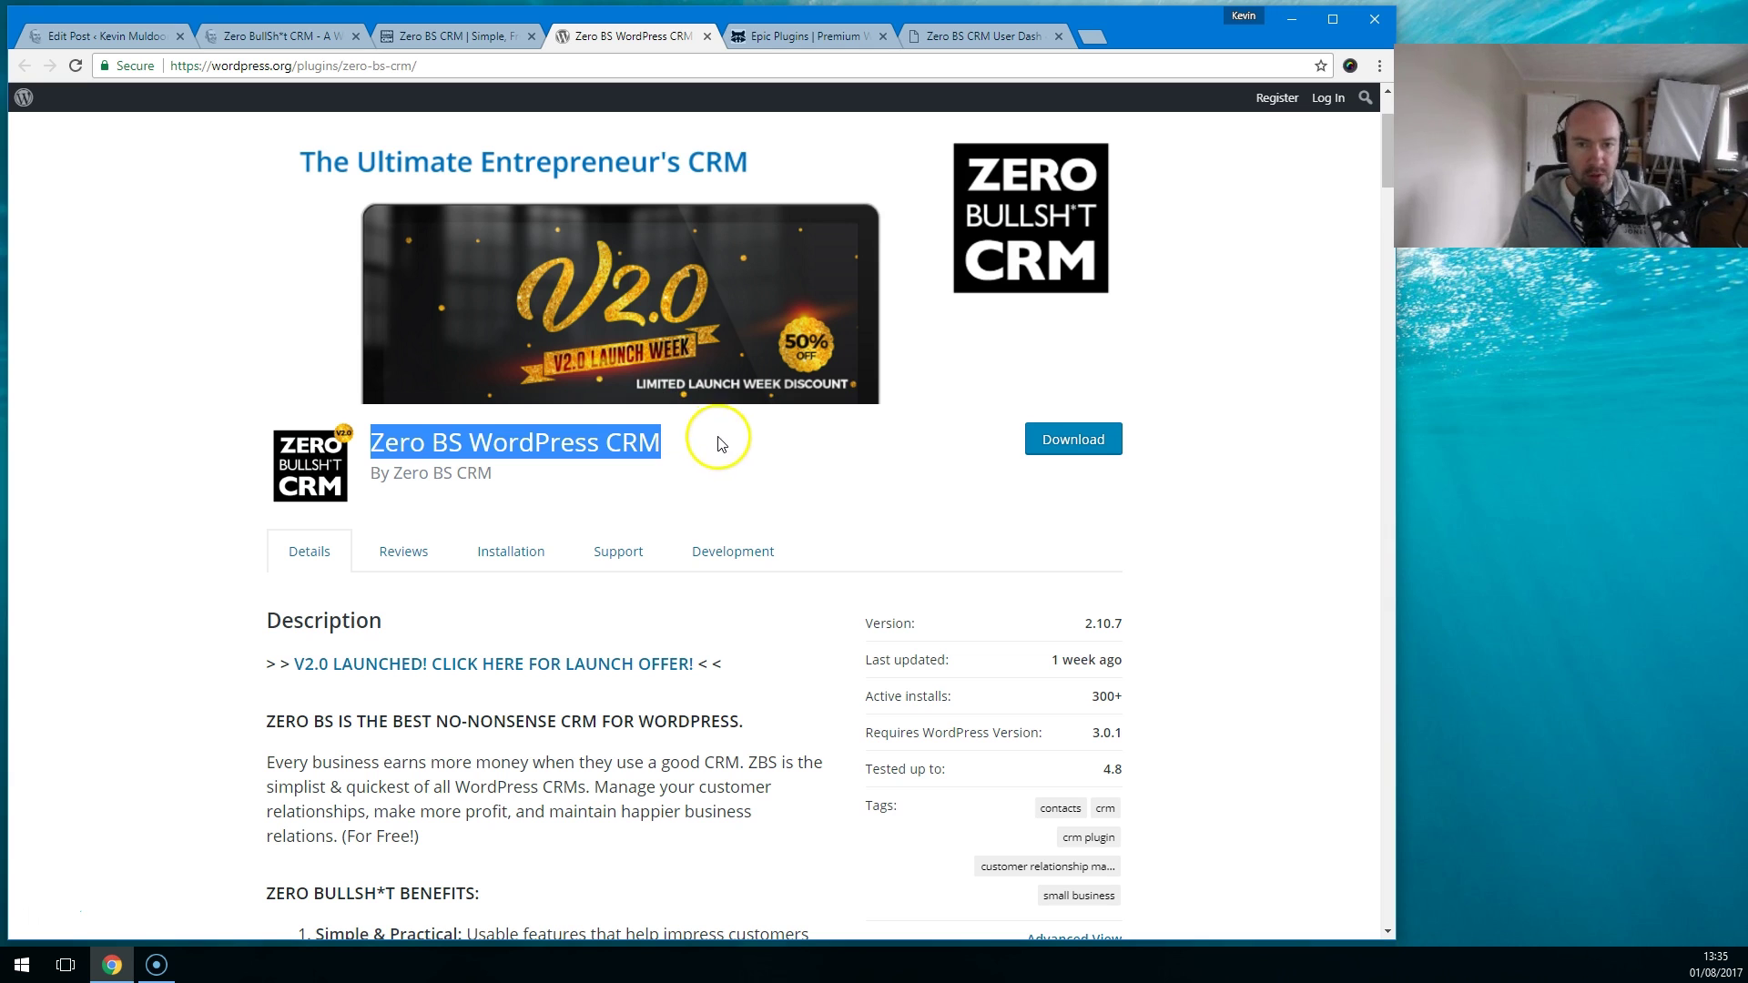
Step: Look at the Epic Plugins site and highlight the second developer's name on the CRM homepage
left_click(800, 36)
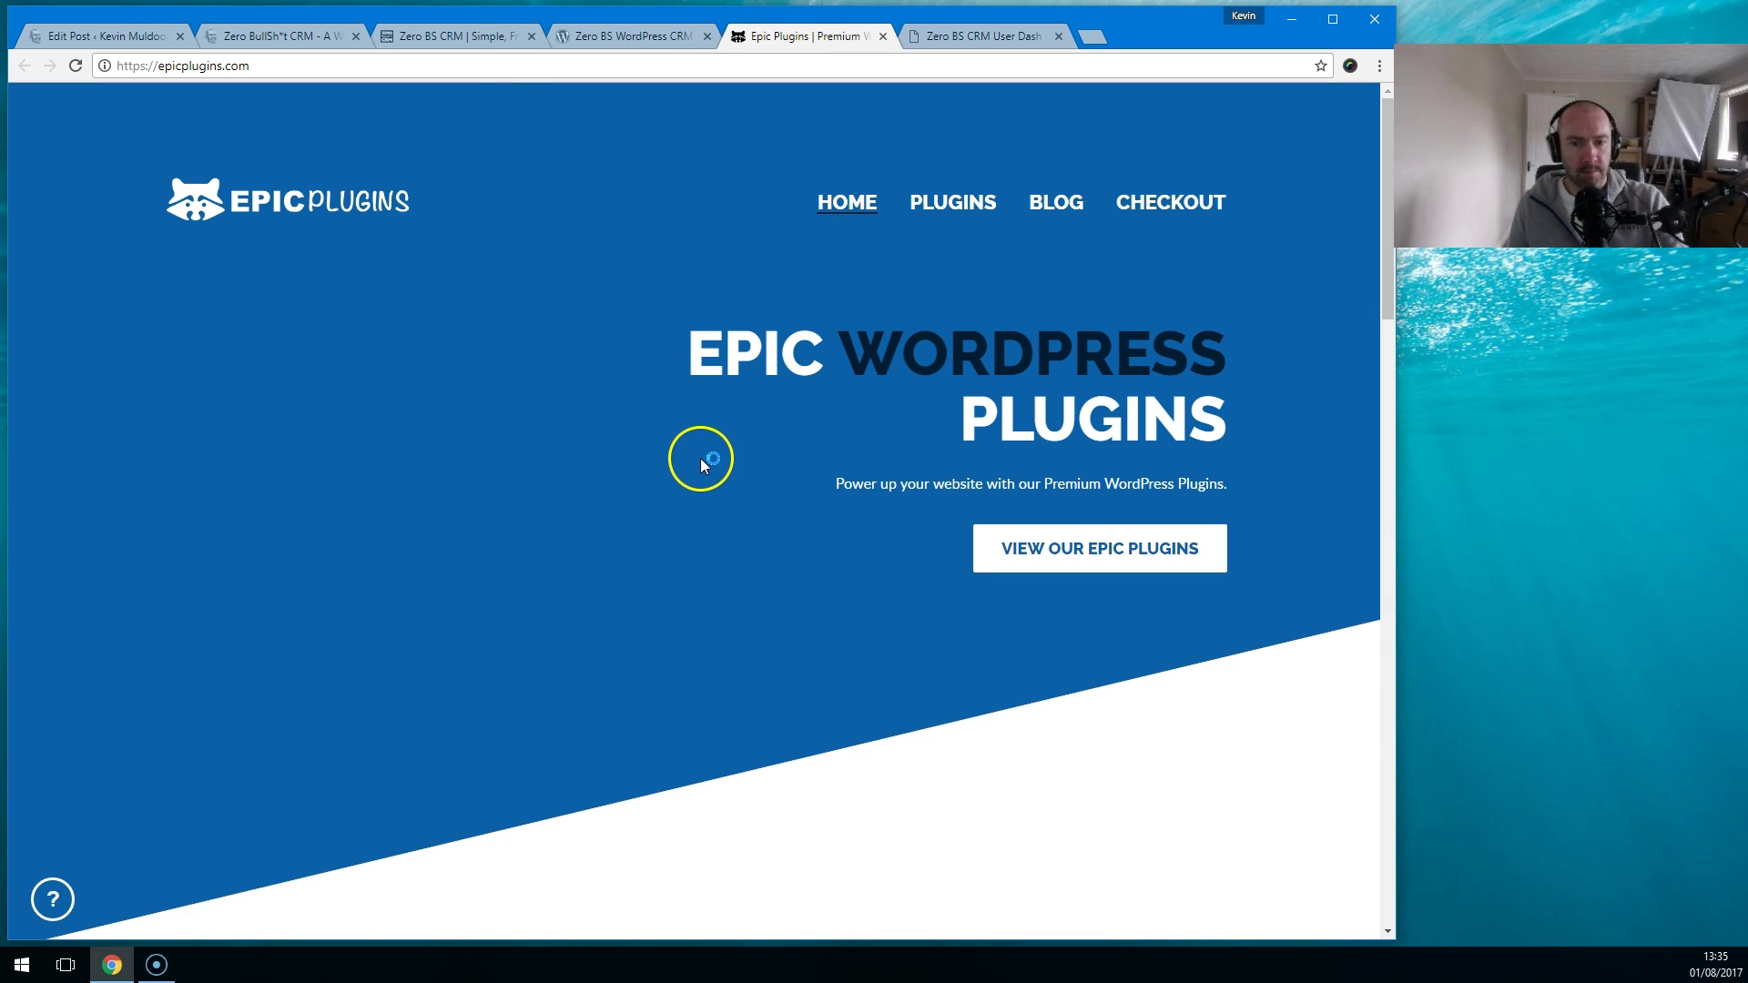
left_click(500, 36)
scroll(742, 480, "down", 1)
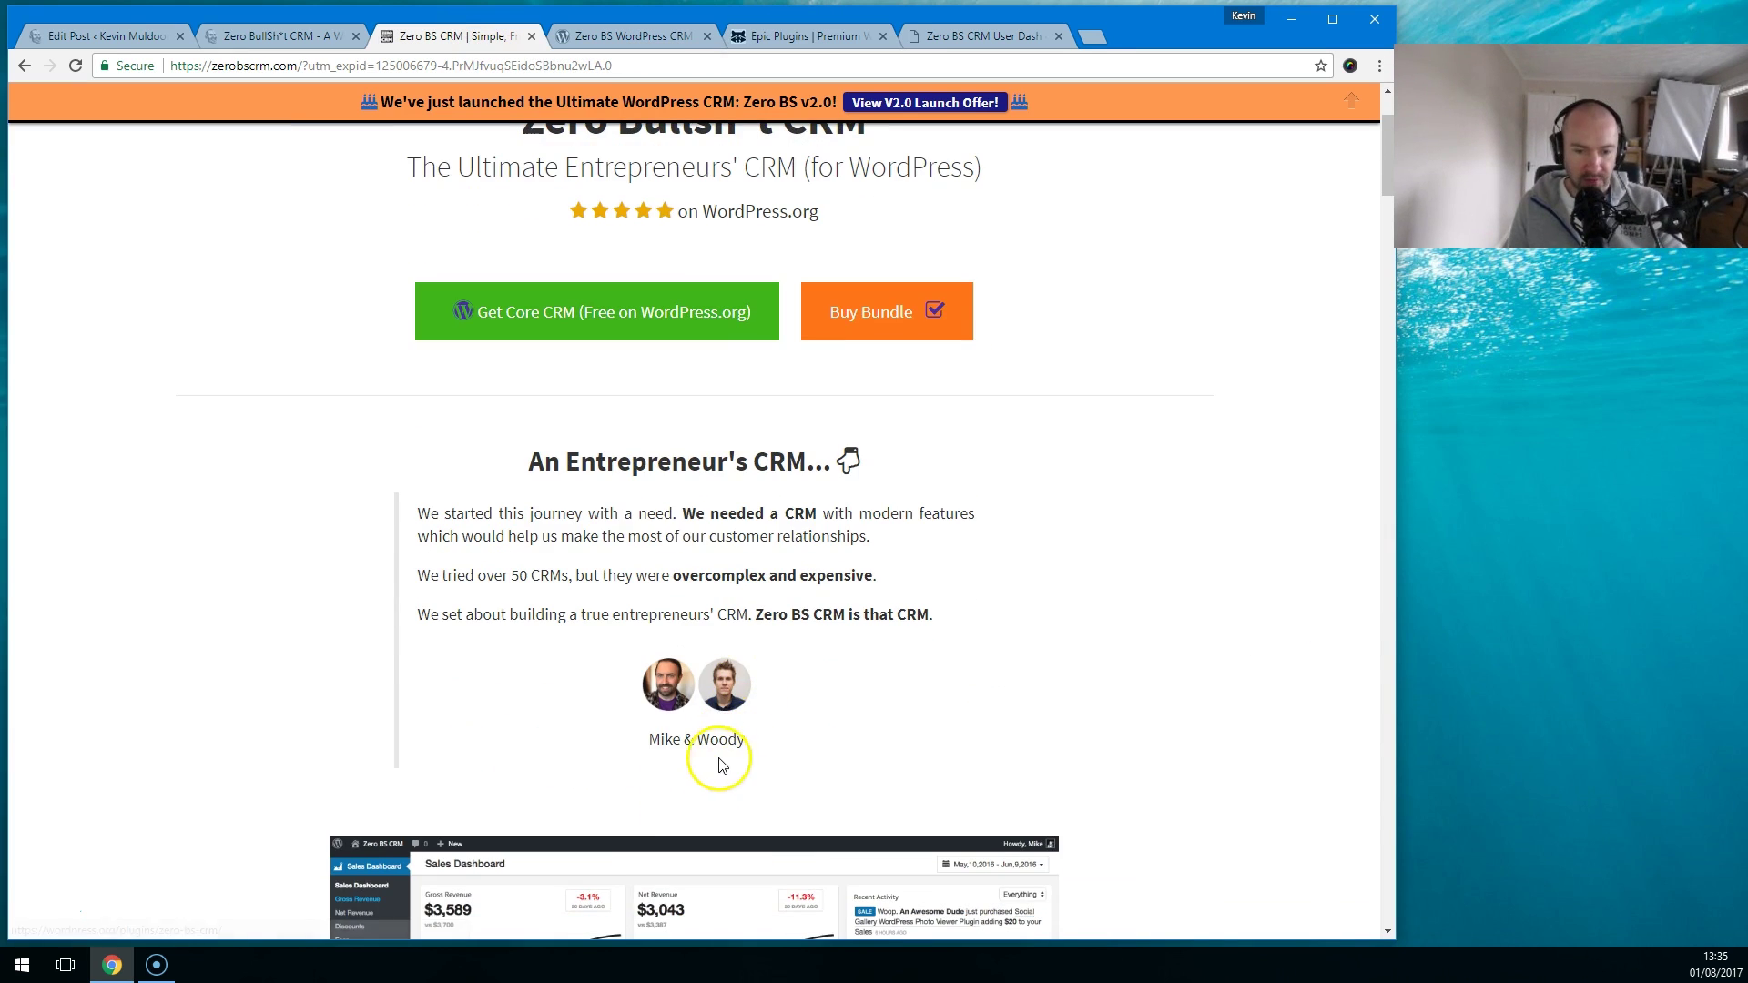
left_click_drag(699, 737, 756, 752)
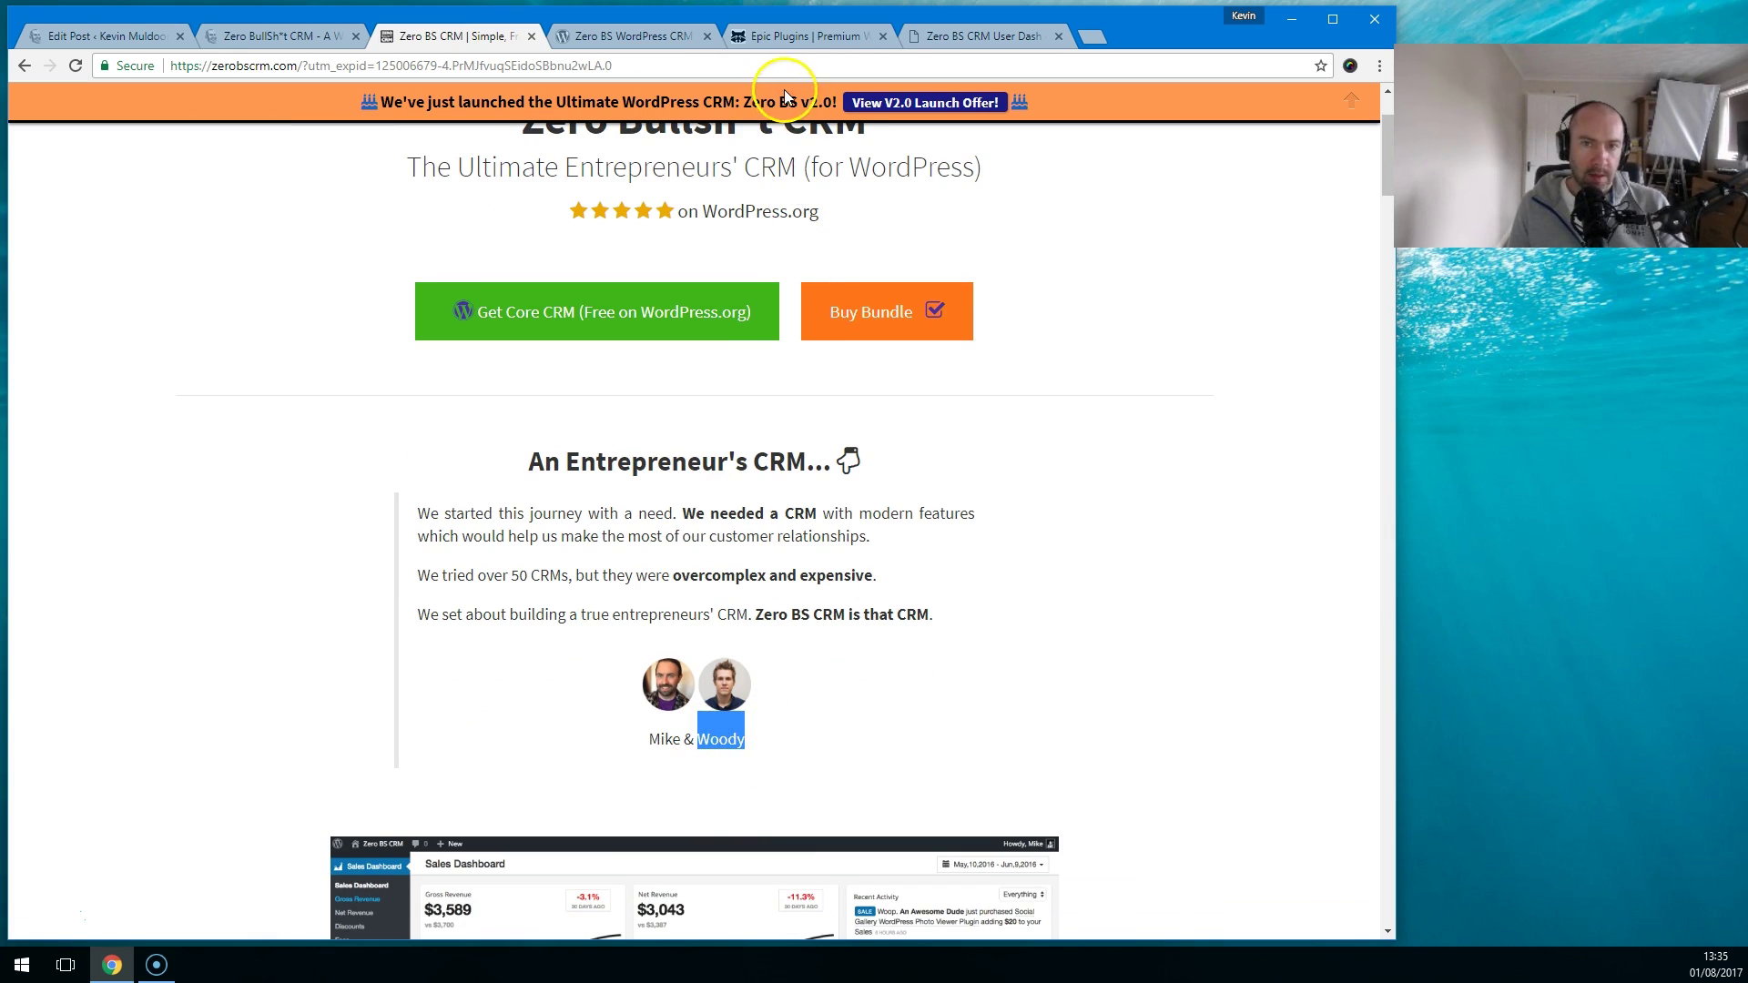
left_click(806, 37)
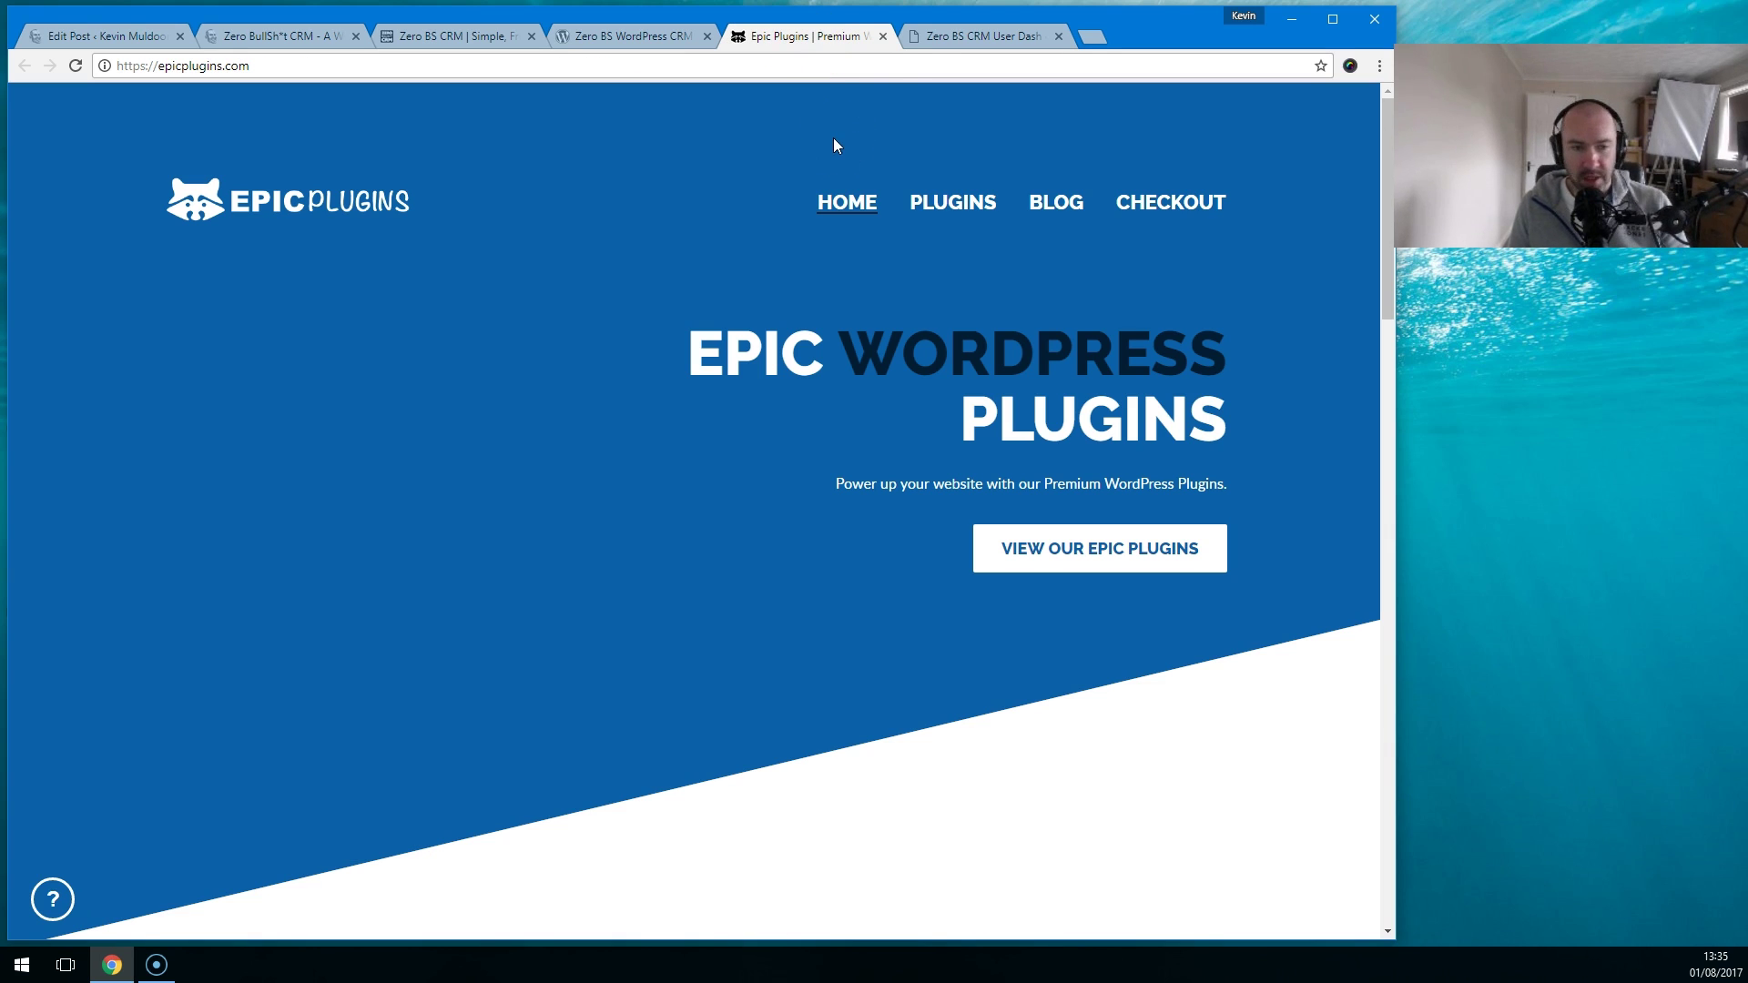
Step: Close the Epic Plugins site and review all sections of the Zero BS CRM user dashboard
left_click(882, 36)
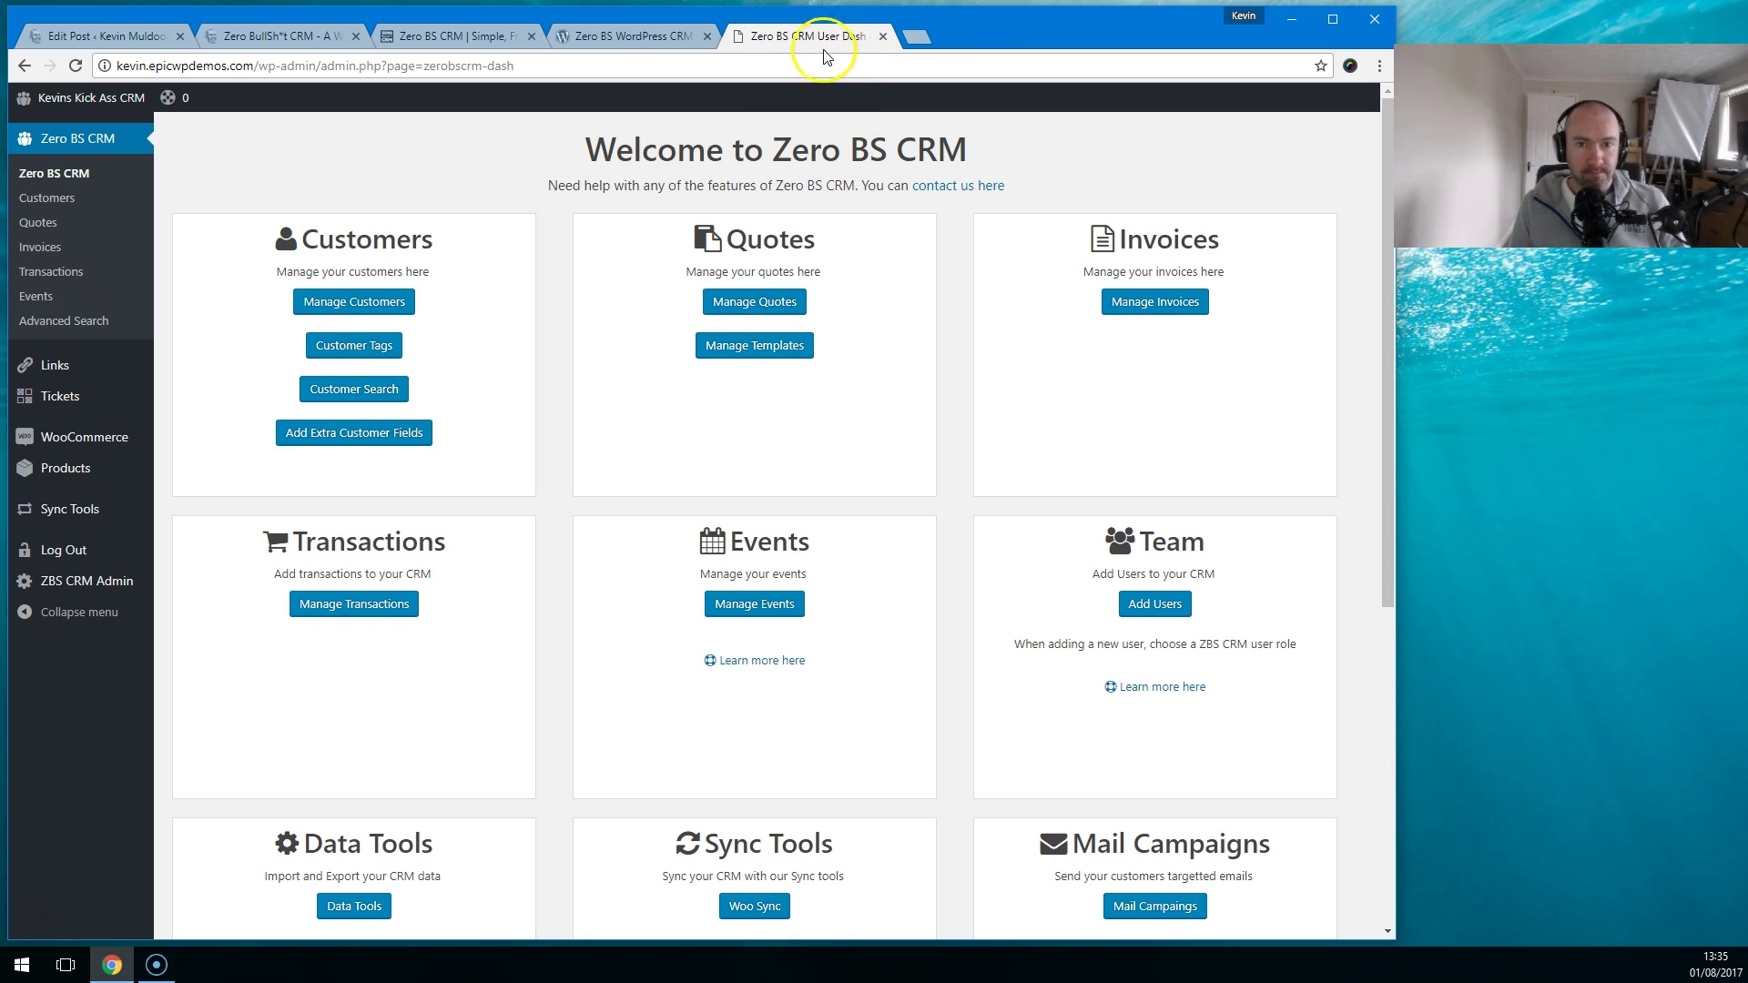
left_click(355, 317)
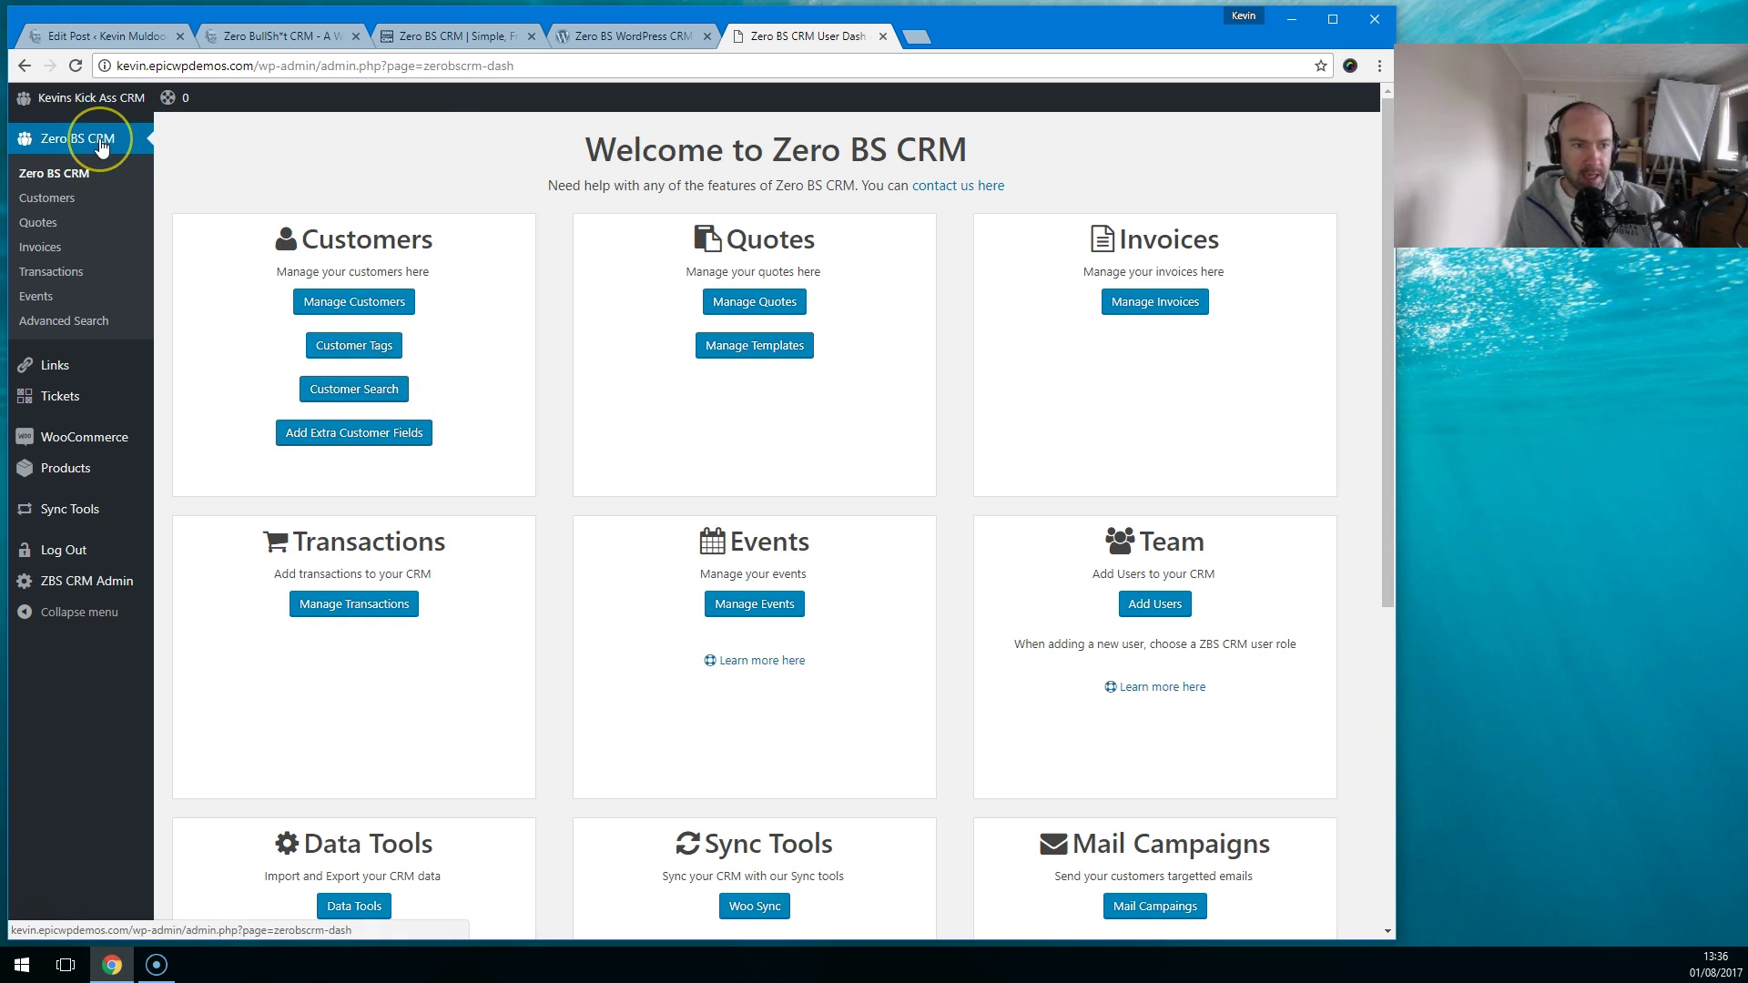
left_click(85, 330)
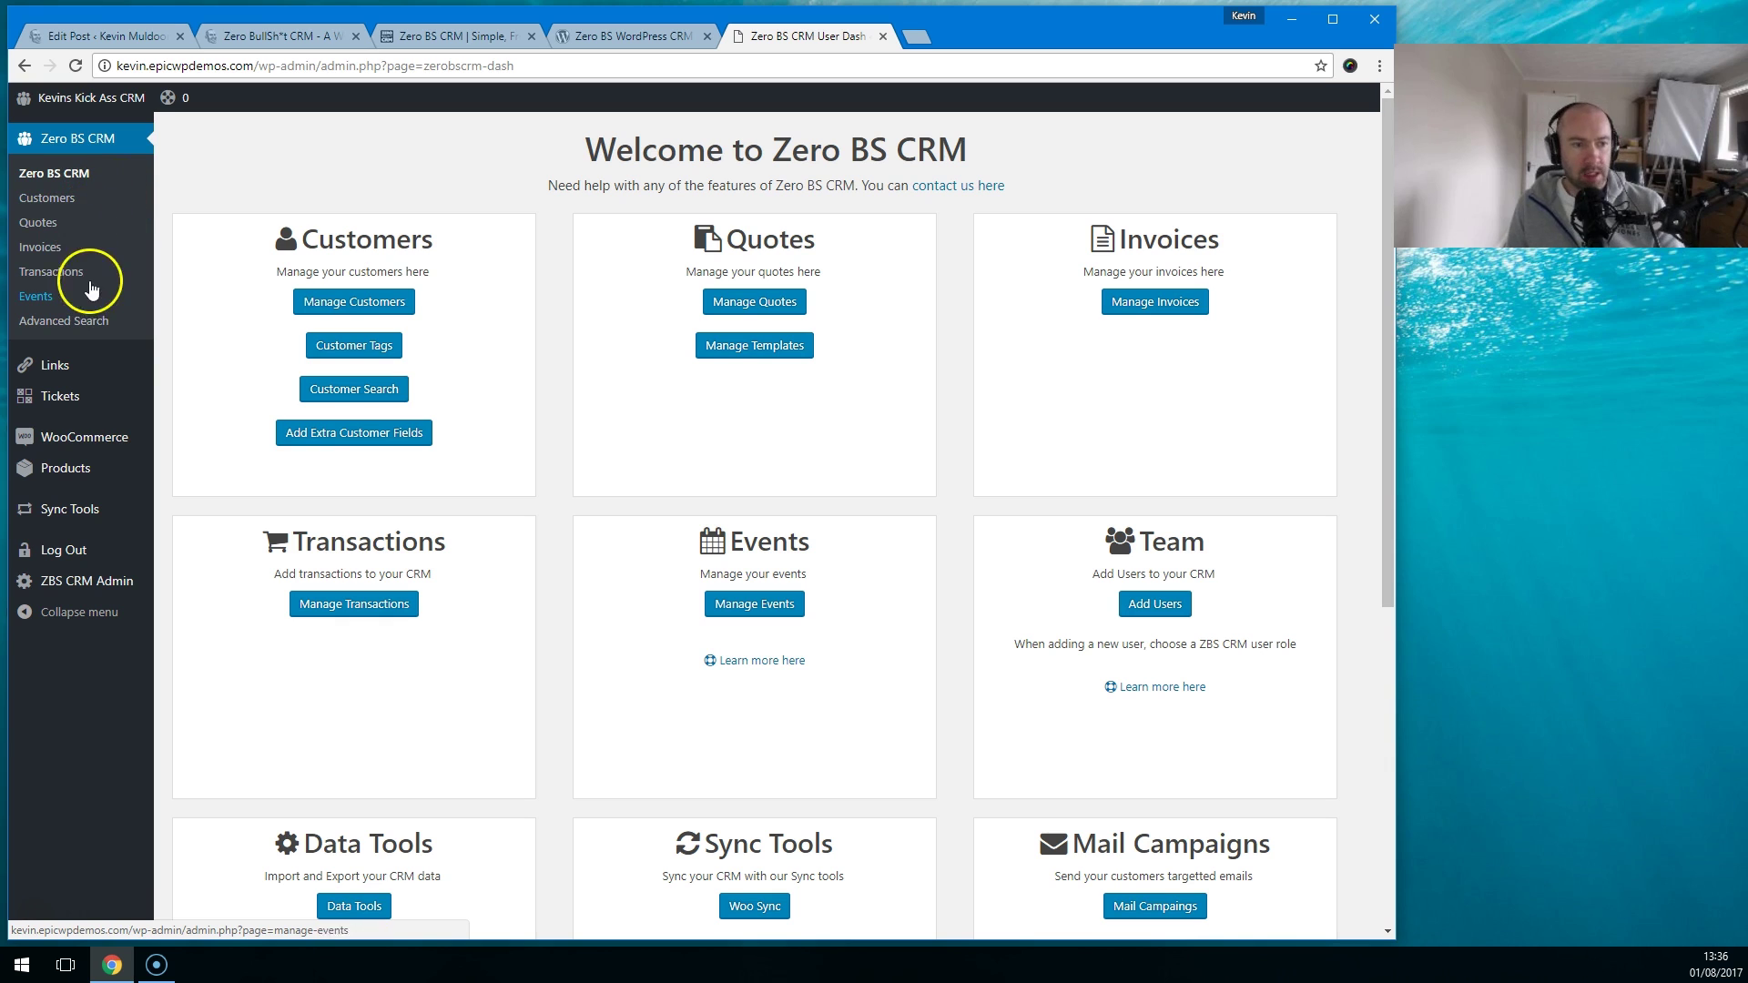
scroll(832, 733, "down", 6)
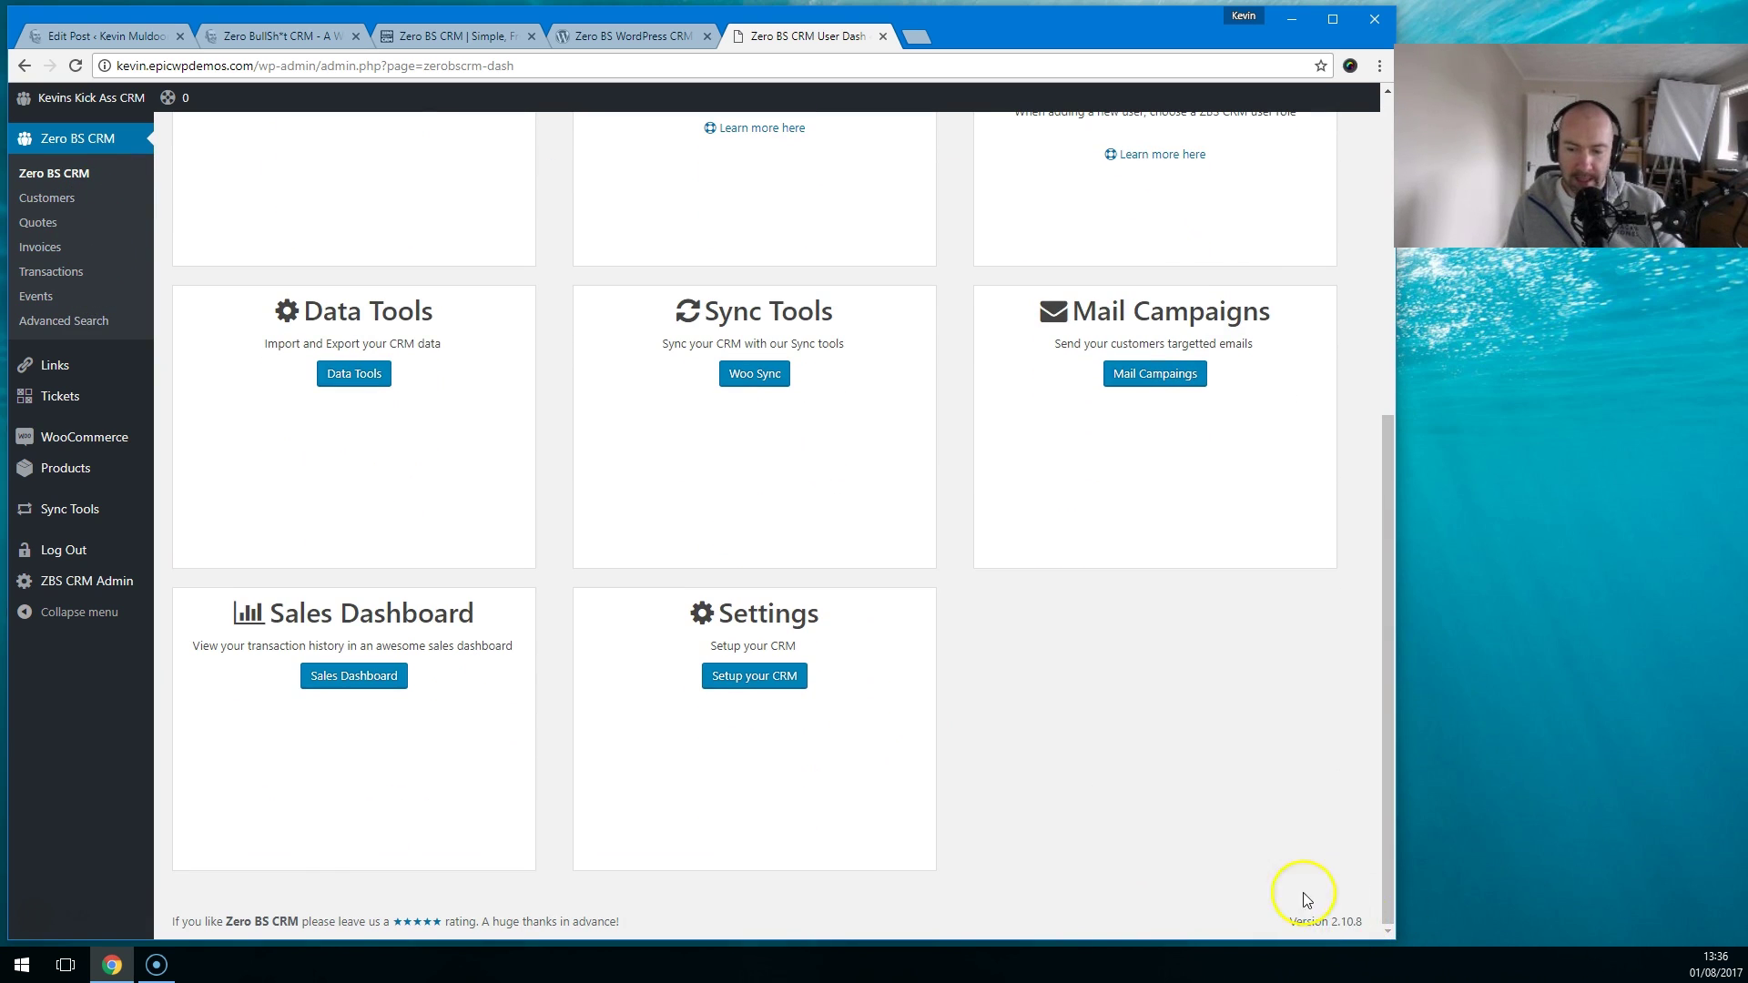
scroll(1183, 801, "up", 6)
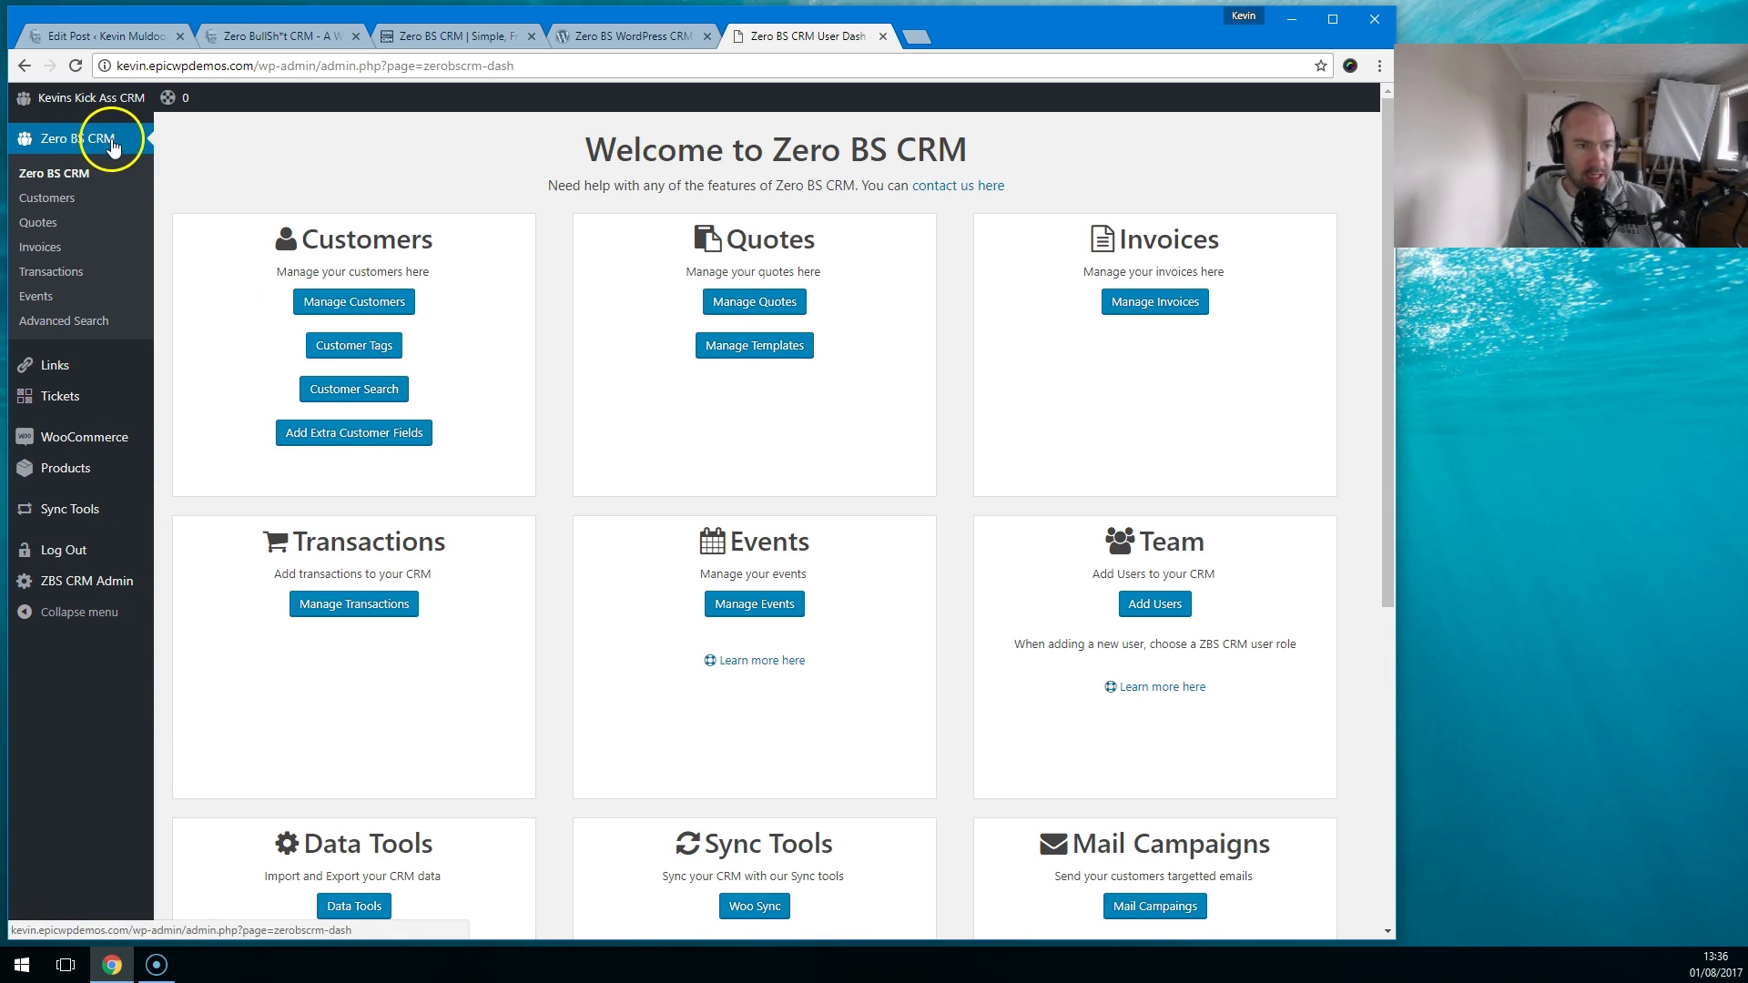
Step: Open the Welcome to ZBS page from the CRM admin area and review its setup steps
mouse_move(118, 592)
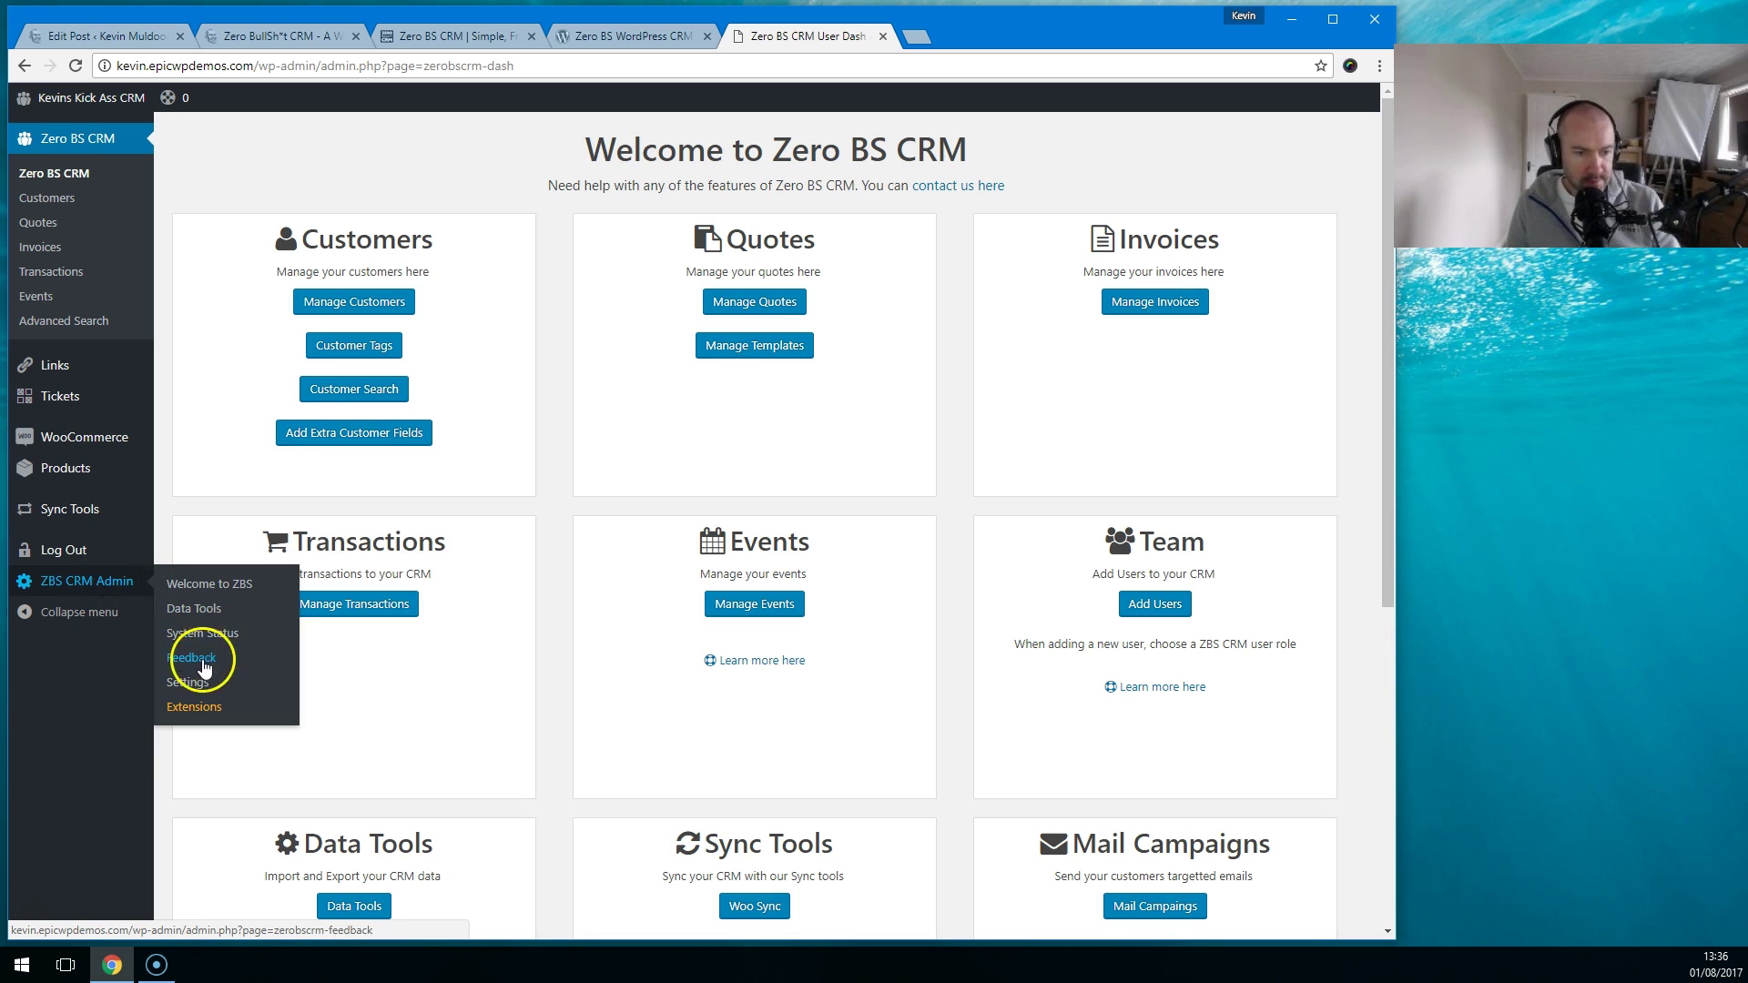
left_click(229, 590)
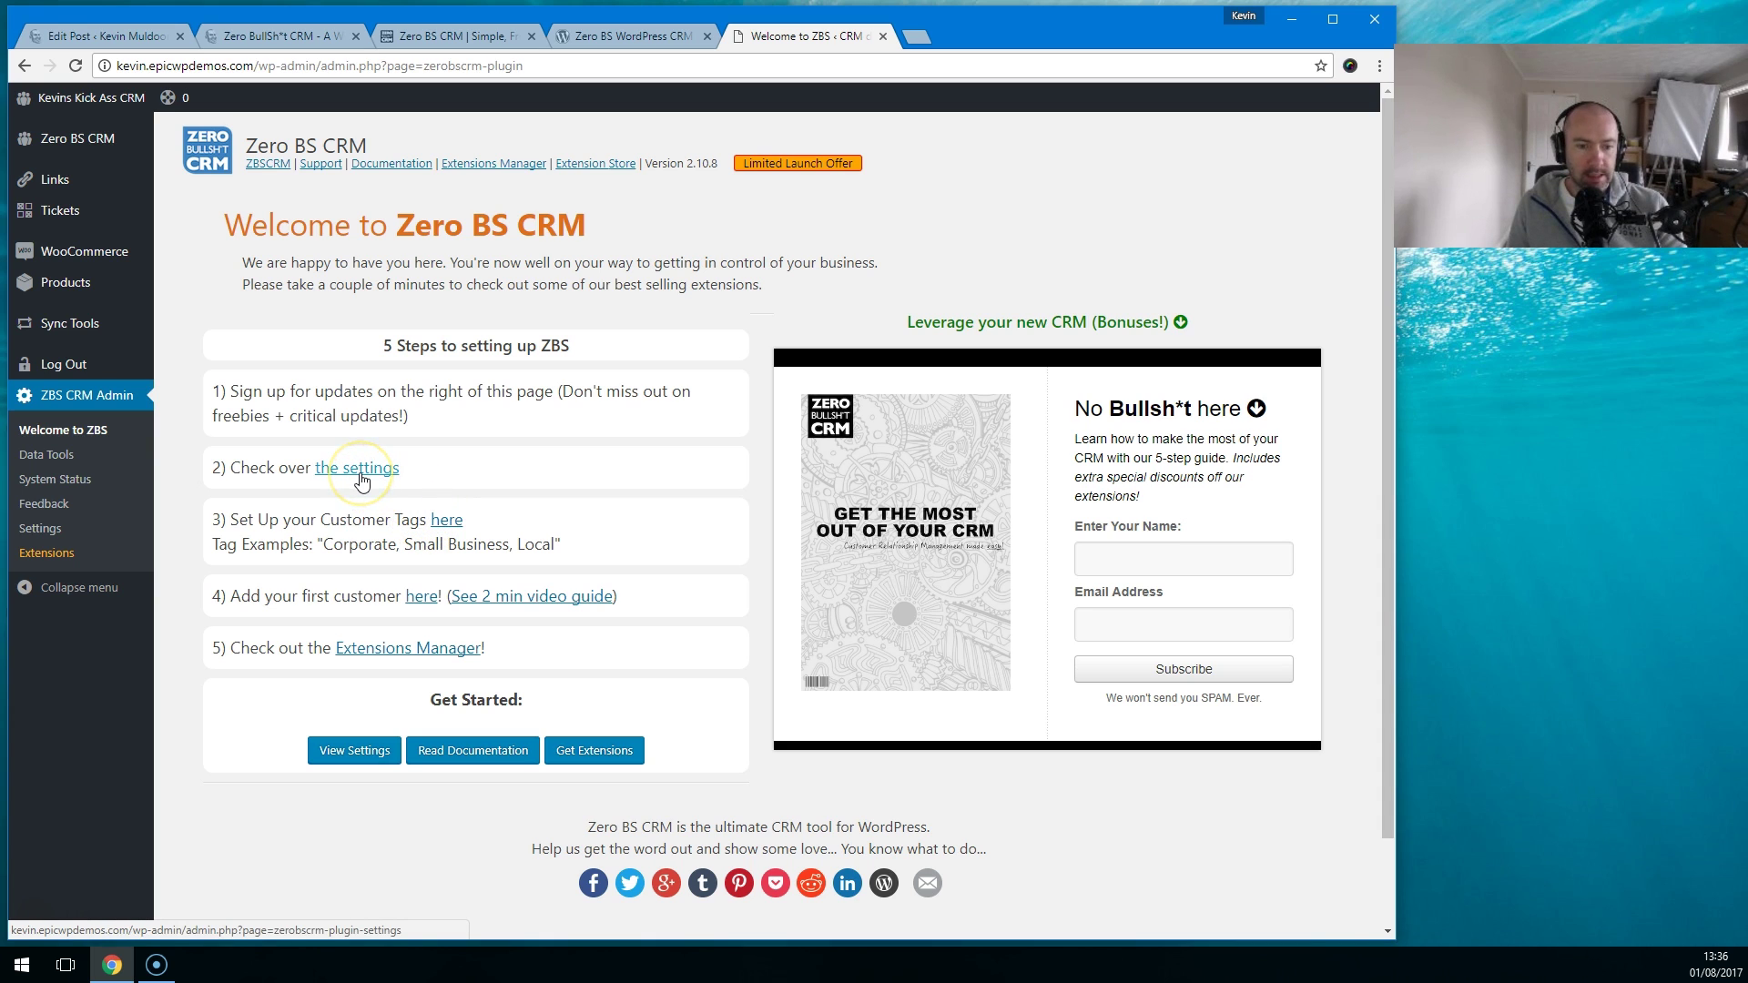
scroll(361, 483, "down", 1)
scroll(361, 483, "up", 1)
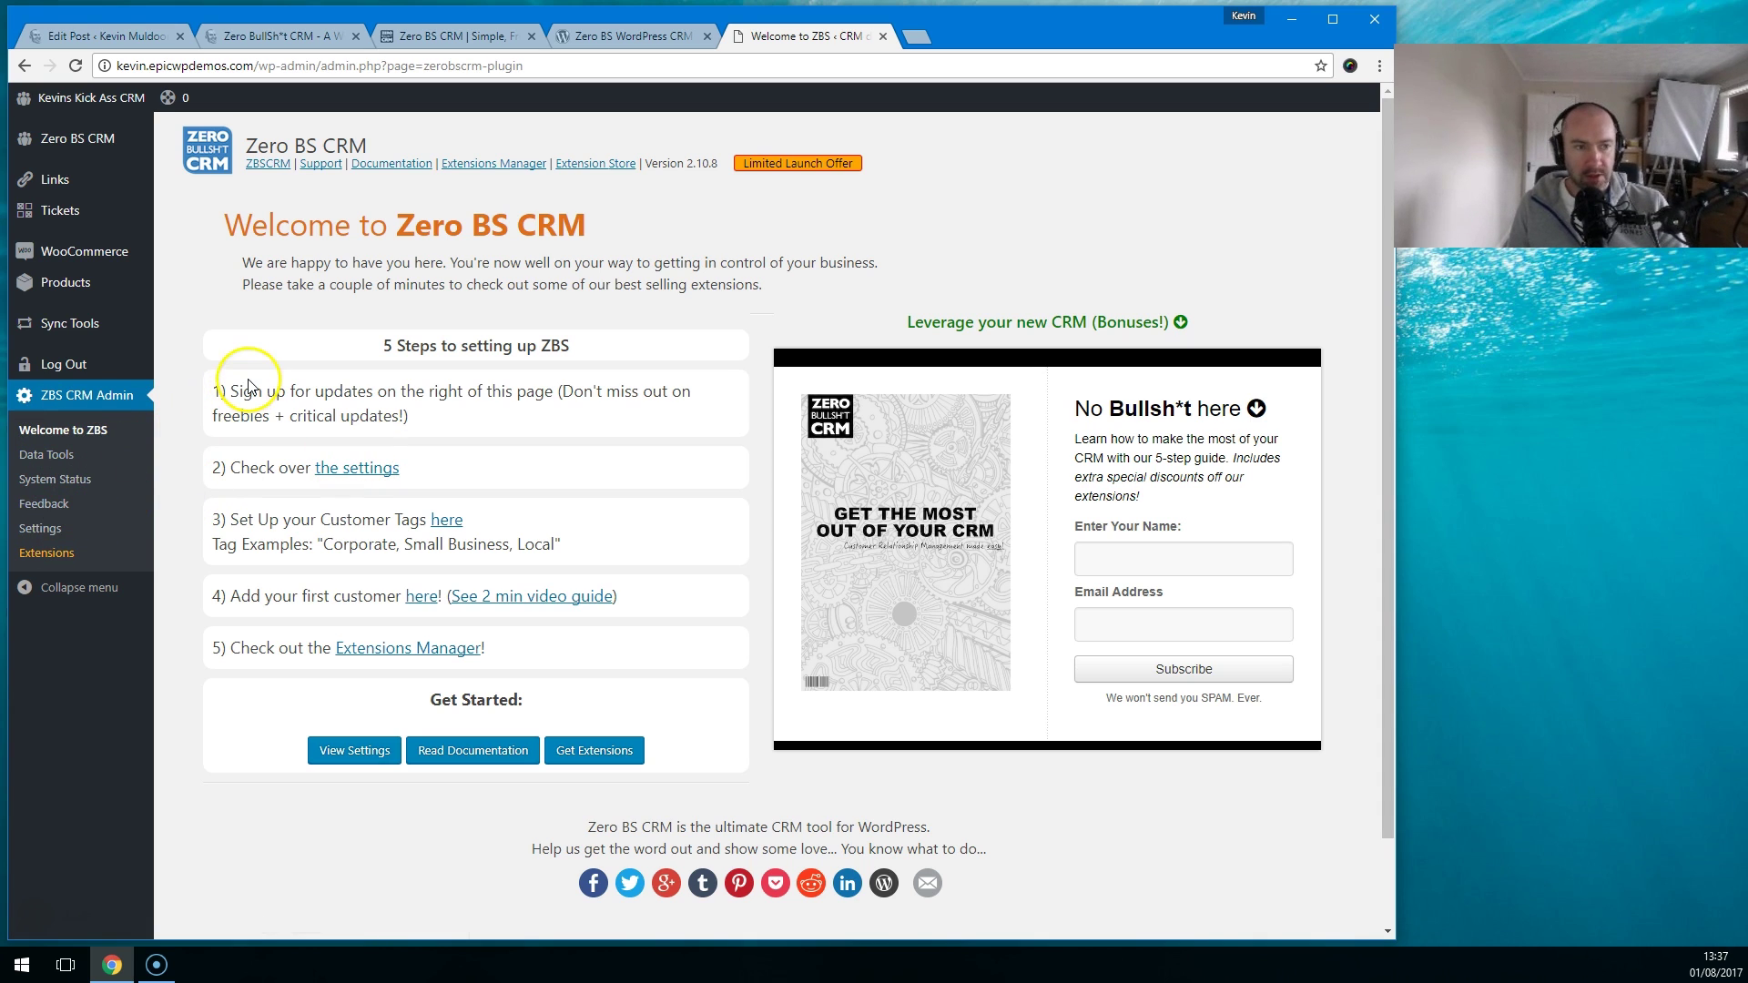
Step: View customer management and the Customer Tags page from the Zero BS CRM dashboard, ending back on the dashboard
mouse_move(94, 146)
left_click(178, 146)
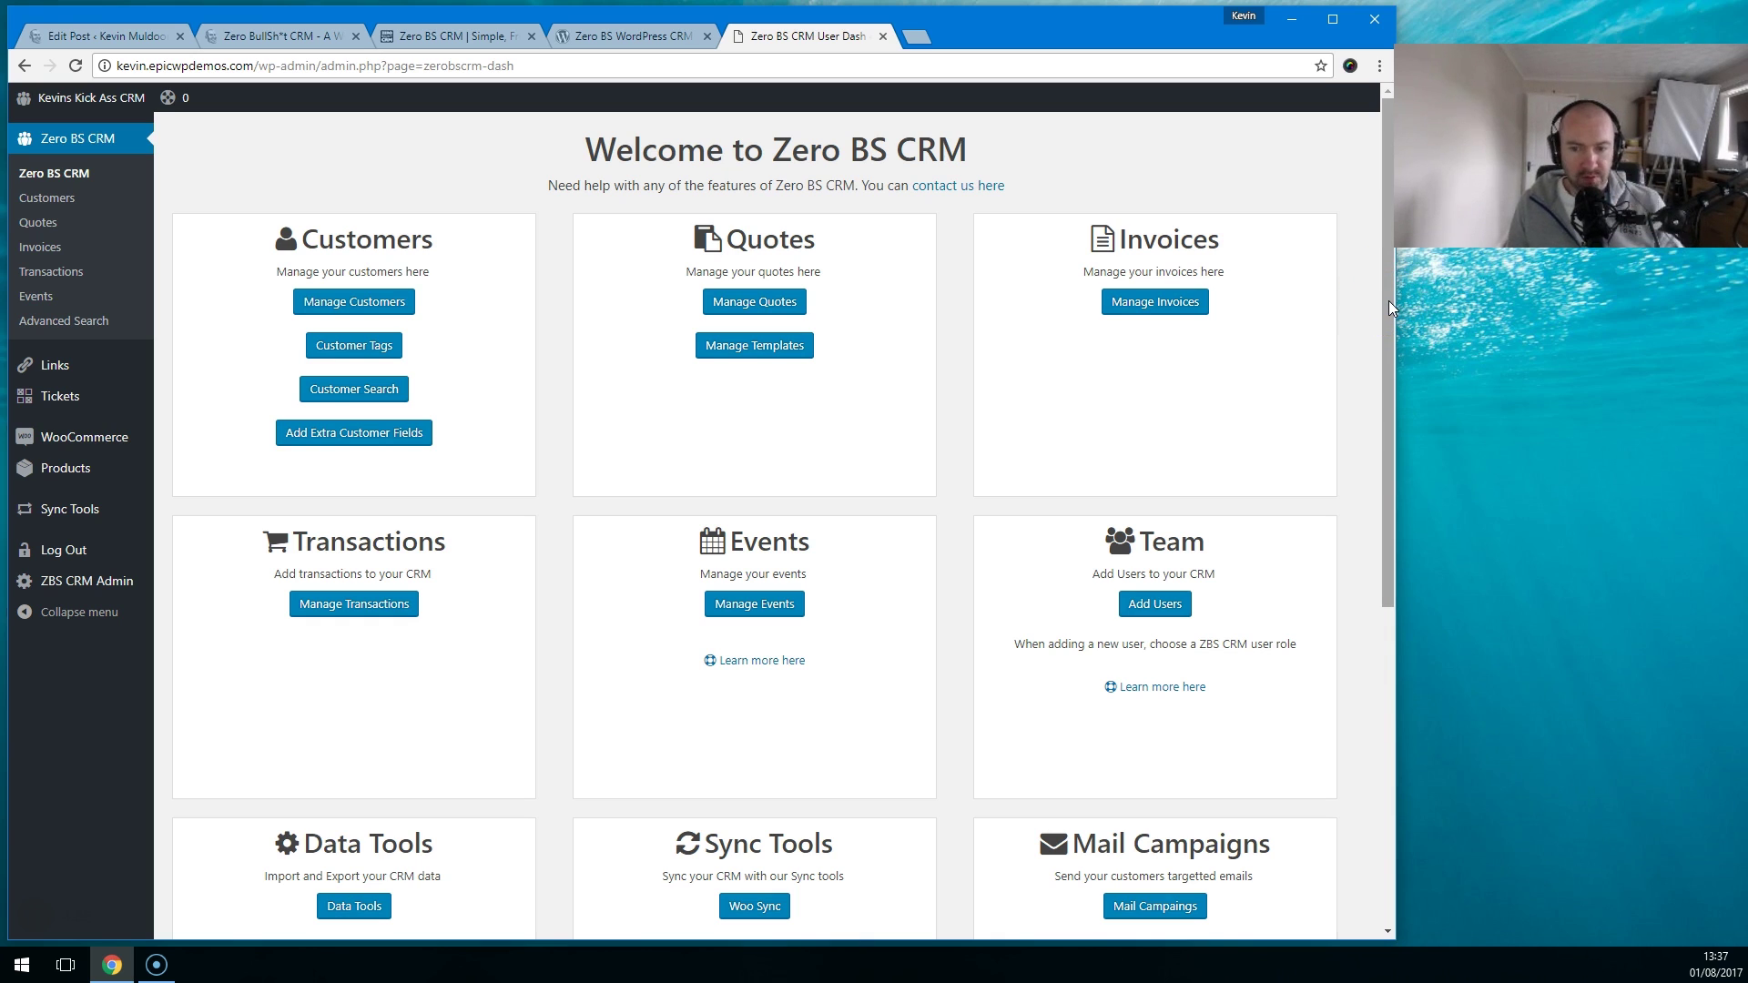
left_click(361, 312)
left_click(25, 65)
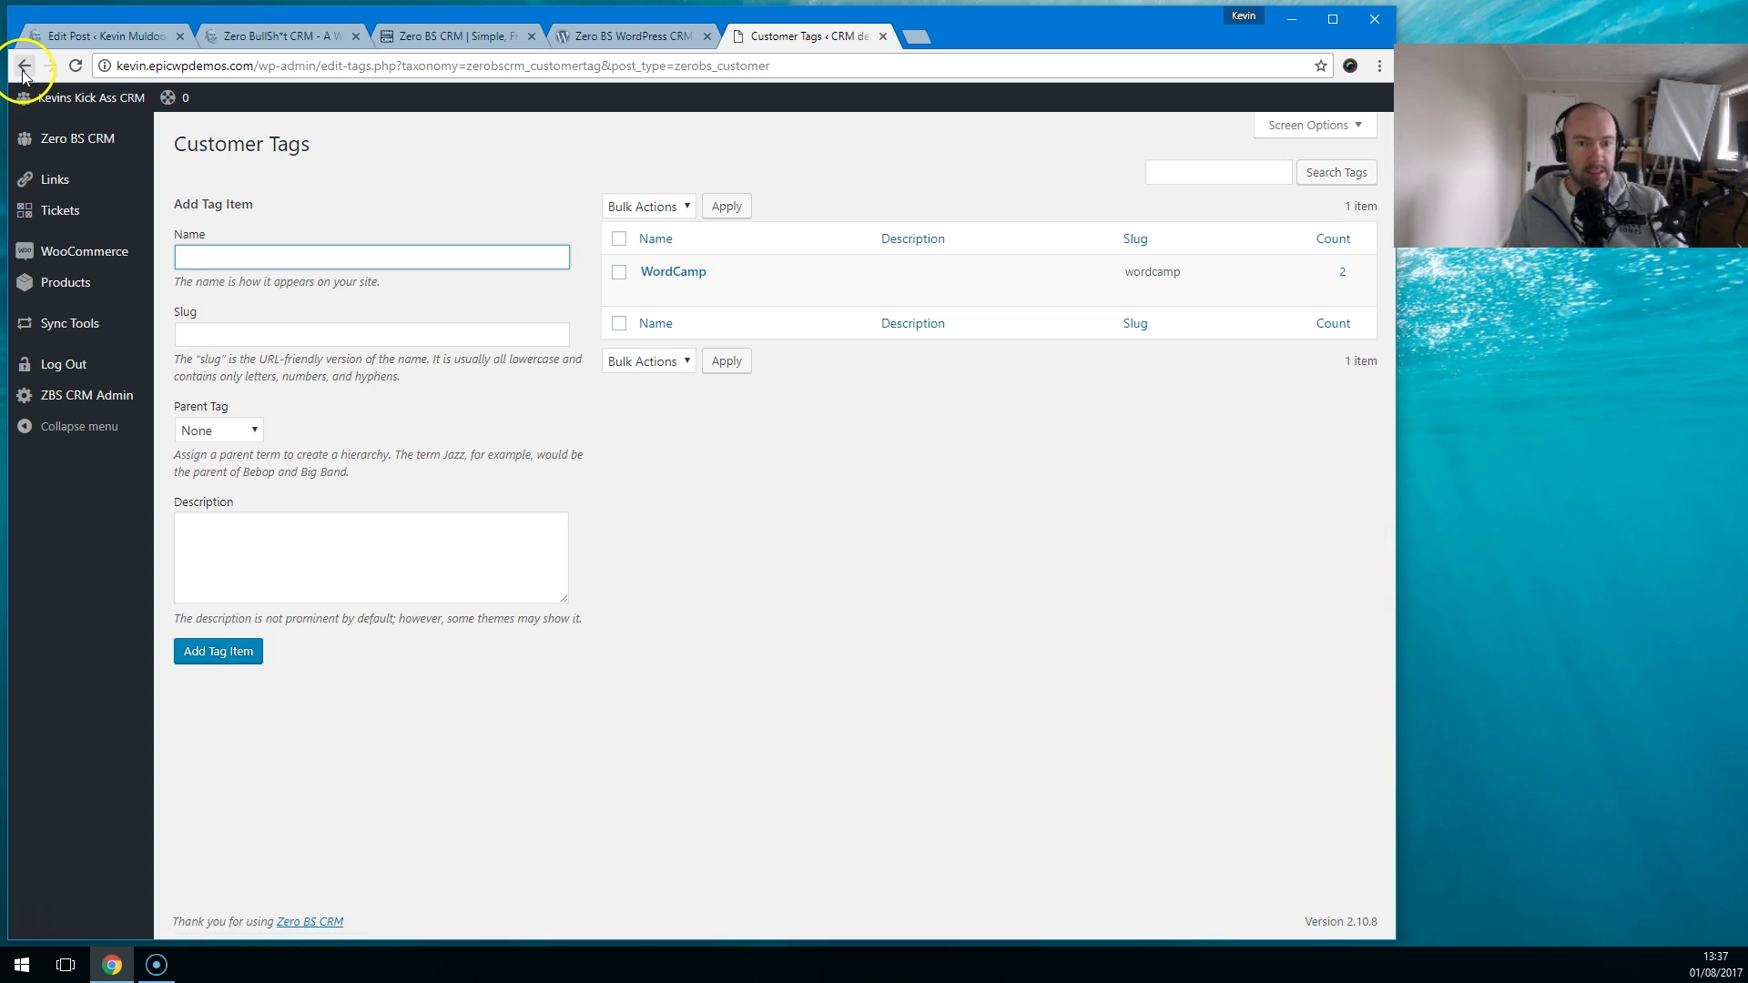
left_click(24, 66)
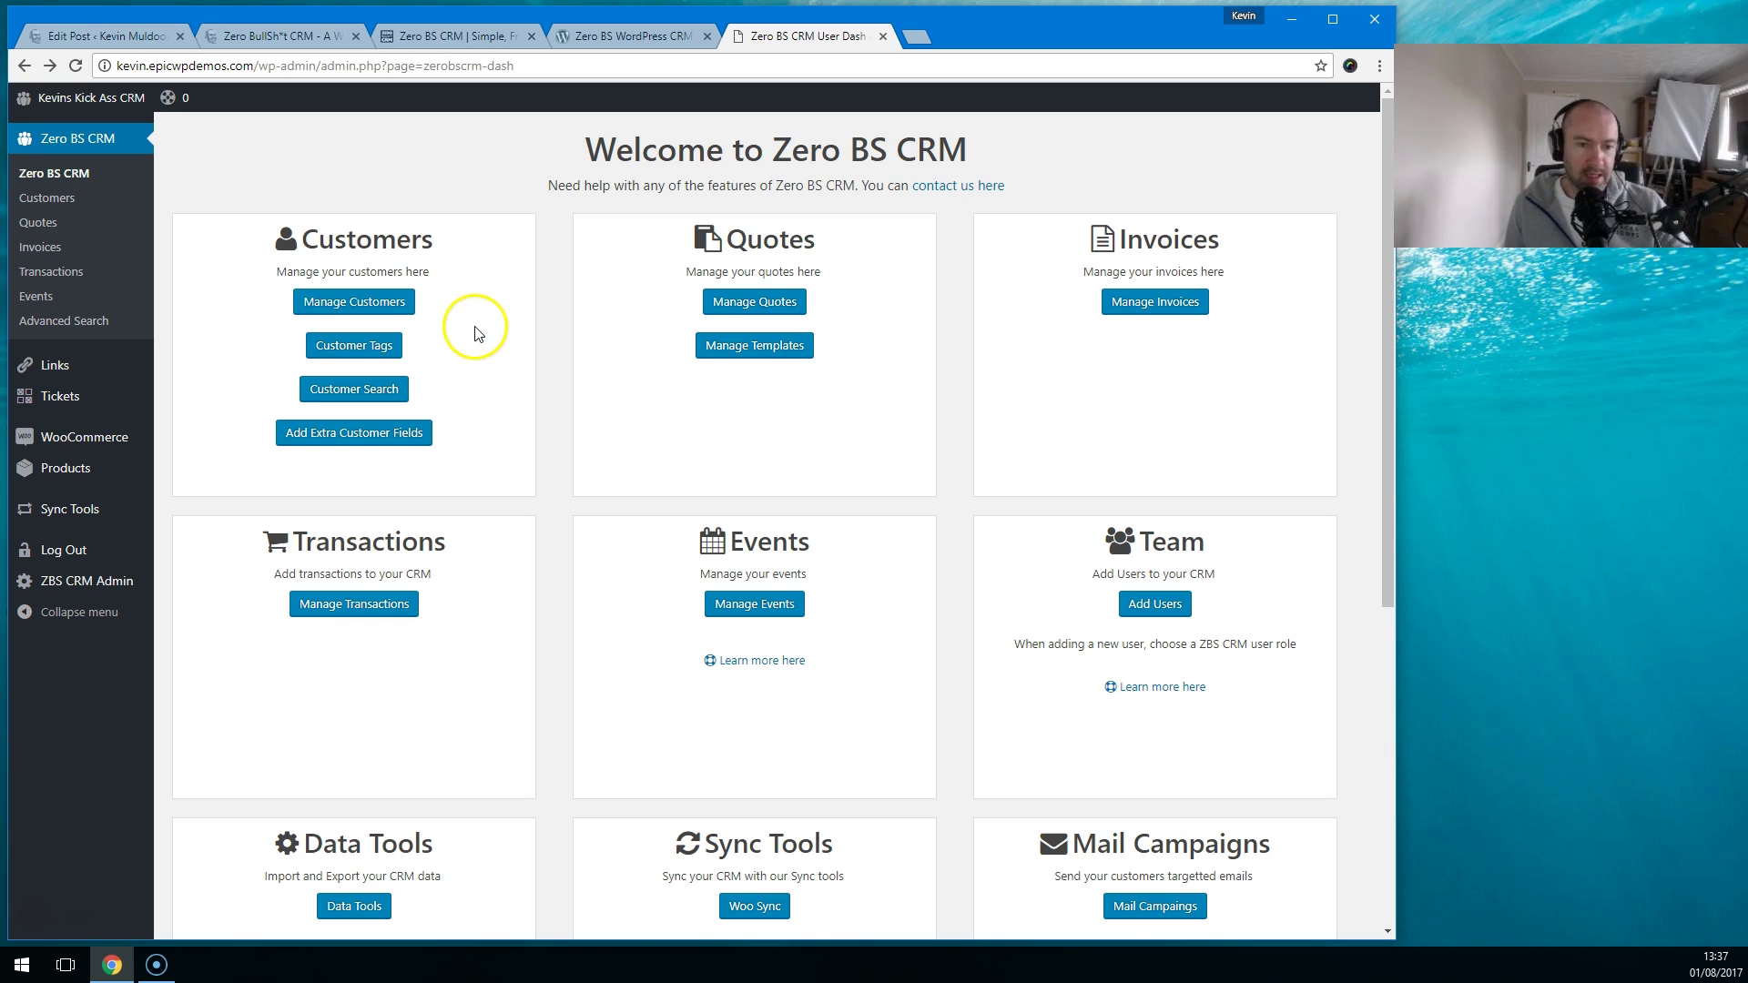
Step: Review the New Review quote's details, content and sharing options from the quotes list, and return to the dashboard
left_click(757, 303)
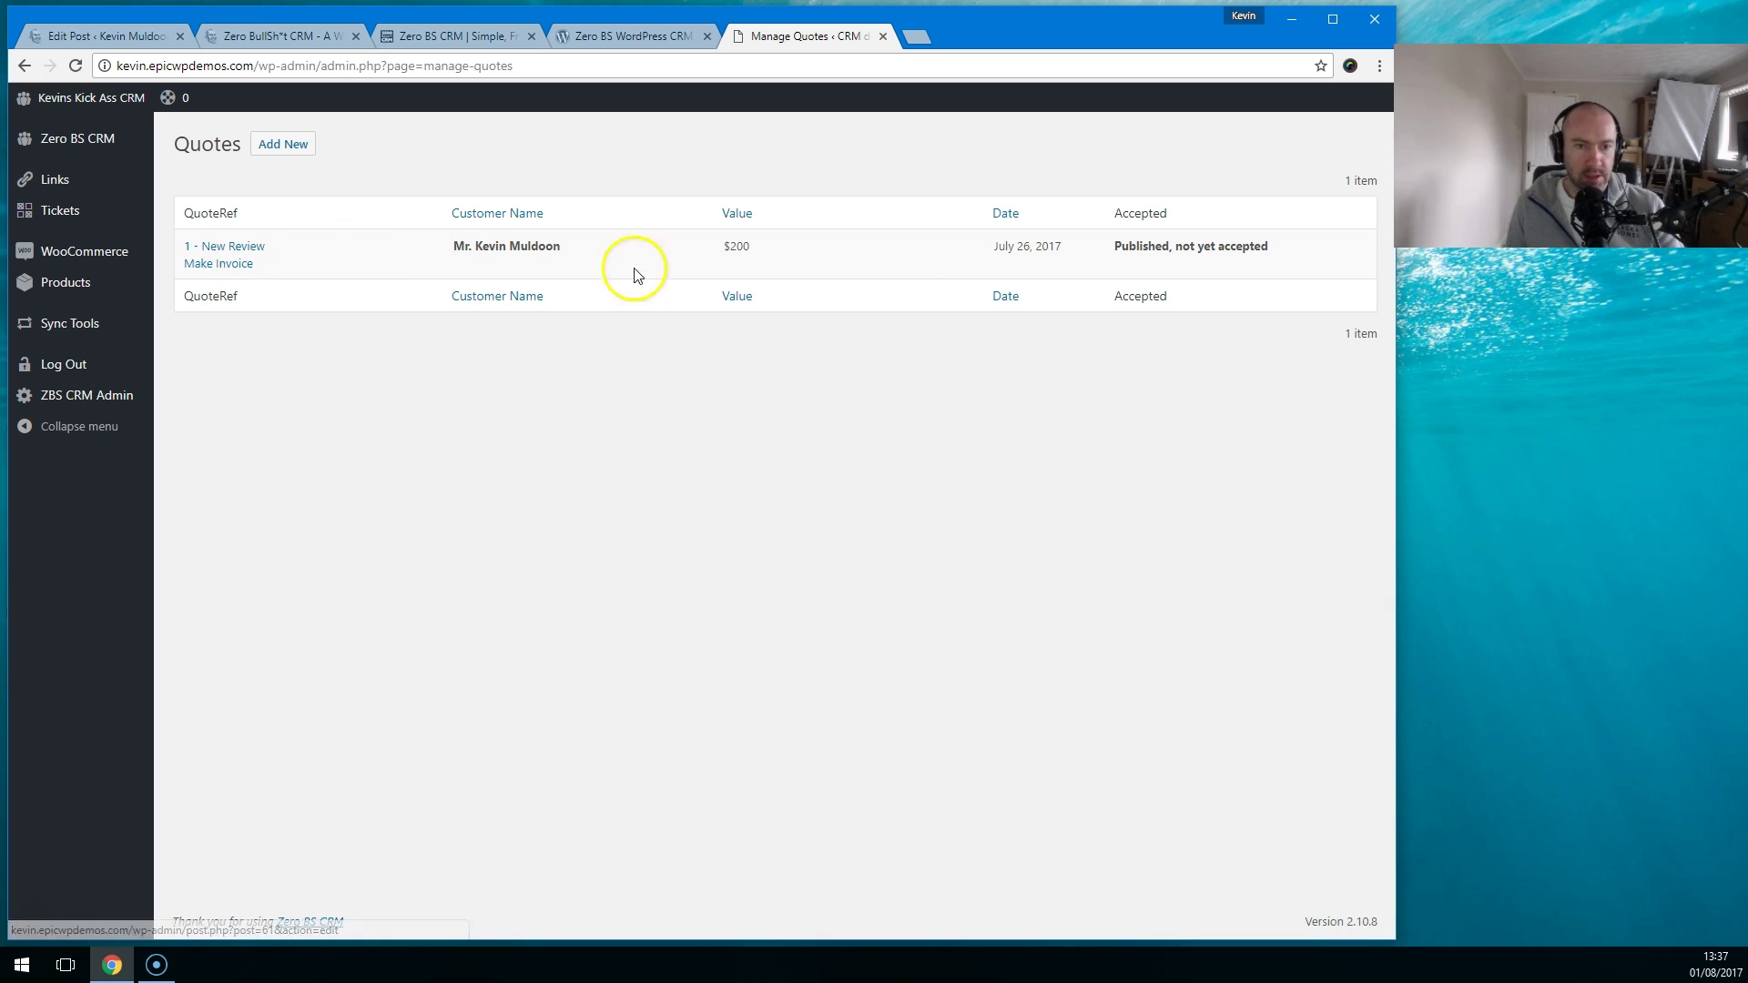
left_click(229, 253)
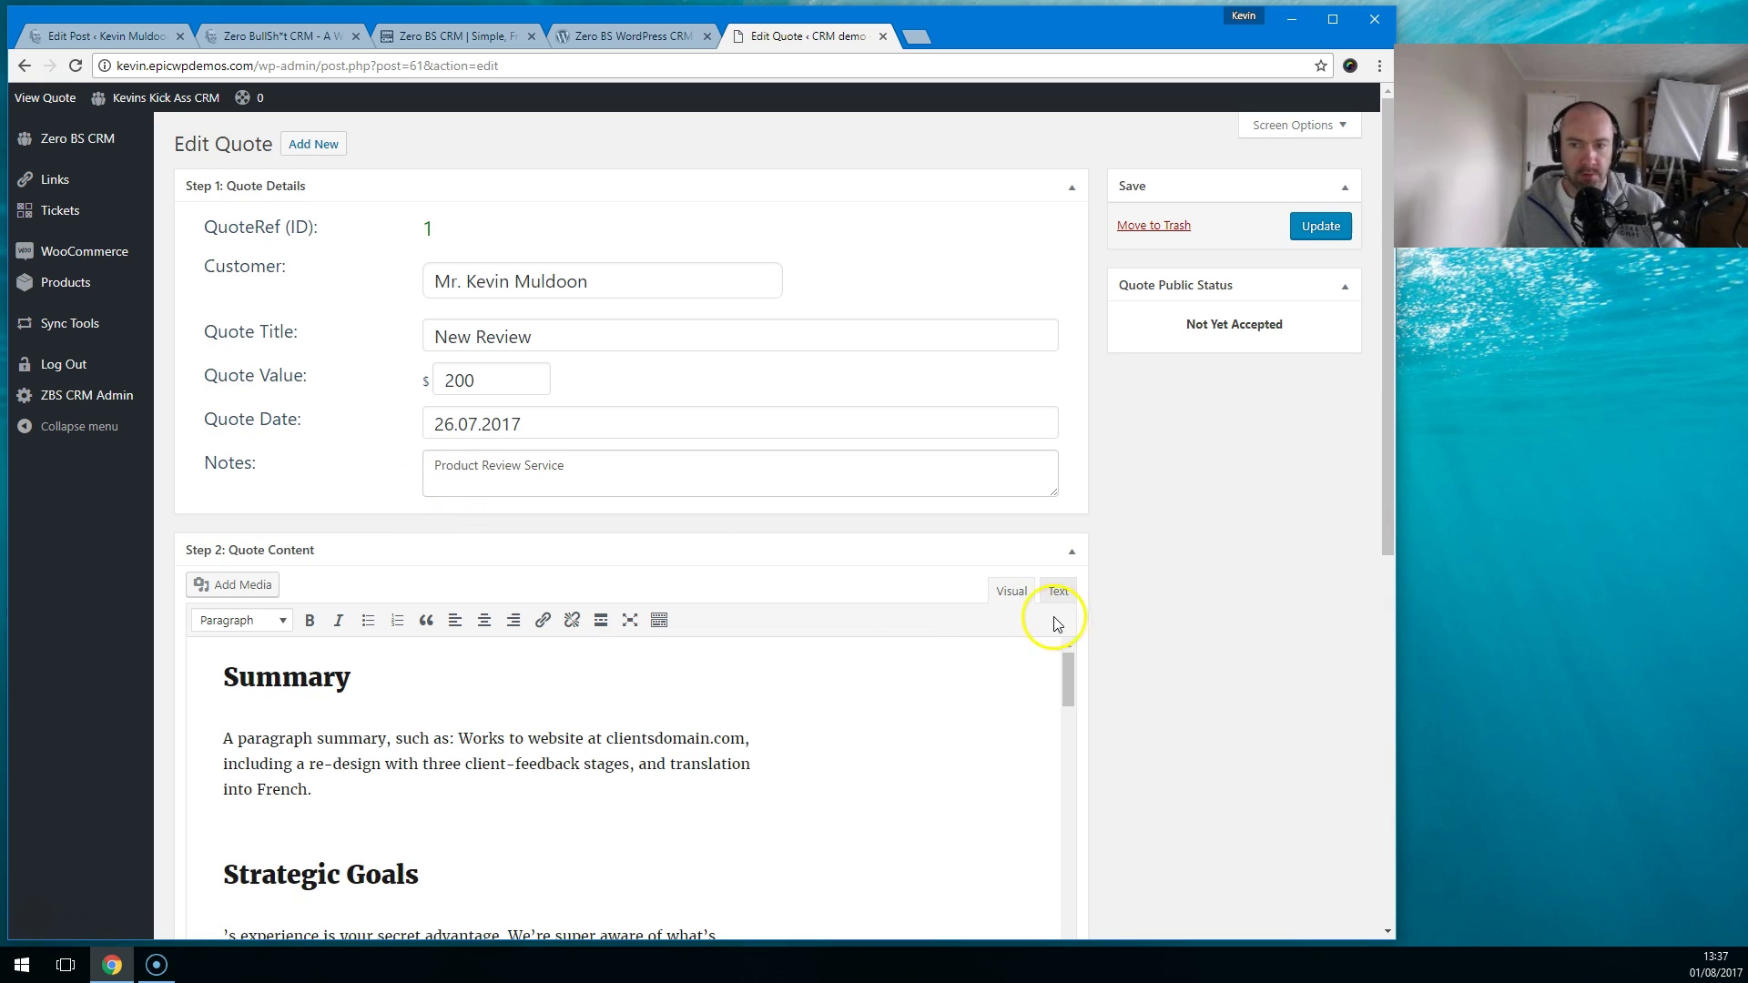
scroll(1062, 619, "down", 2)
scroll(1119, 710, "down", 5)
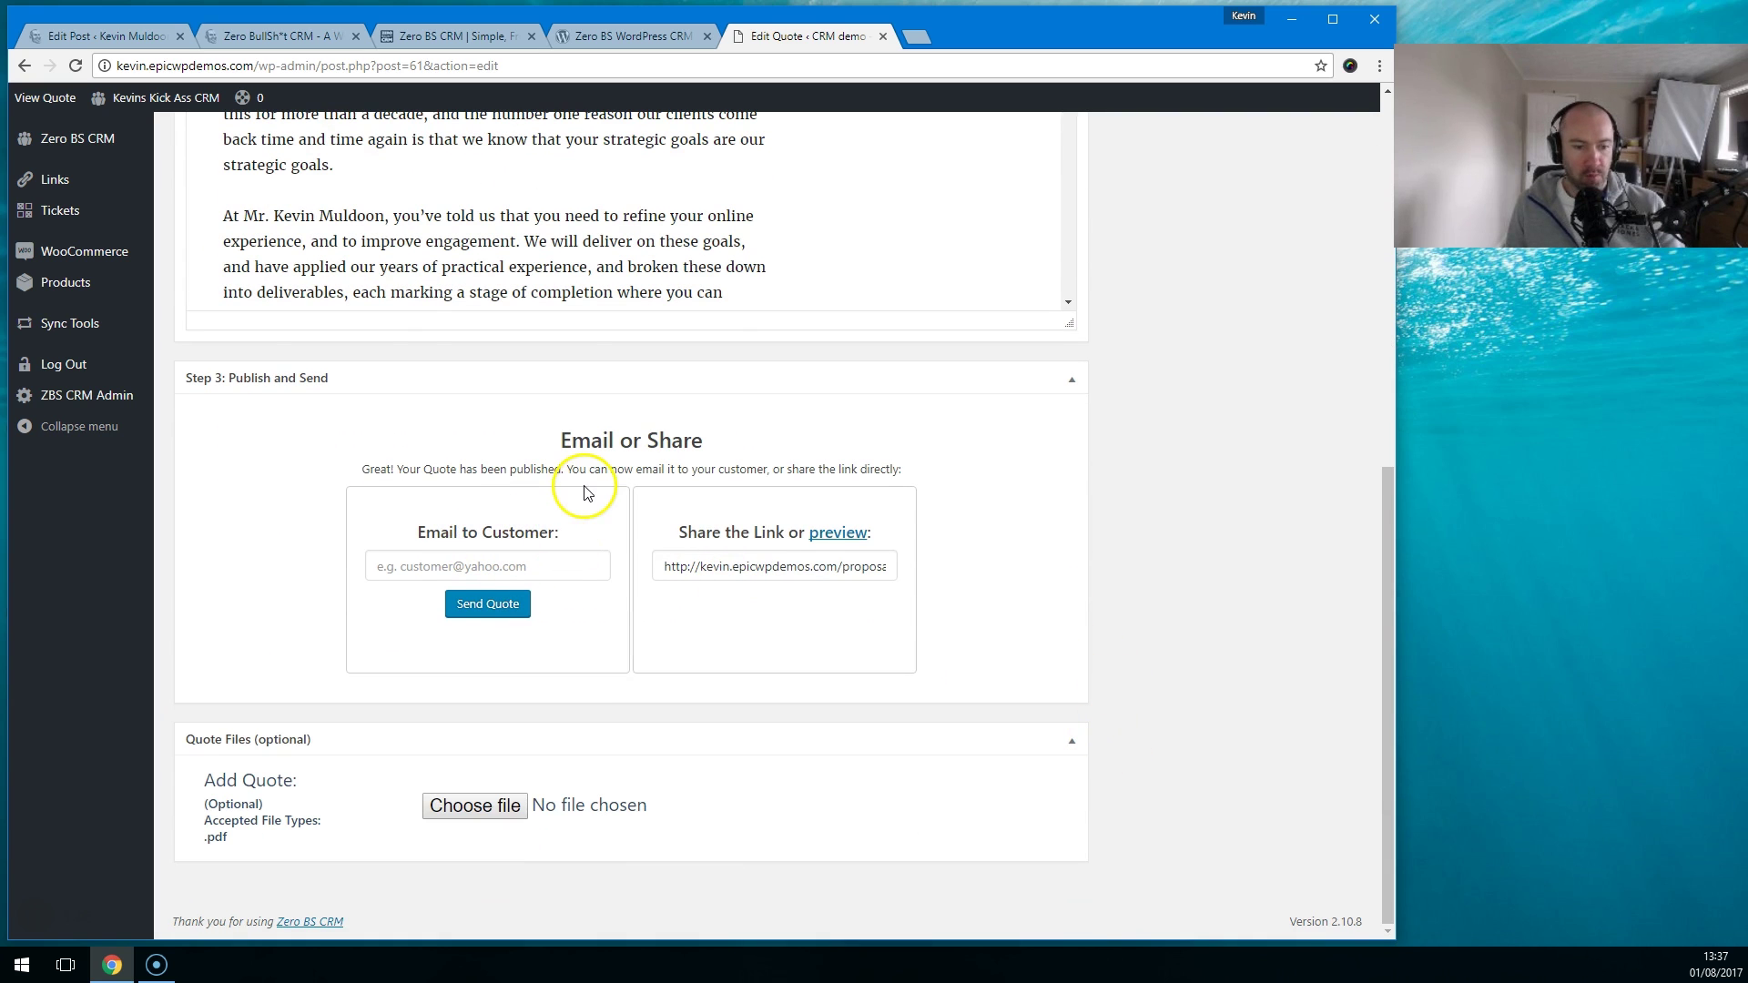
scroll(586, 485, "up", 5)
scroll(584, 492, "down", 12)
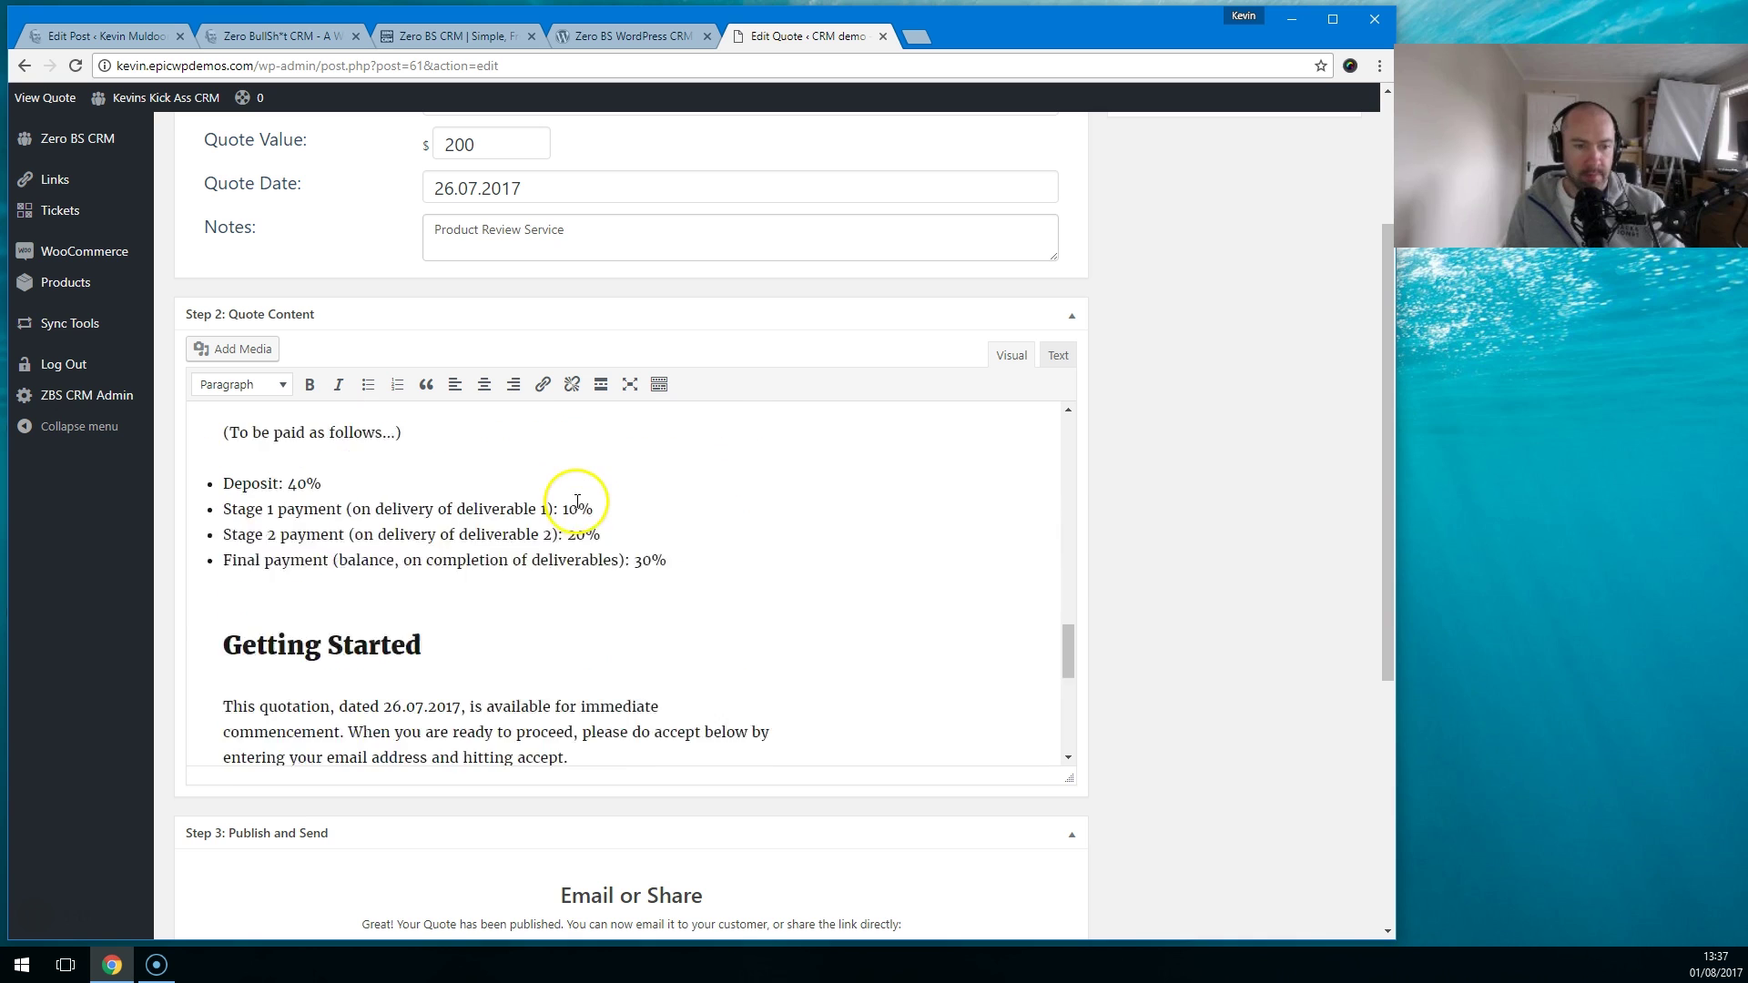
left_click(22, 66)
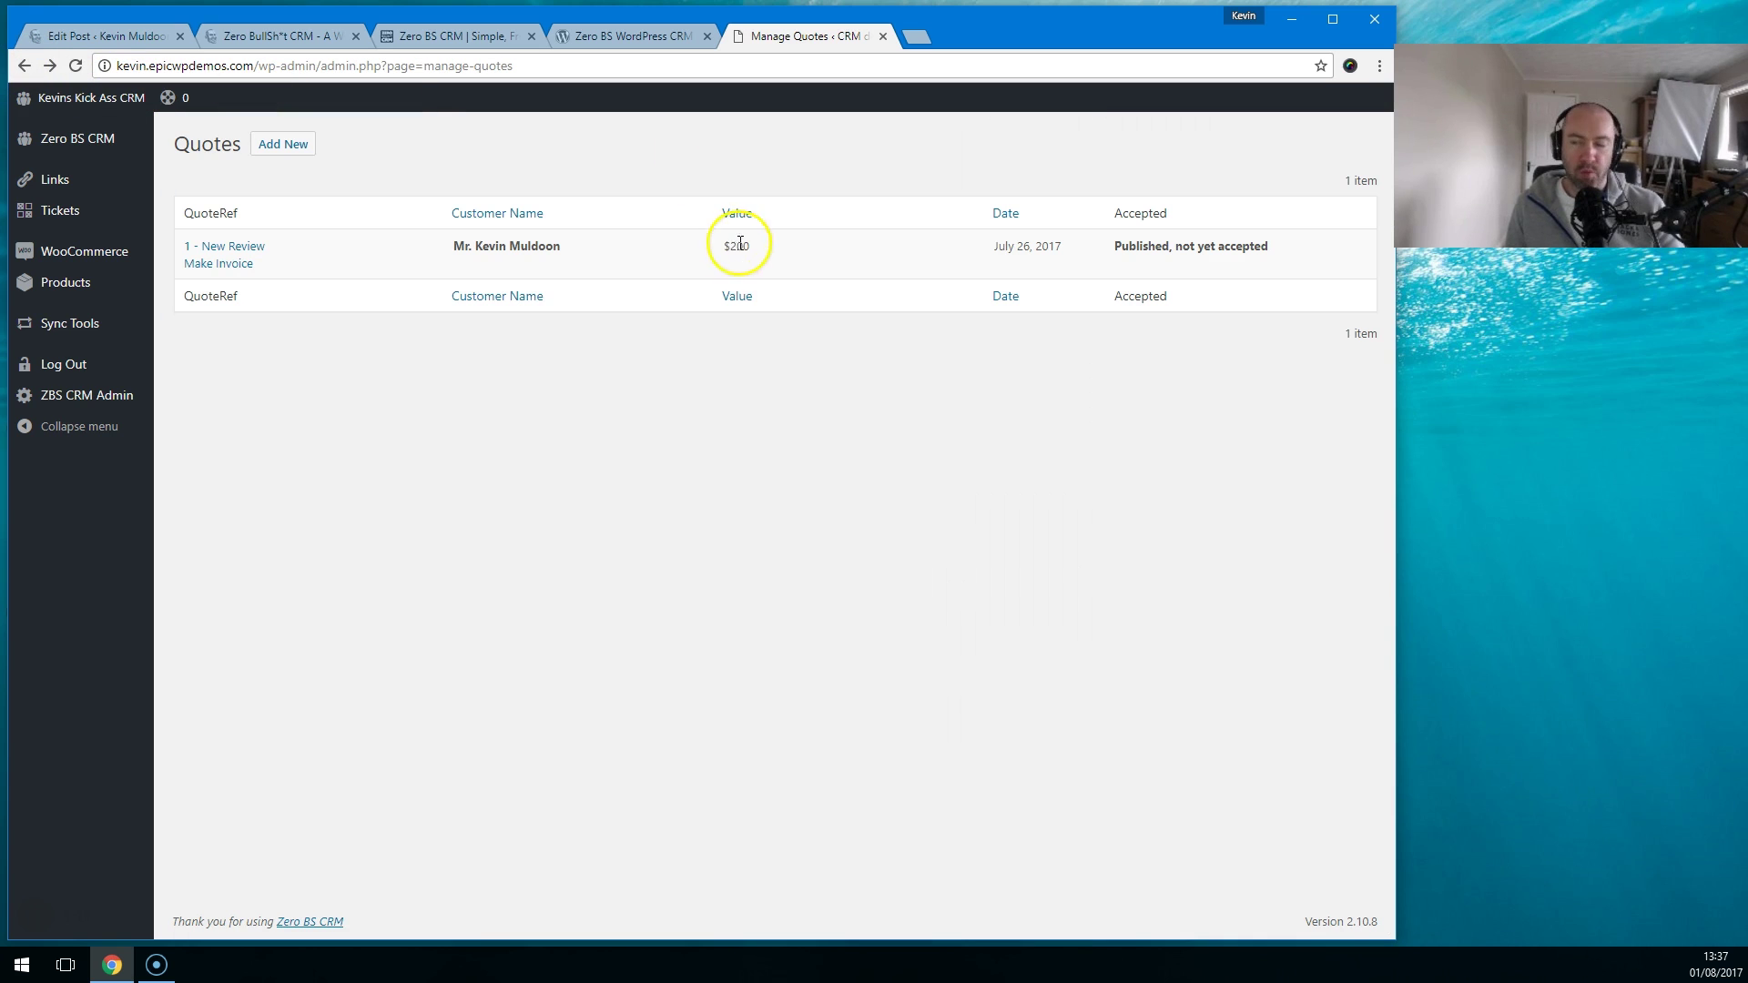
left_click(22, 66)
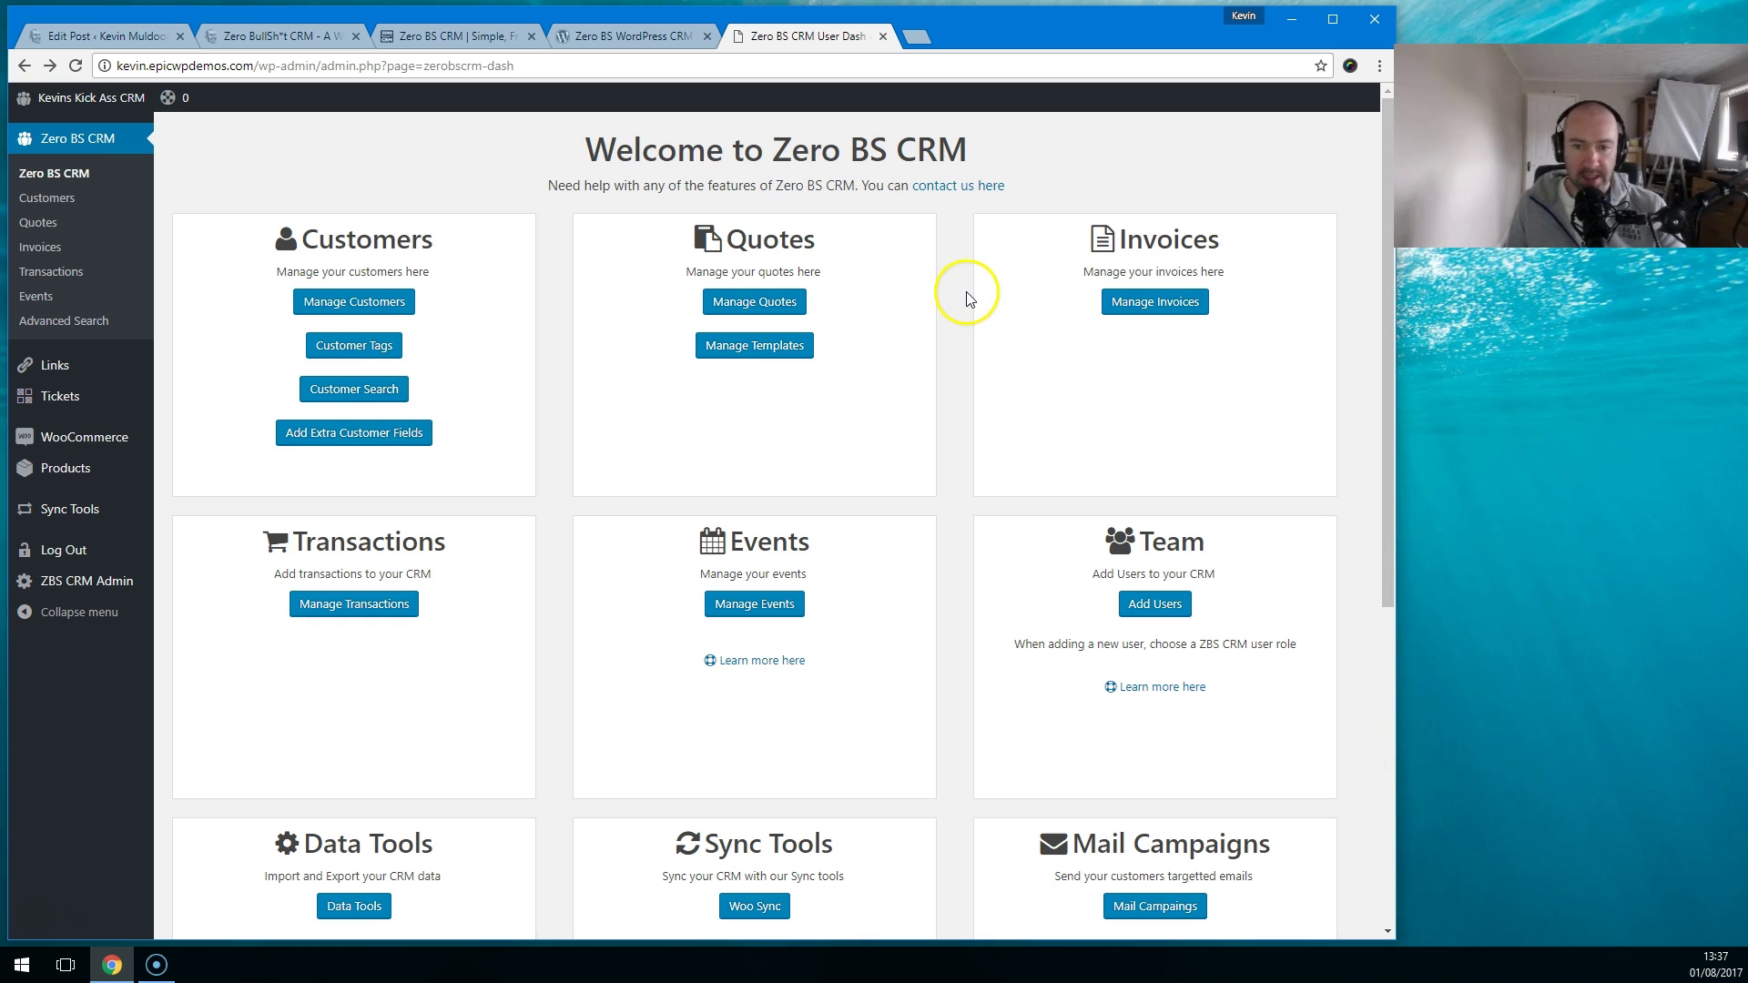
Step: Open the paid invoice from the invoices list and review its details and available actions
left_click(1140, 306)
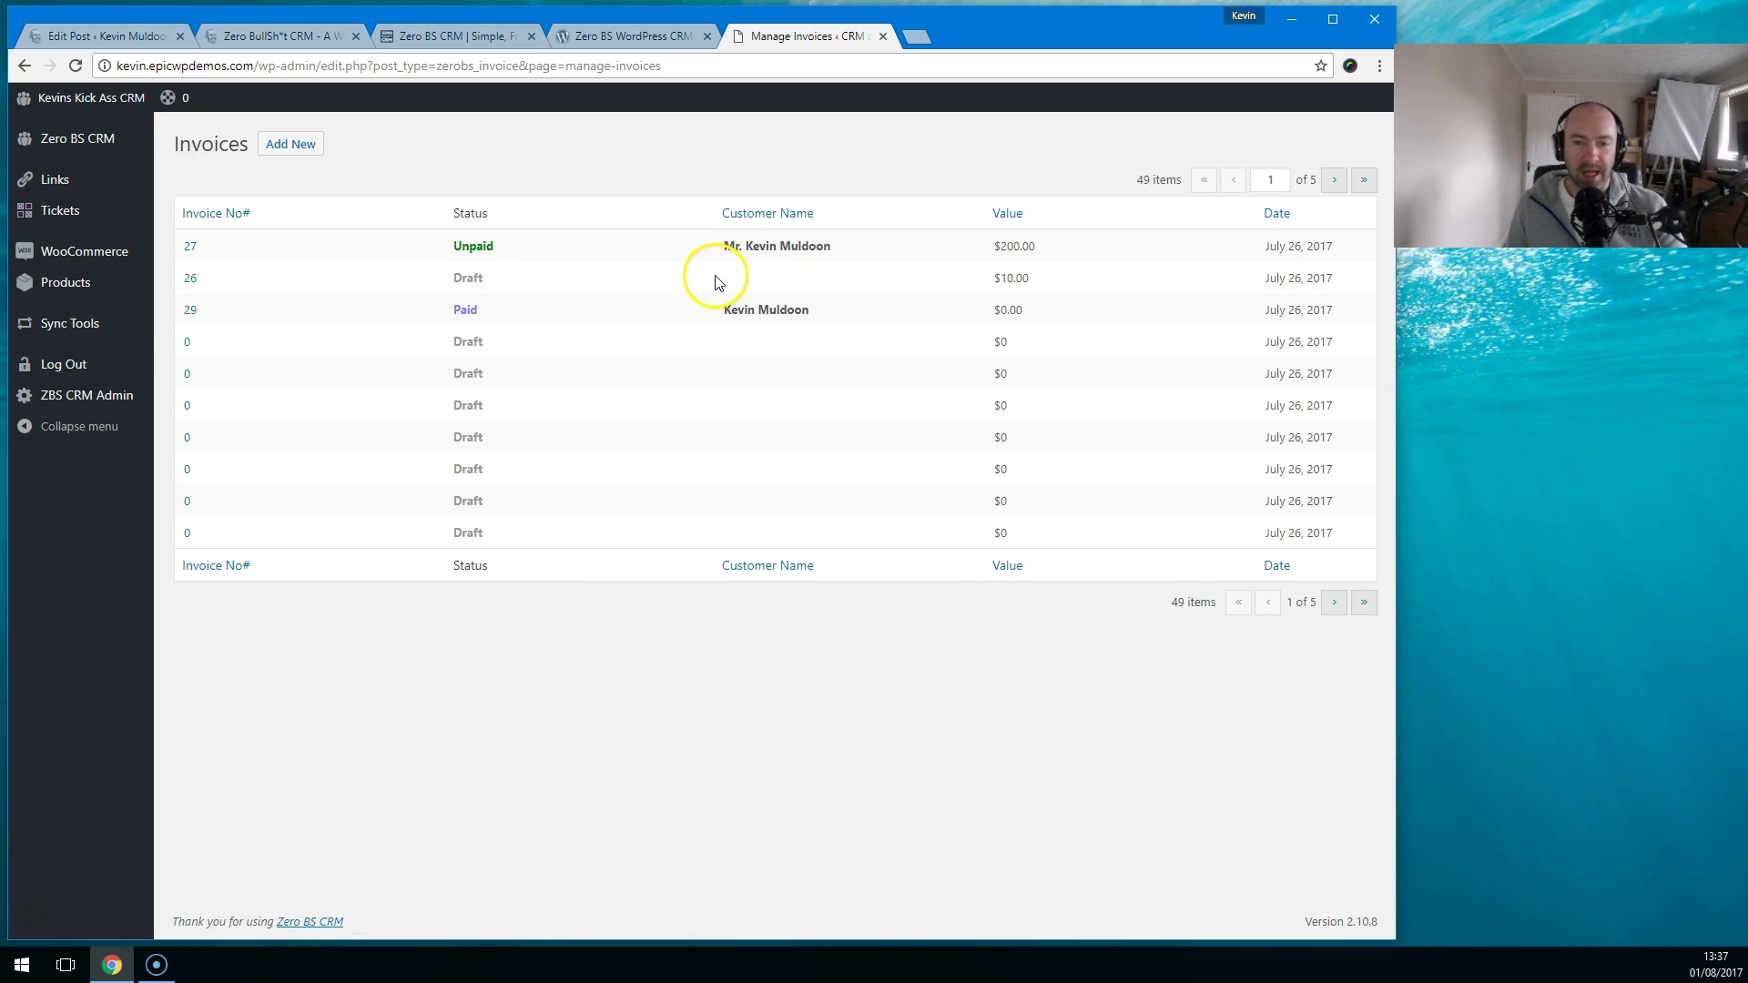
left_click(190, 309)
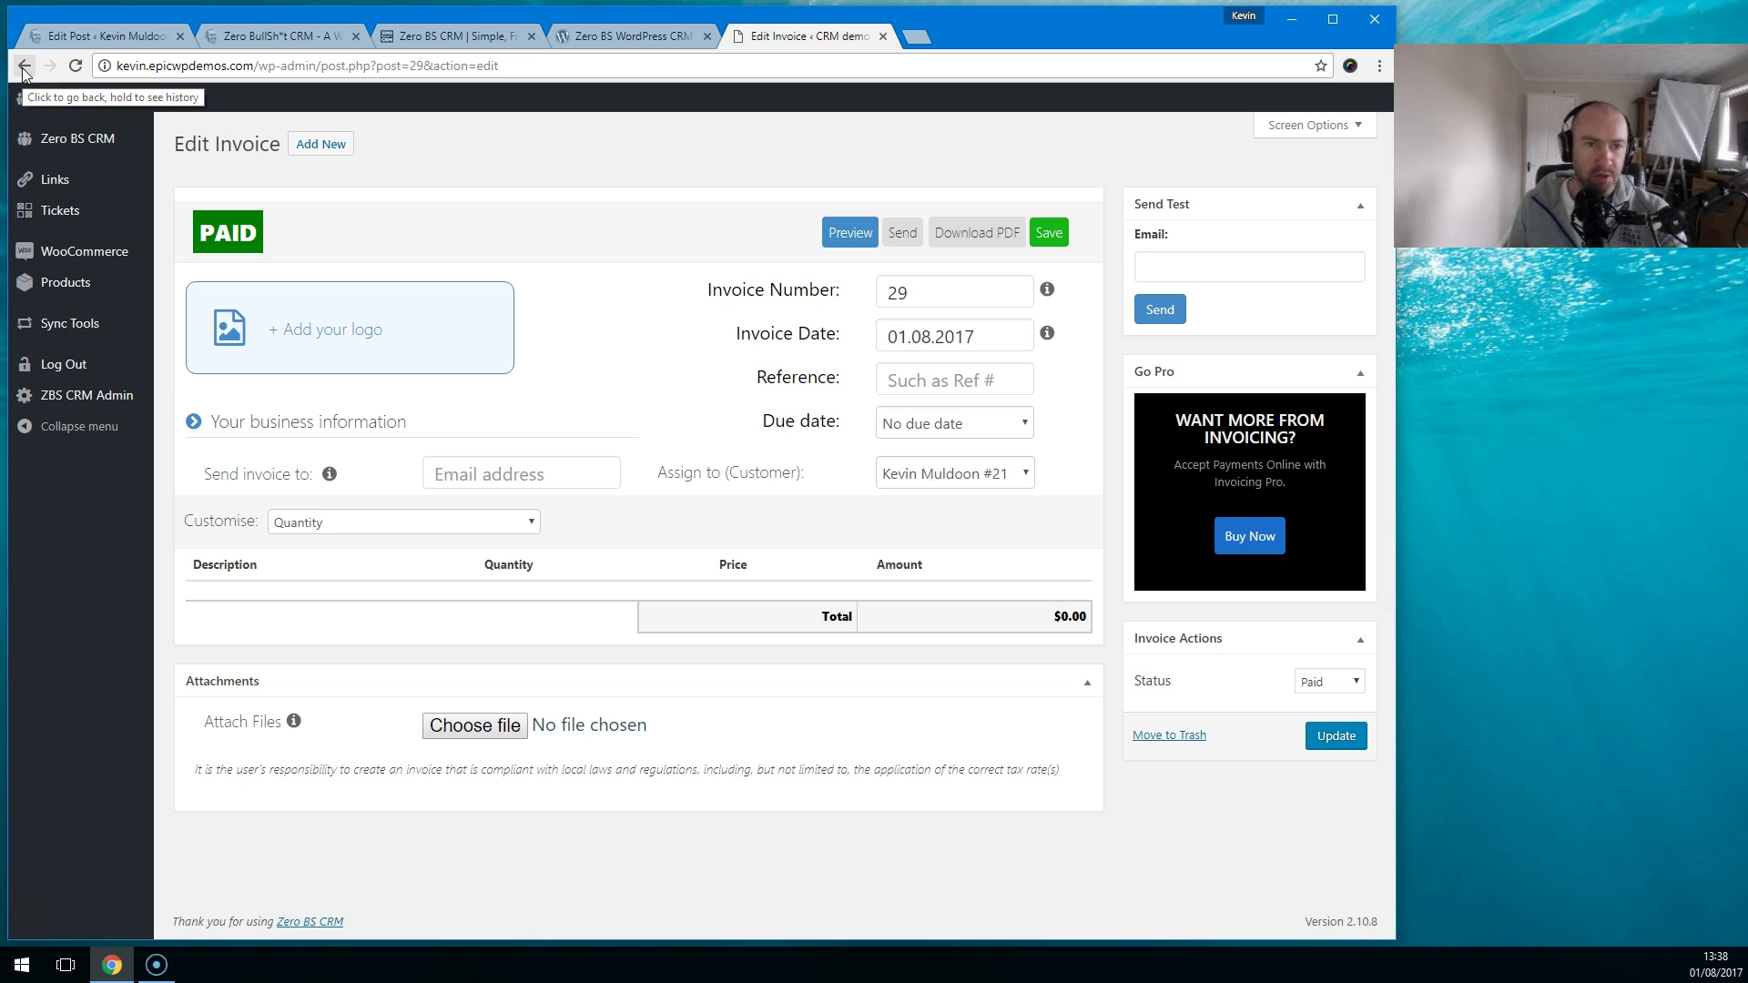
Step: Open the extensions page on the Zero BS CRM website and browse the available extensions and their prices
left_click(394, 35)
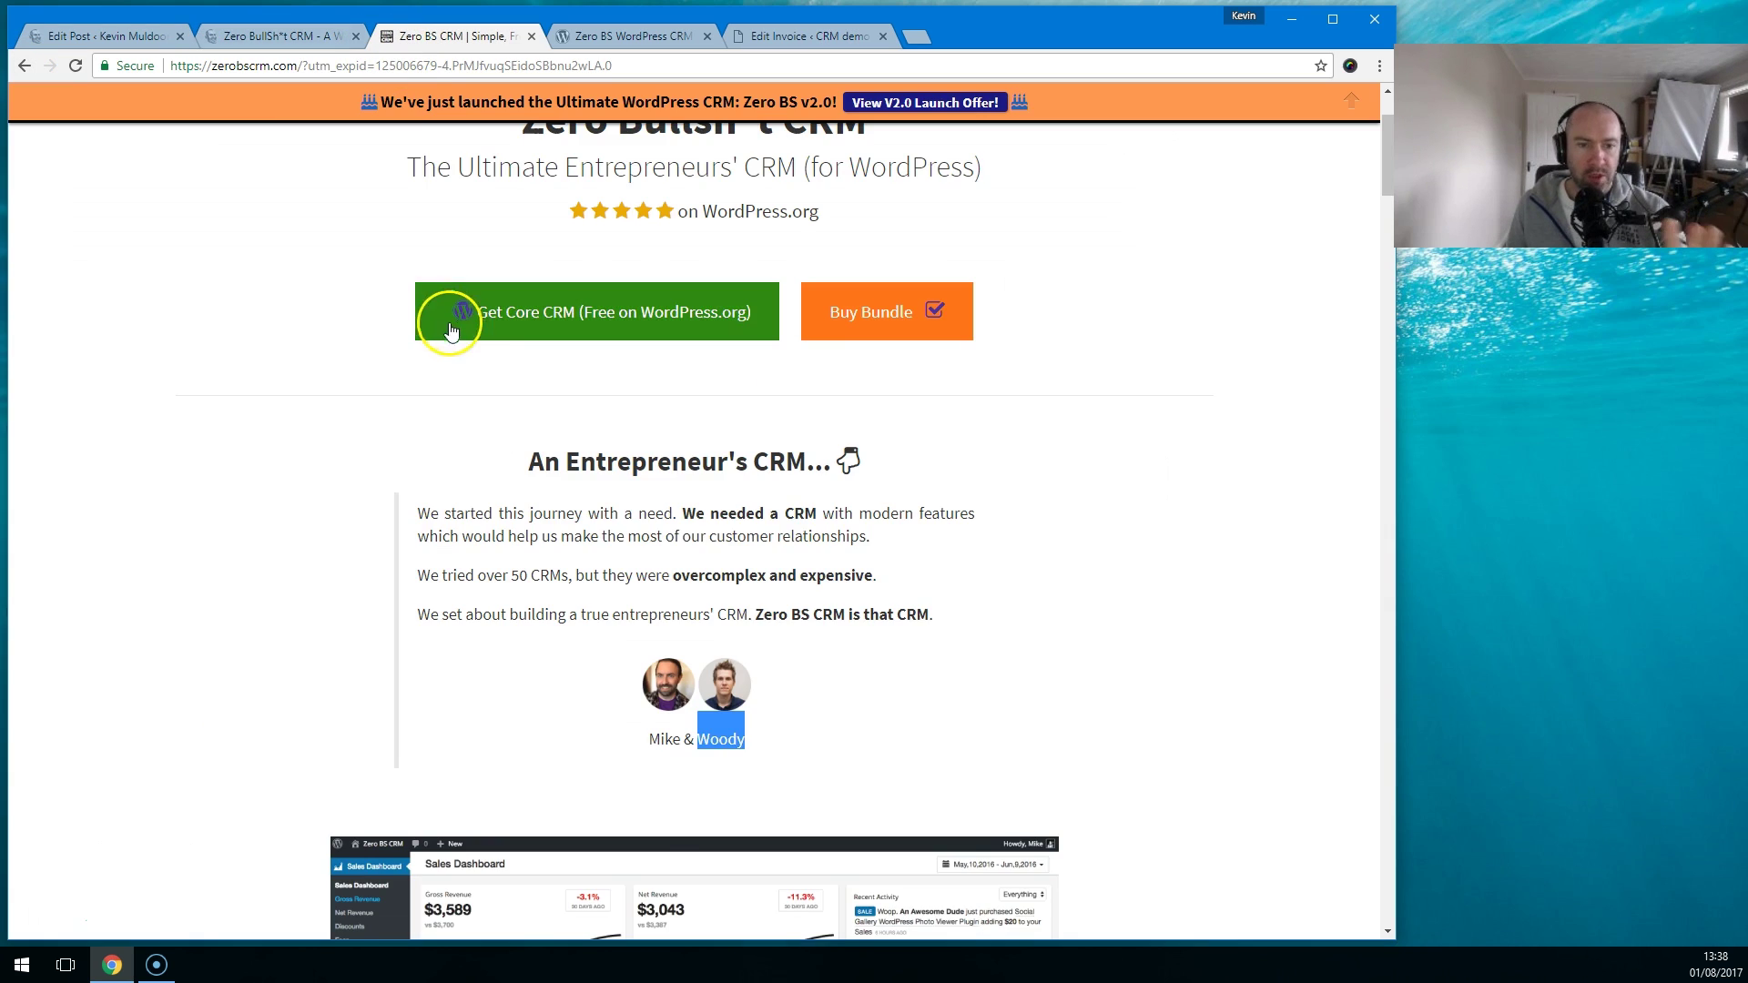
scroll(501, 366, "up", 2)
left_click(805, 37)
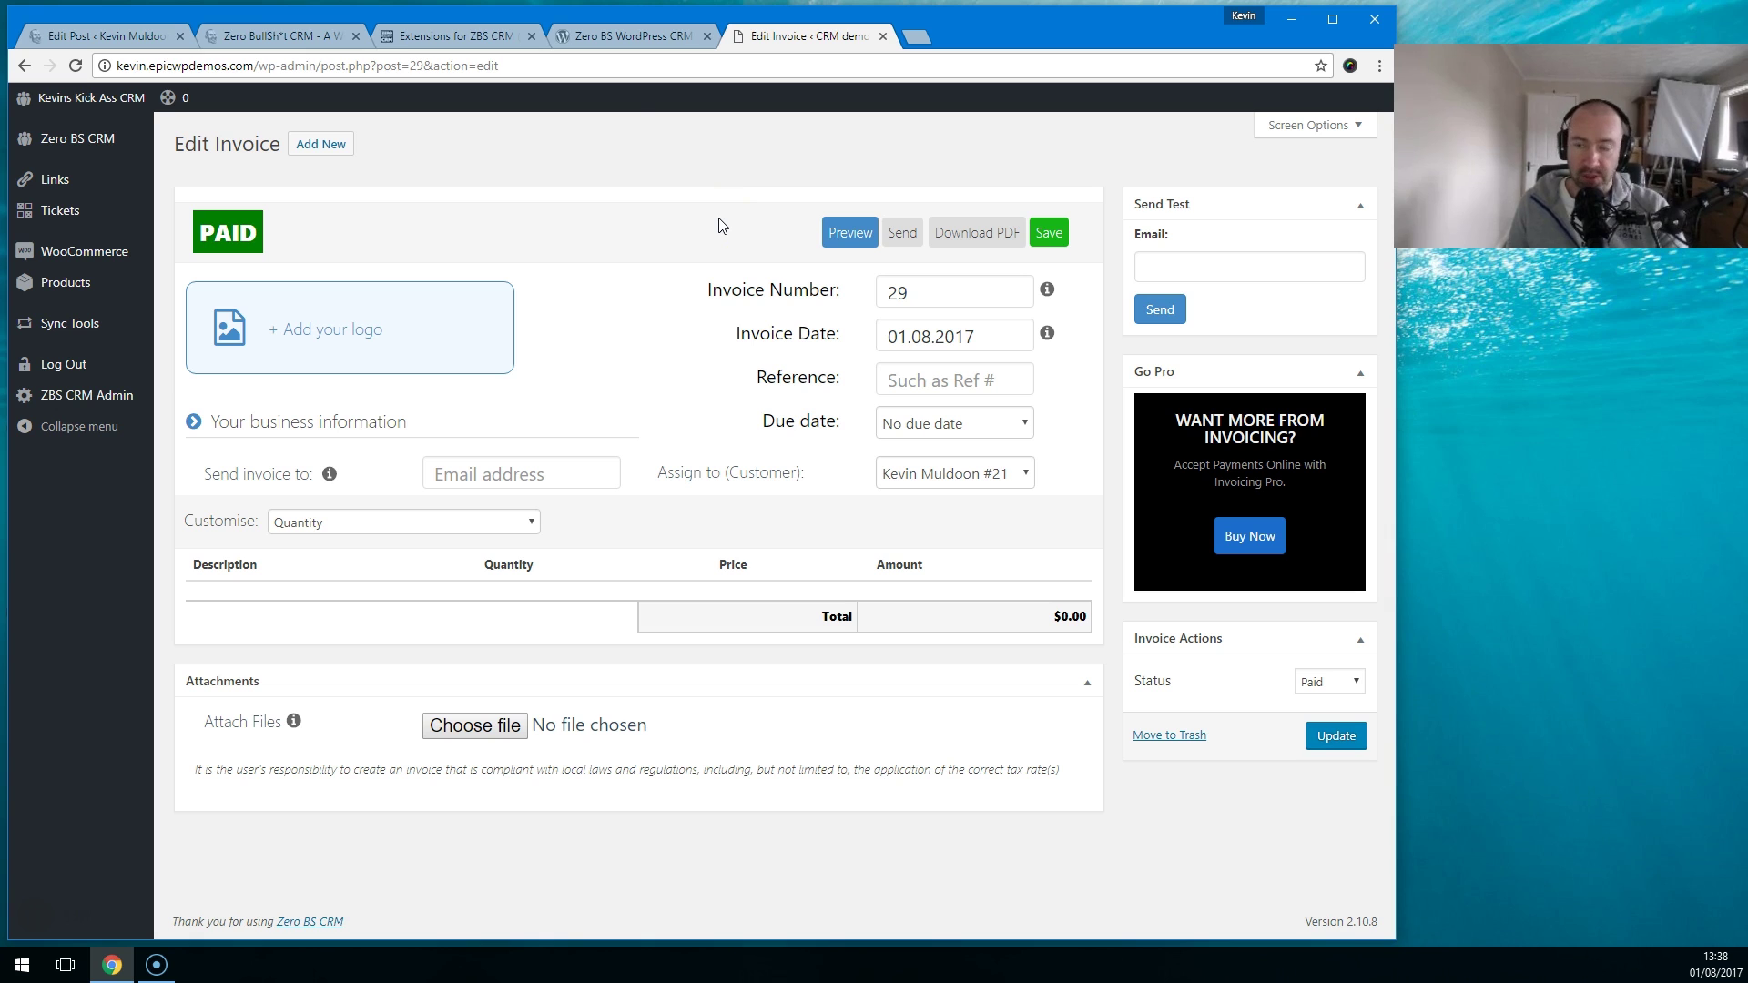
left_click(451, 36)
scroll(559, 357, "down", 10)
scroll(544, 360, "down", 6)
scroll(544, 359, "up", 11)
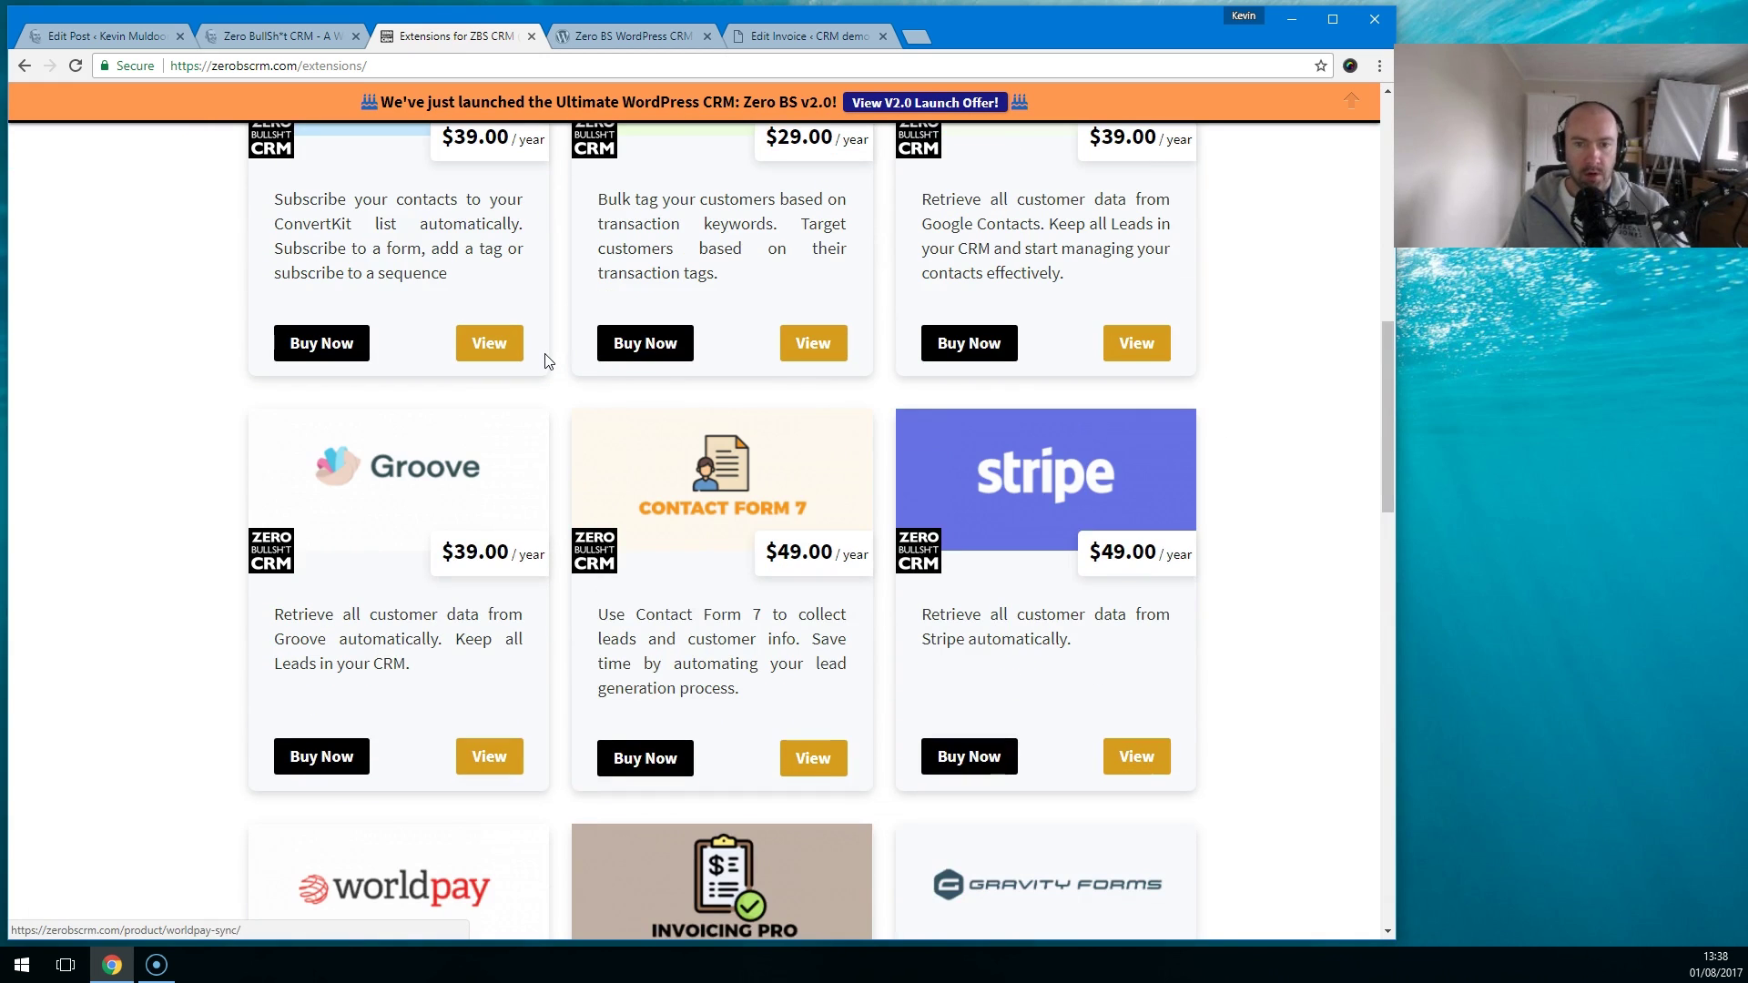
scroll(545, 359, "up", 7)
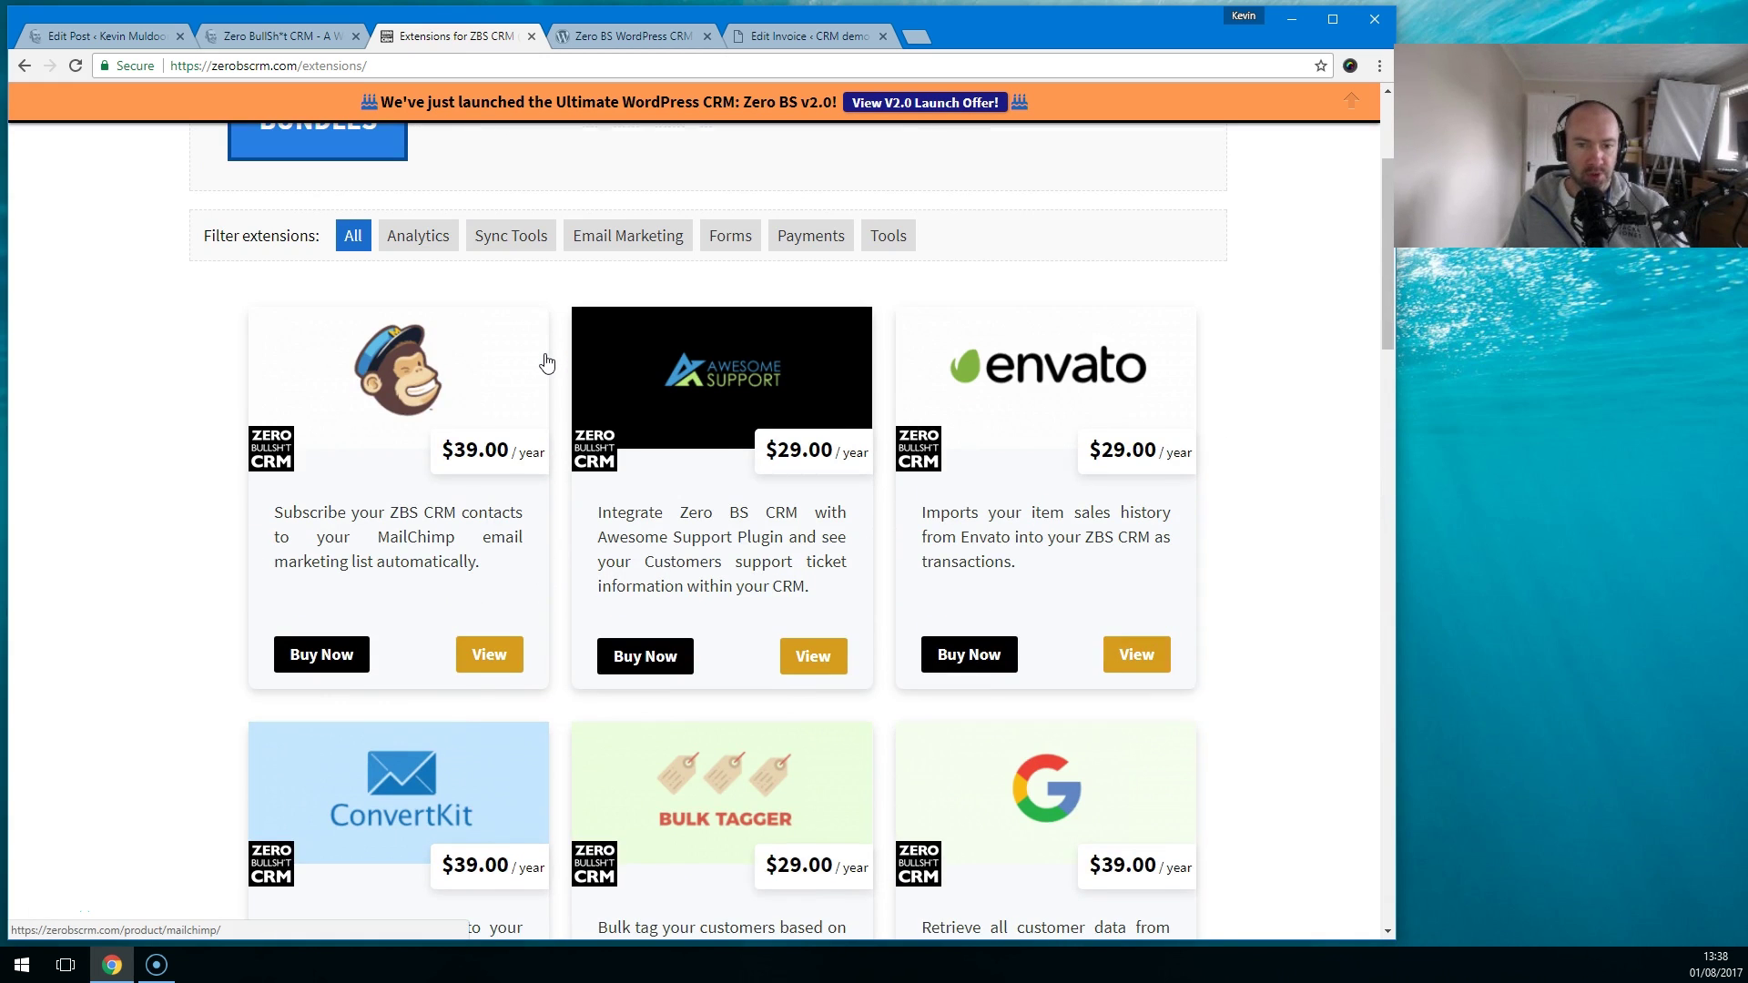
scroll(543, 365, "down", 12)
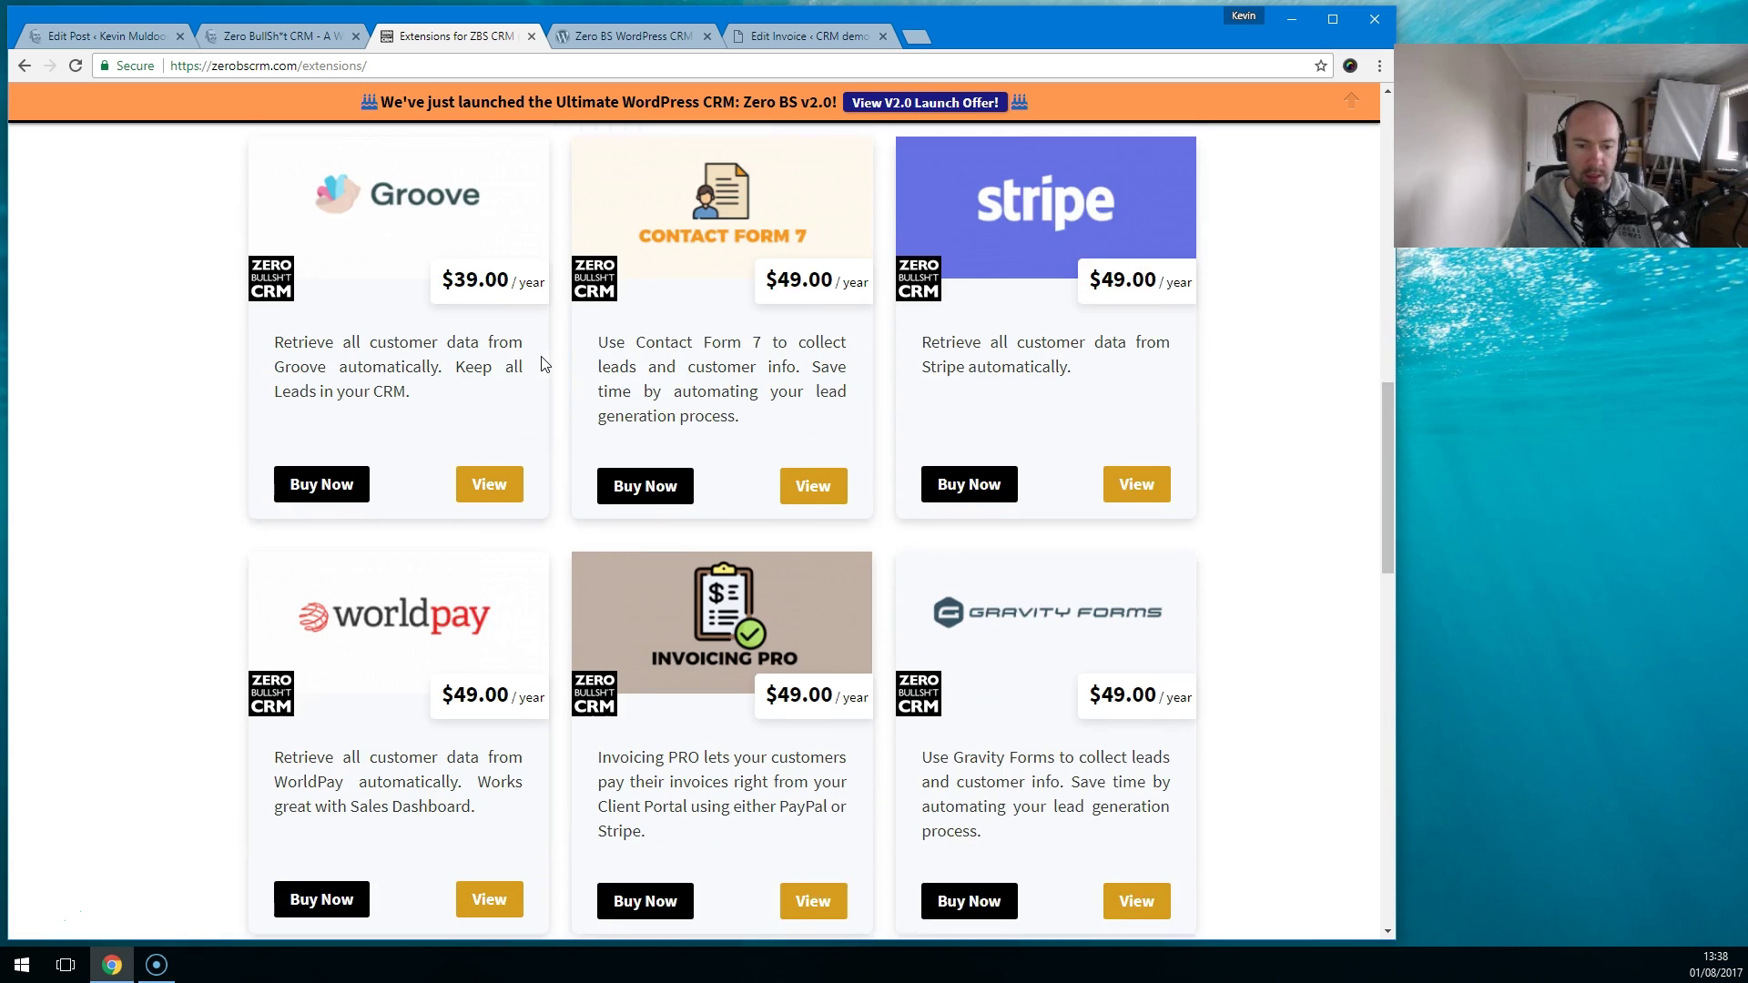
Step: Open the Invoicing PRO extension page and review its description and payment features
left_click(820, 718)
scroll(585, 476, "down", 6)
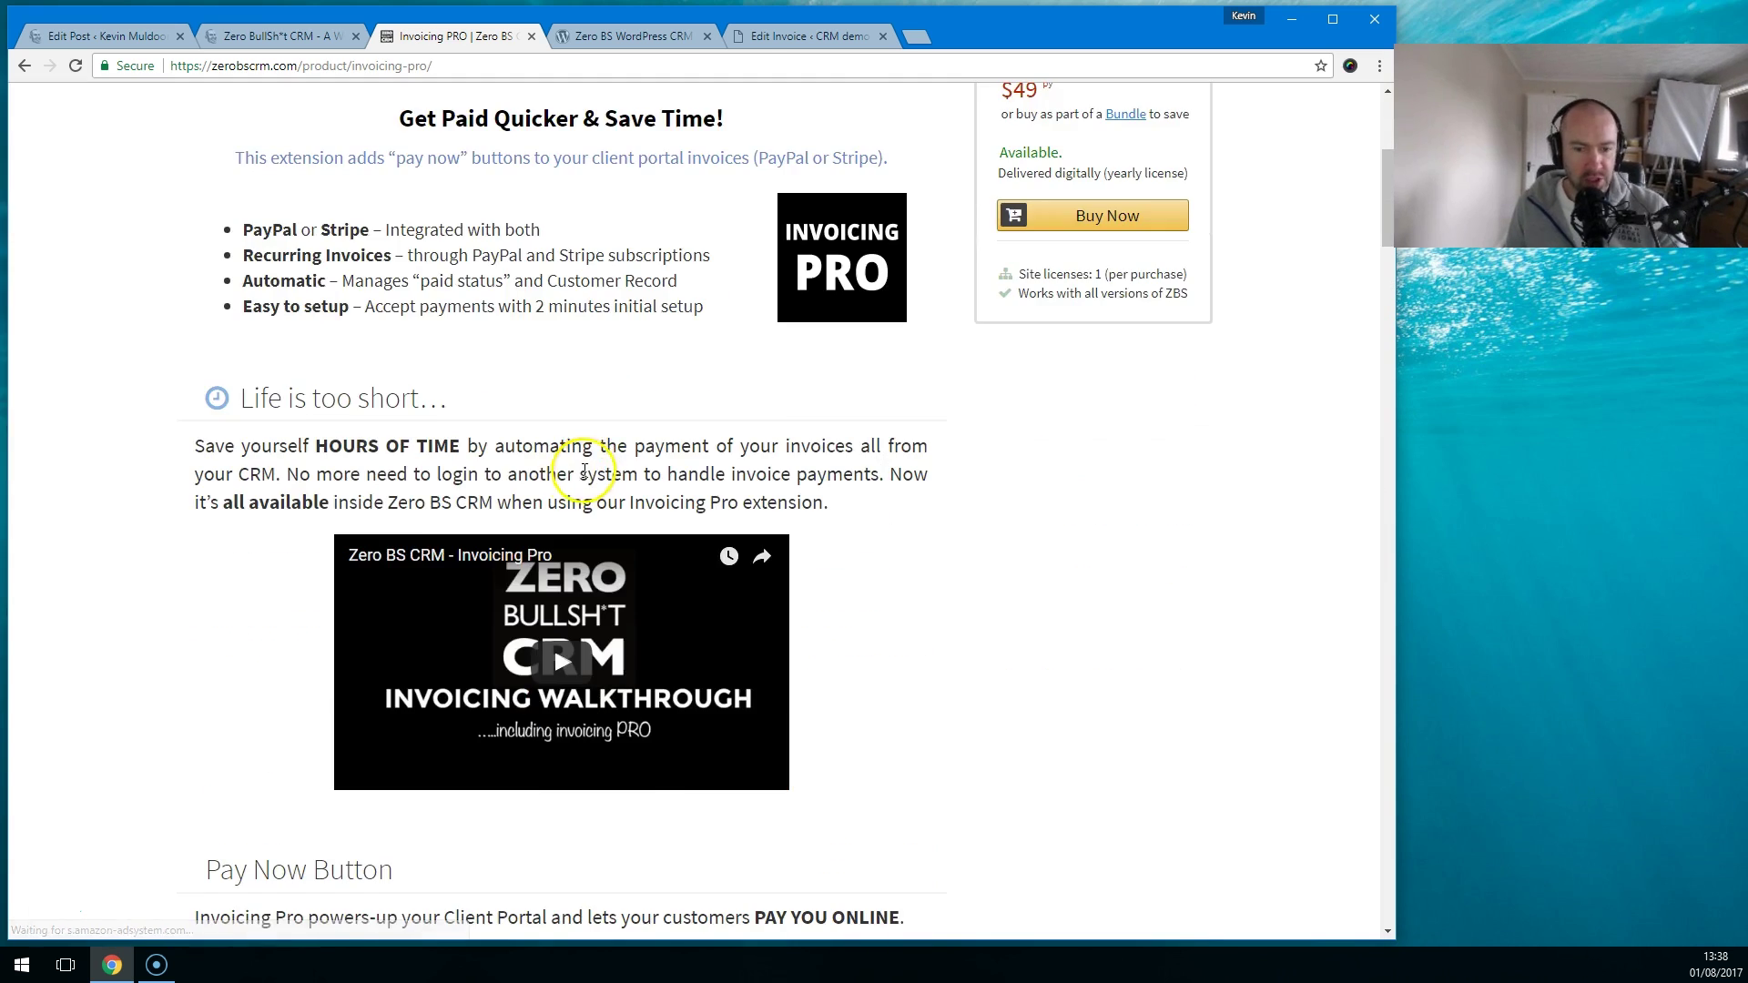
scroll(653, 482, "up", 4)
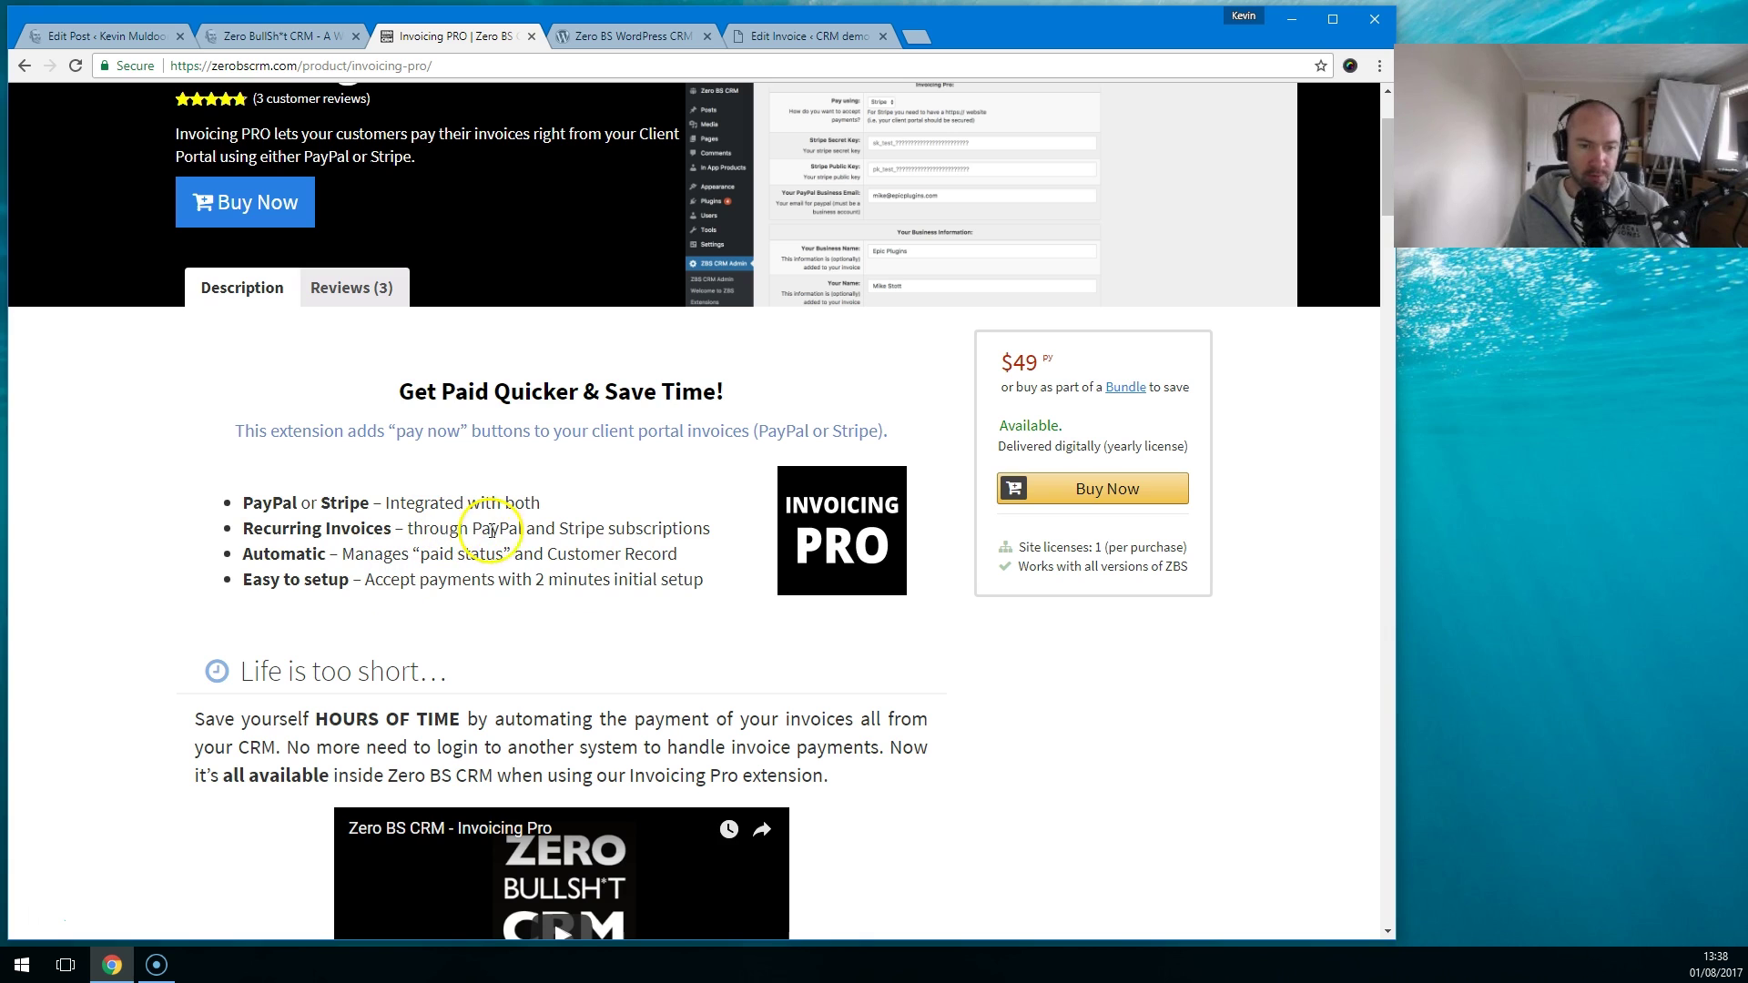
Step: Switch back to the paid invoice, view its available status options, and return to the CRM dashboard
left_click(752, 36)
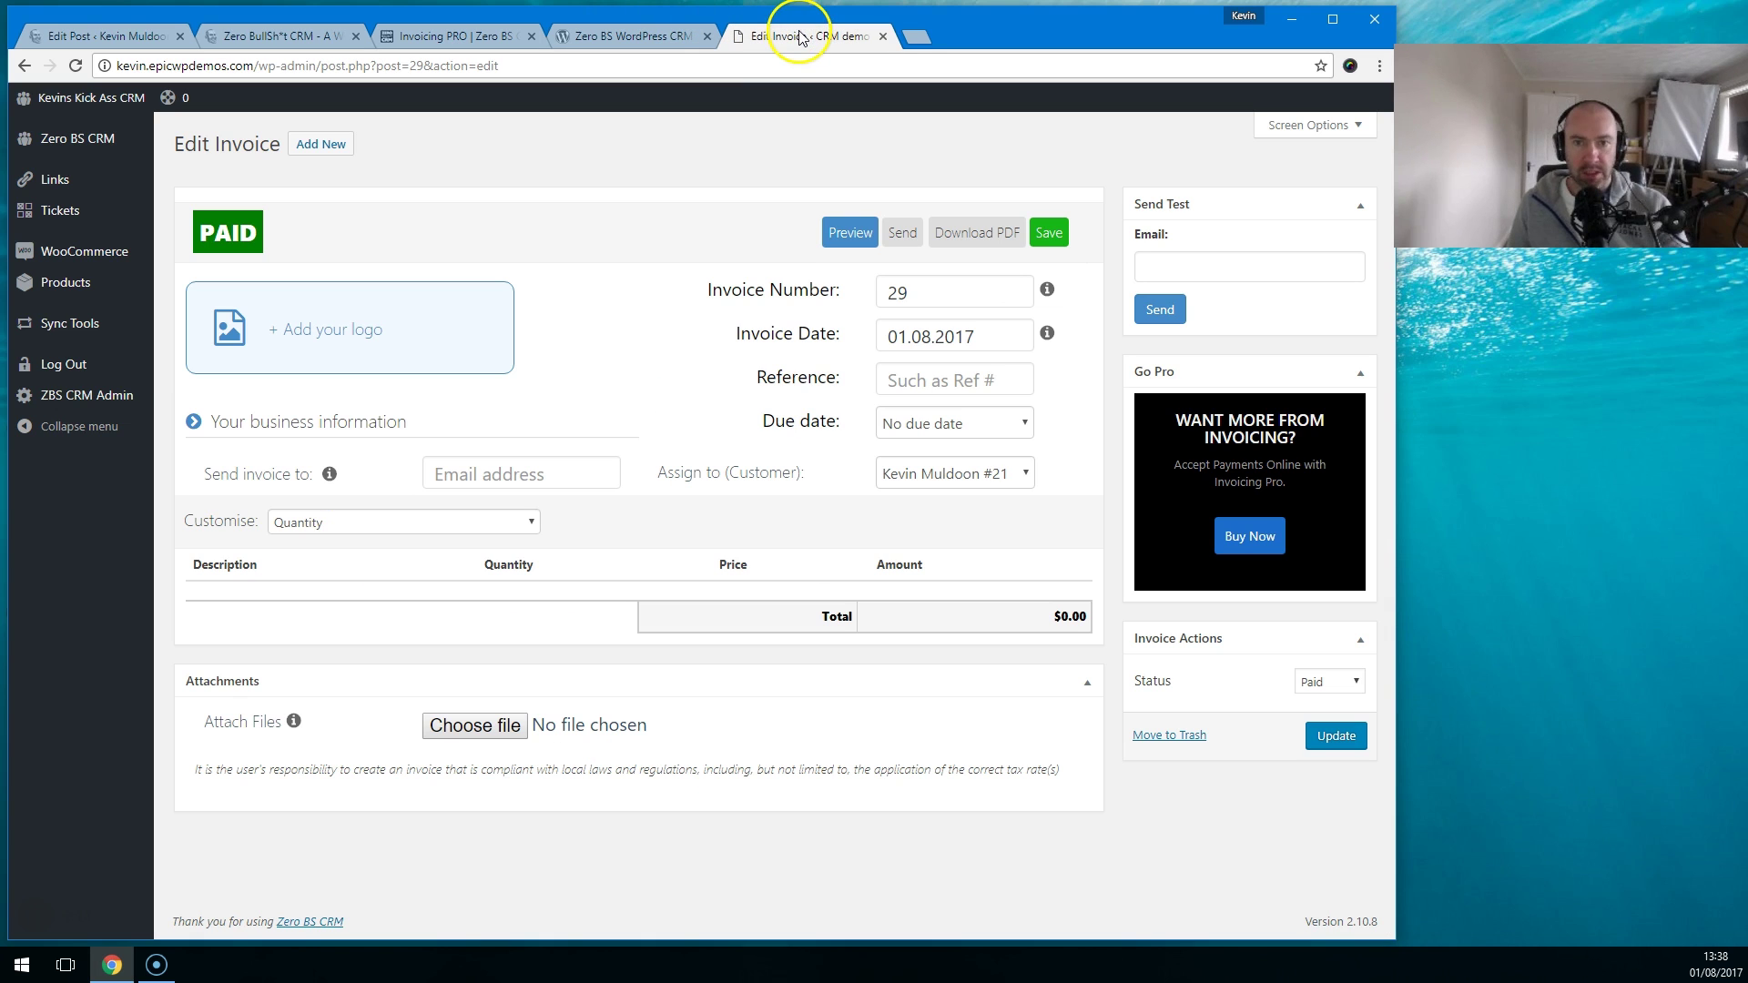
left_click(1330, 682)
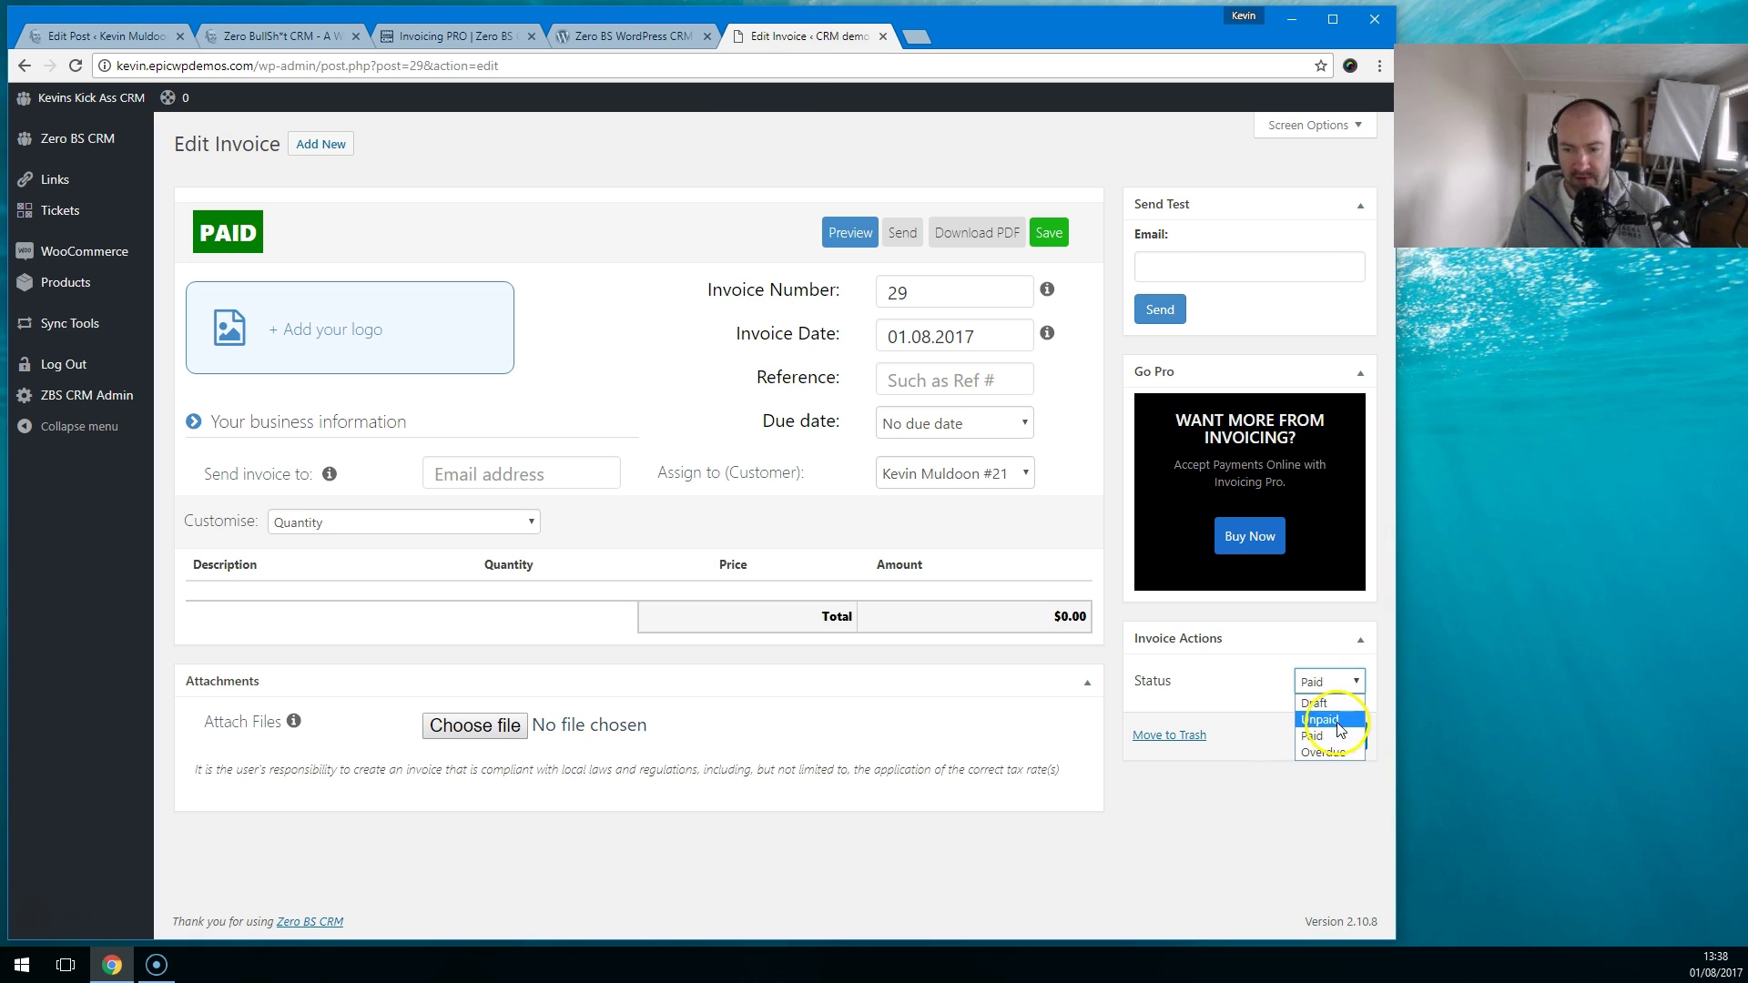
left_click(24, 67)
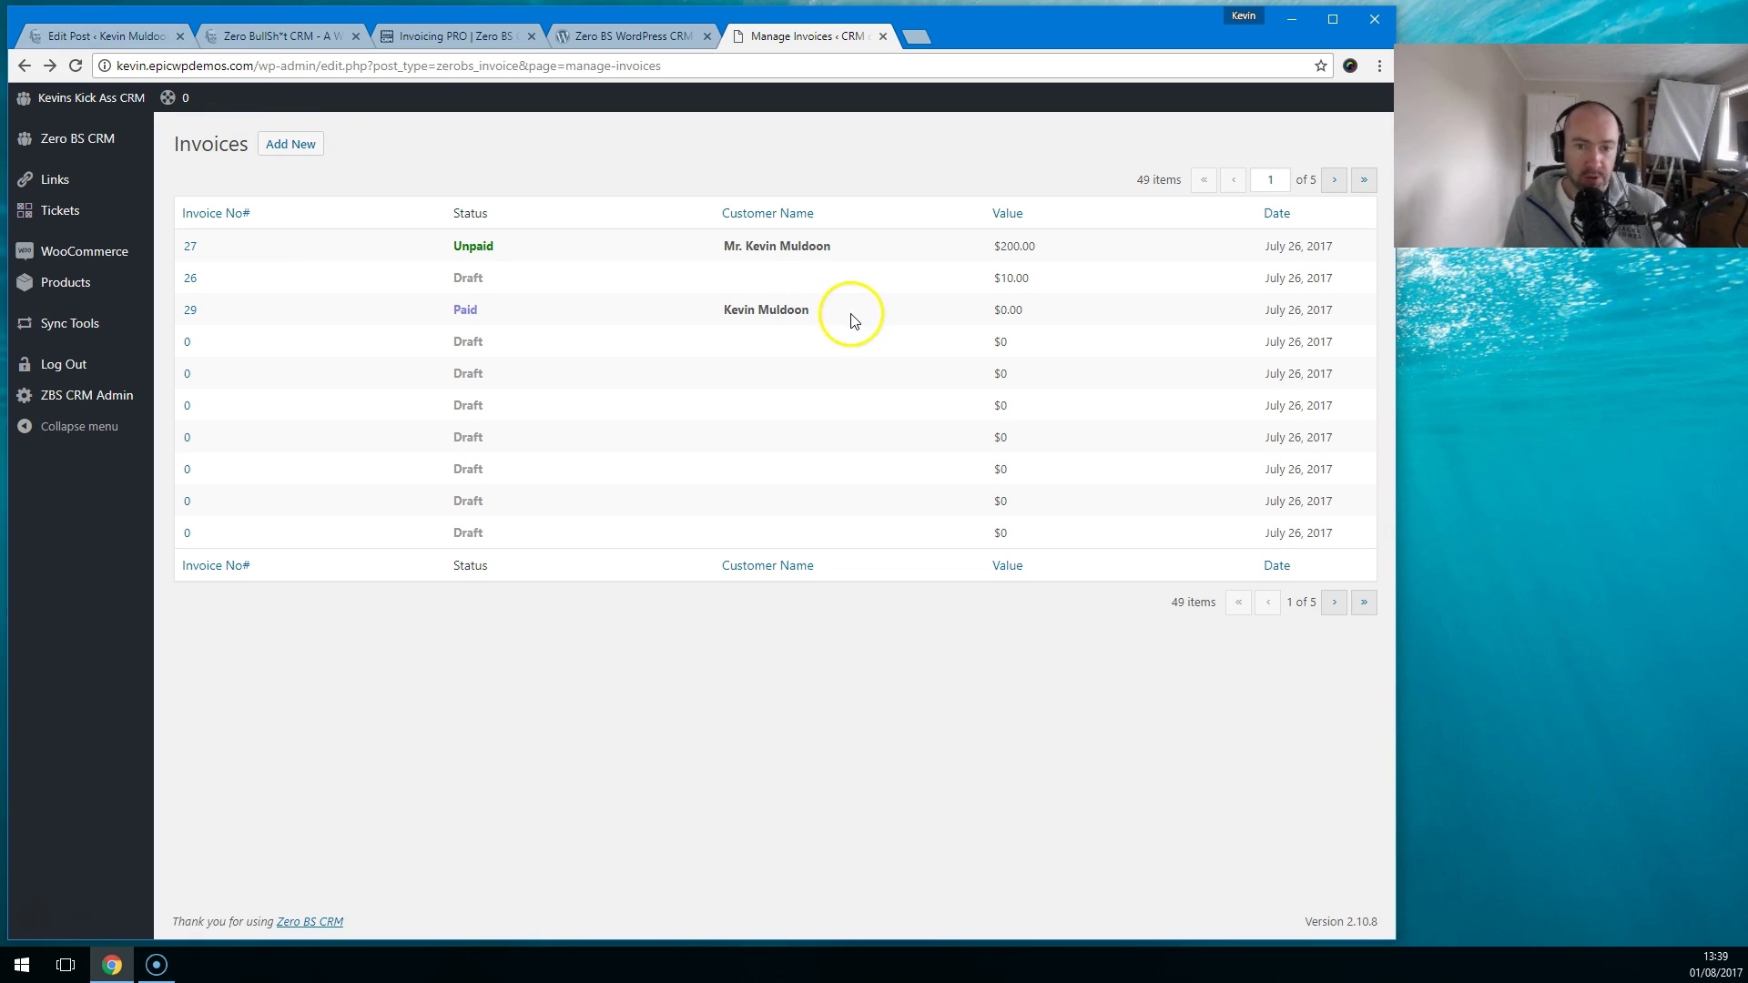
left_click(24, 65)
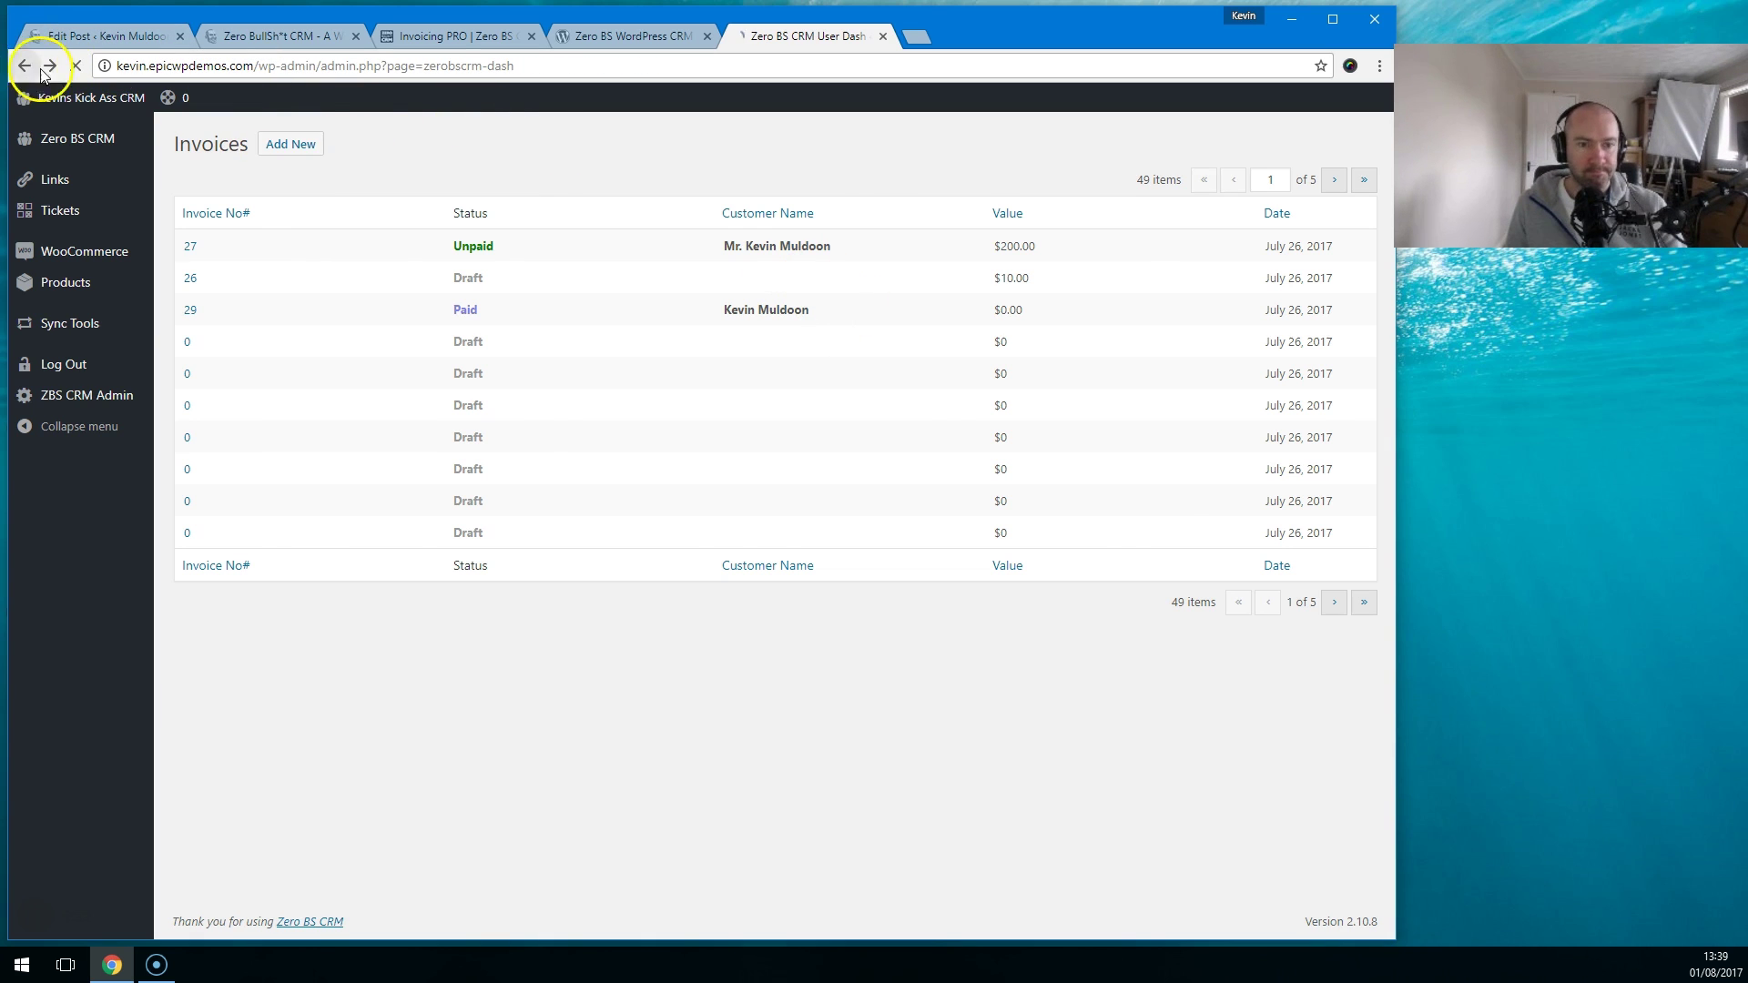
Step: Review the details of the first transaction in the transactions list, and return to the CRM dashboard
scroll(769, 415, "down", 3)
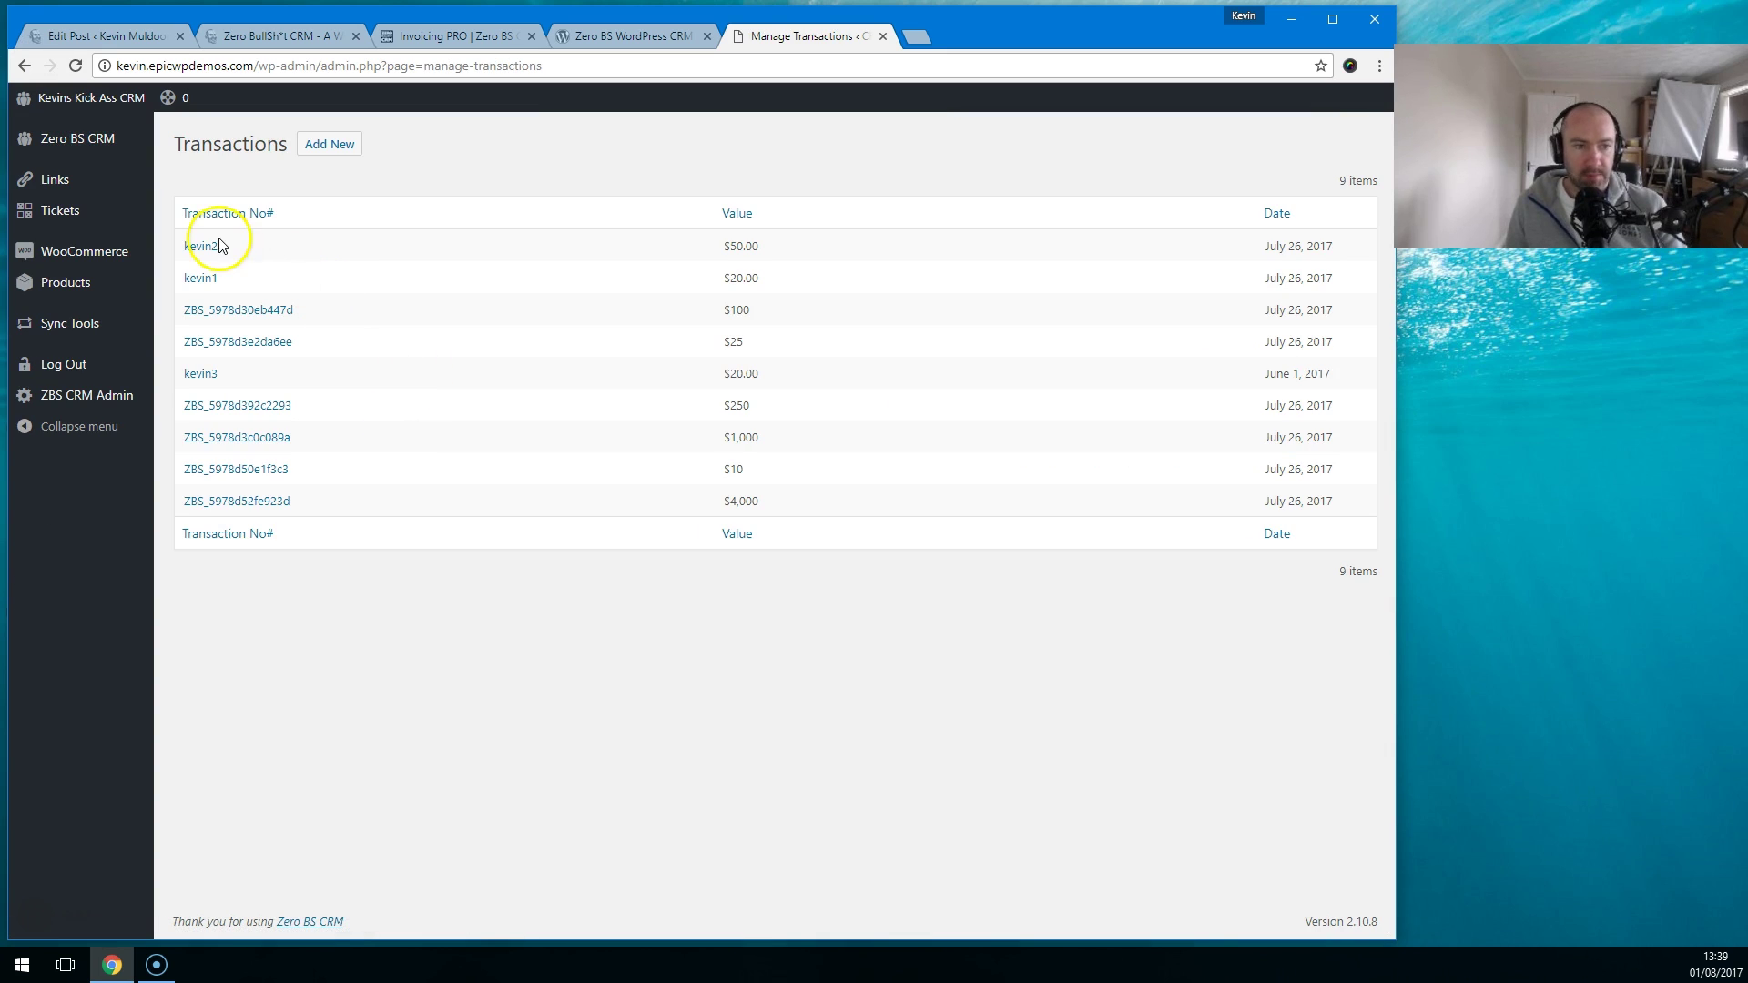
left_click(202, 245)
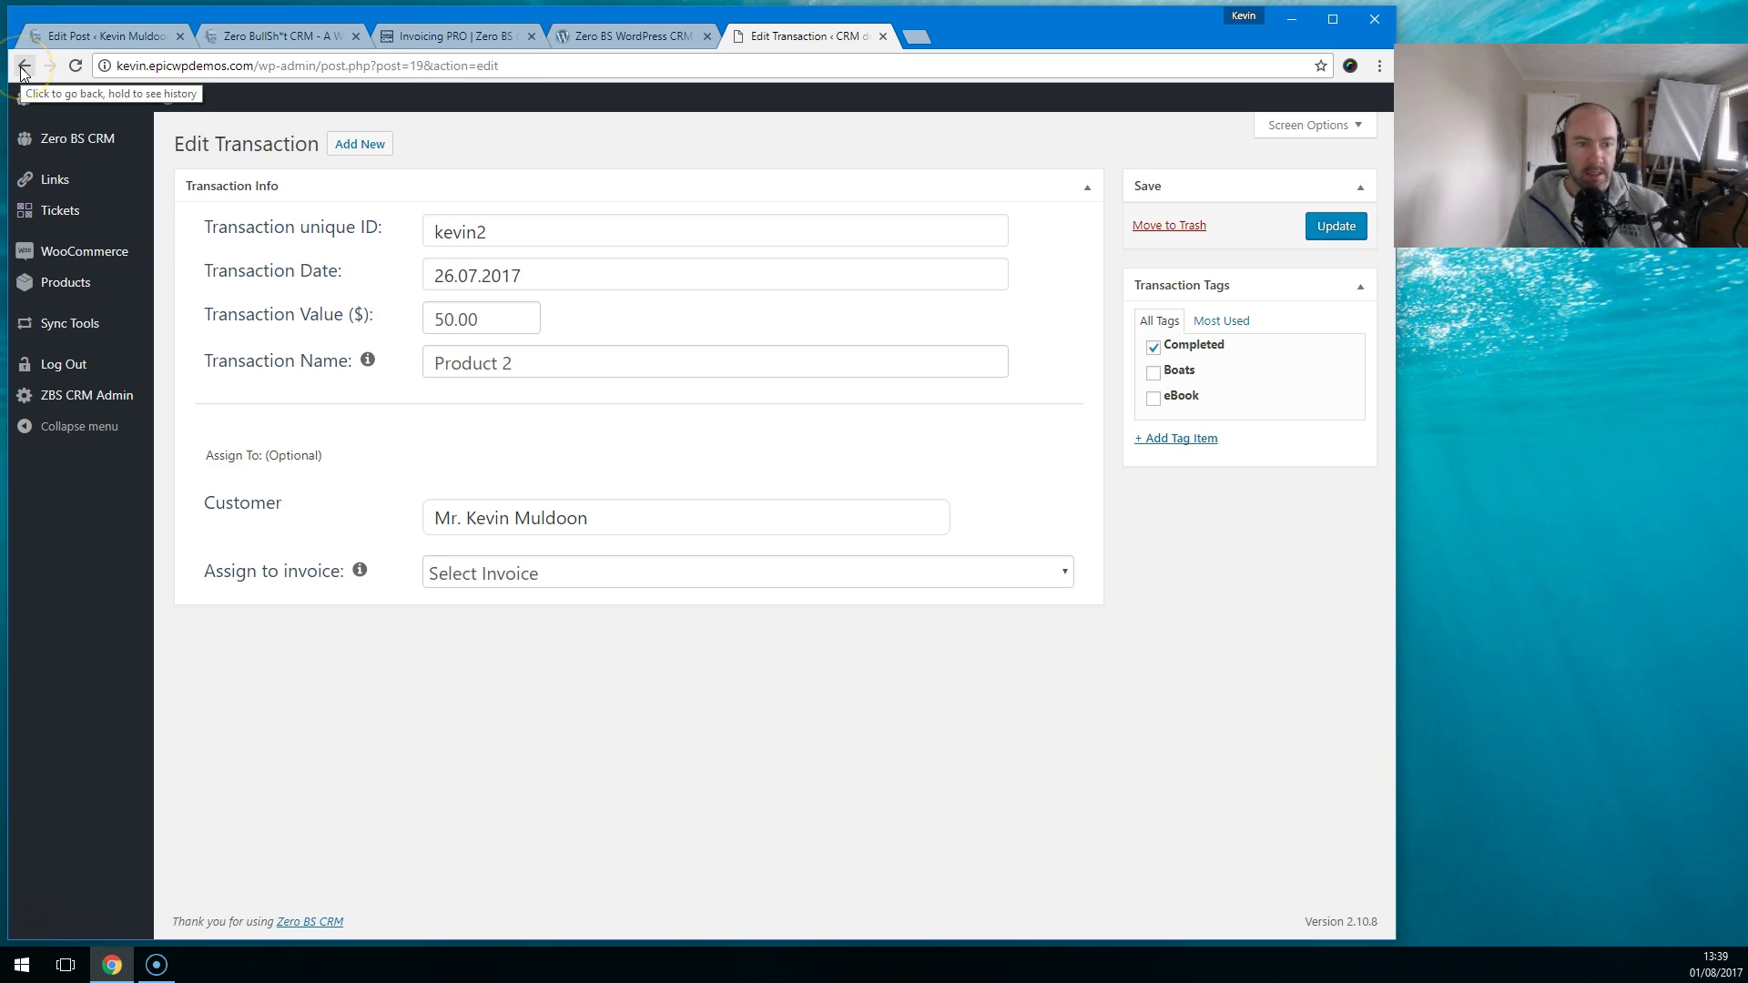
left_click(25, 69)
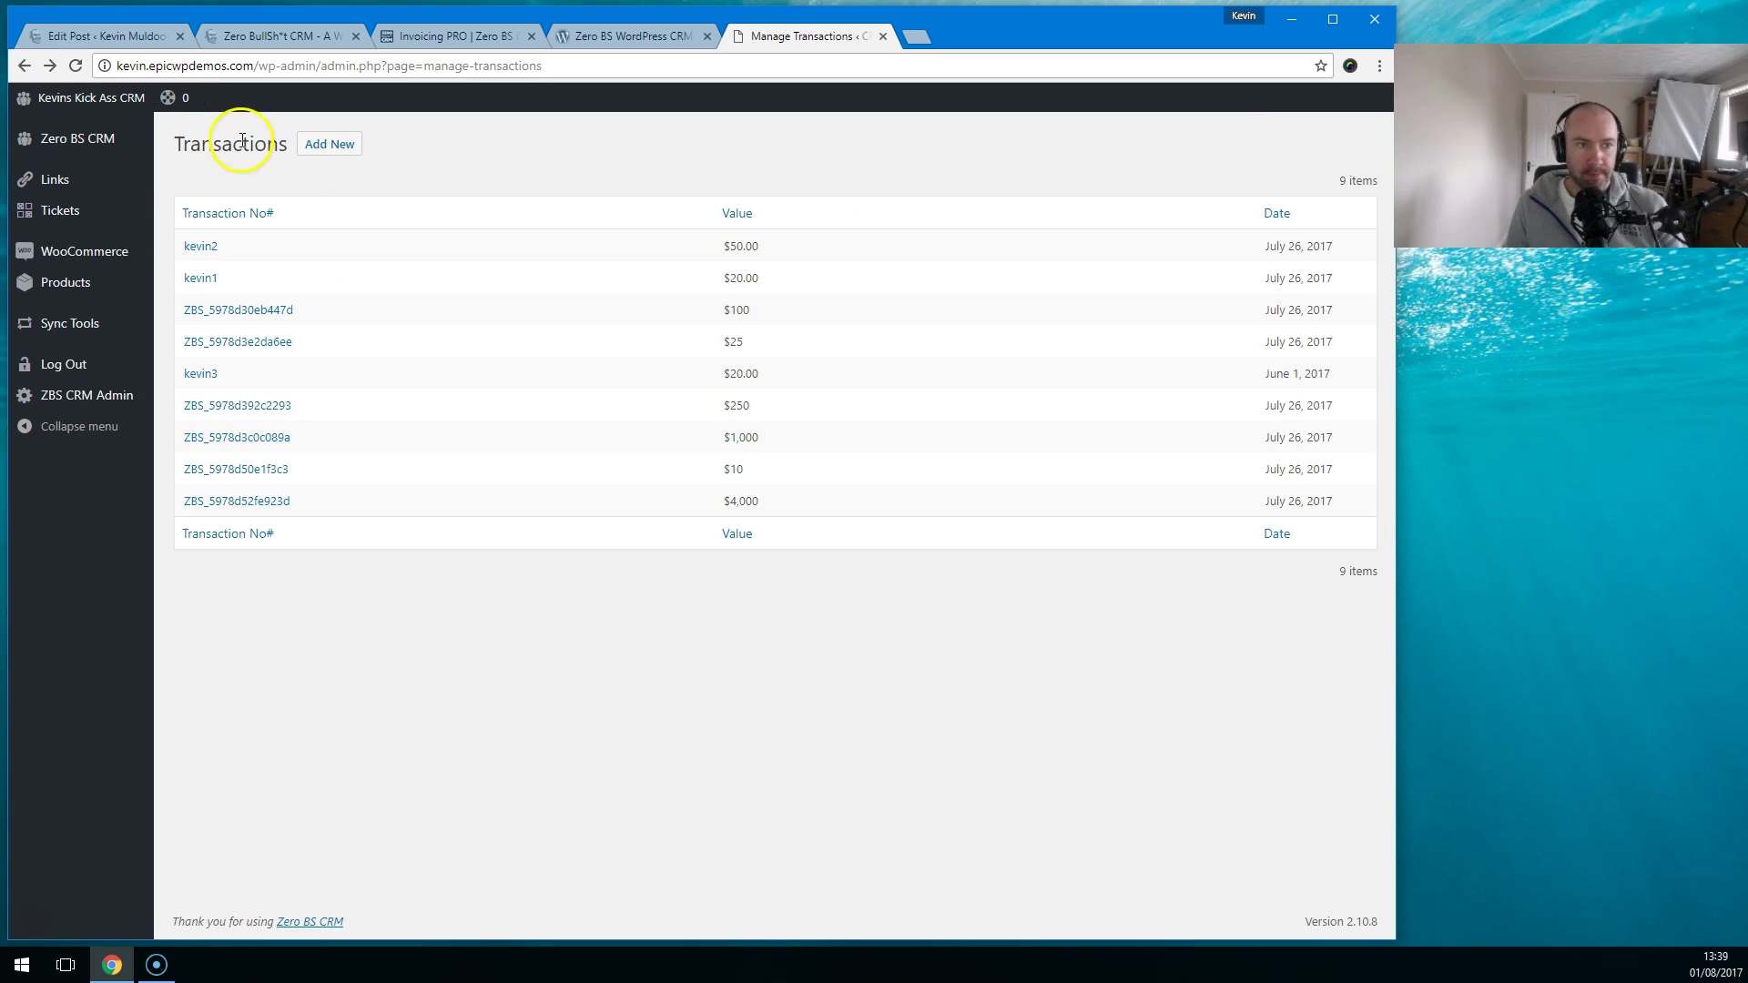
left_click(25, 66)
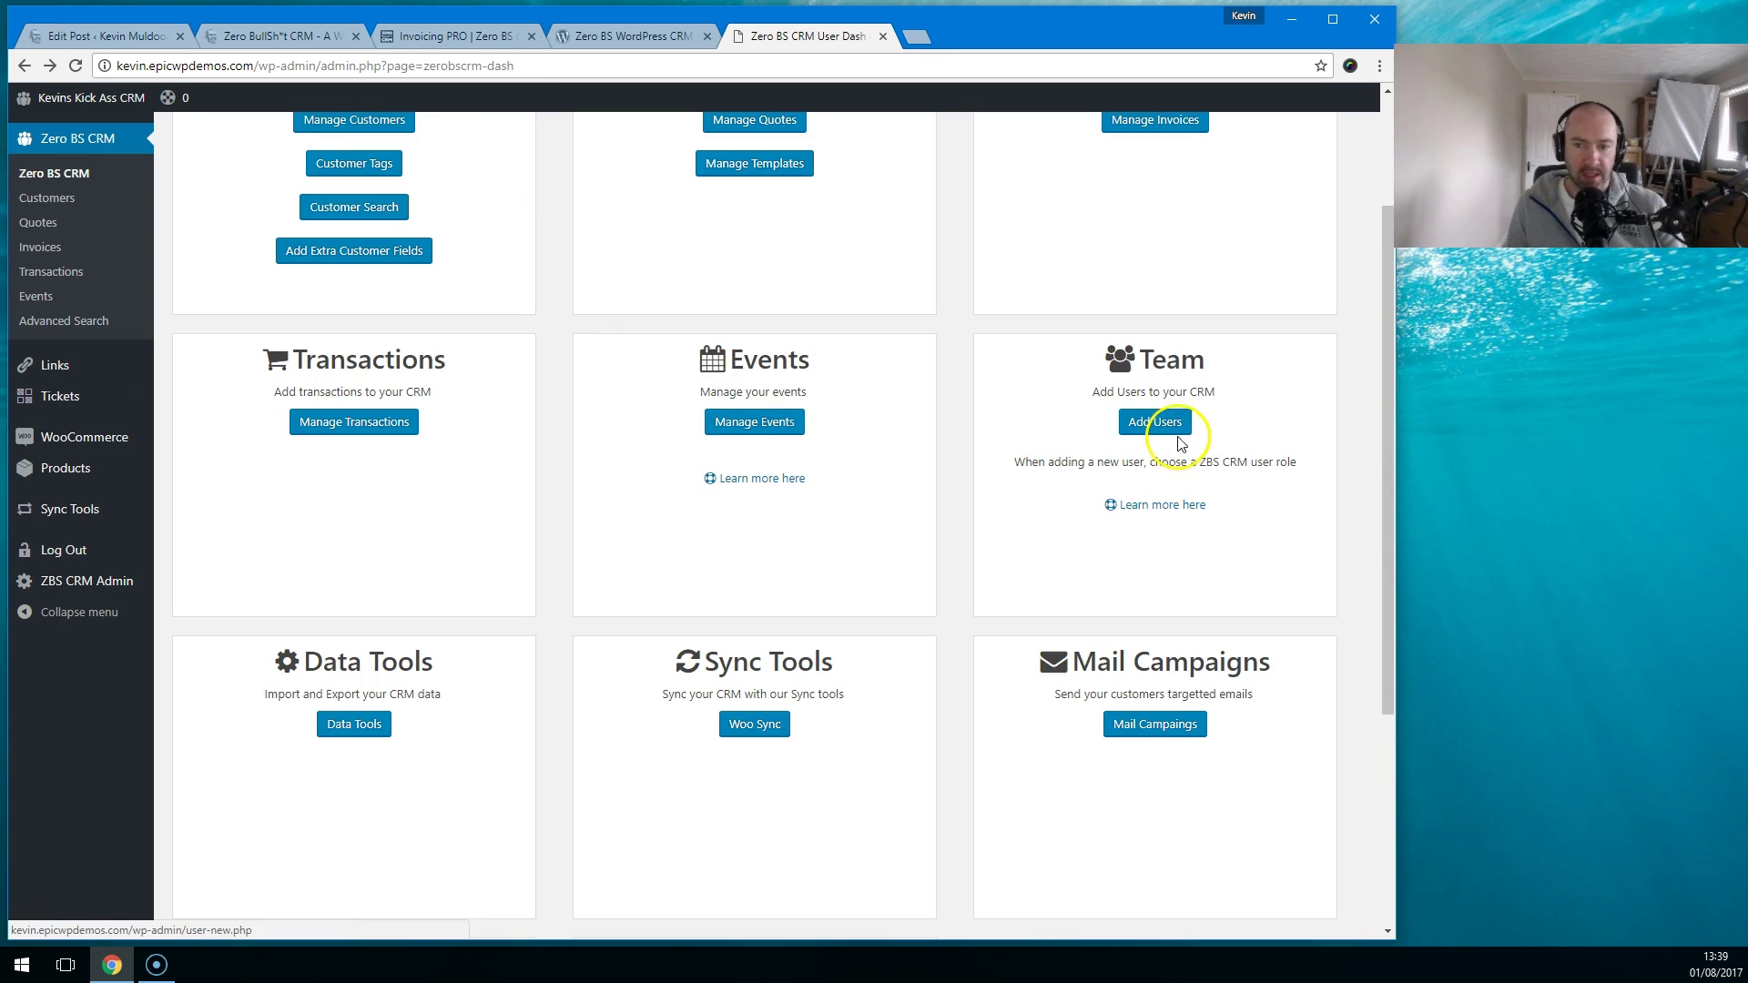
Step: View the Add New User form and the Data Tools import and export options, ending back on the CRM dashboard
left_click(1154, 422)
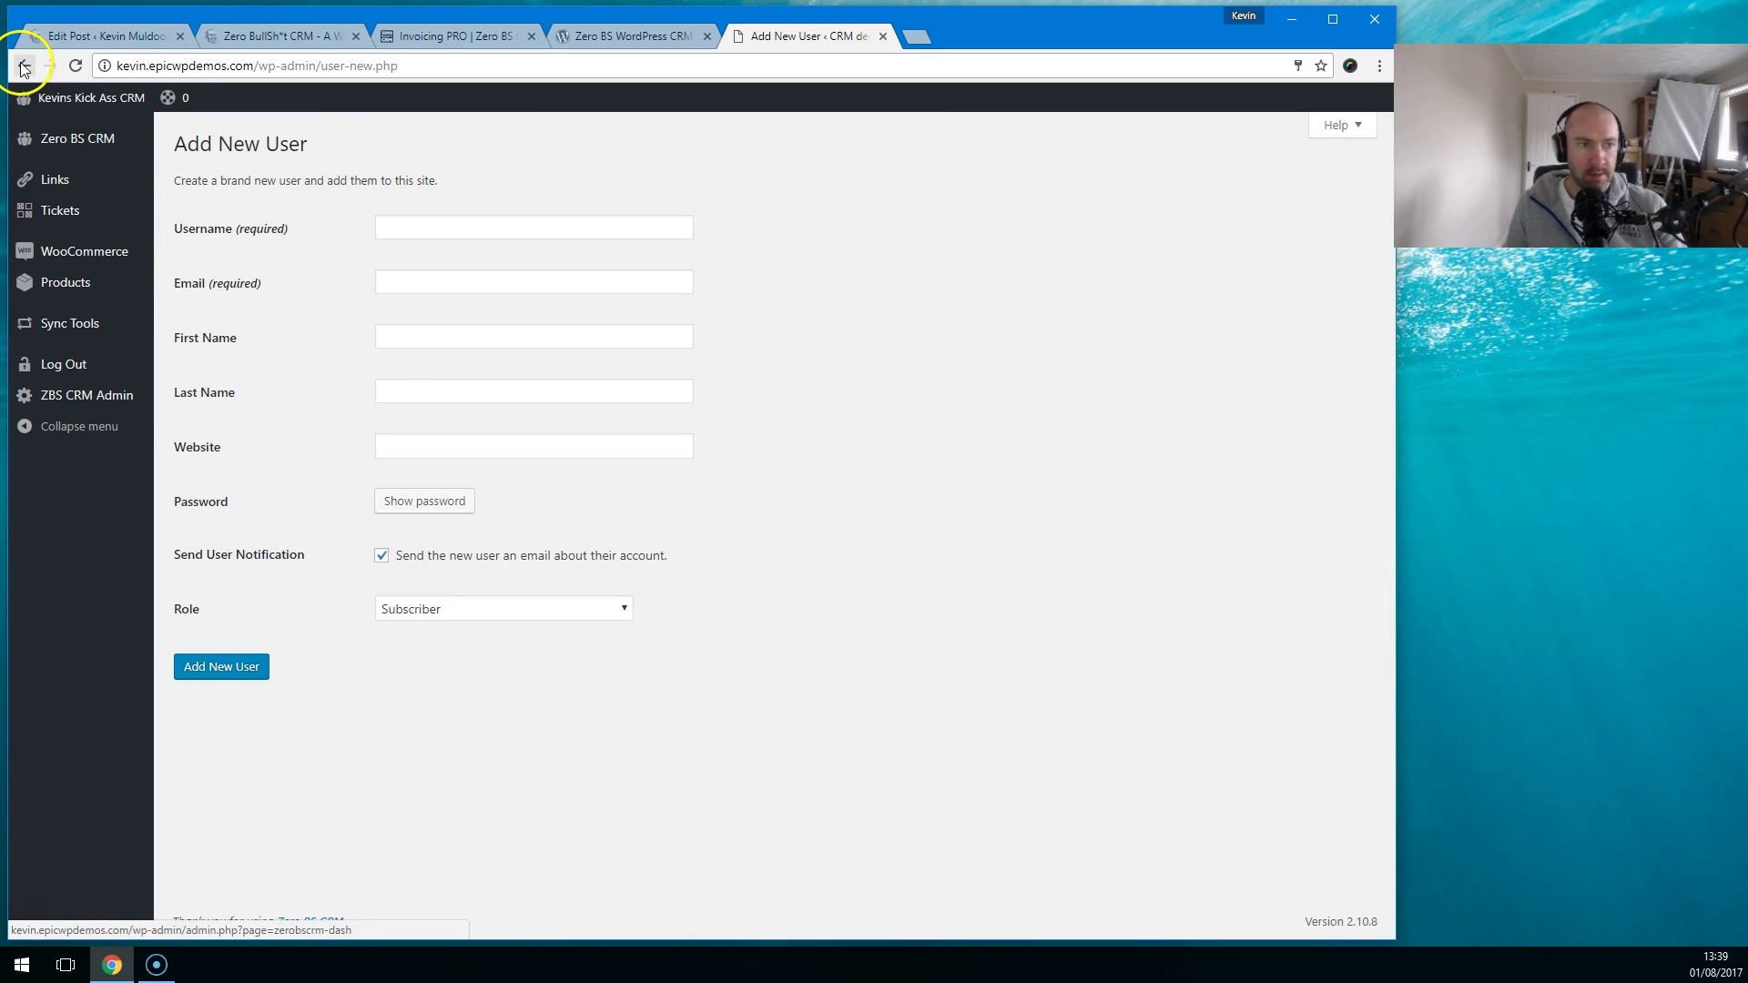
left_click(24, 66)
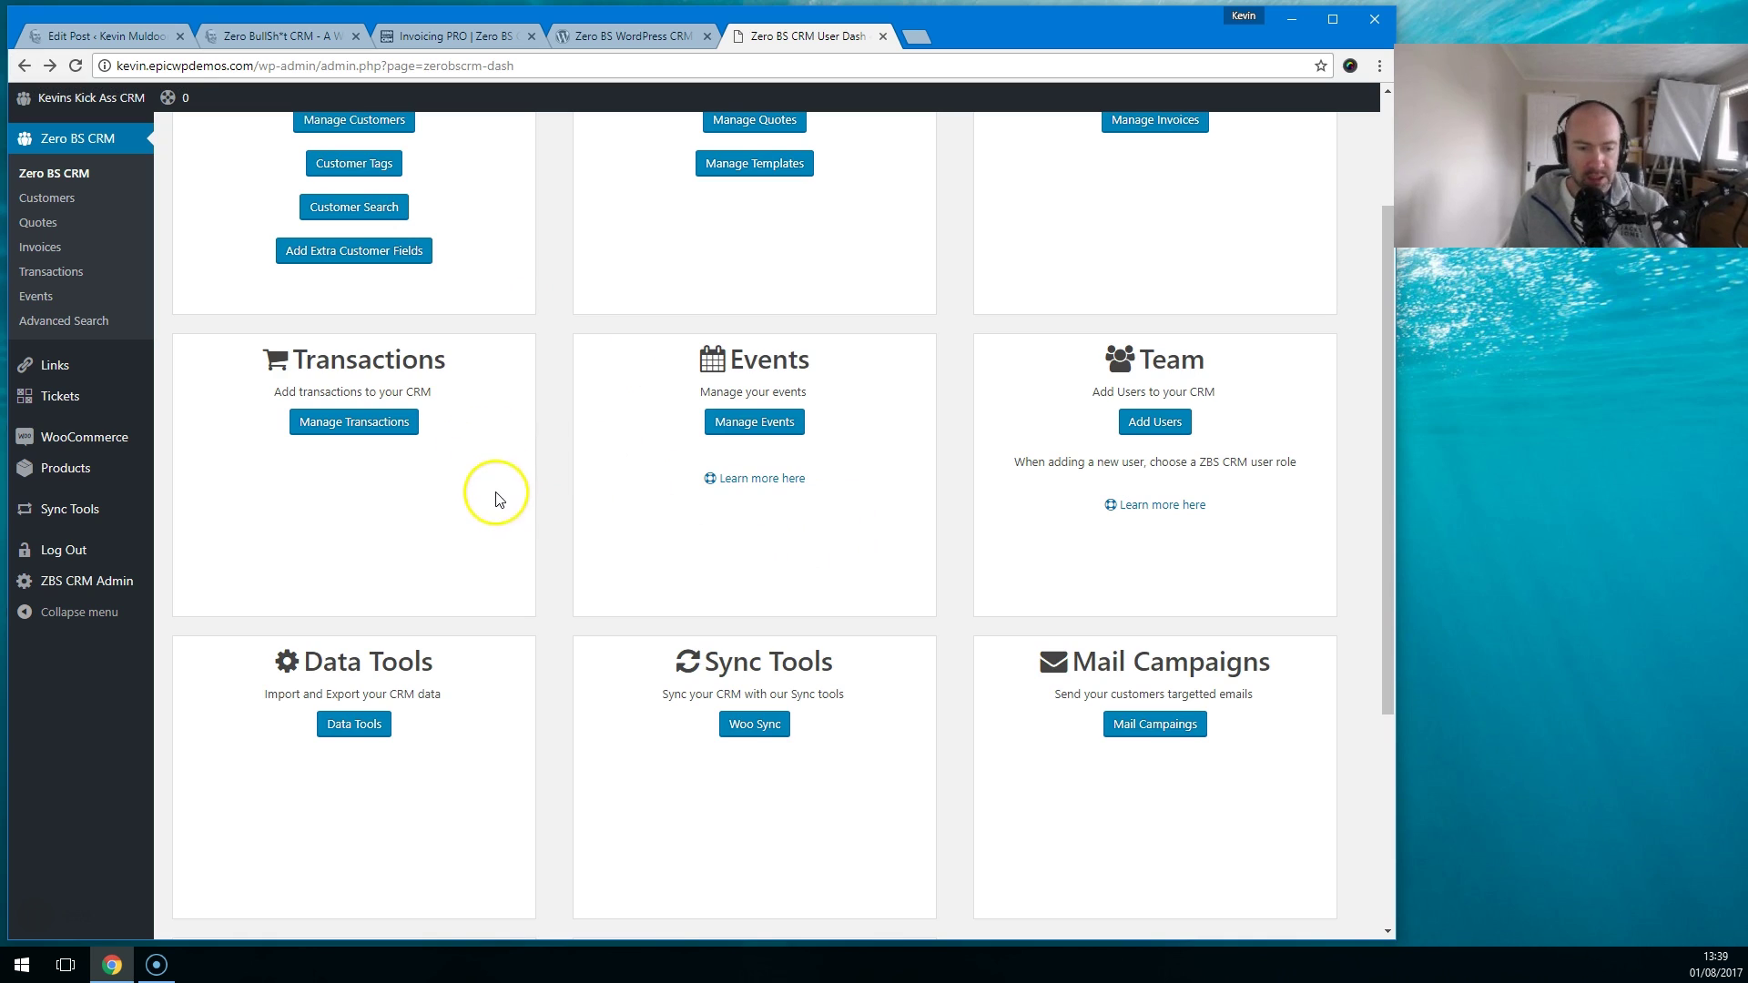
scroll(497, 493, "down", 2)
left_click(369, 542)
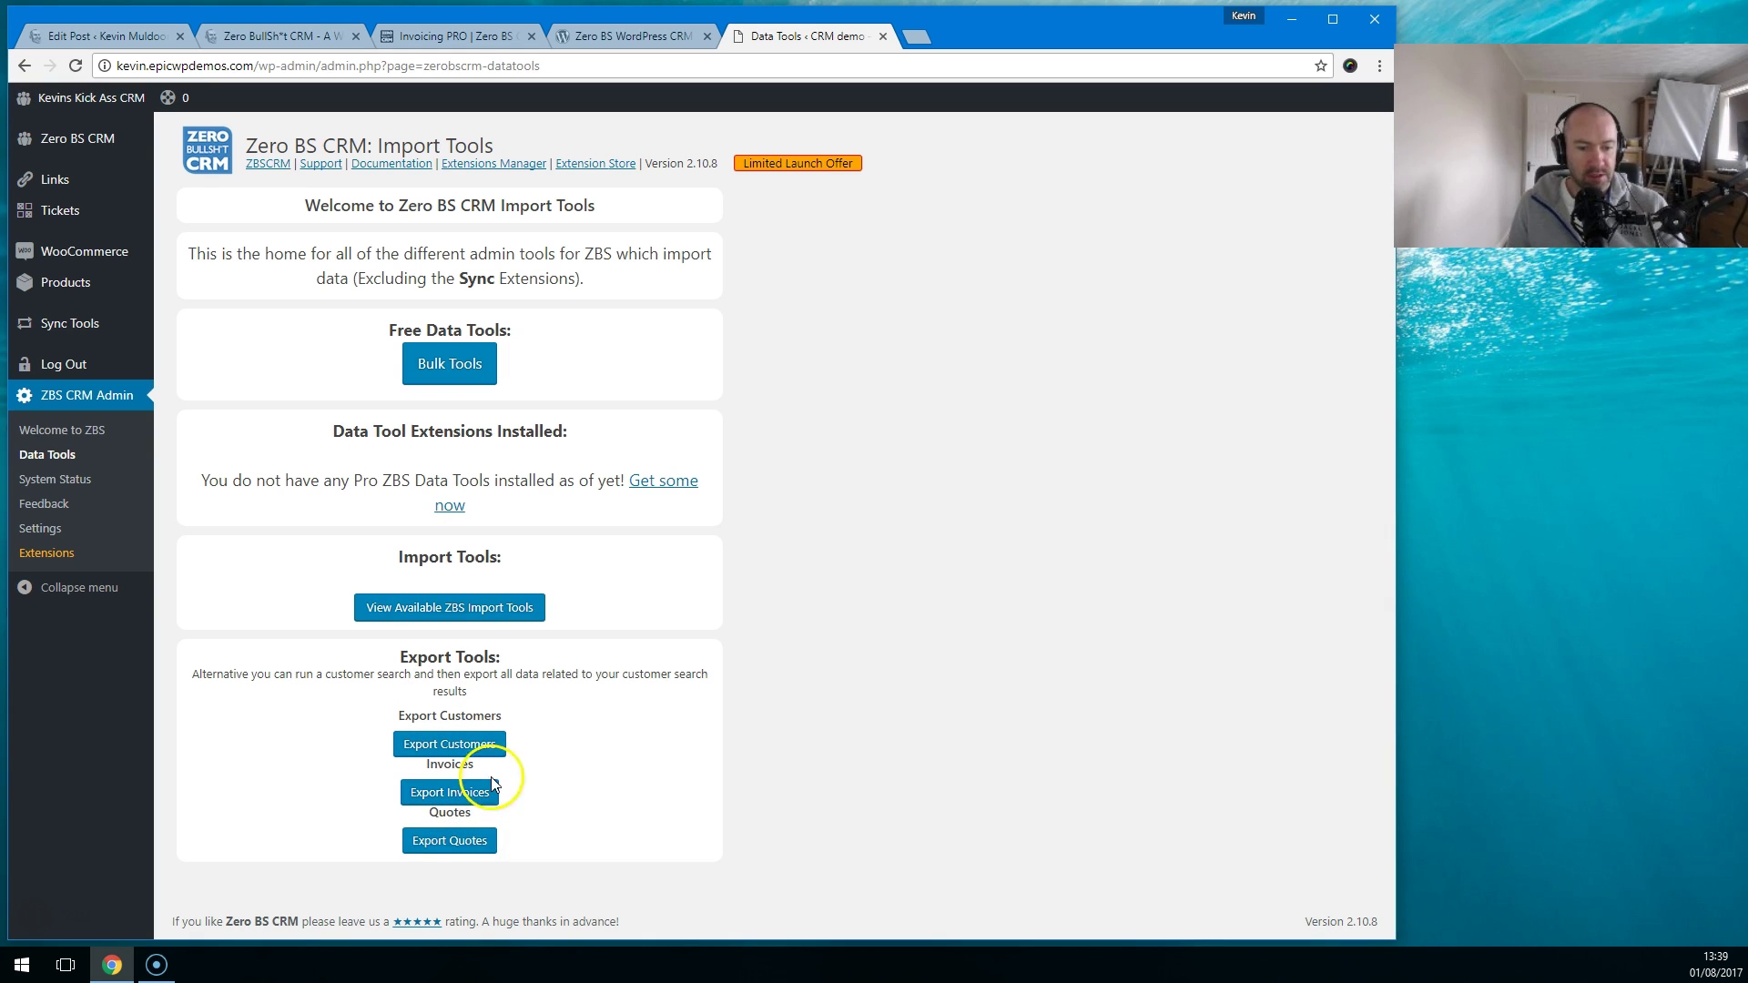
left_click(25, 65)
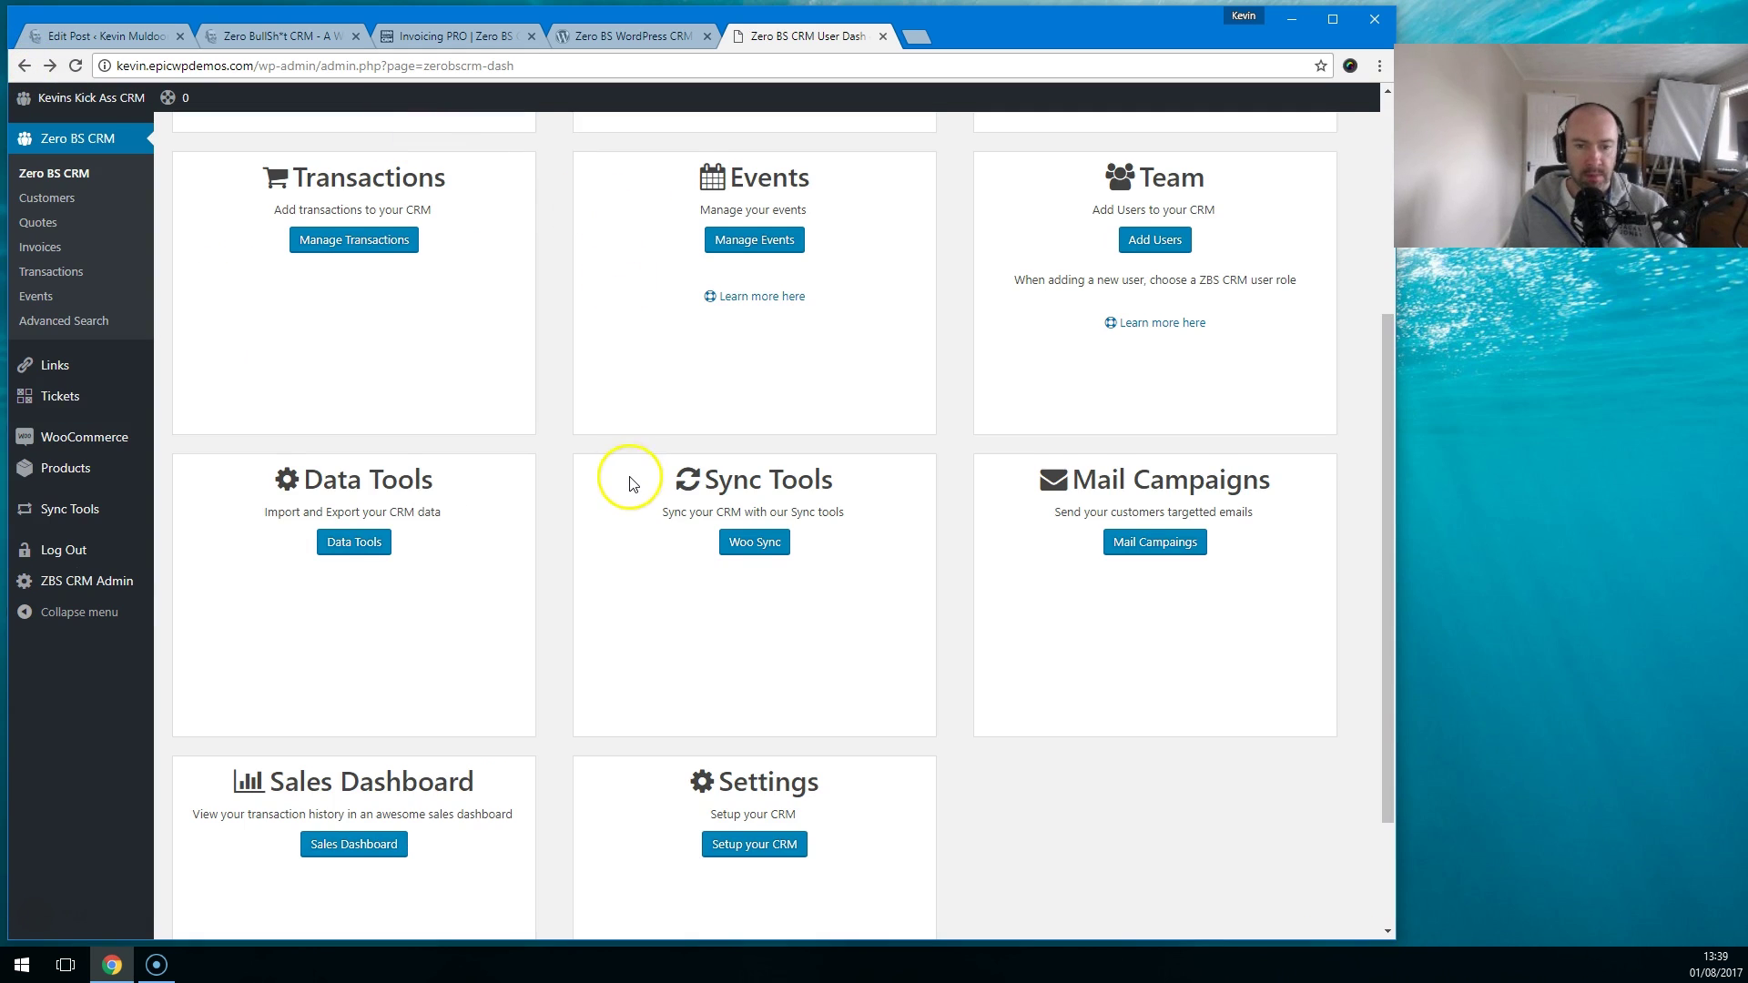
Step: Open Mail Campaigns and start a new campaign to review its Campaign Basics form
scroll(728, 410, "down", 2)
left_click(1165, 375)
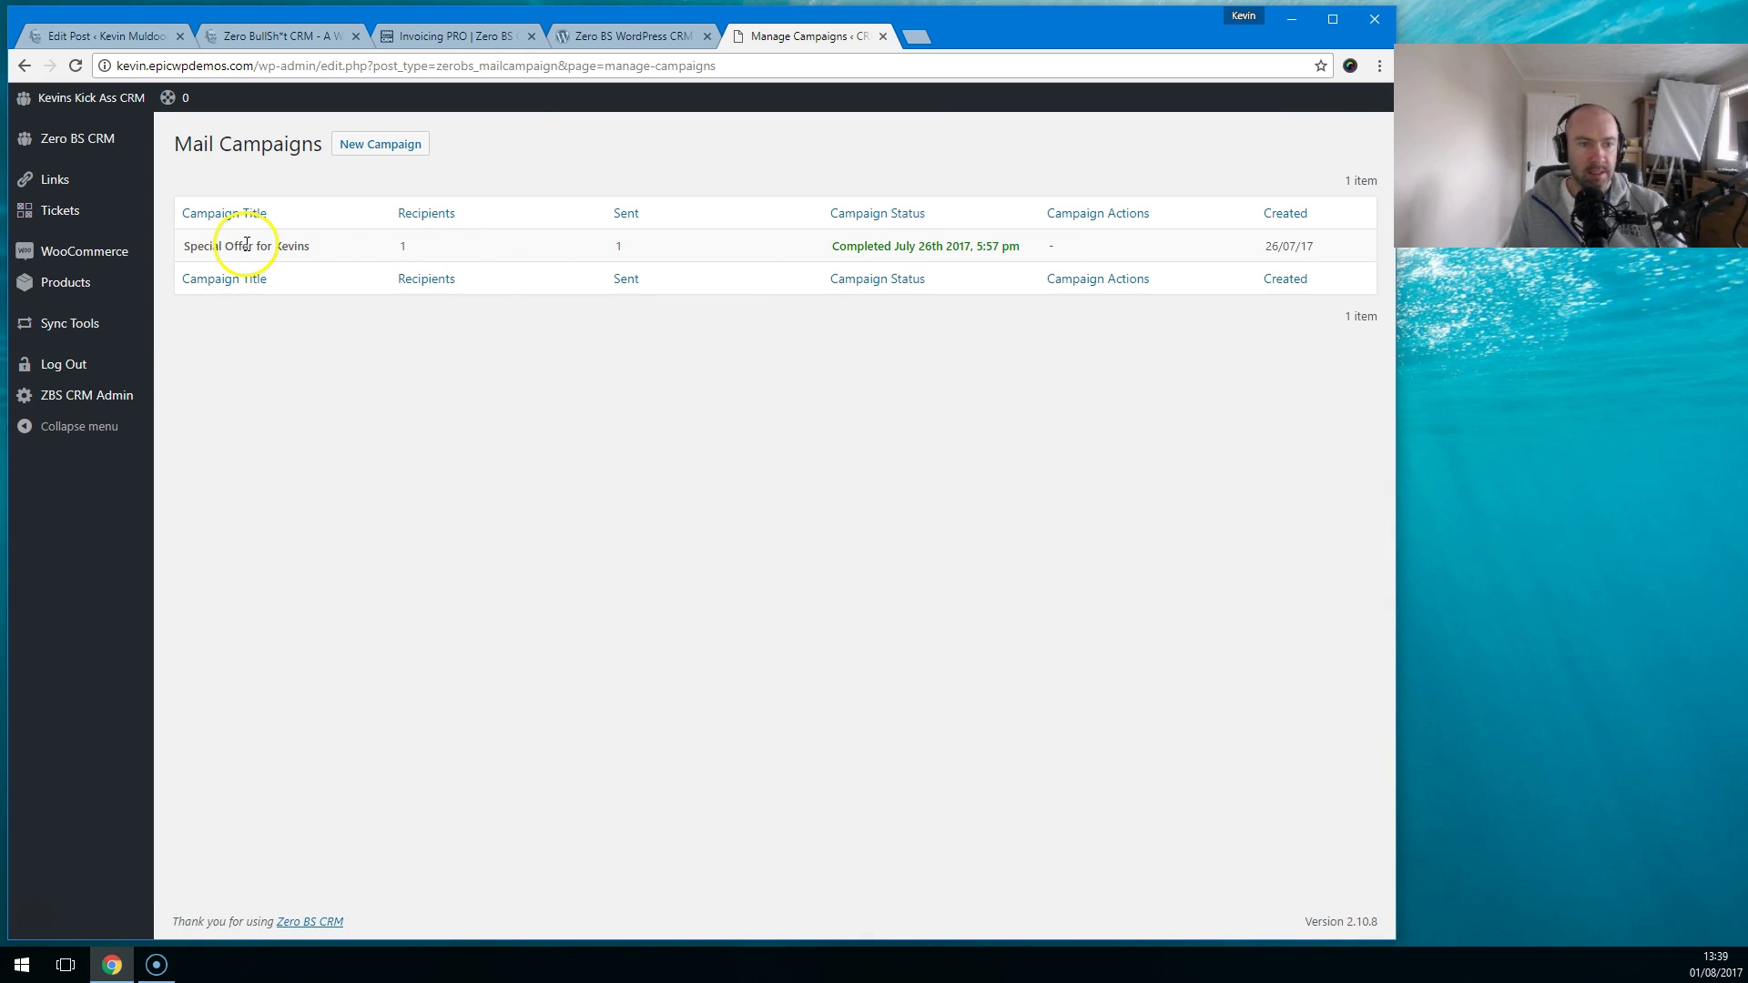
left_click(398, 144)
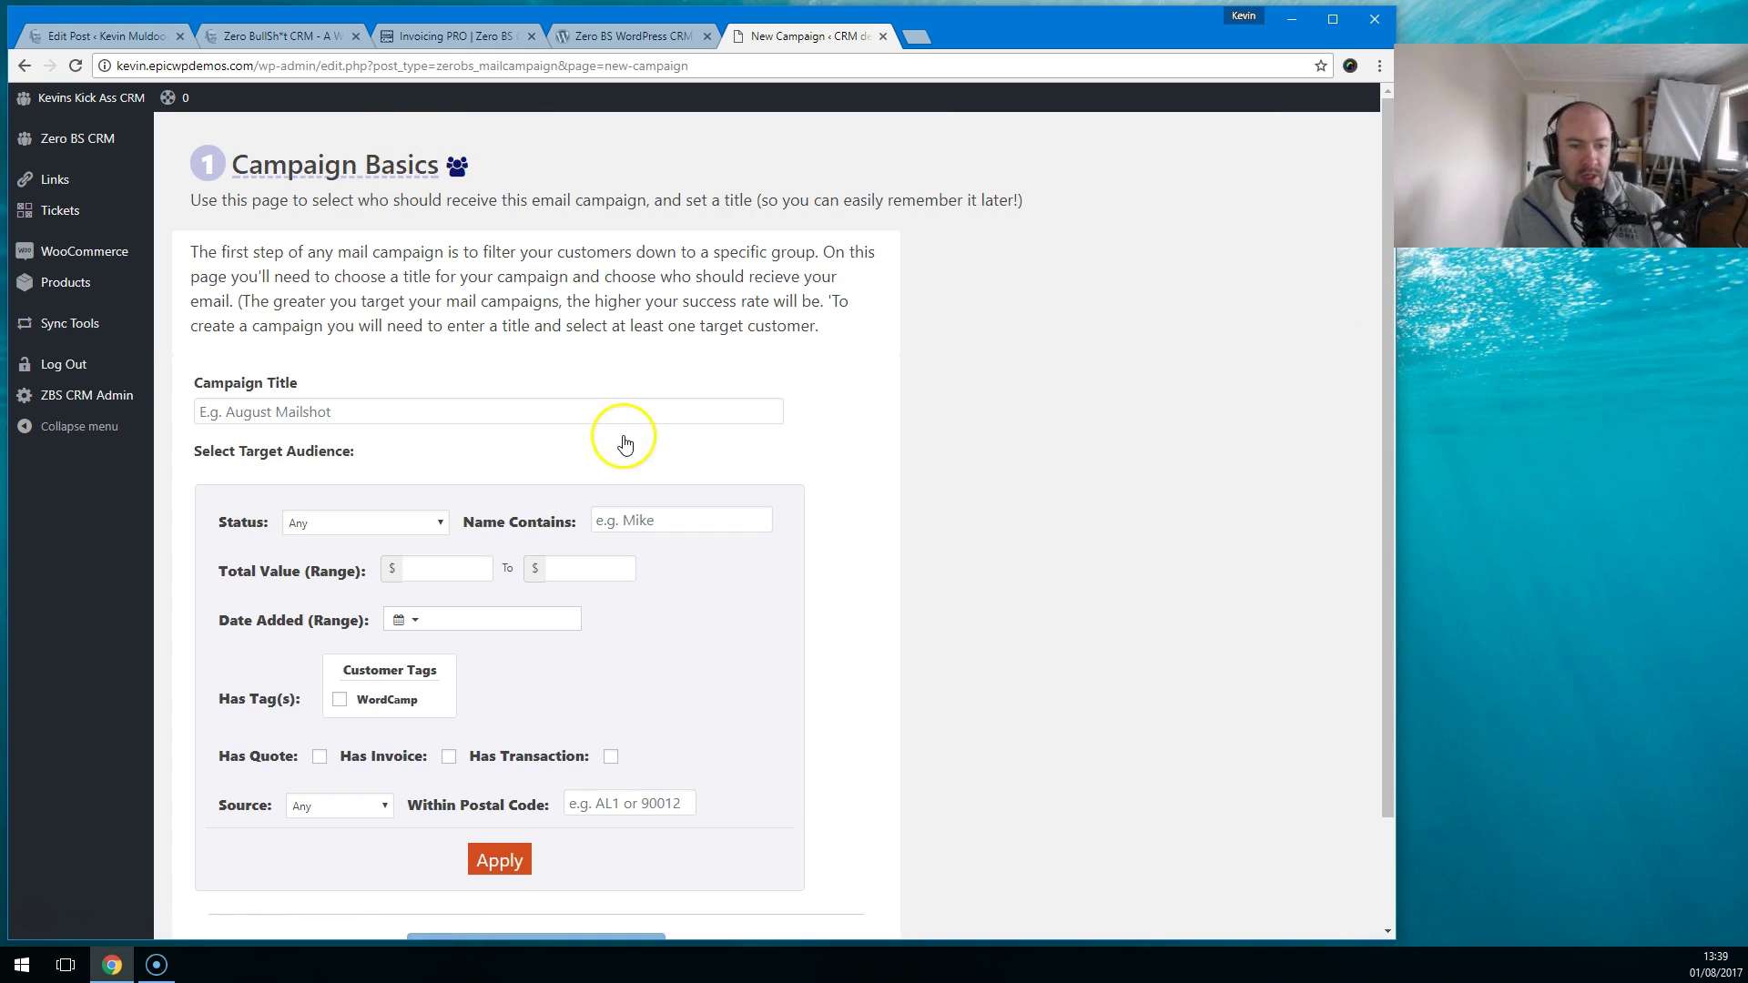
scroll(628, 419, "down", 1)
scroll(706, 475, "up", 1)
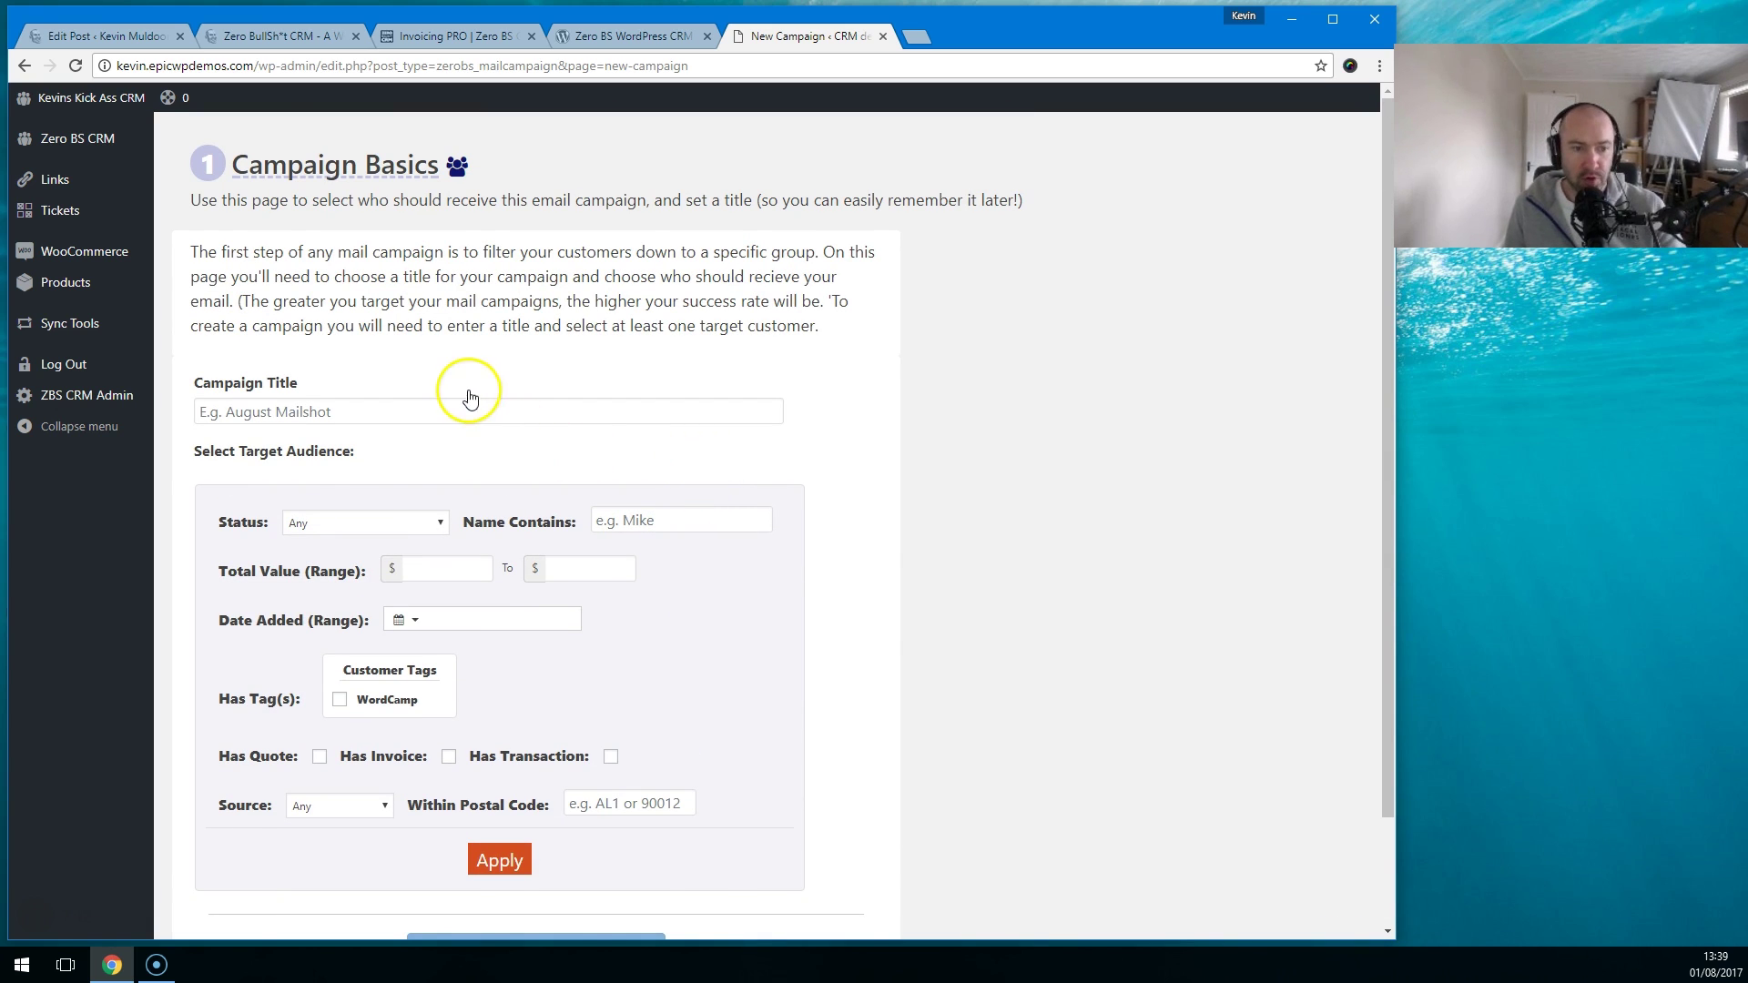
Step: Examine the campaign's target audience filters, enabling Has Quote, and return to the CRM dashboard without saving the campaign
left_click(404, 523)
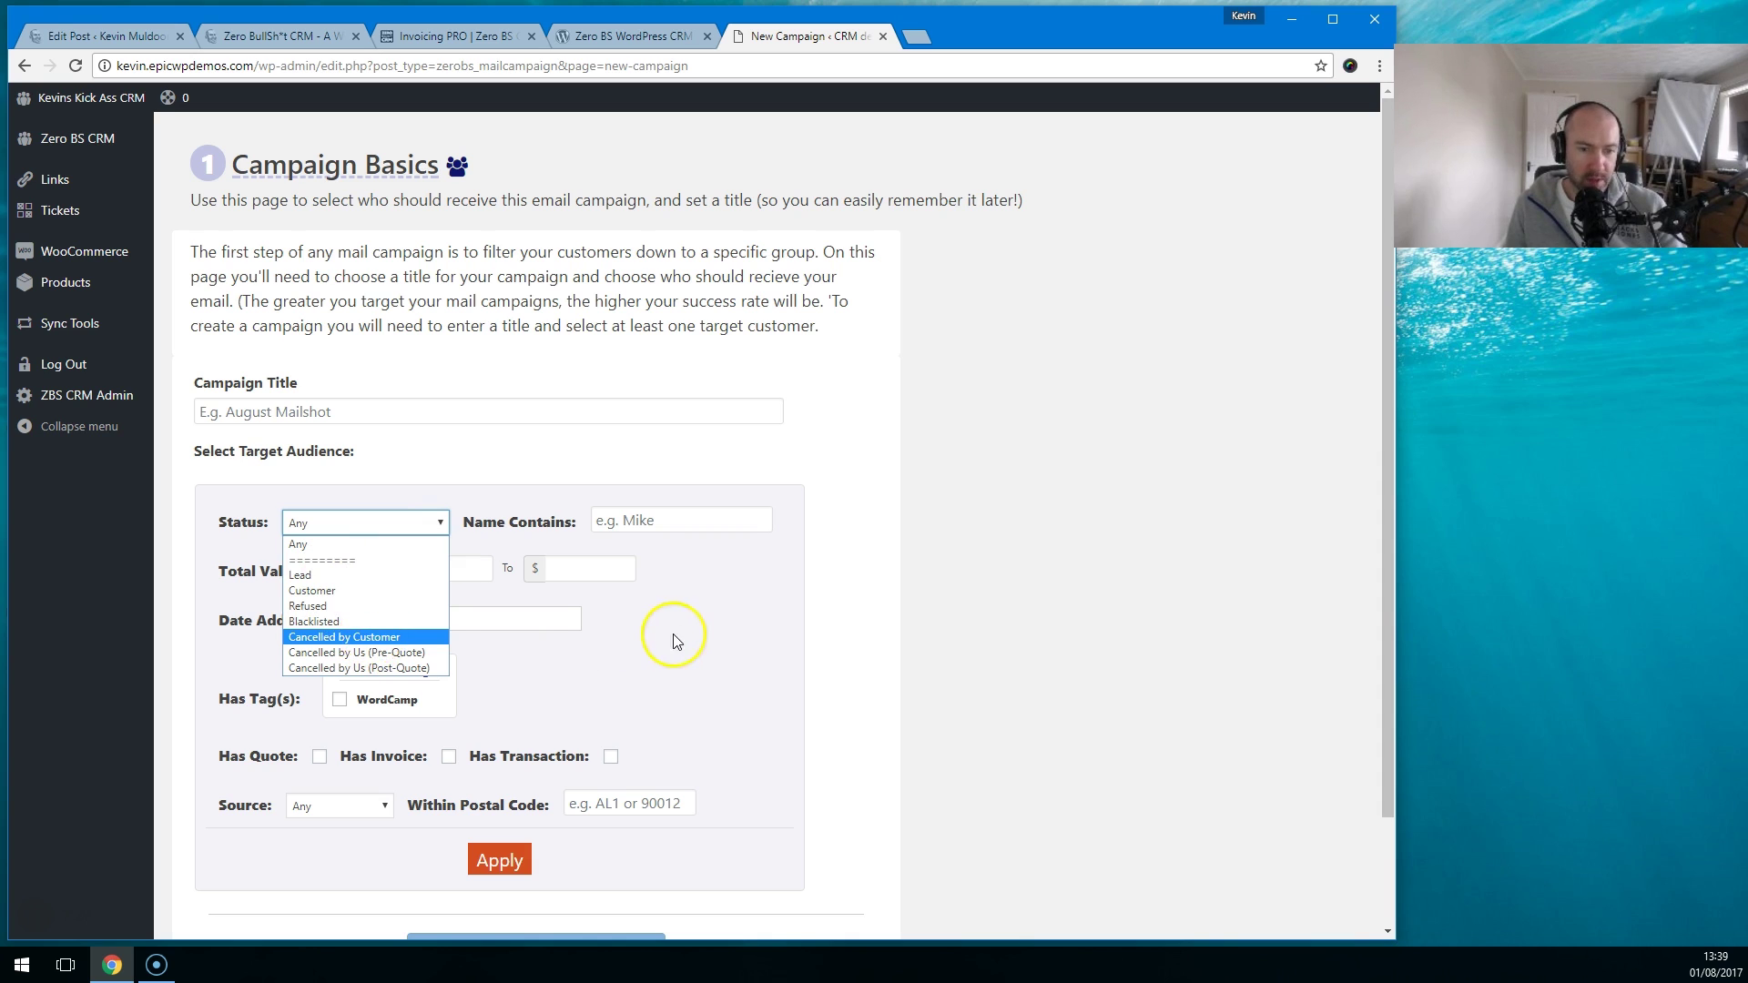
left_click(422, 569)
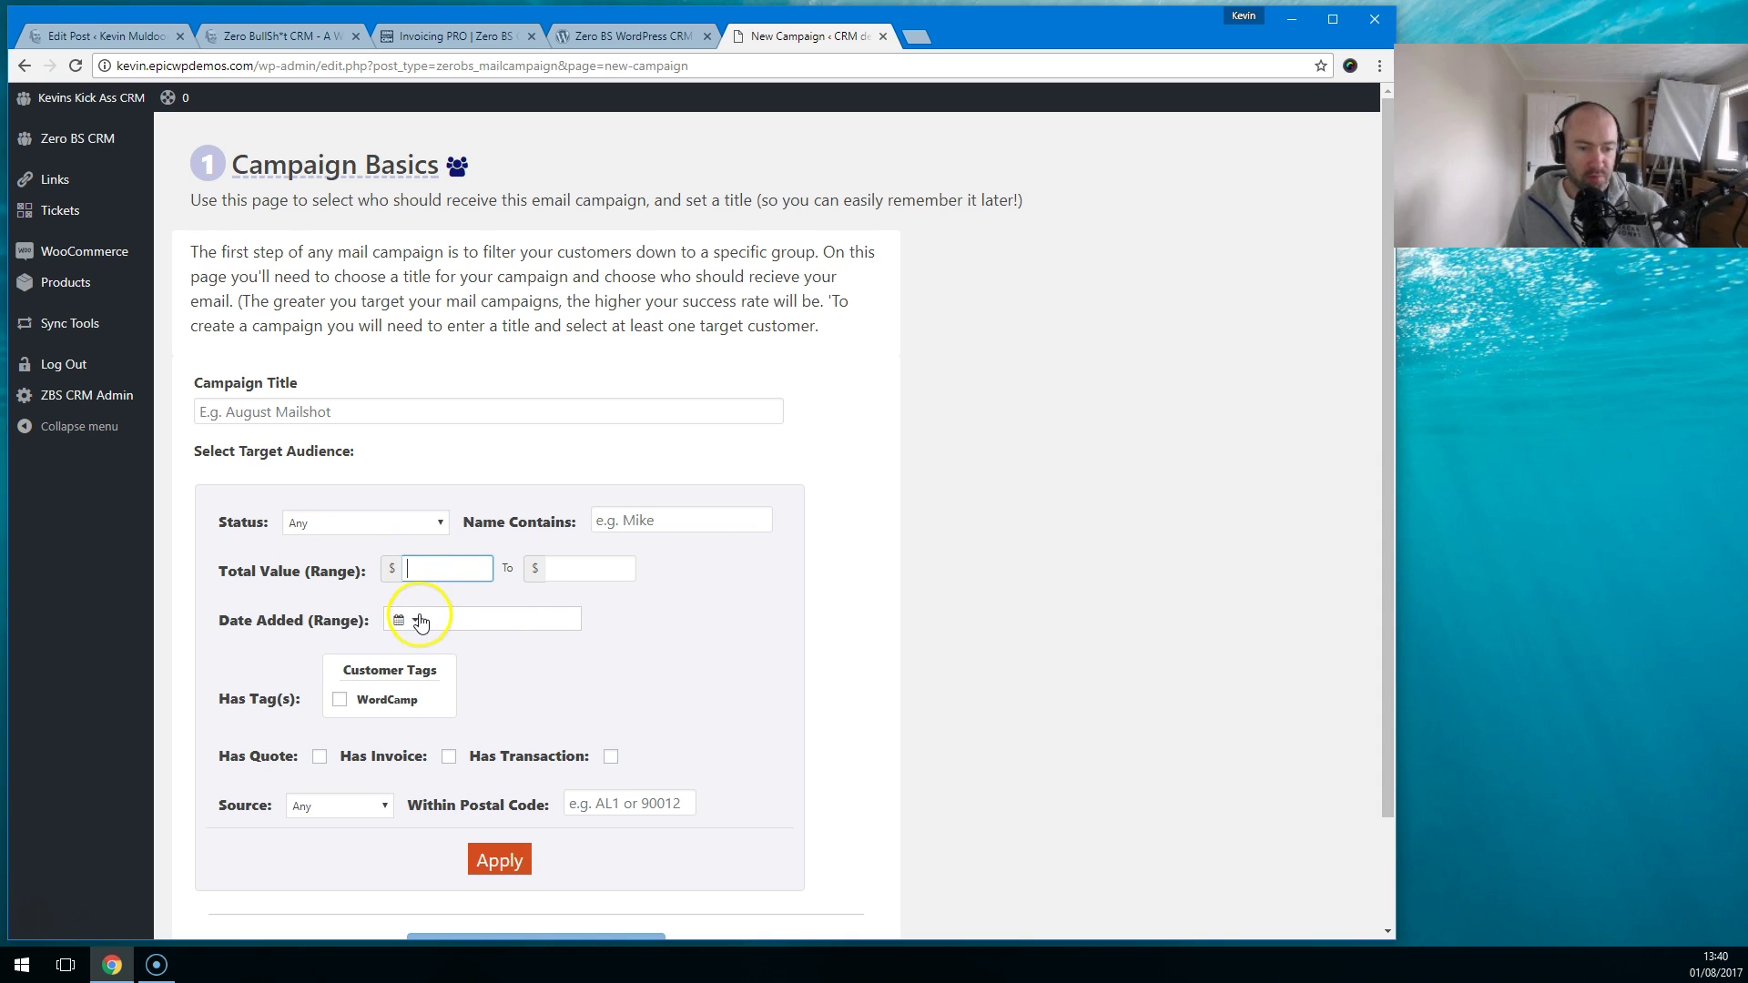
left_click(348, 710)
left_click(319, 756)
scroll(410, 651, "down", 2)
scroll(394, 613, "up", 2)
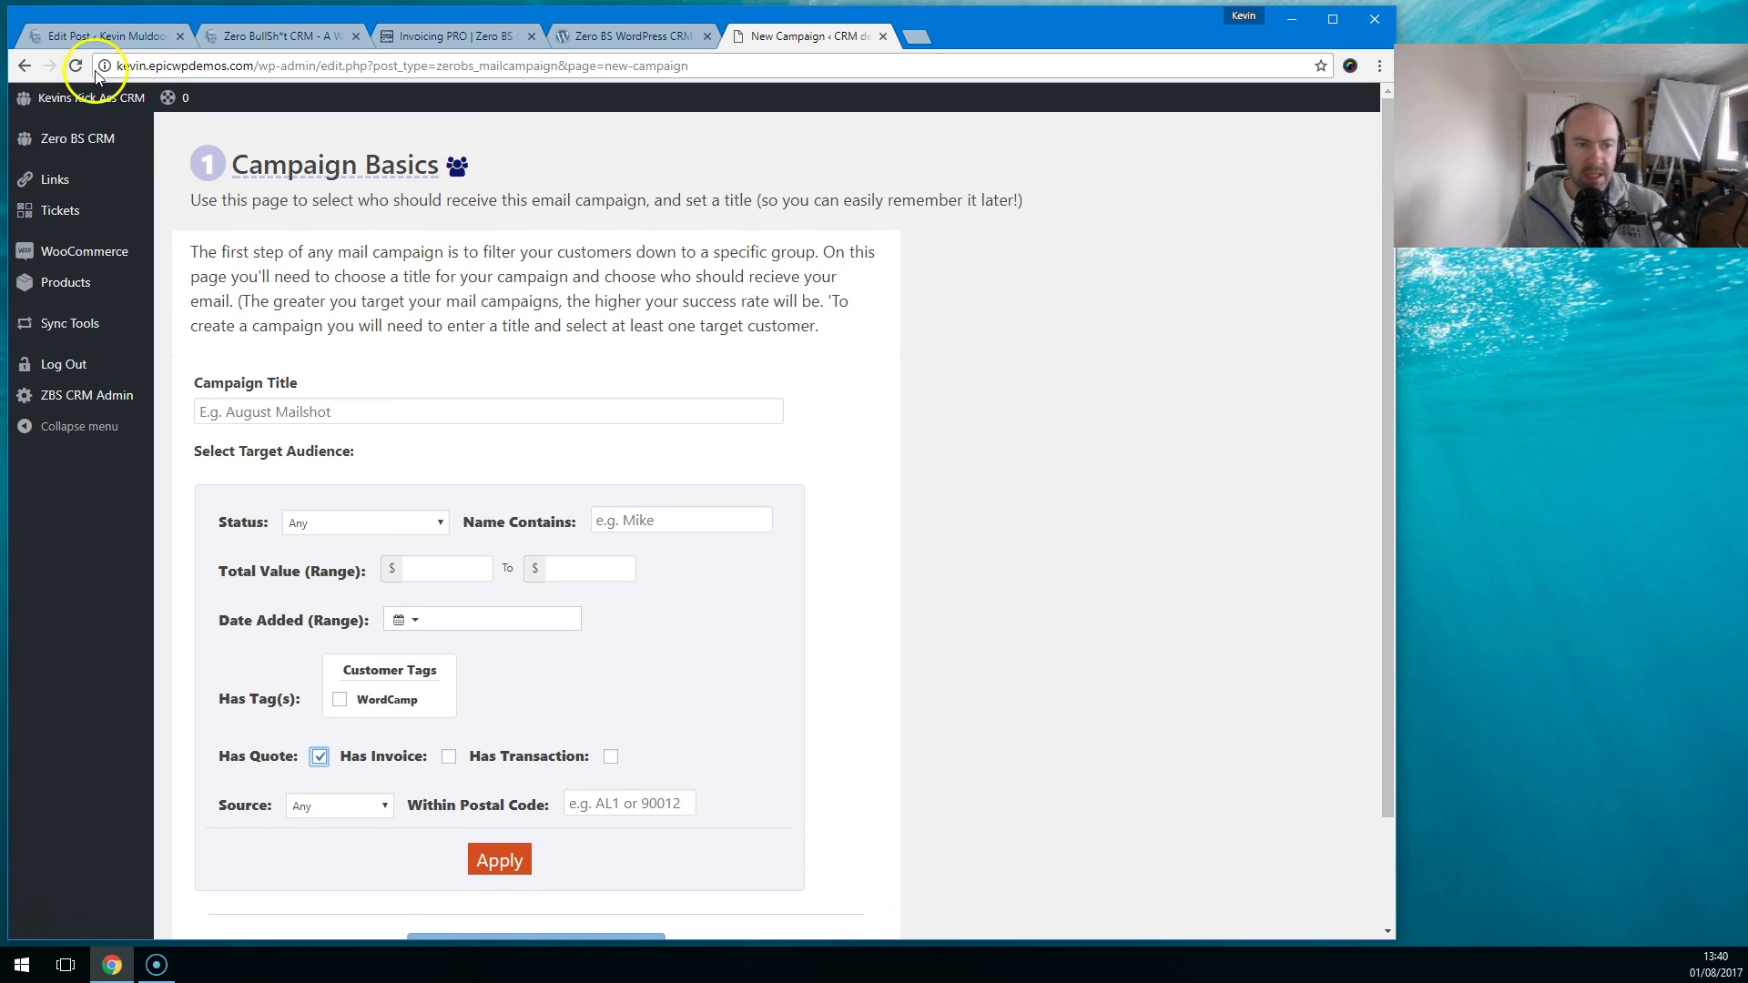
left_click(24, 66)
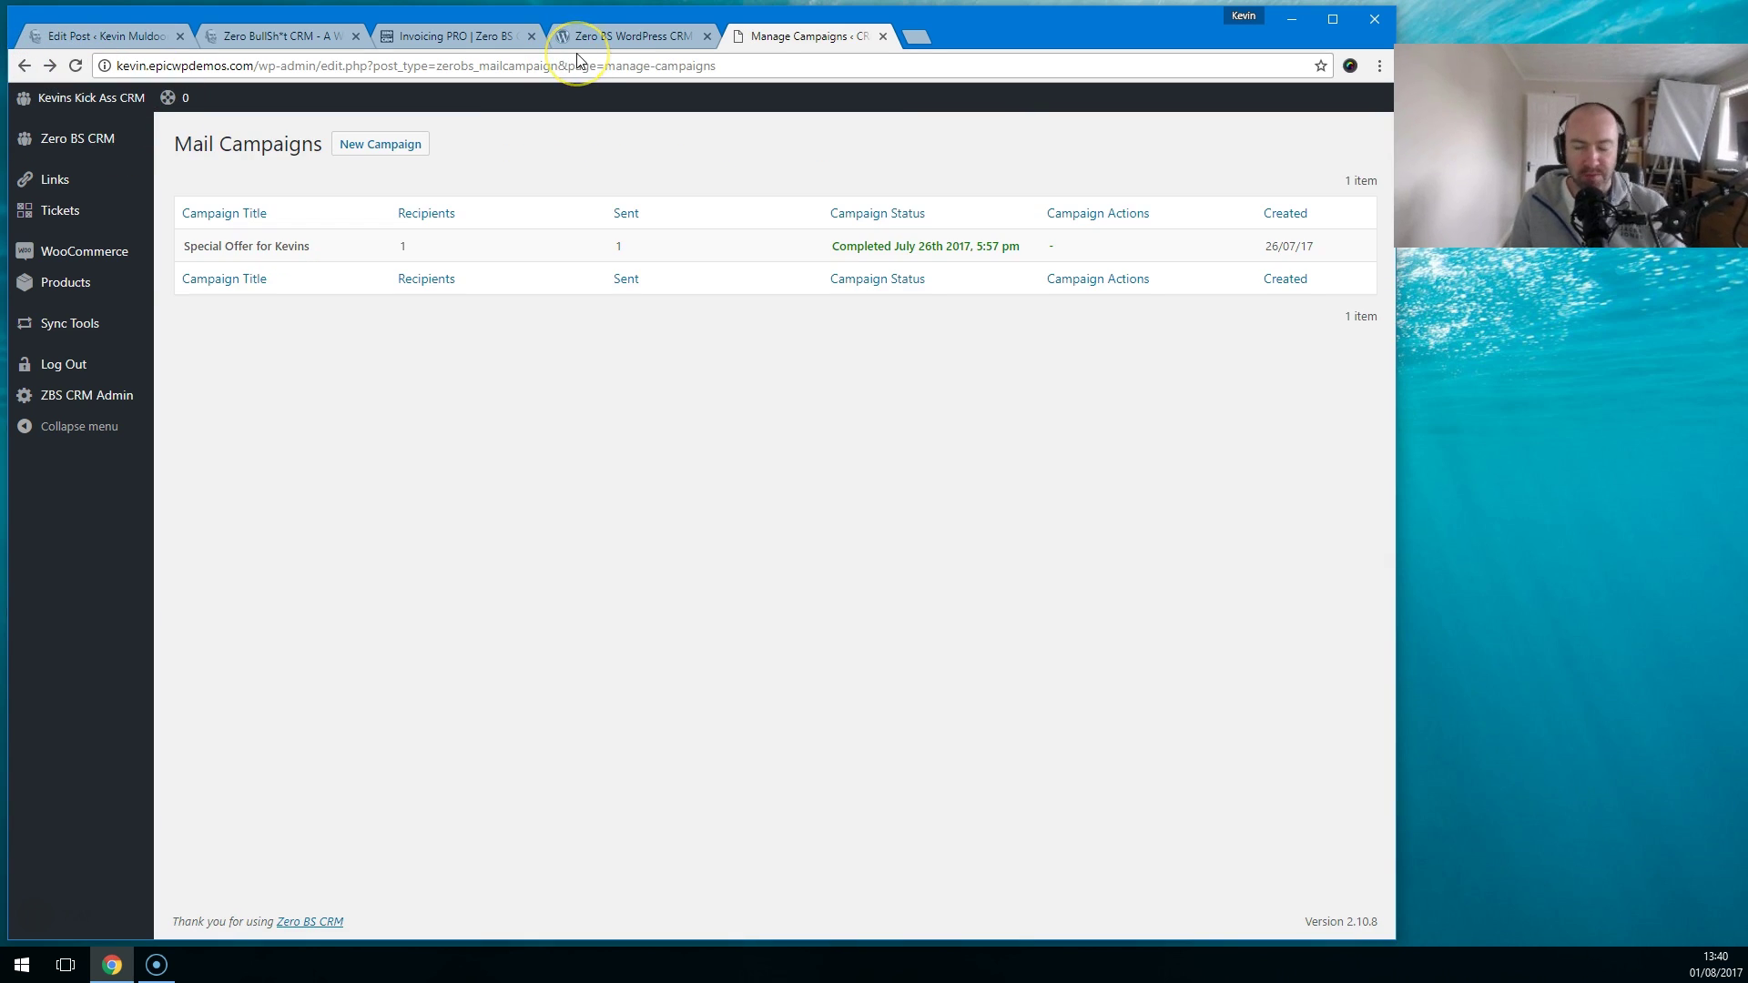
left_click(23, 65)
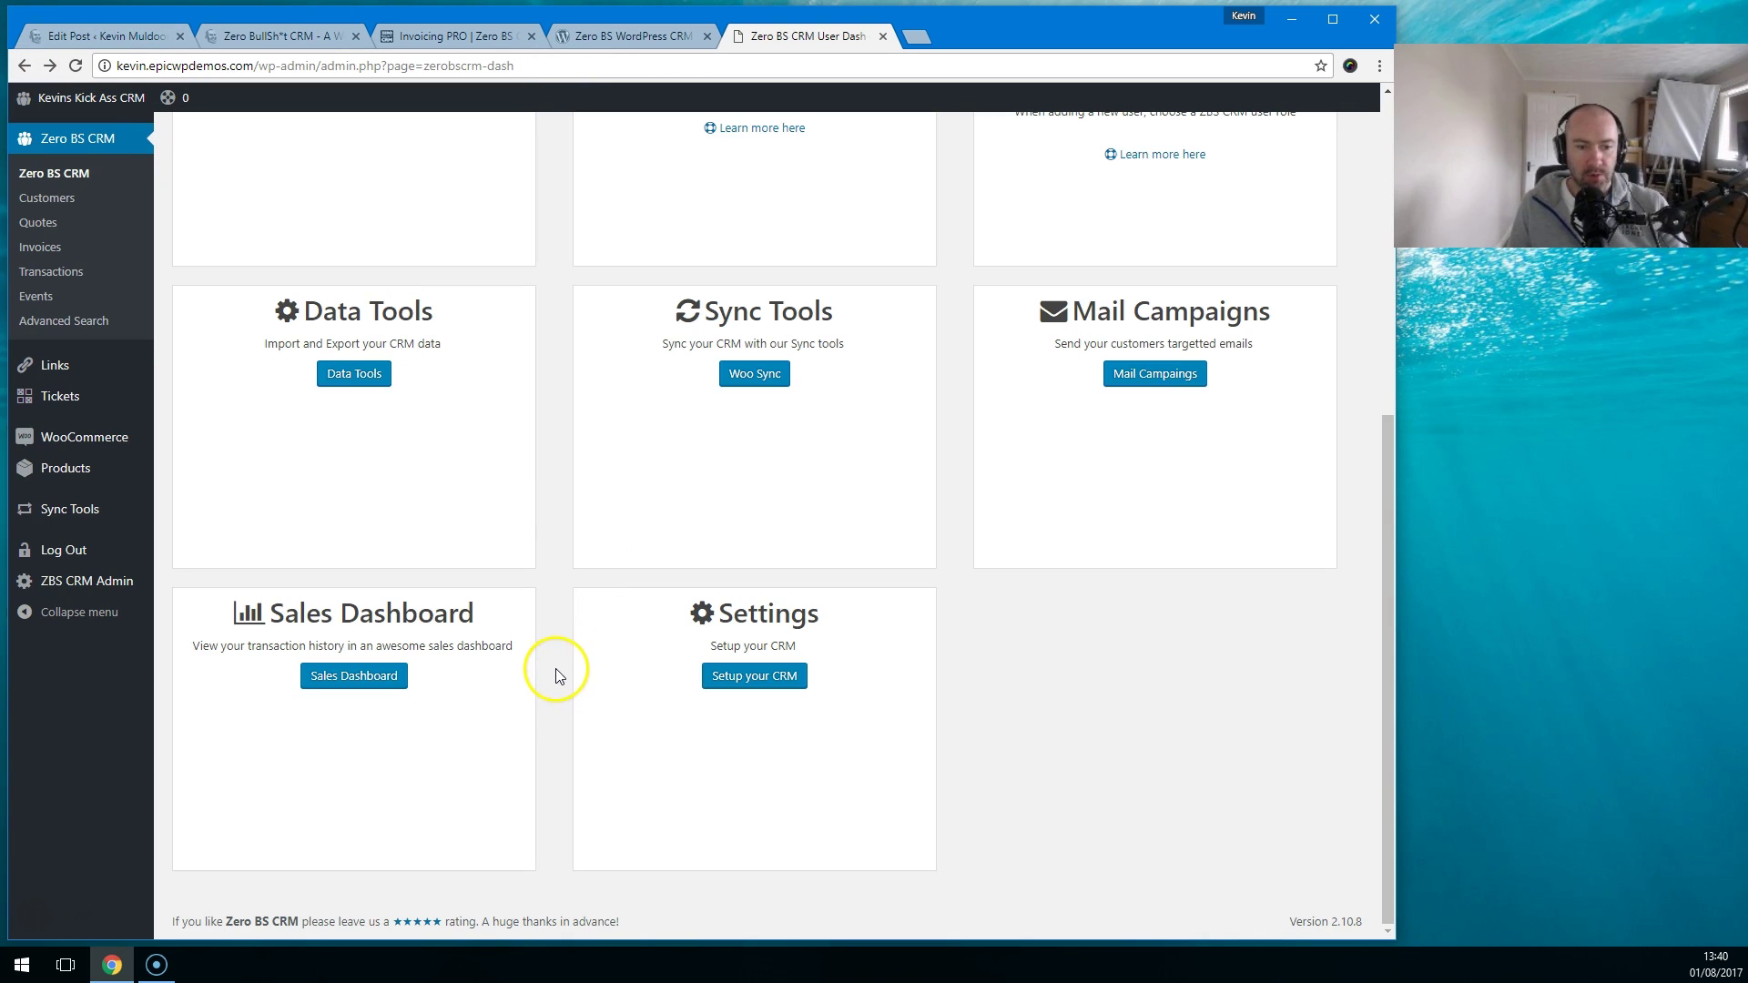
Step: Open the Sales Dashboard and review its revenue, discount and customer metrics
left_click(354, 676)
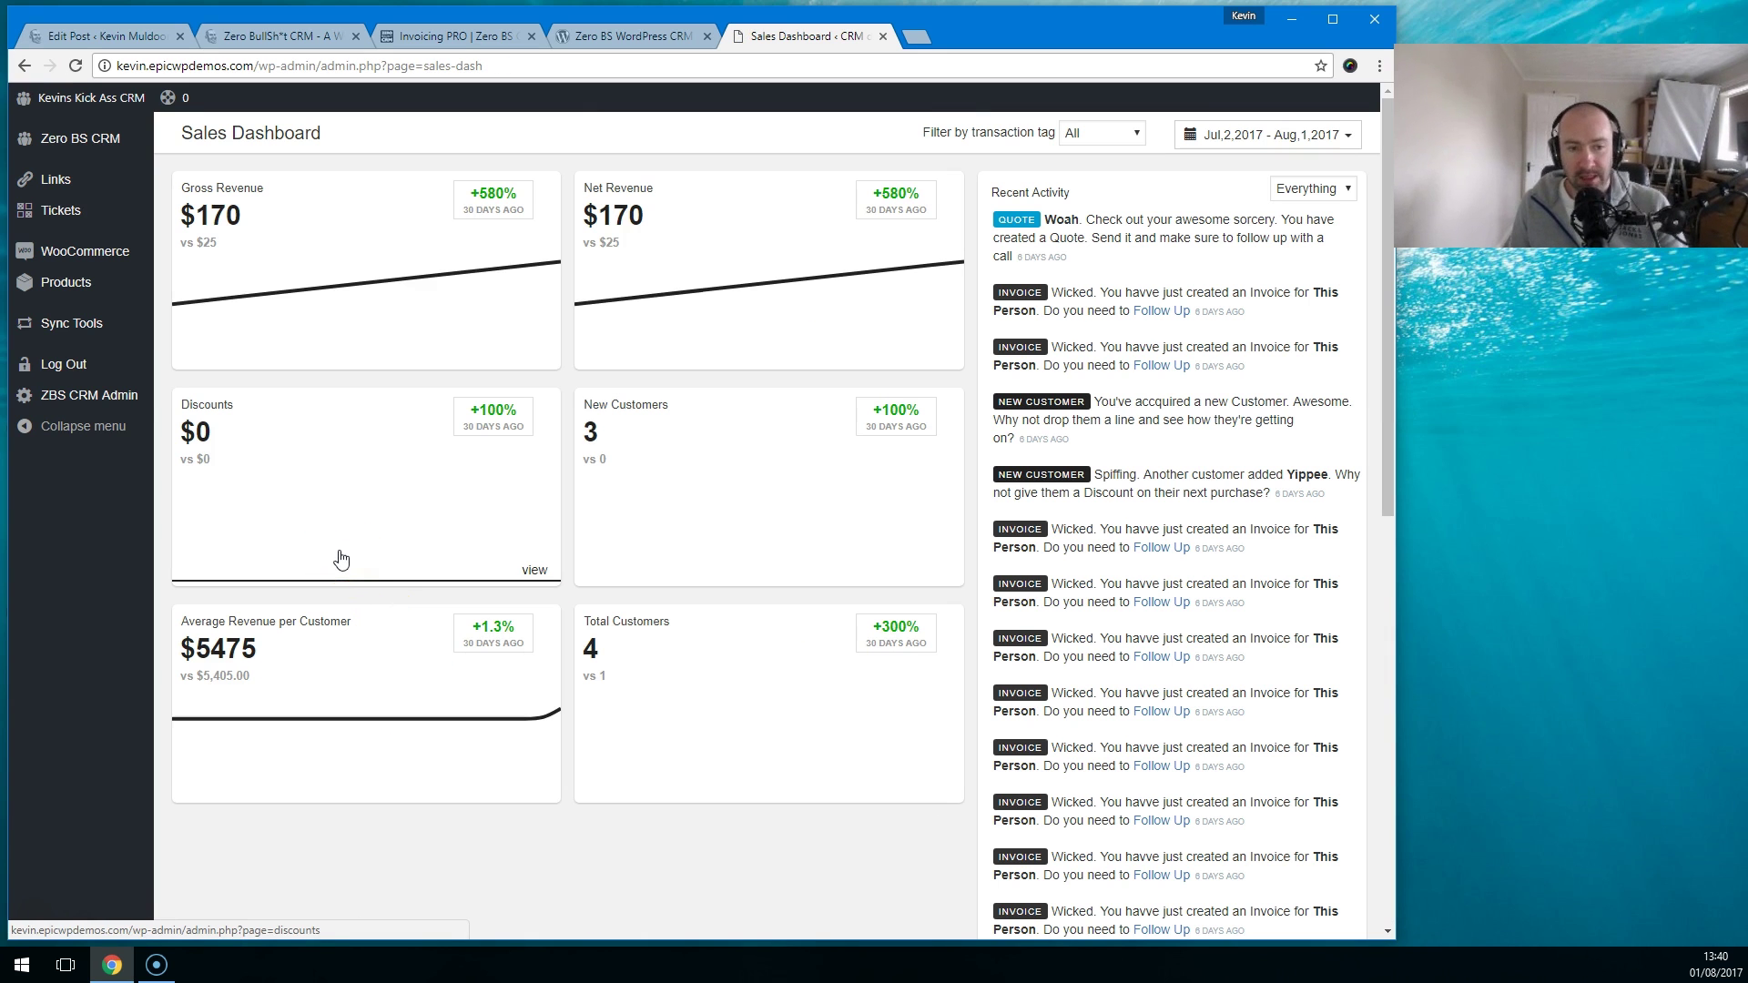
left_click(349, 533)
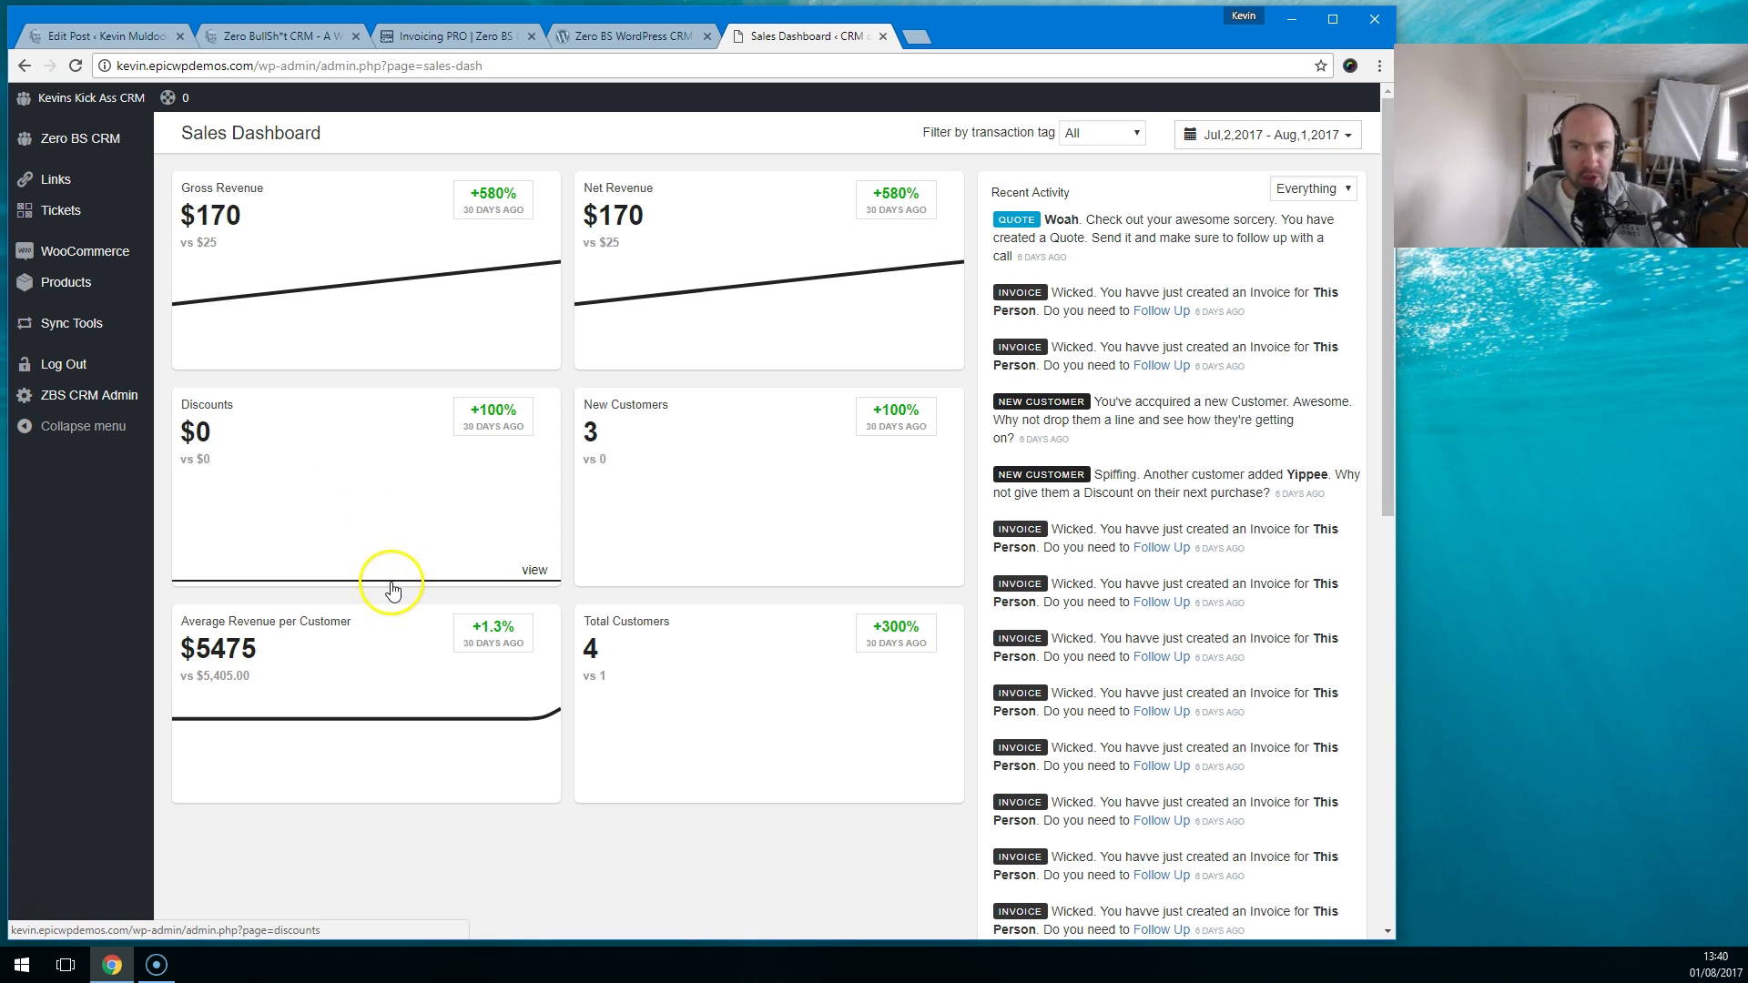
left_click(364, 441)
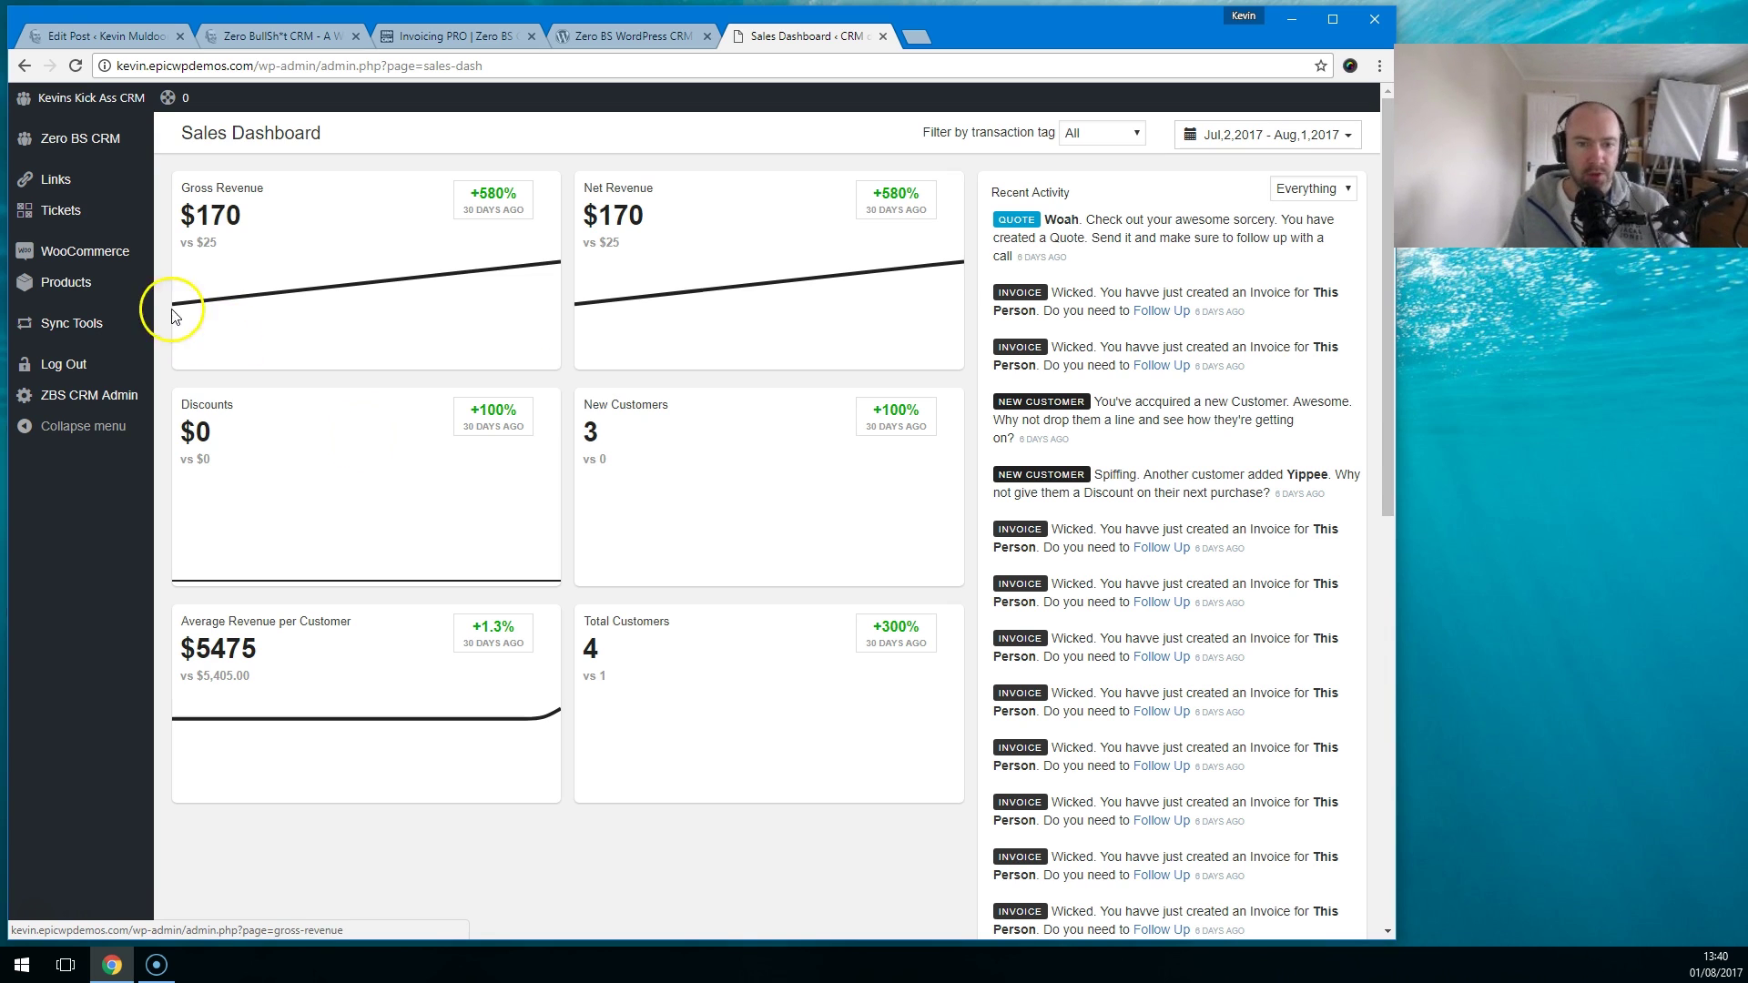
Step: Examine the charts and period totals of the Net Revenue report, and return to the Sales Dashboard
left_click(659, 291)
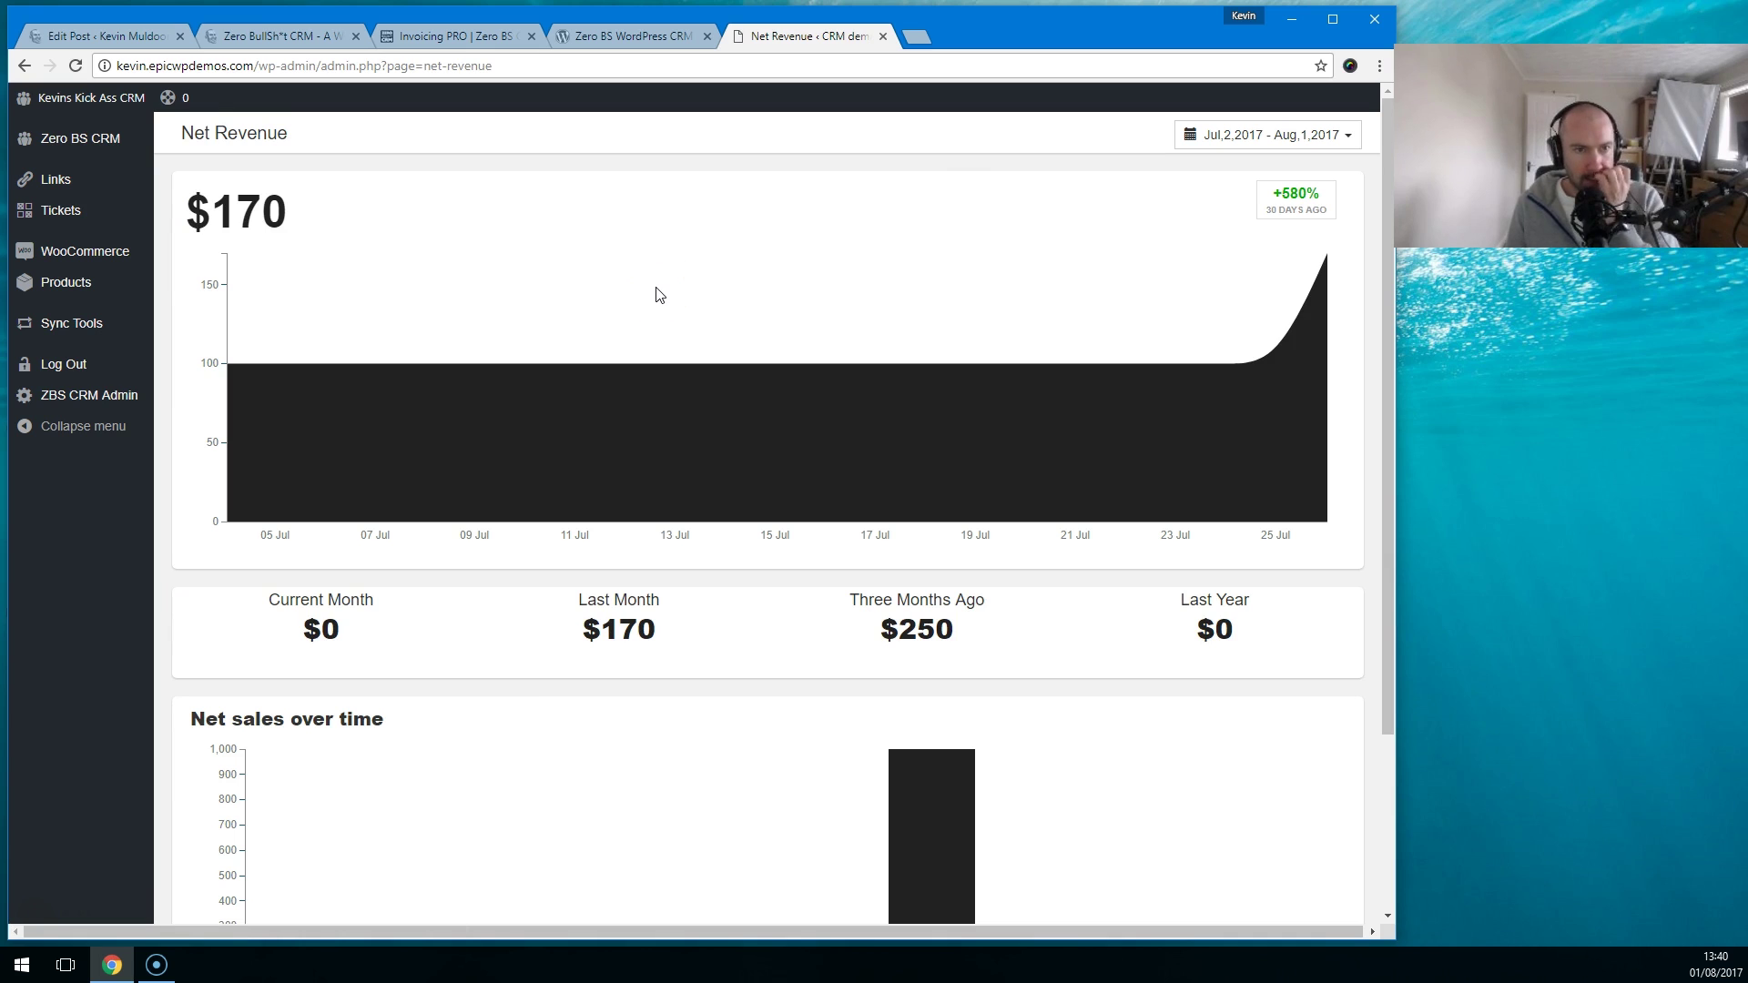
scroll(545, 389, "down", 3)
scroll(545, 389, "up", 3)
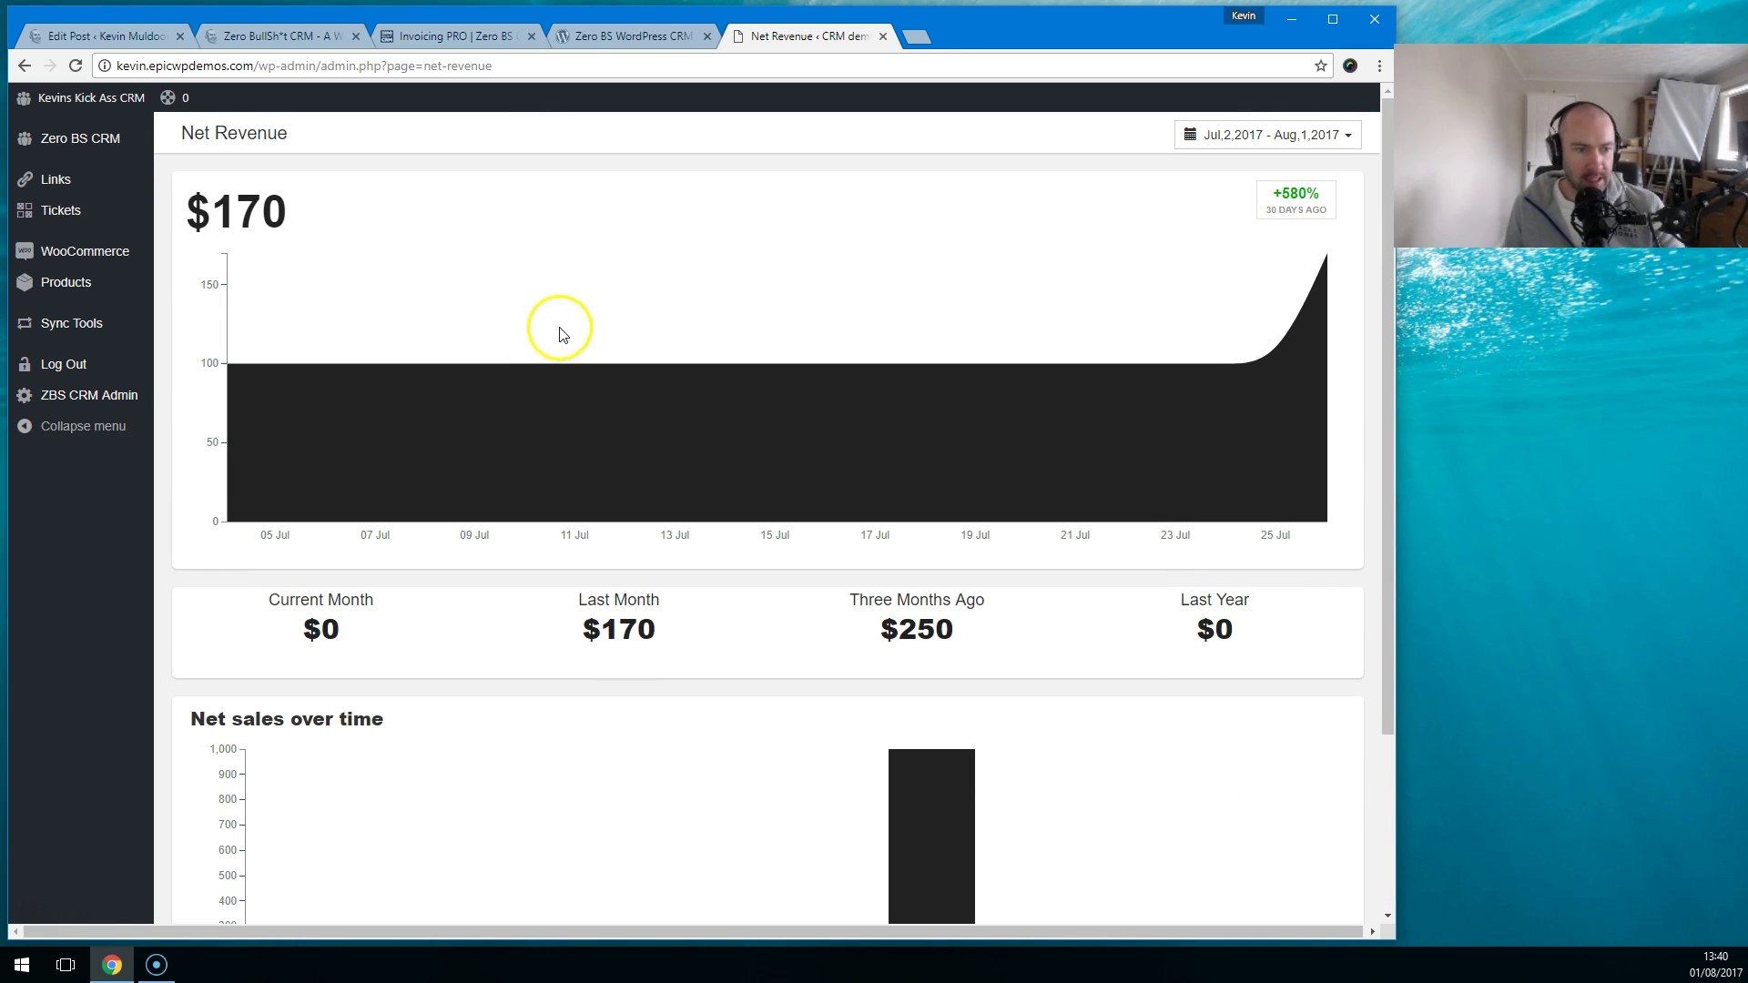
left_click(26, 66)
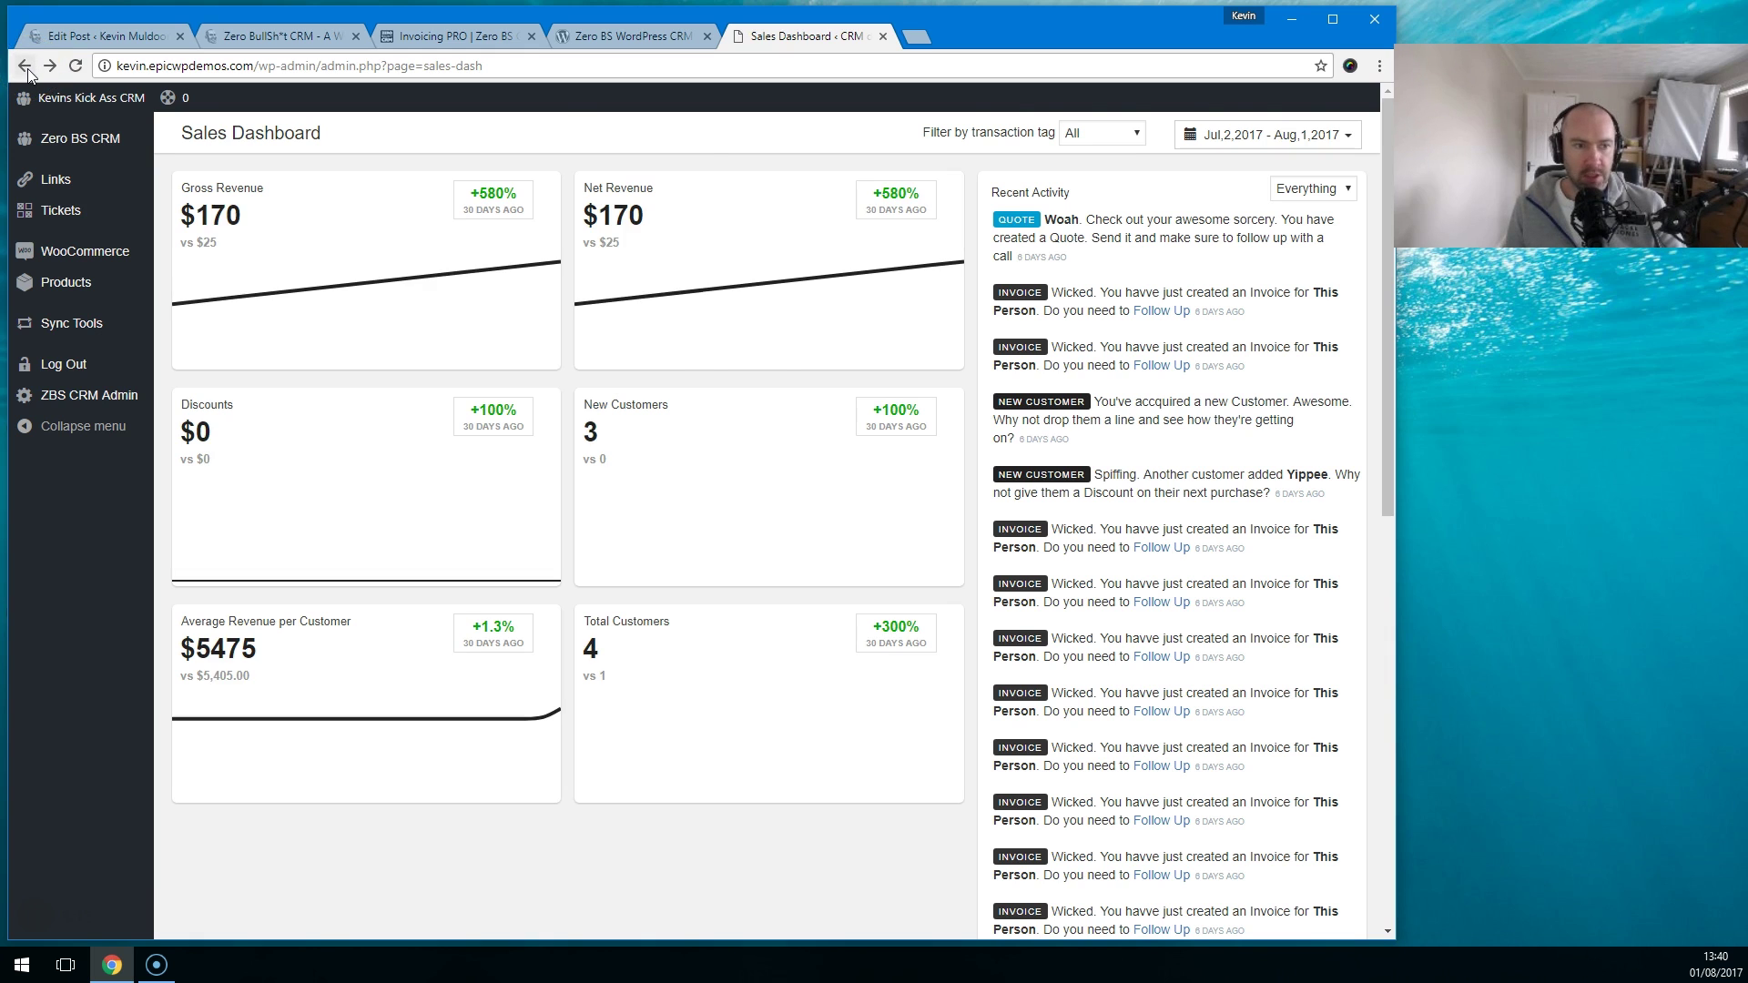
Step: Return to the Zero BS CRM dashboard and review its feature sections from Customers down to Settings
left_click(26, 67)
scroll(663, 515, "up", 4)
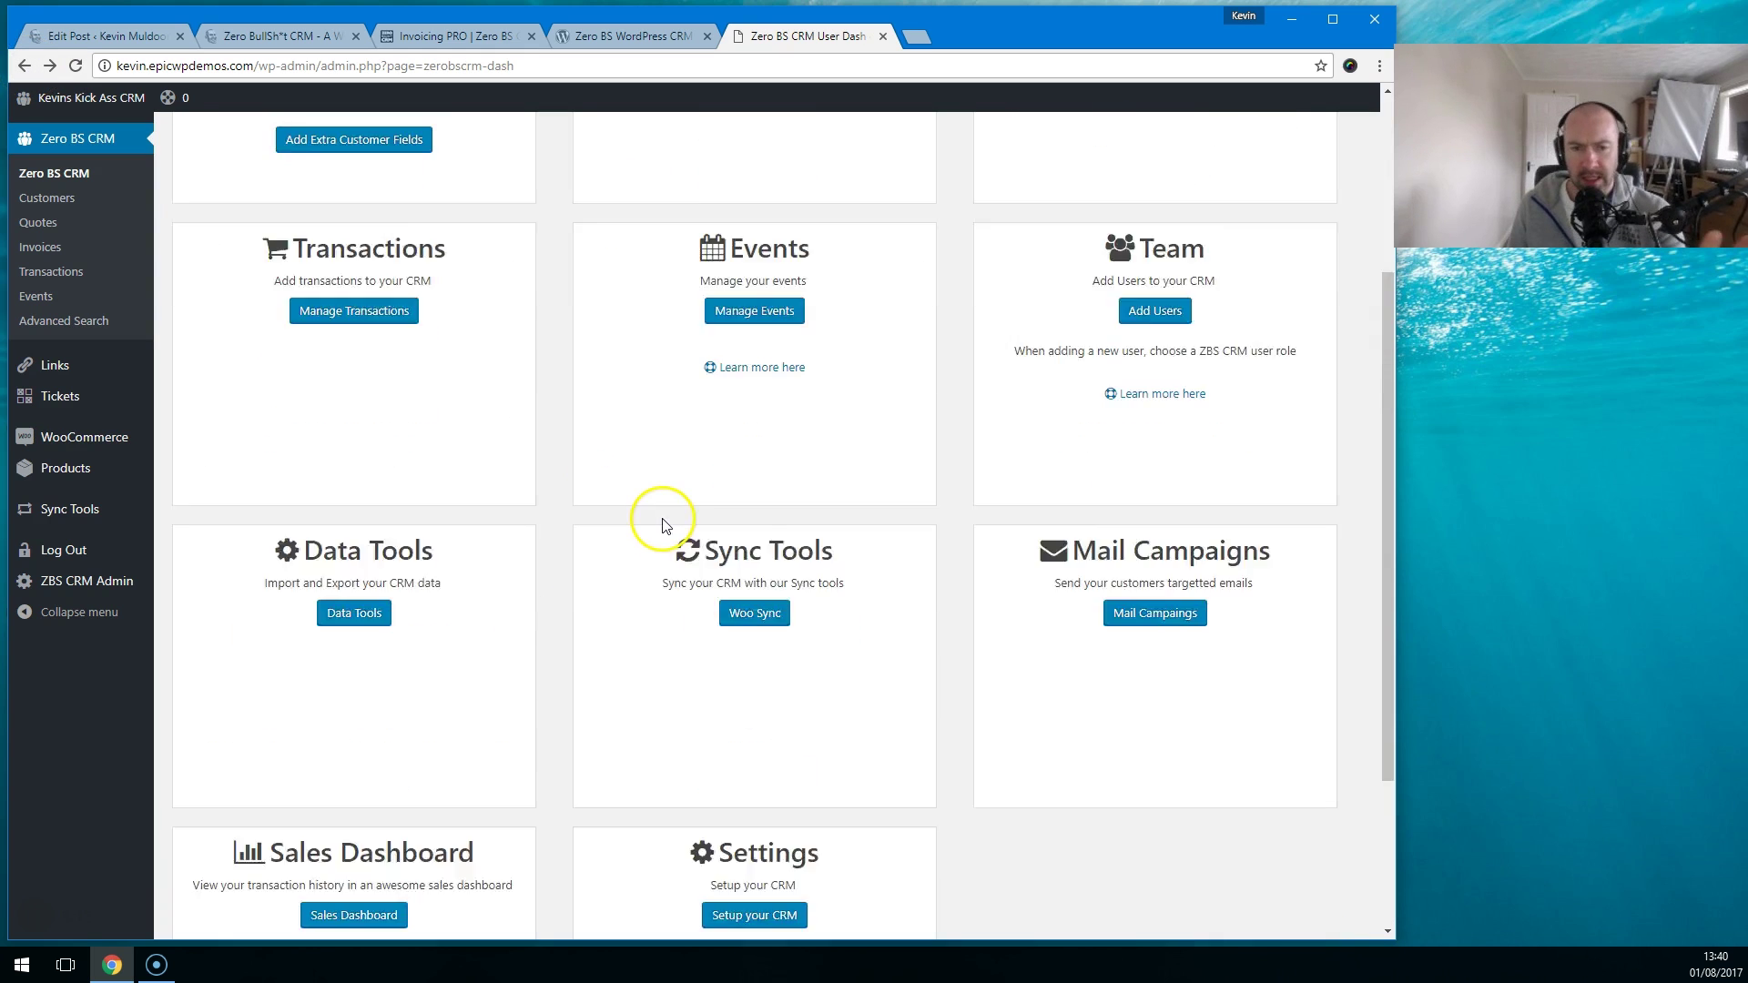
scroll(662, 503, "up", 2)
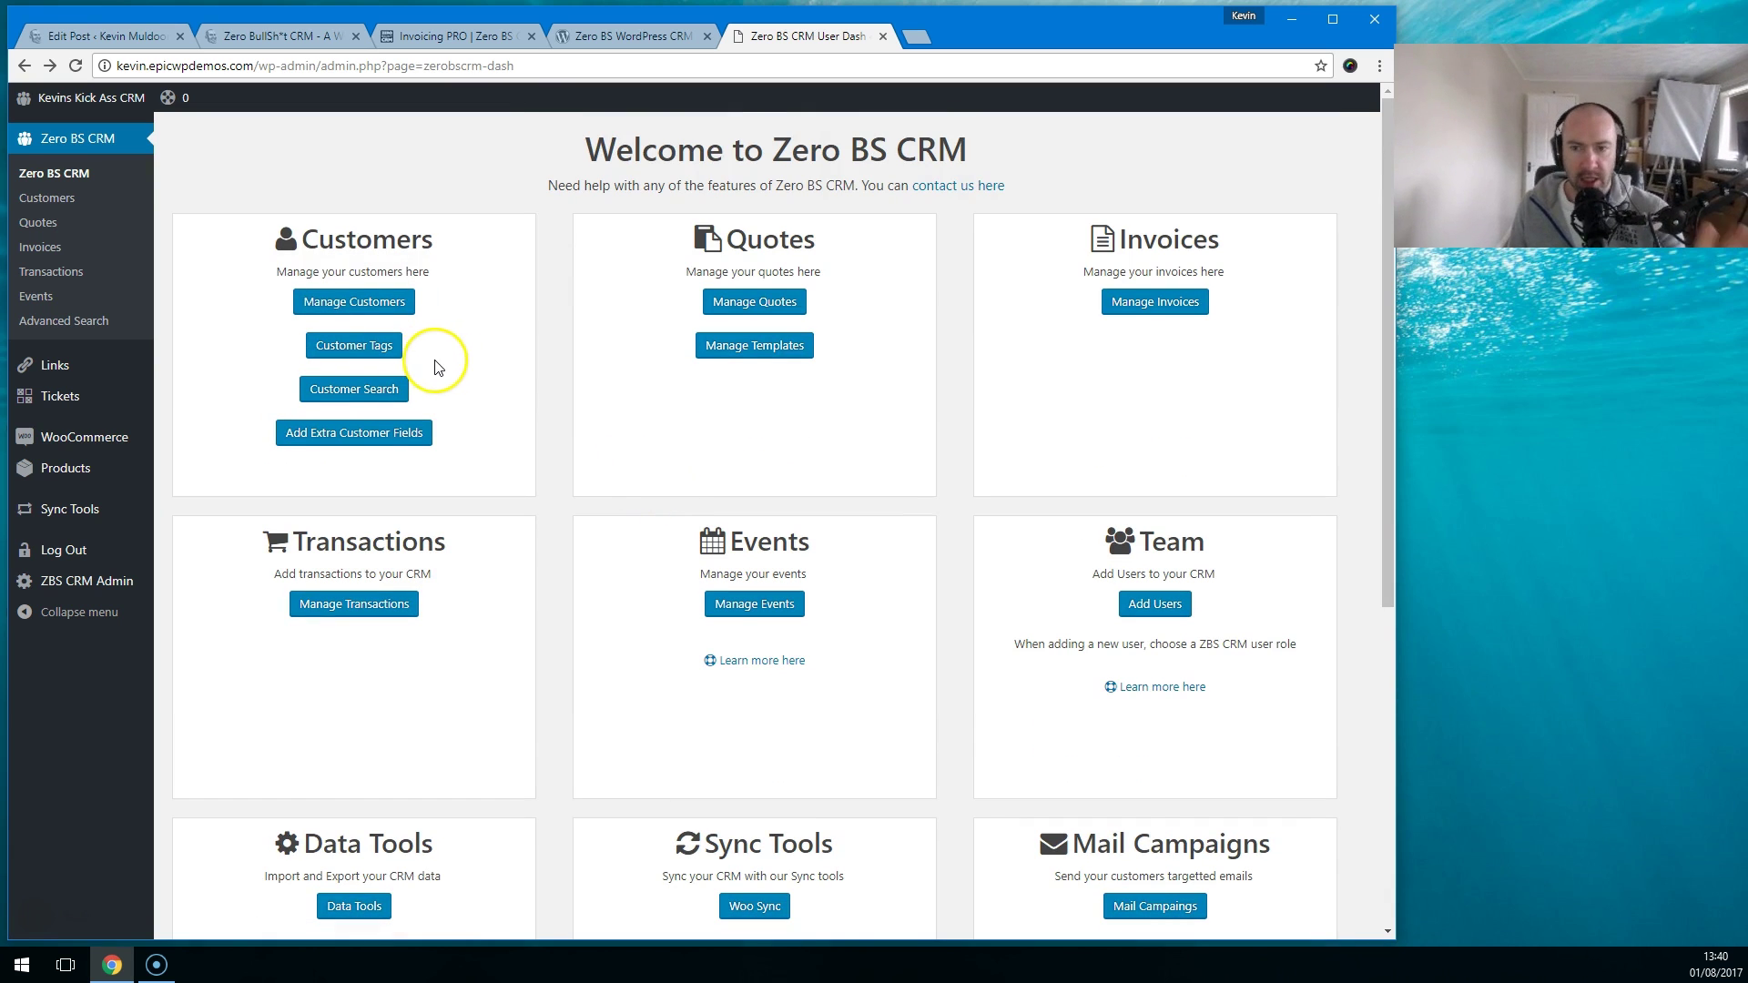
scroll(819, 476, "down", 5)
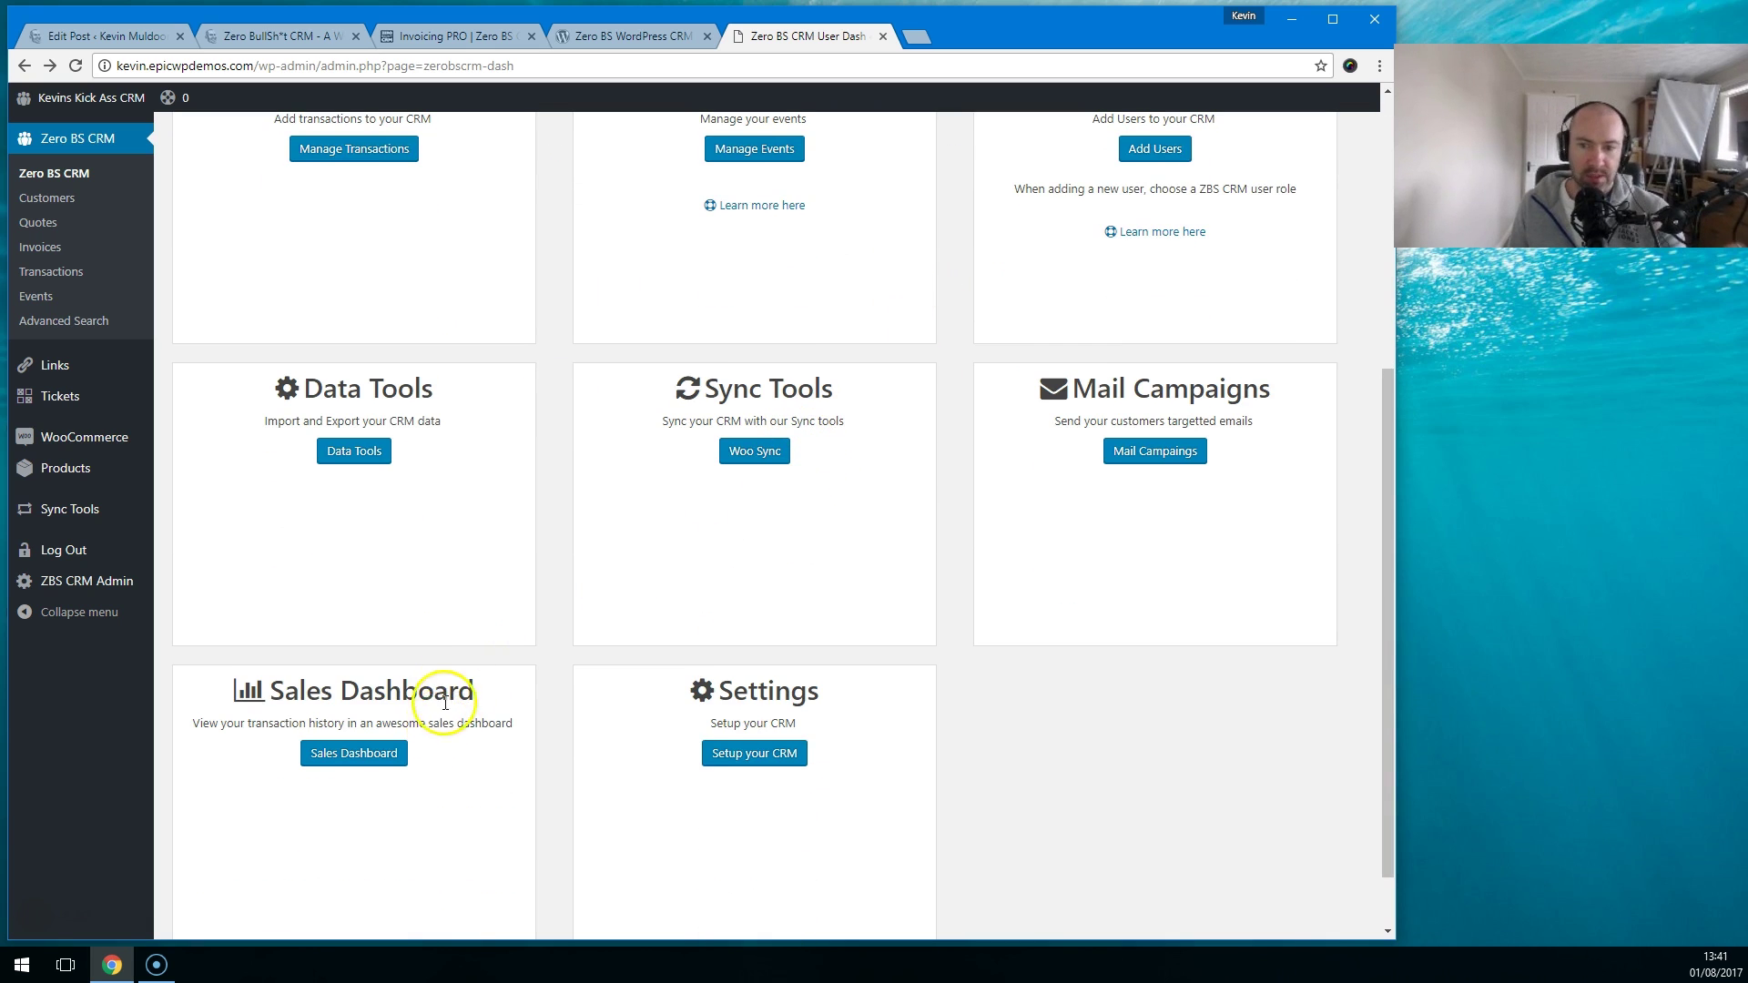
scroll(483, 628, "up", 3)
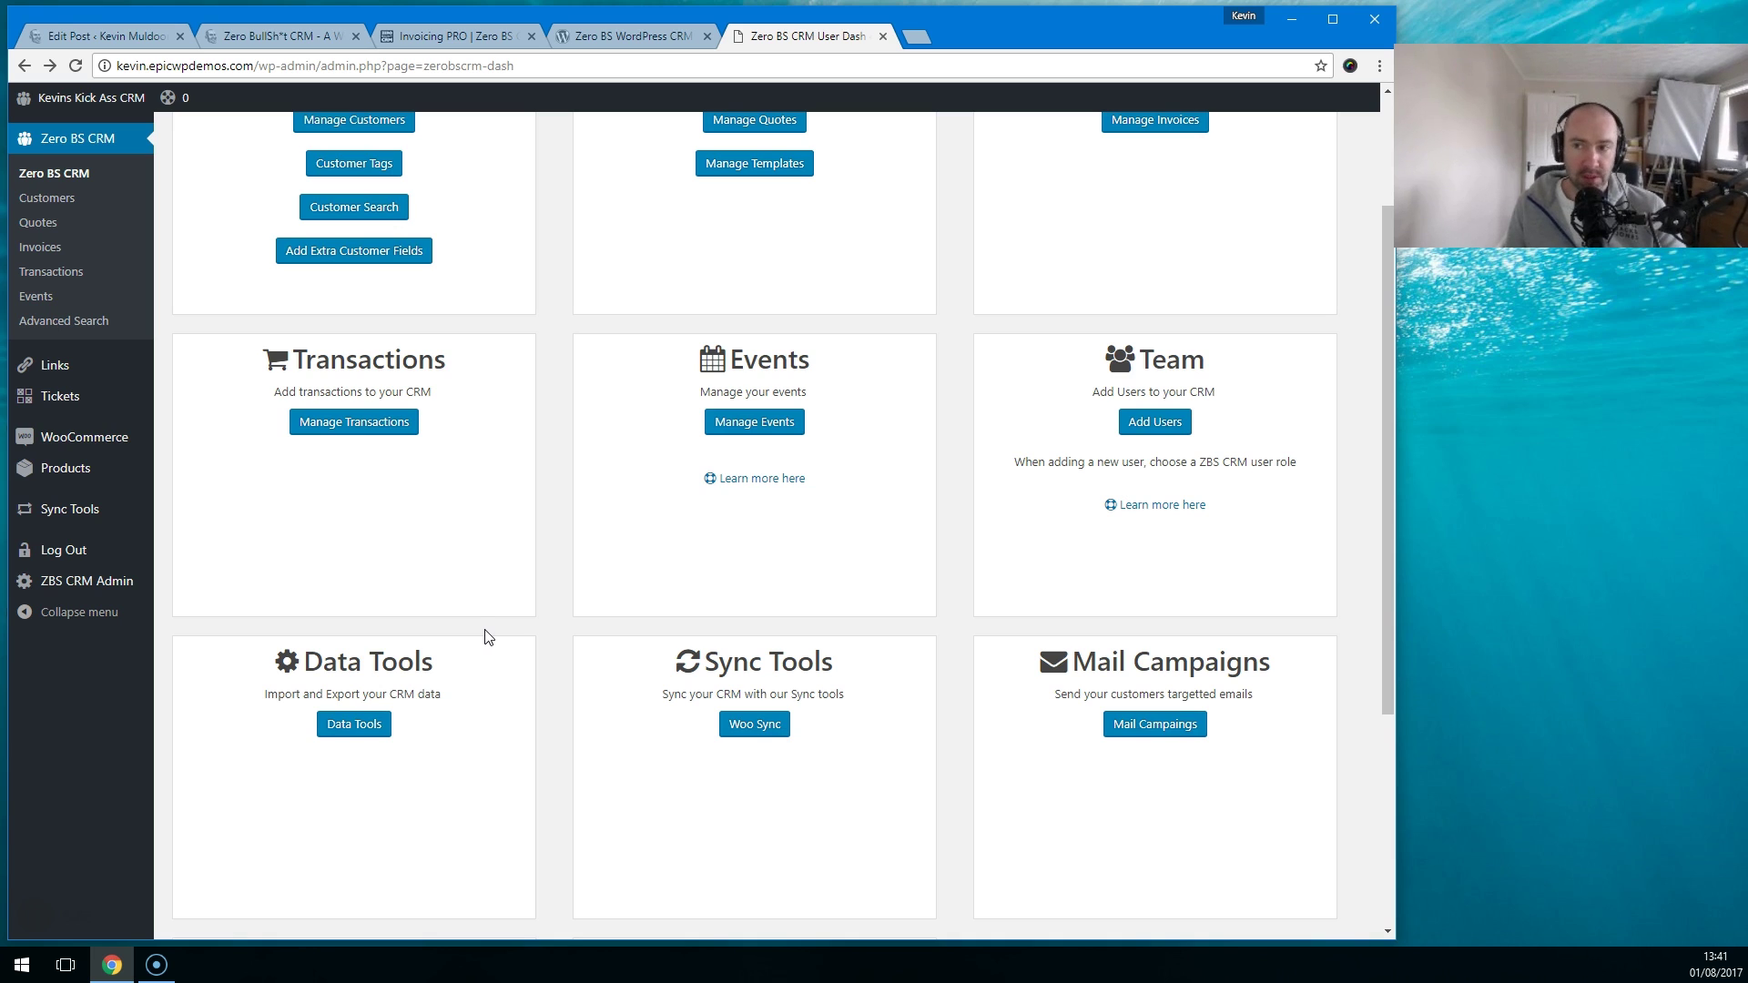
left_click(485, 645)
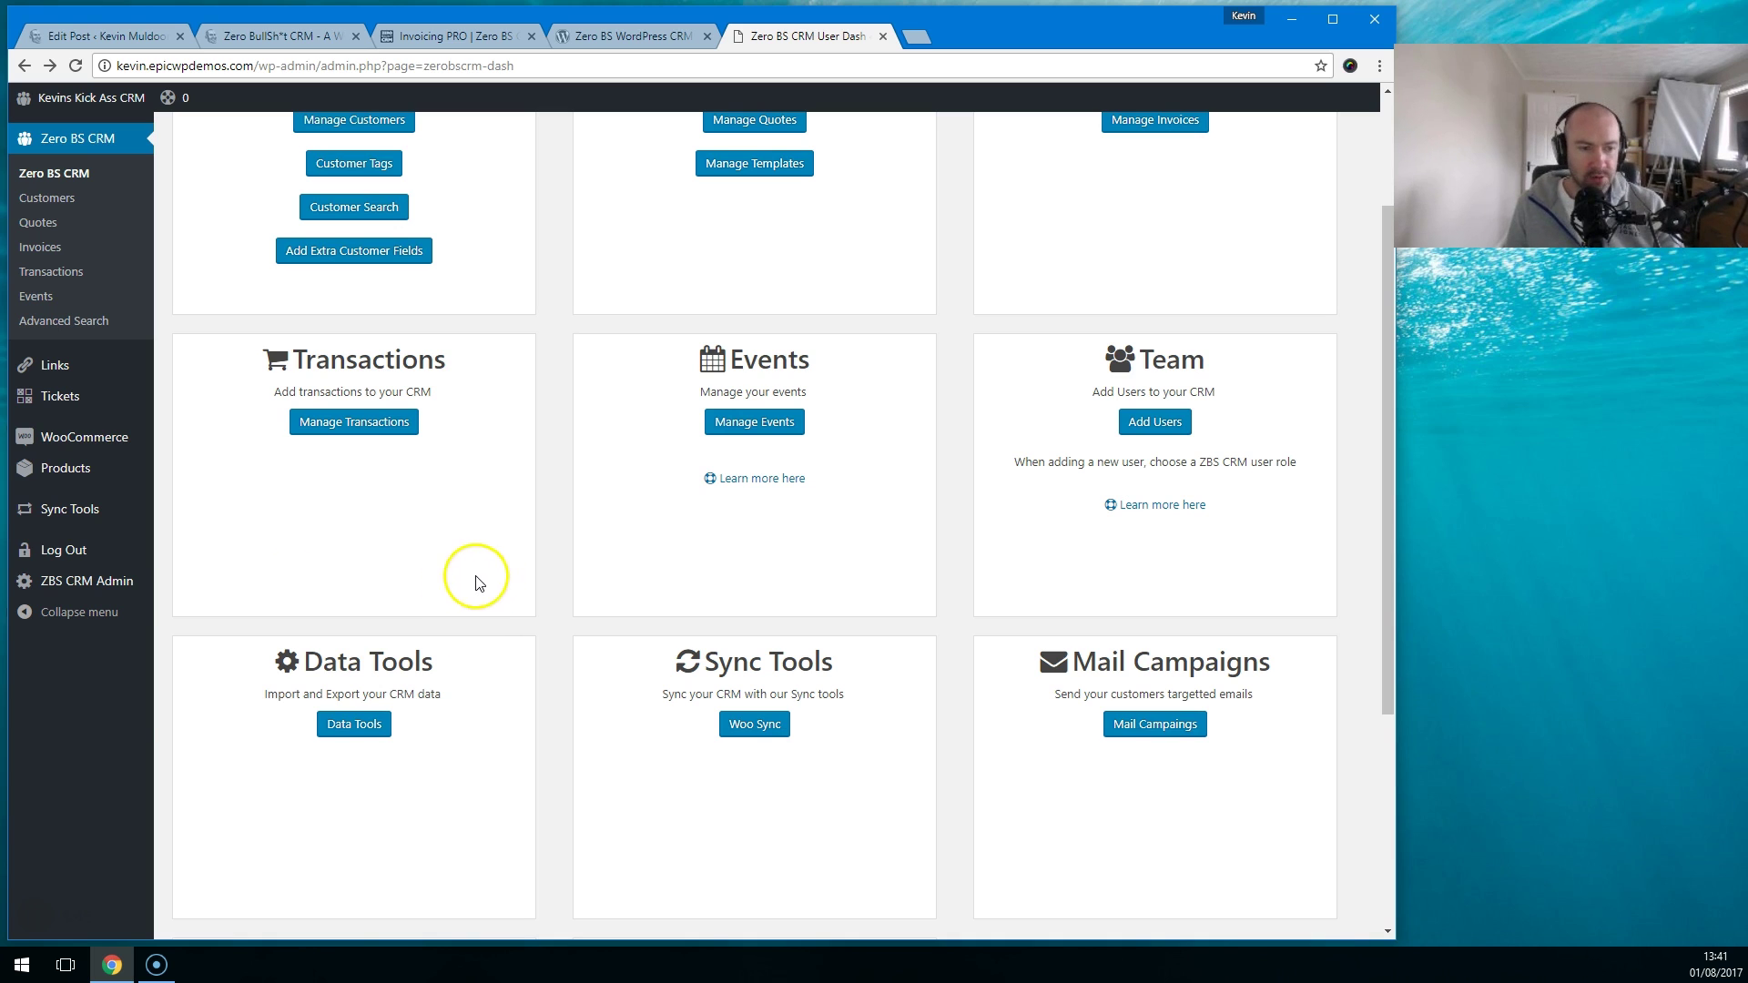
Step: Open the ZBS CRM Admin settings and review the general options, including the currency choices, menu layout and WordPress override mode
mouse_move(83, 581)
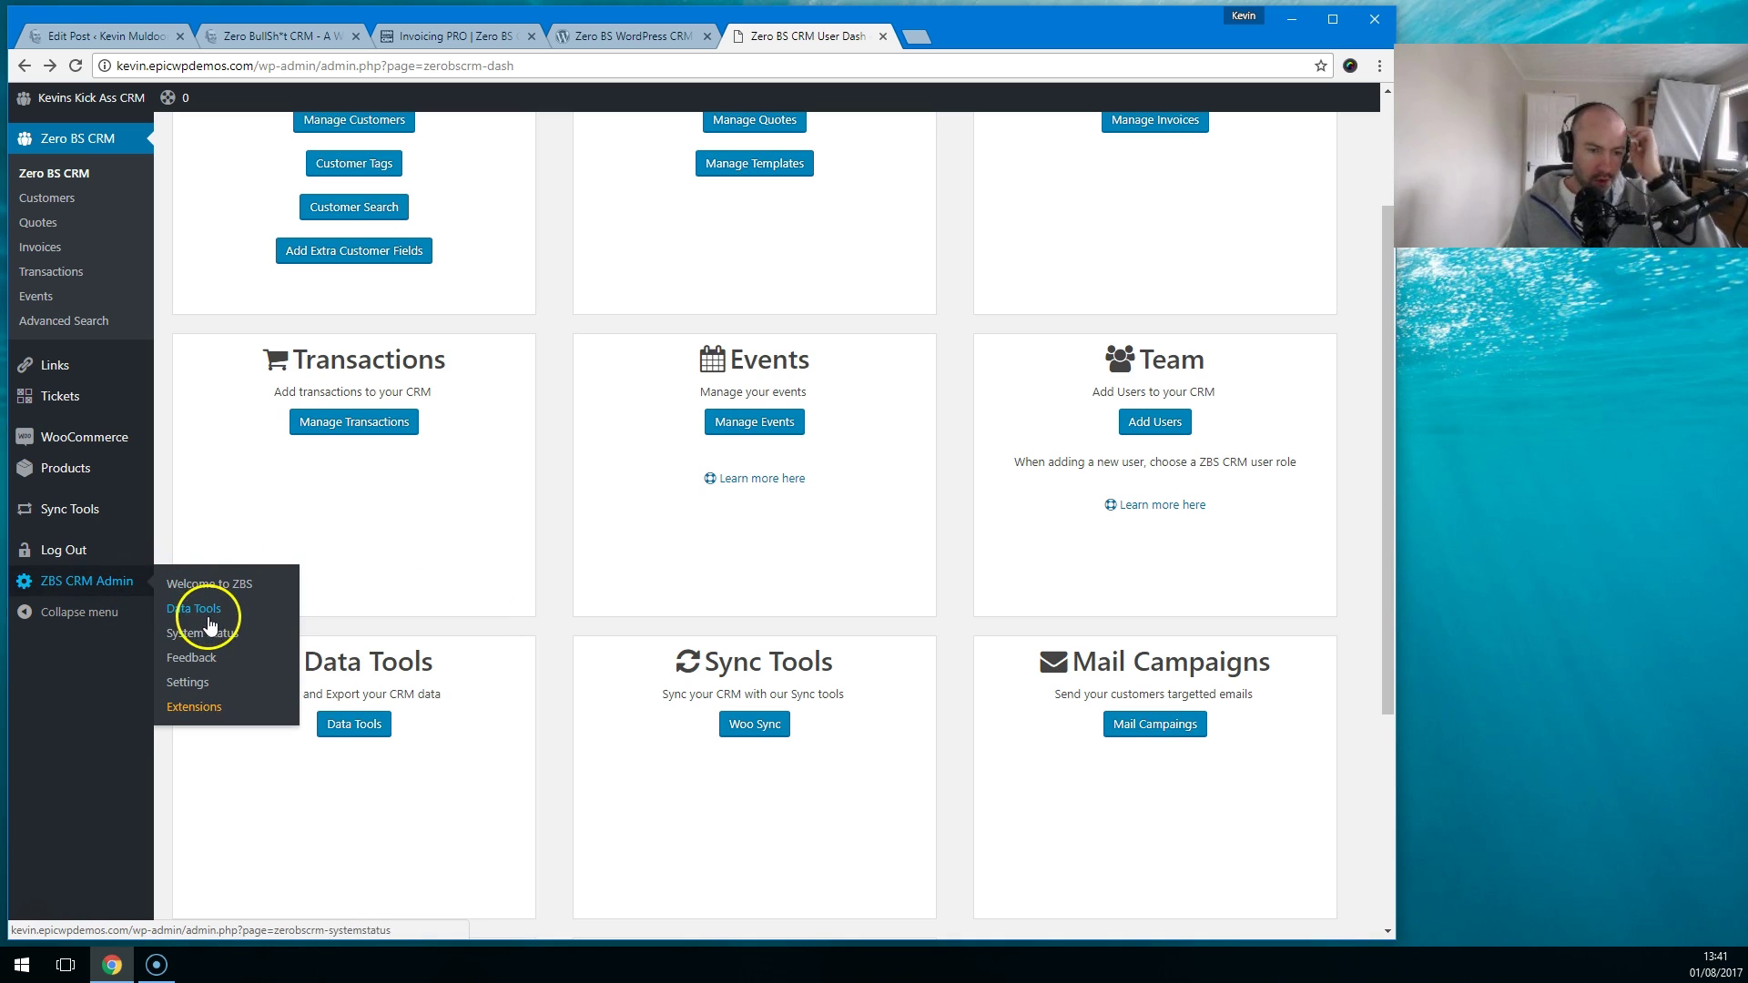
left_click(193, 681)
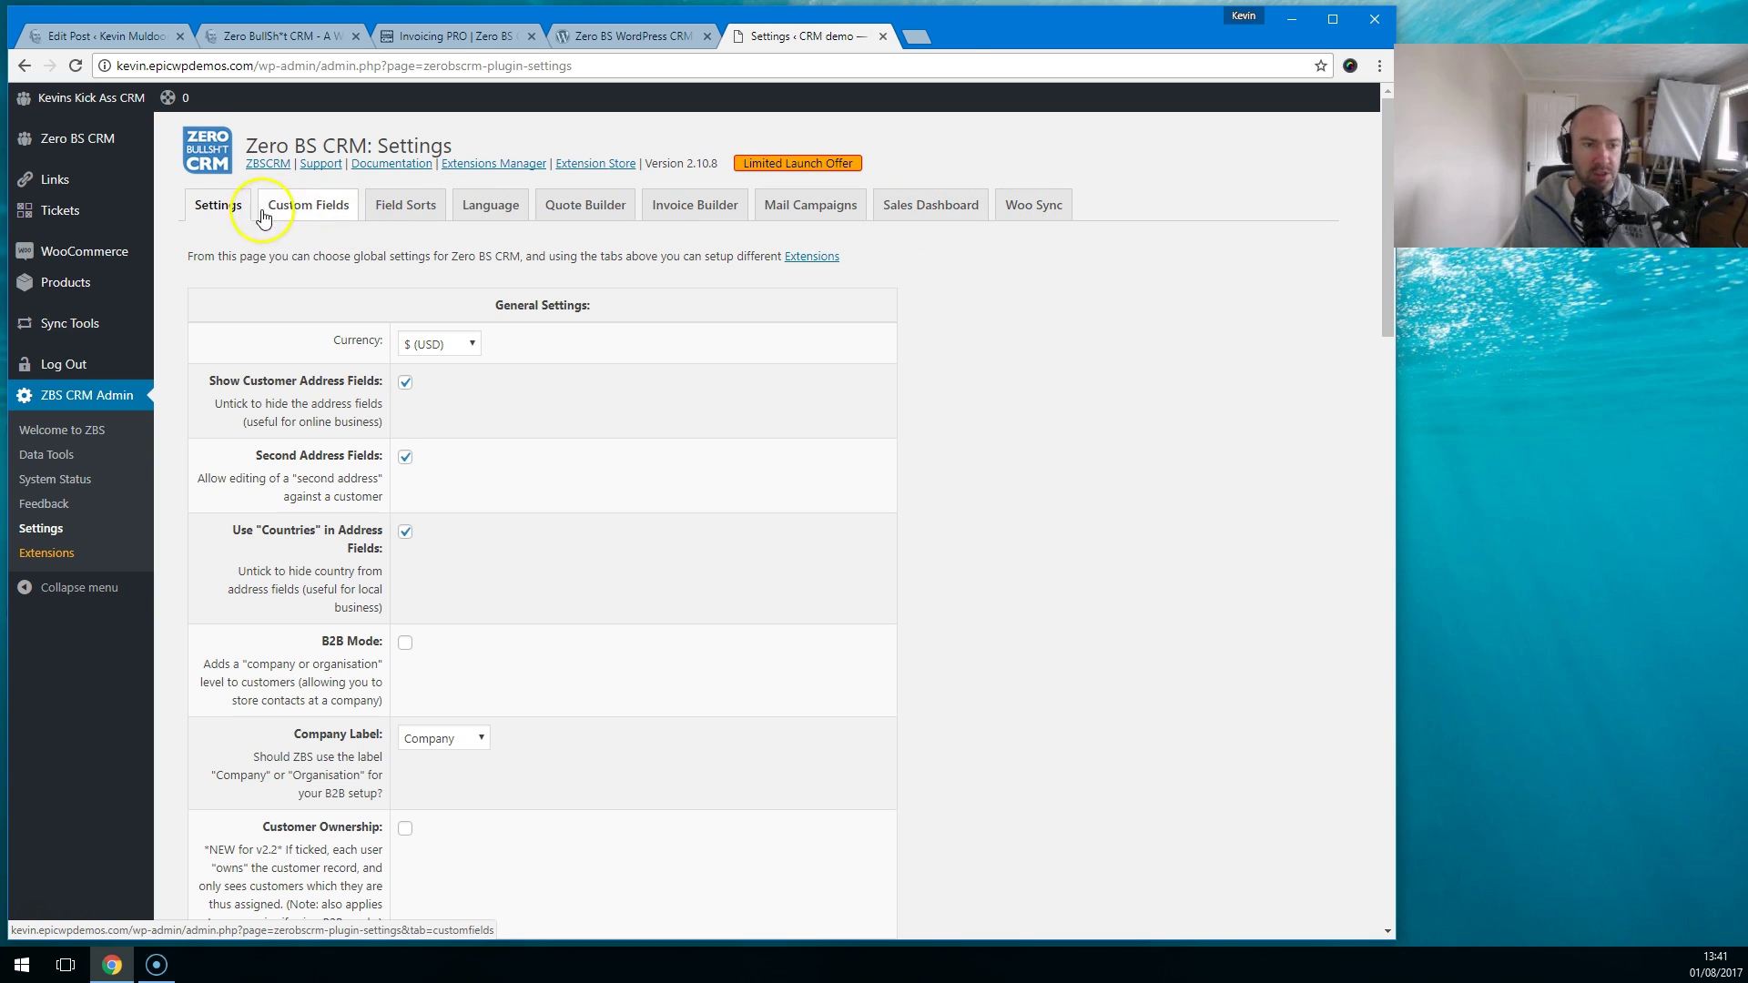
scroll(267, 446, "down", 5)
scroll(268, 446, "up", 5)
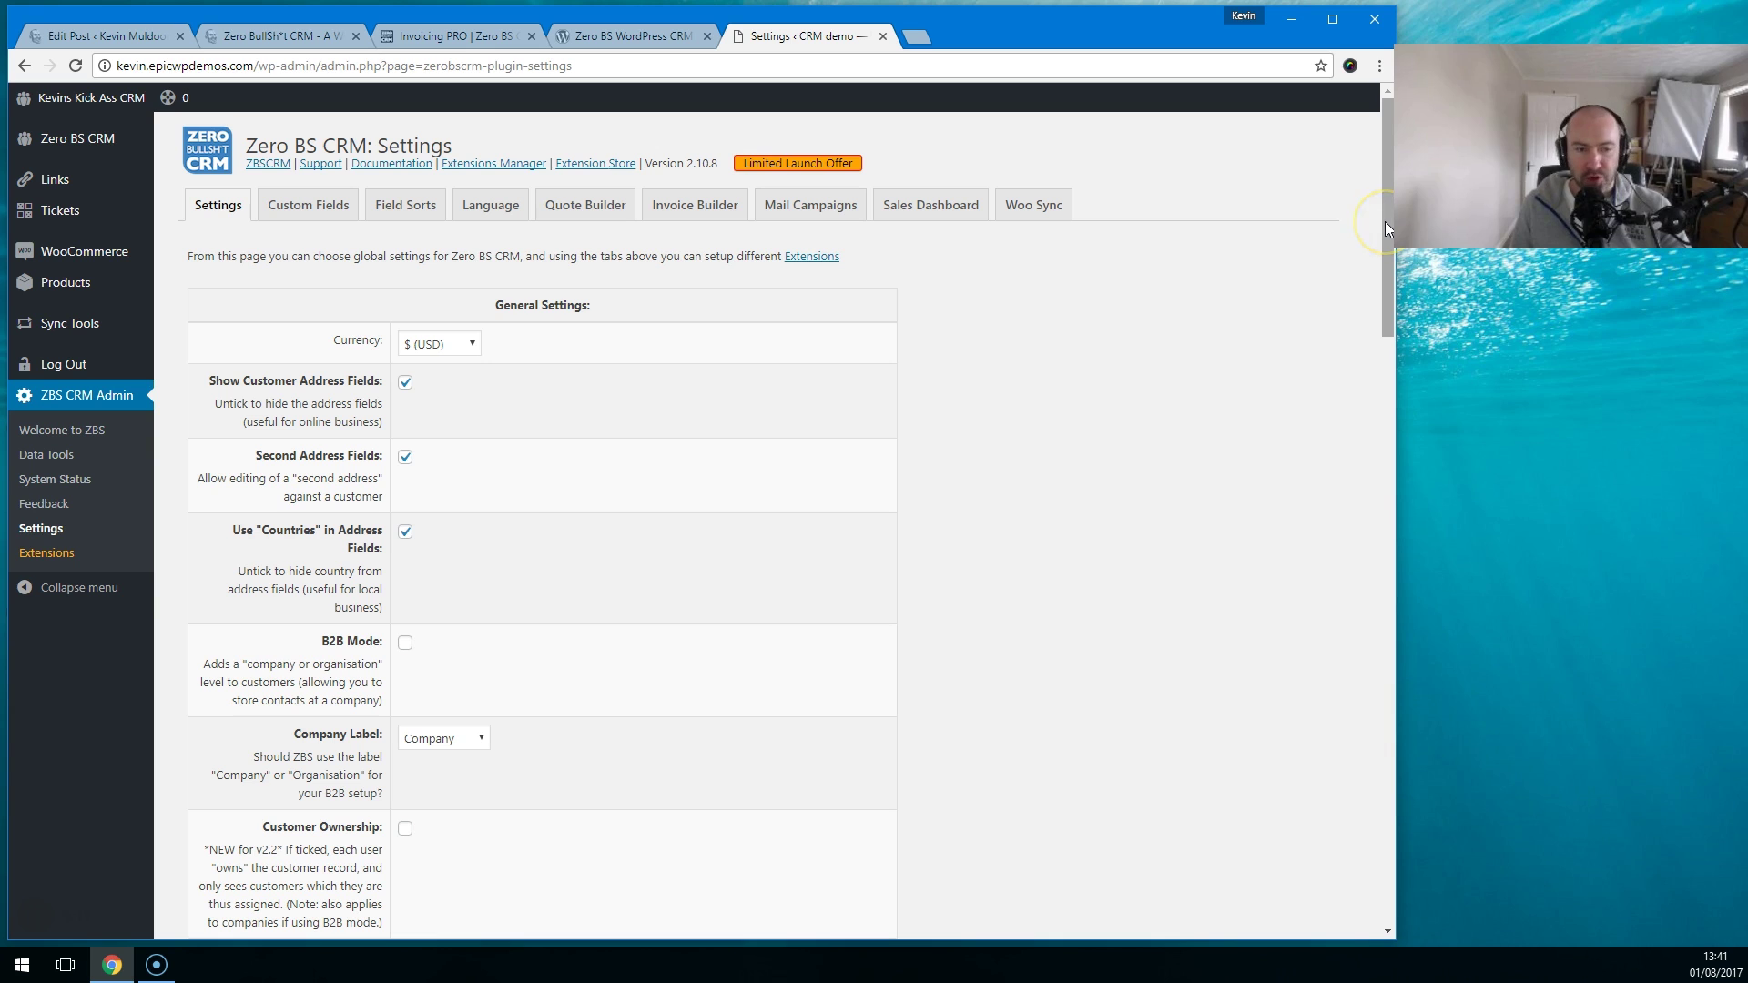
left_click(471, 344)
left_click(565, 437)
scroll(536, 492, "down", 15)
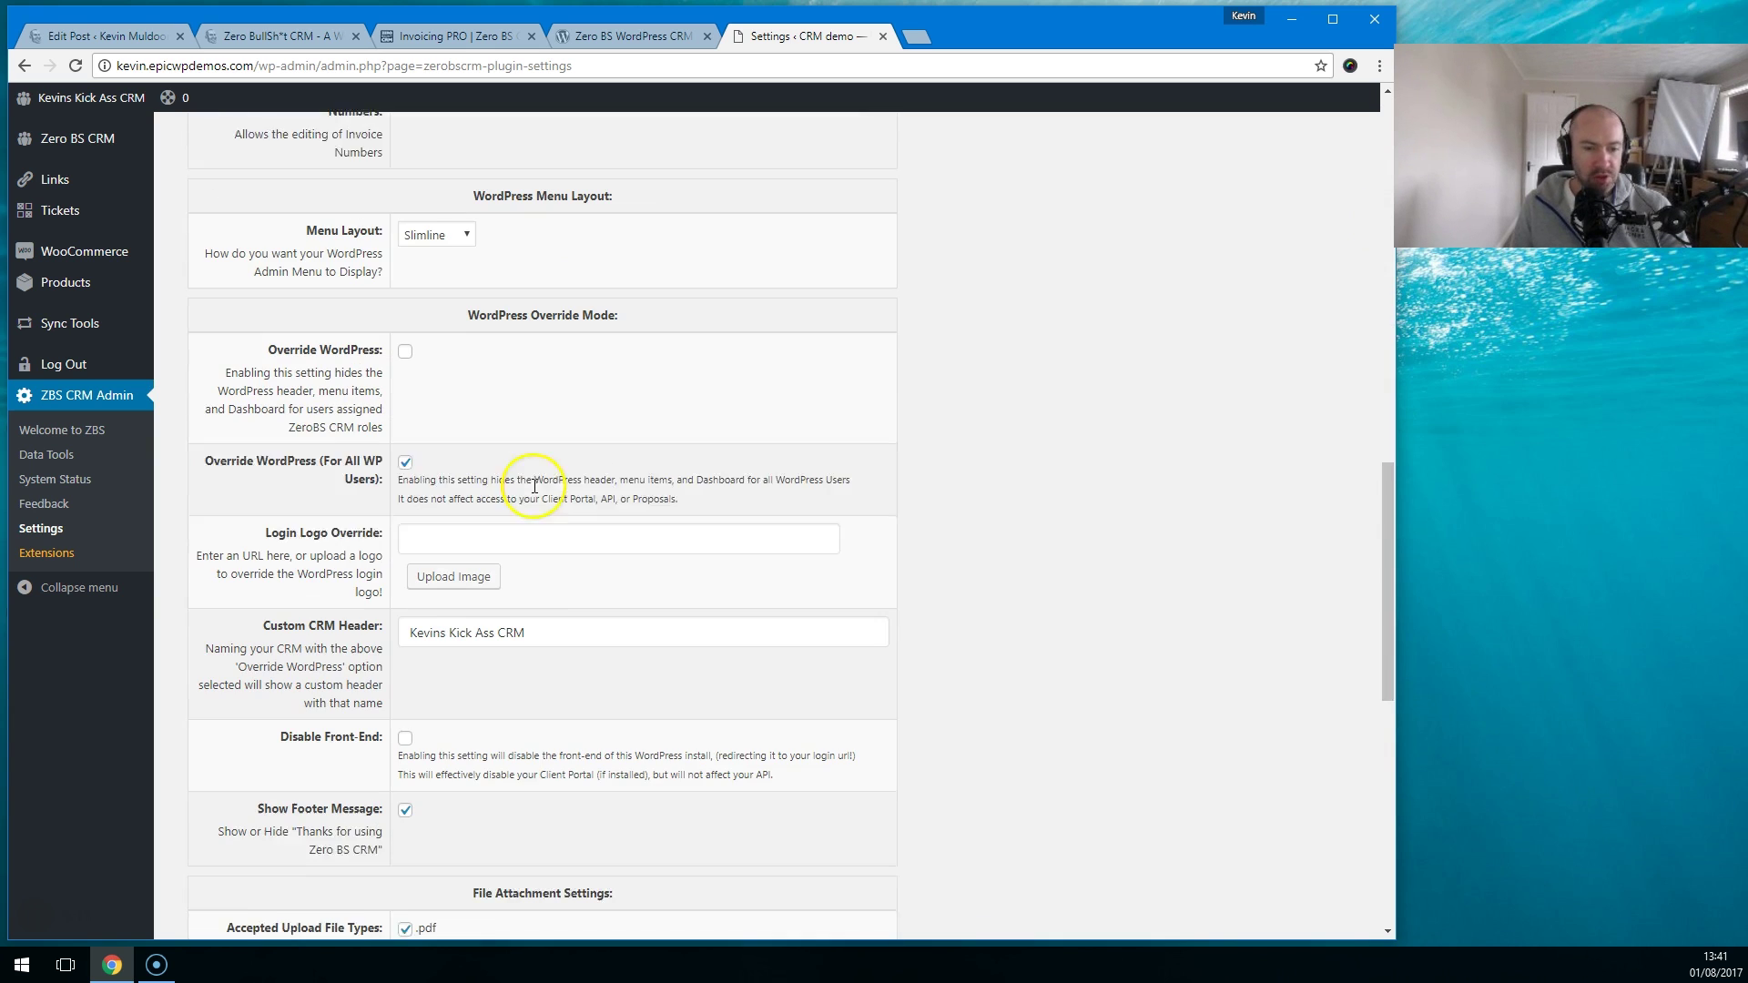
left_click_drag(1382, 546, 1324, 182)
Step: Review the Custom Fields settings for addresses, customers, companies and quotes, plus the ID, status and prefix options
left_click(303, 211)
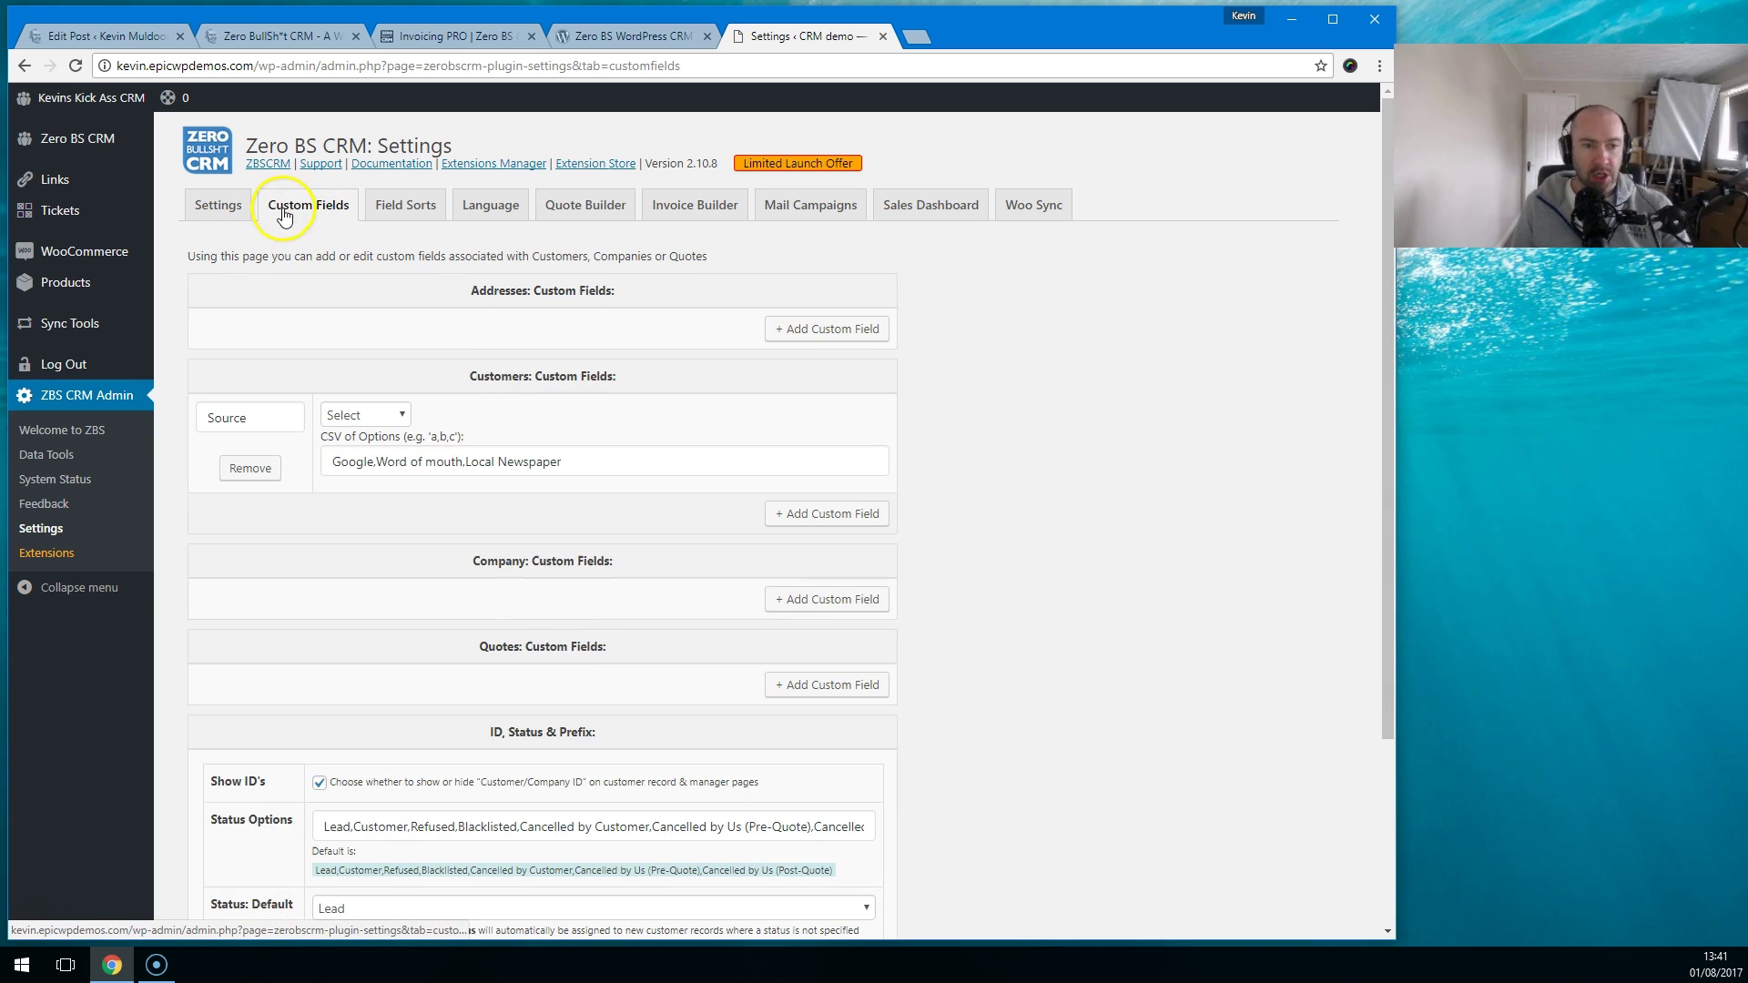
scroll(372, 396, "down", 3)
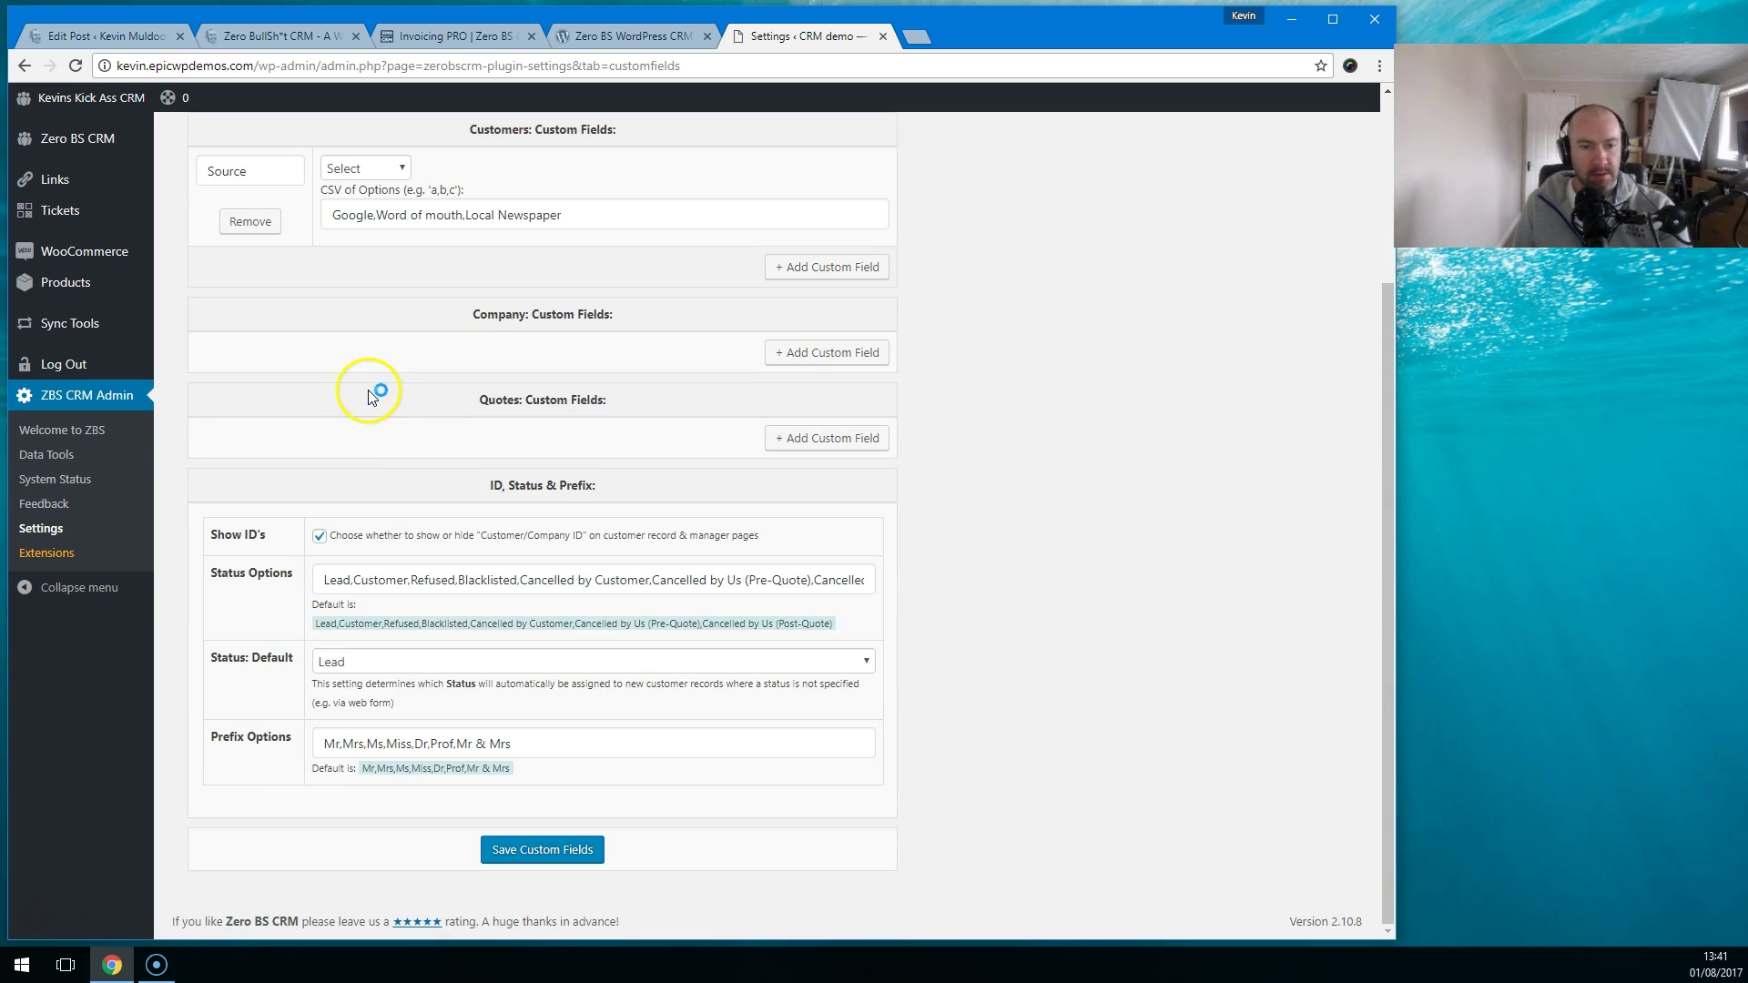
scroll(369, 394, "up", 3)
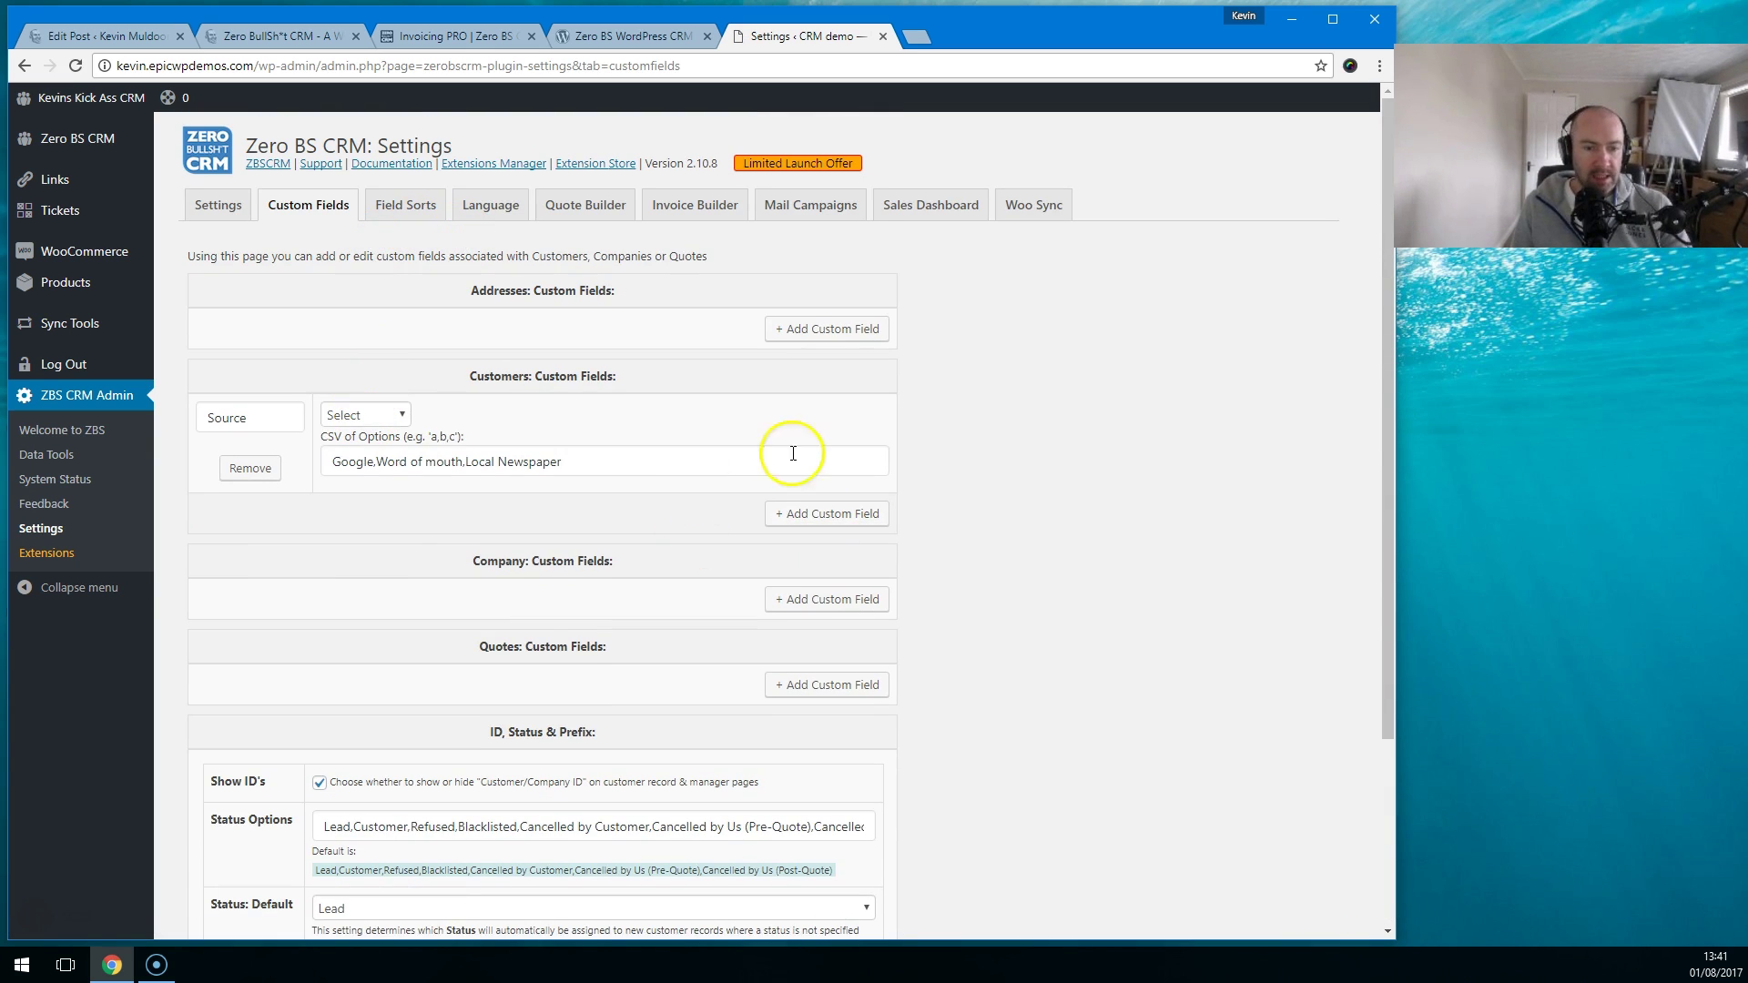
Step: Open the Field Sorts settings and examine the ordering and hide options for address, customer and company fields
left_click(401, 214)
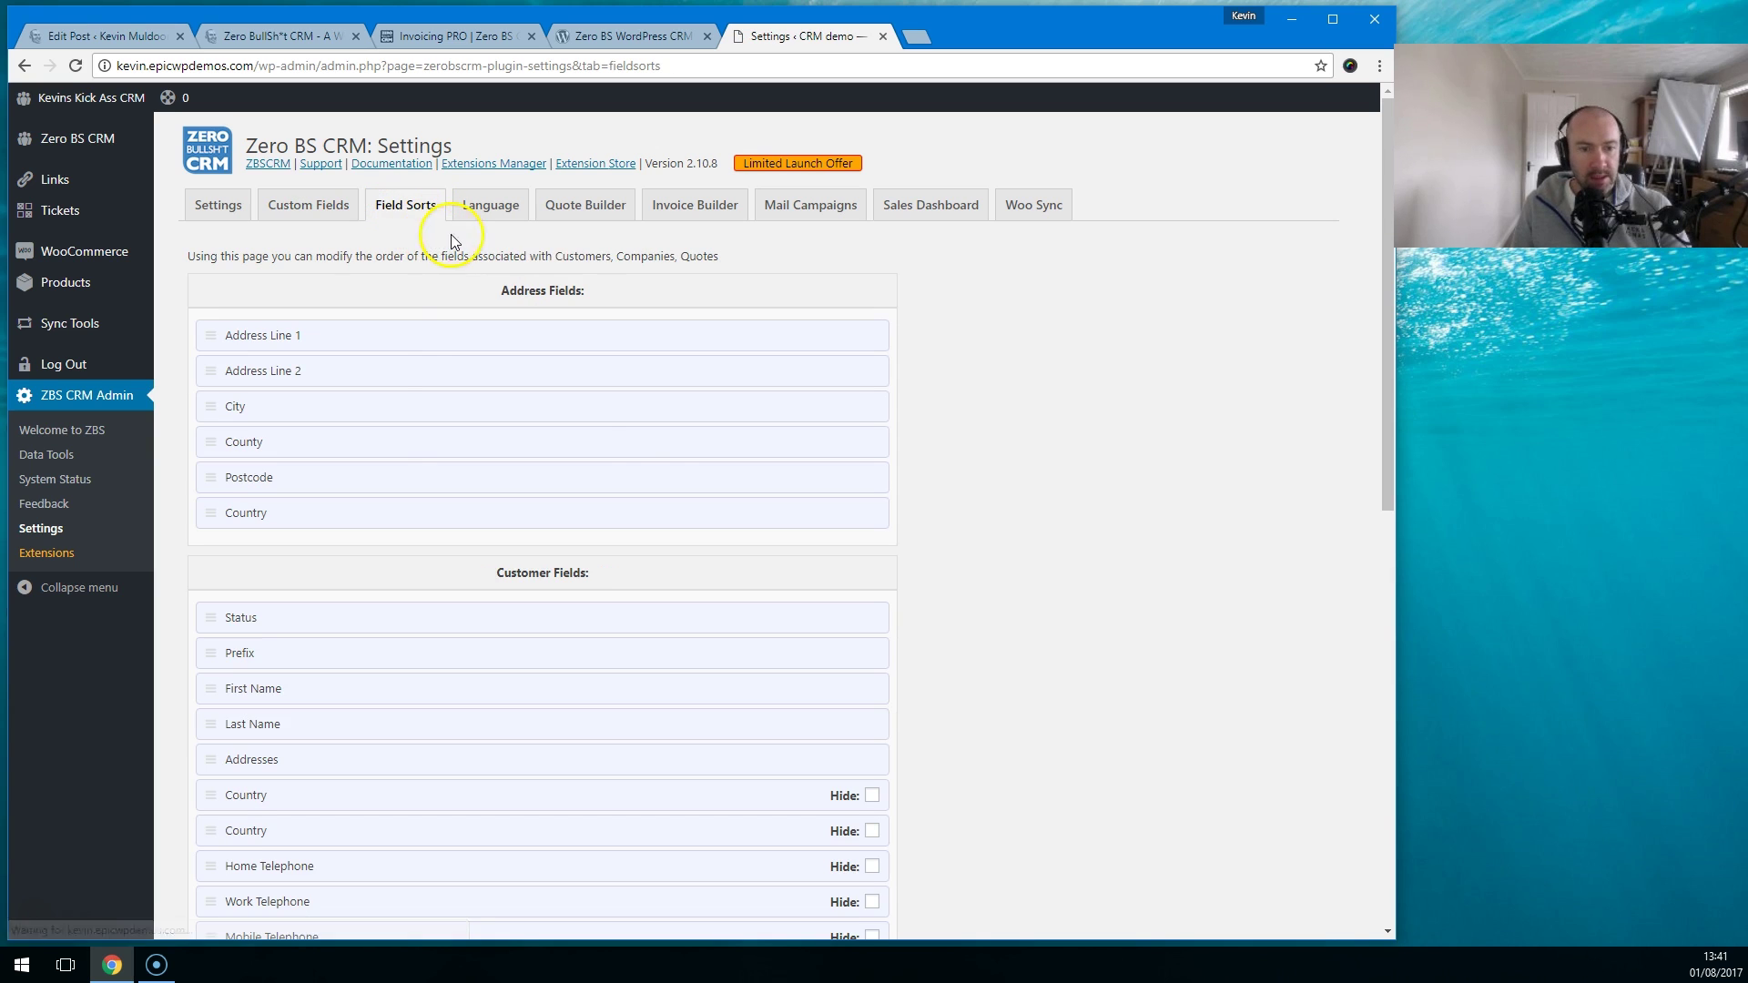
mouse_move(227, 405)
left_mouse_down()
mouse_move(222, 319)
mouse_move(218, 409)
left_mouse_up()
scroll(482, 569, "down", 3)
scroll(483, 564, "down", 2)
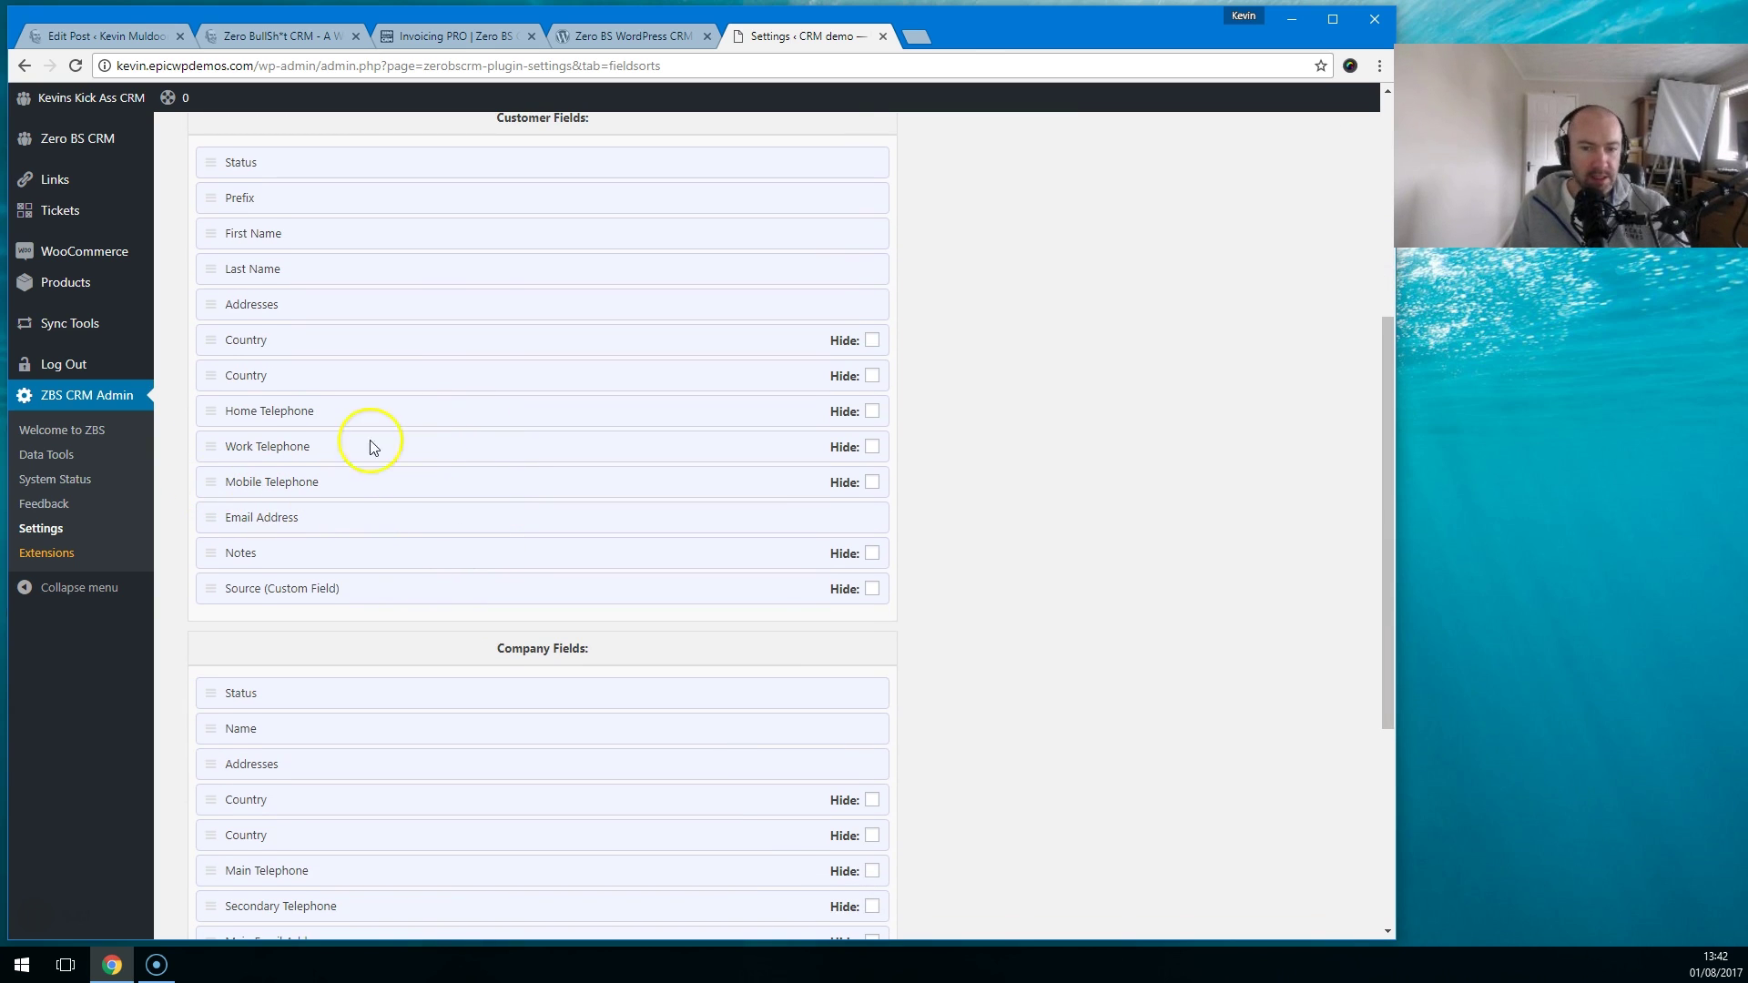
scroll(433, 434, "up", 5)
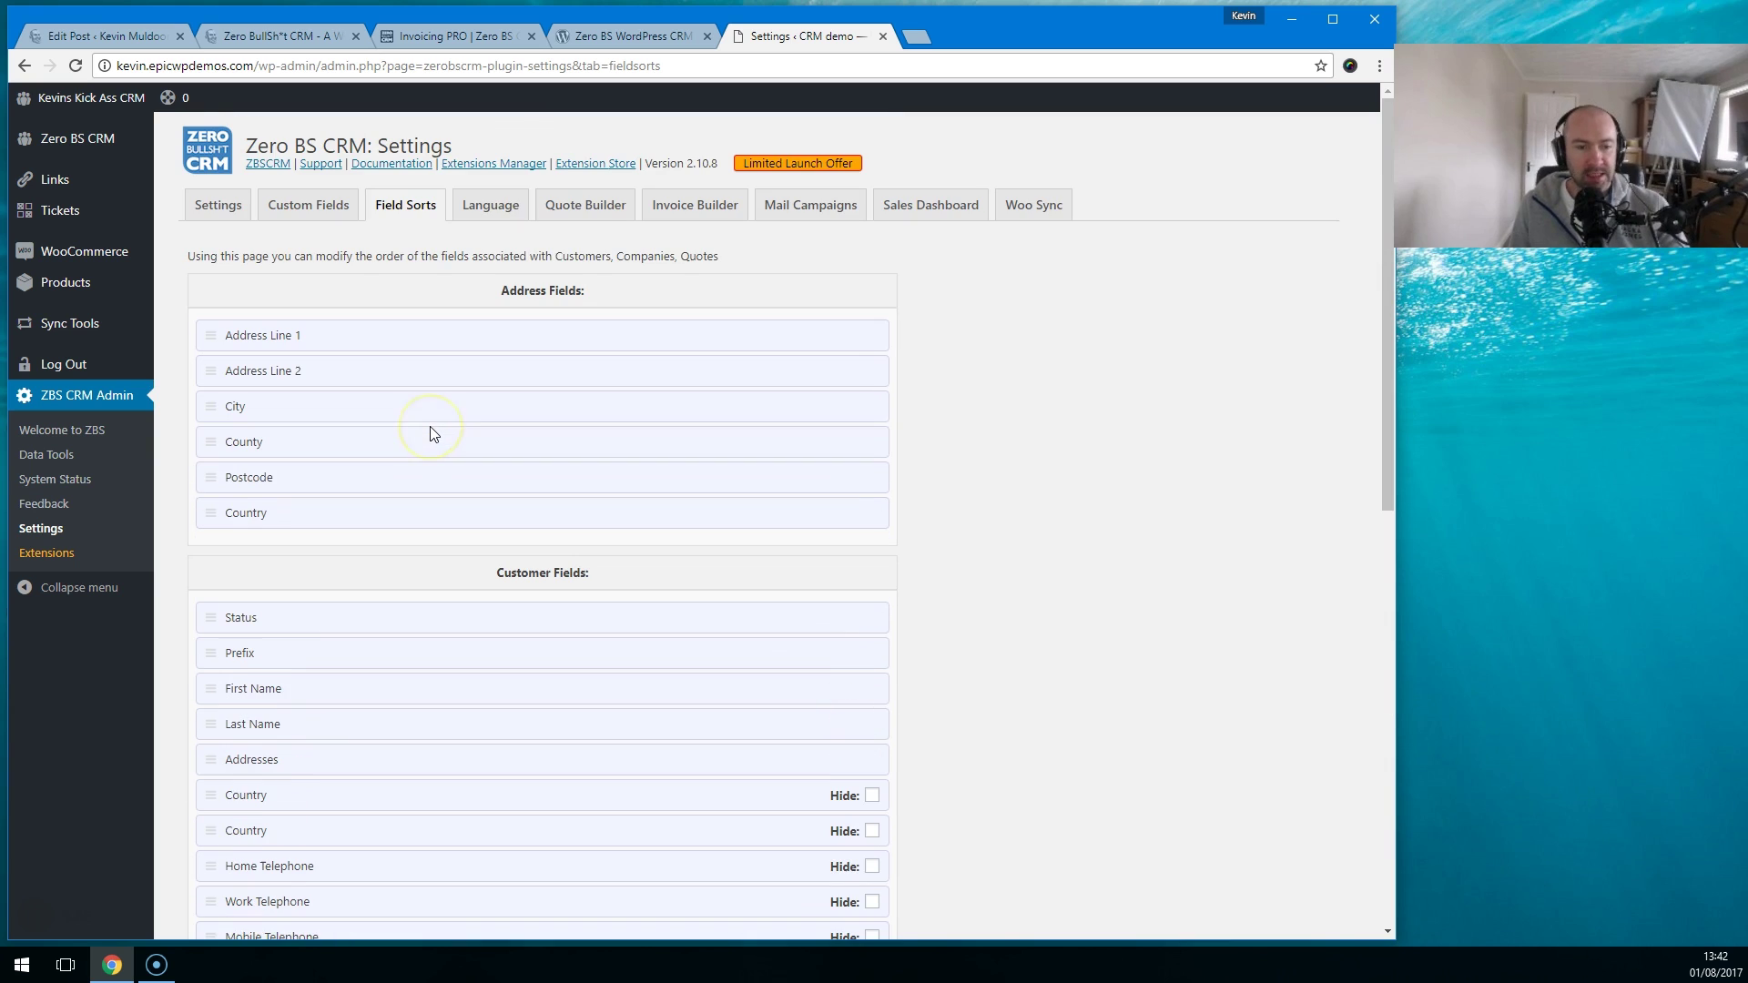
Step: Open the Language settings and look through the override fields for the CRM's general labels
left_click(490, 206)
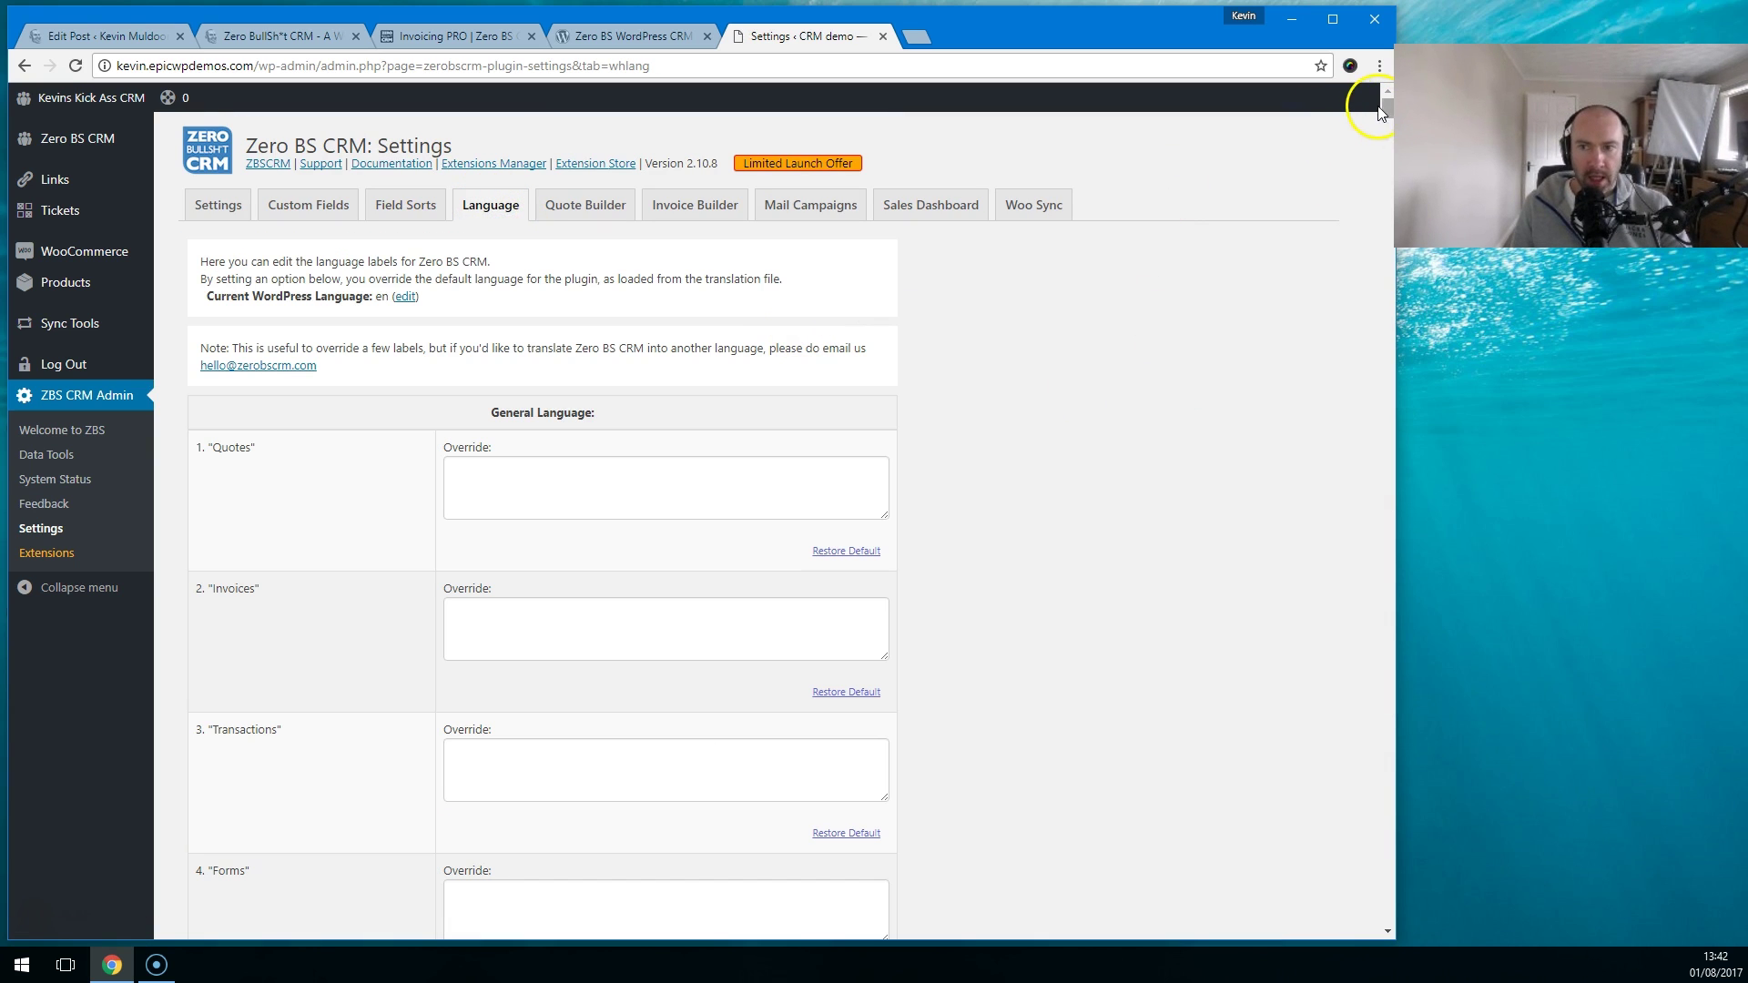
left_click_drag(1387, 110, 1350, 120)
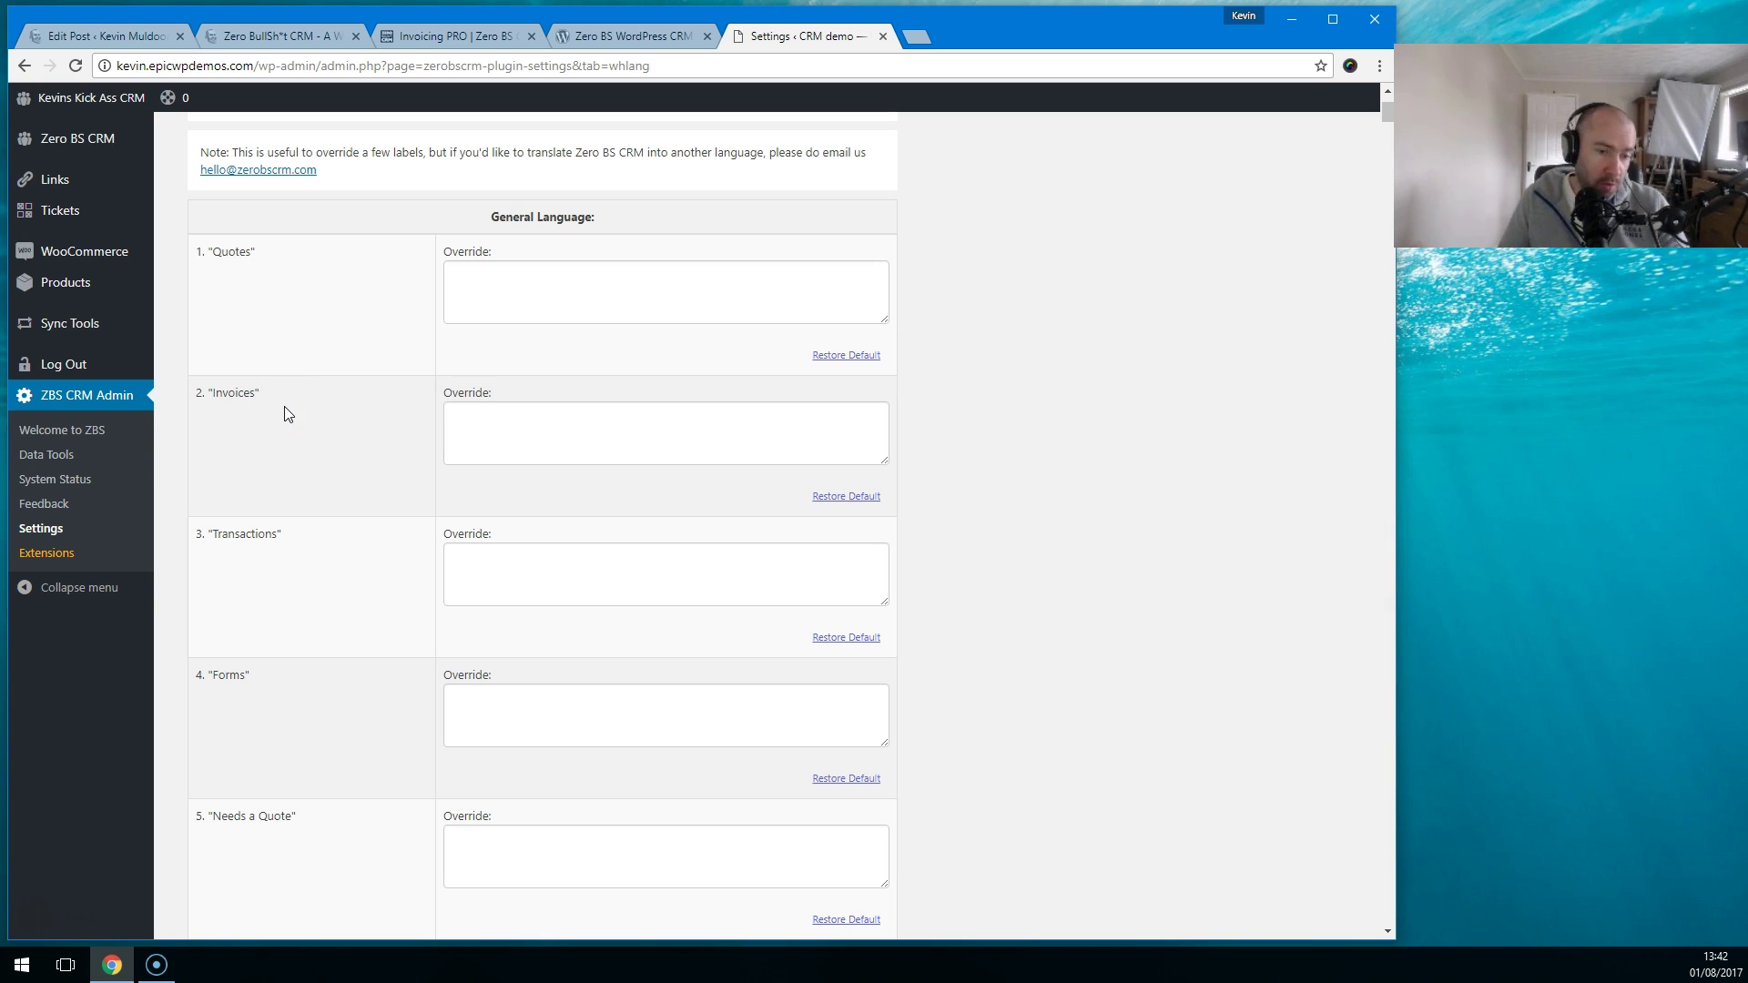
scroll(352, 507, "up", 3)
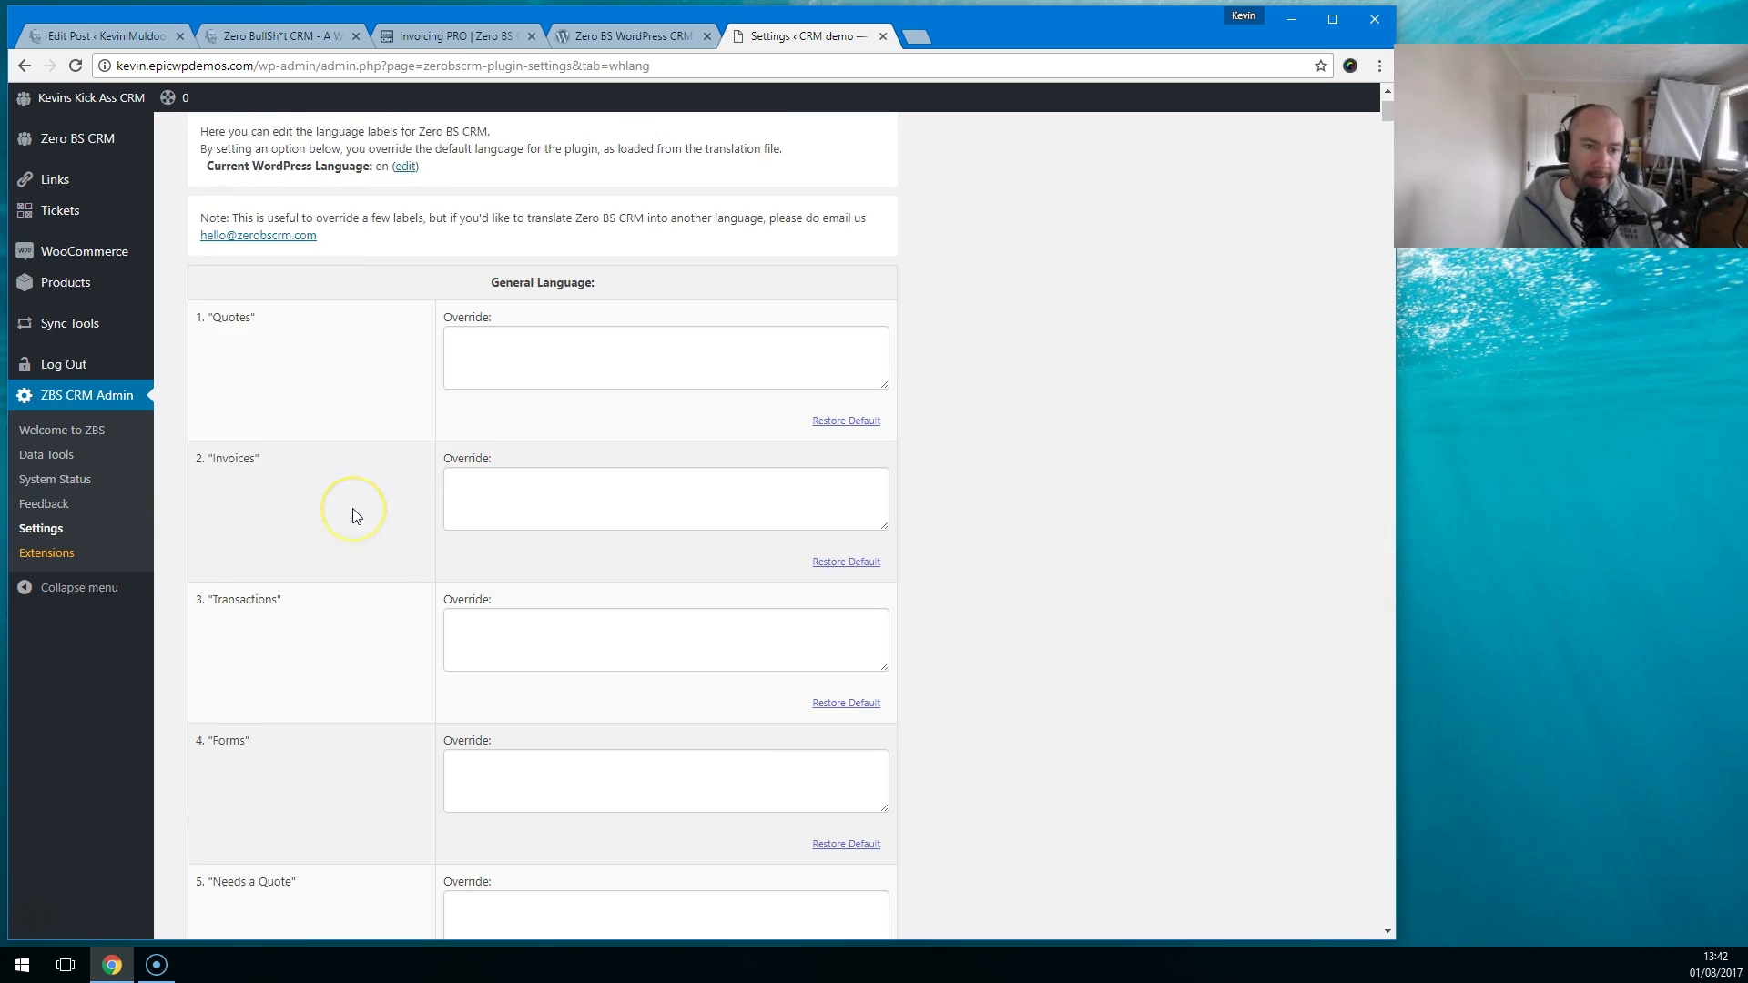
Step: Review the Quote Builder settings and the Invoice Builder's business logo and business information fields
left_click(611, 218)
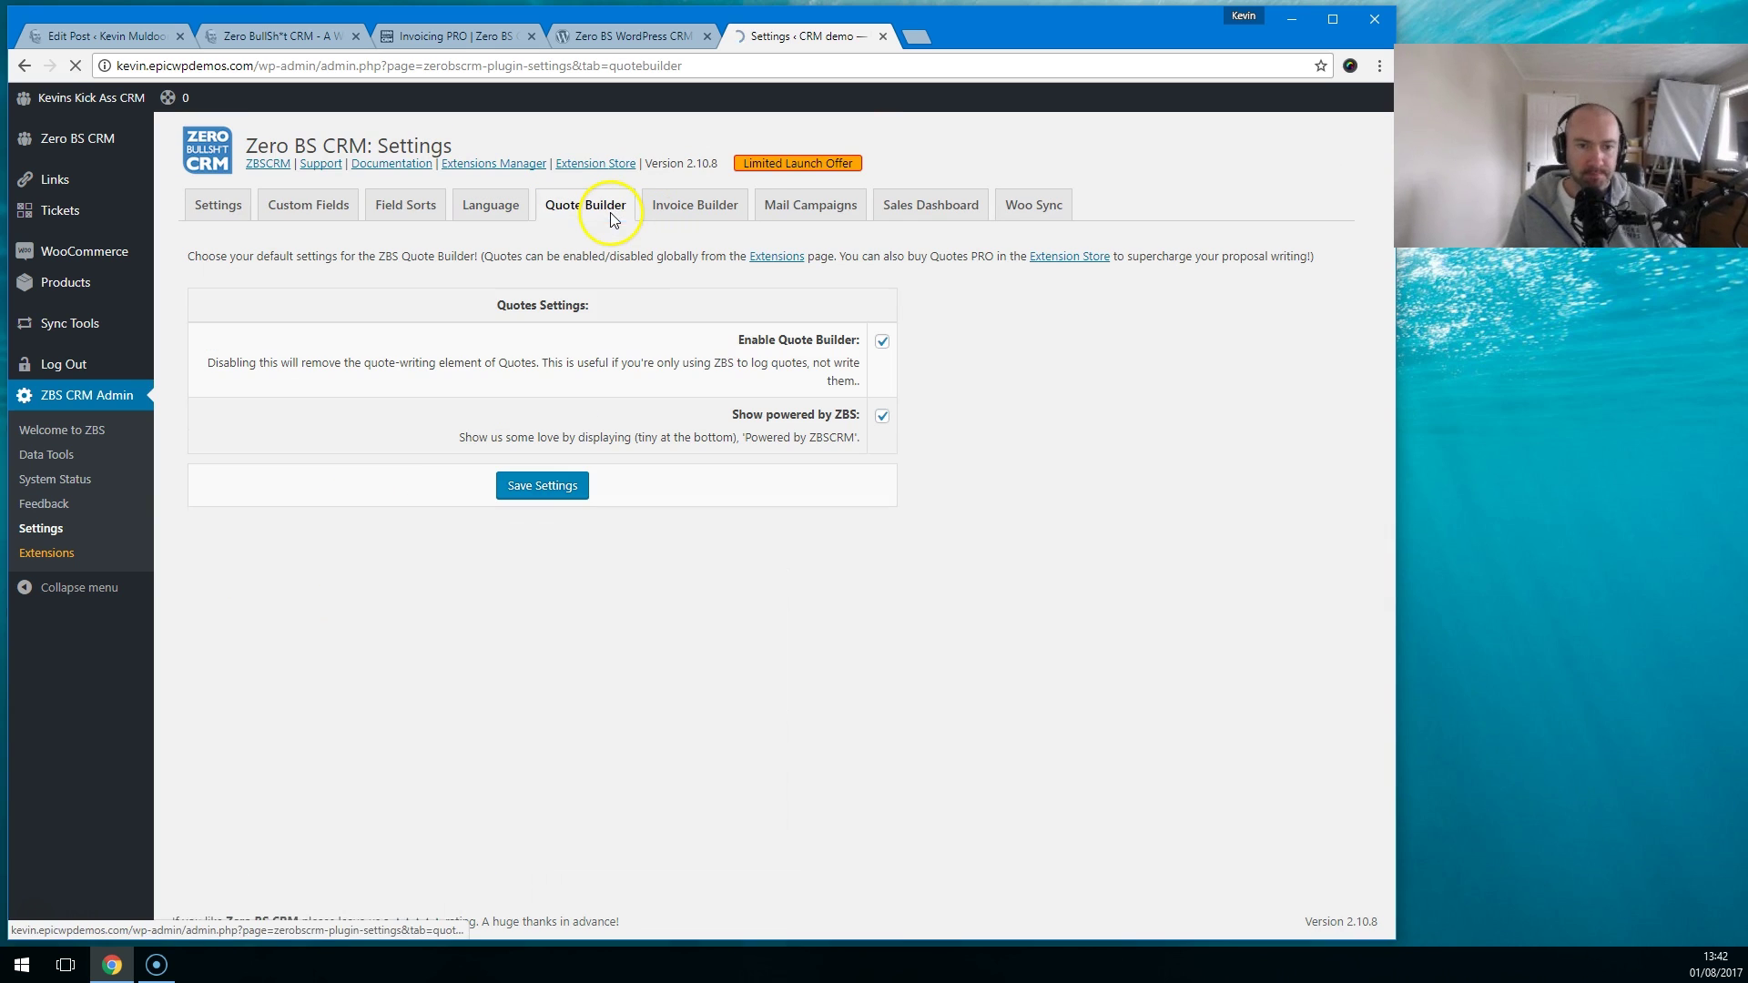
left_click(701, 205)
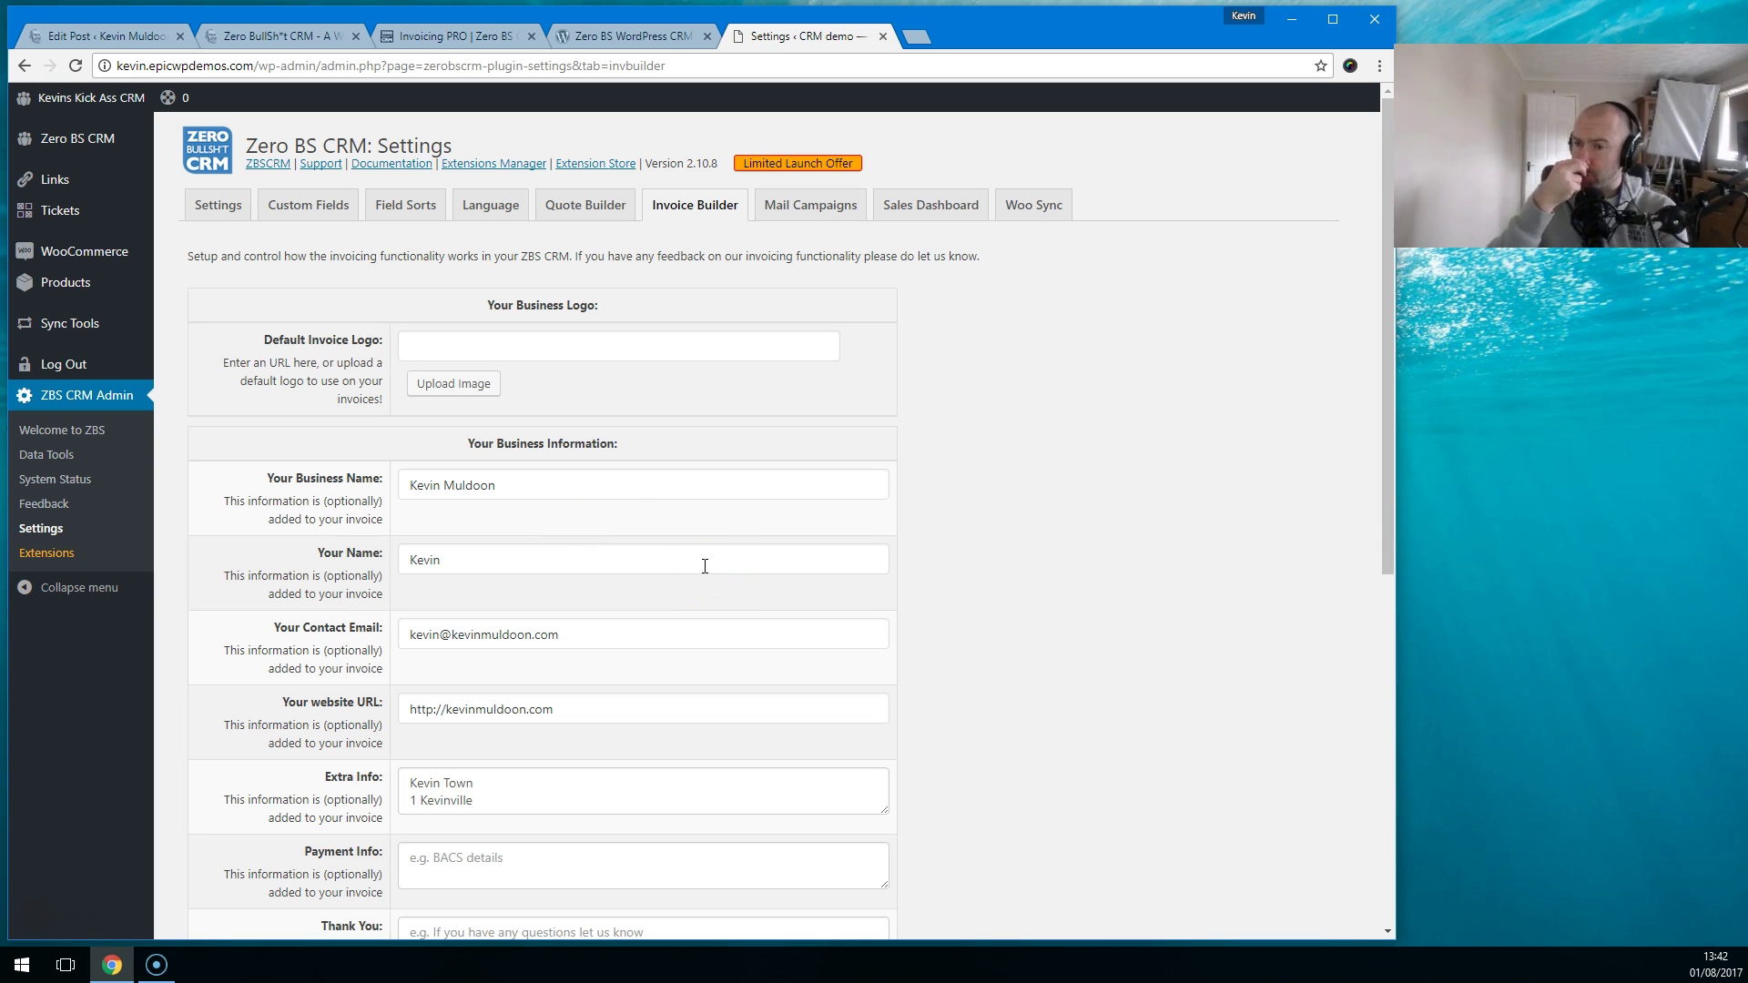
left_click(464, 344)
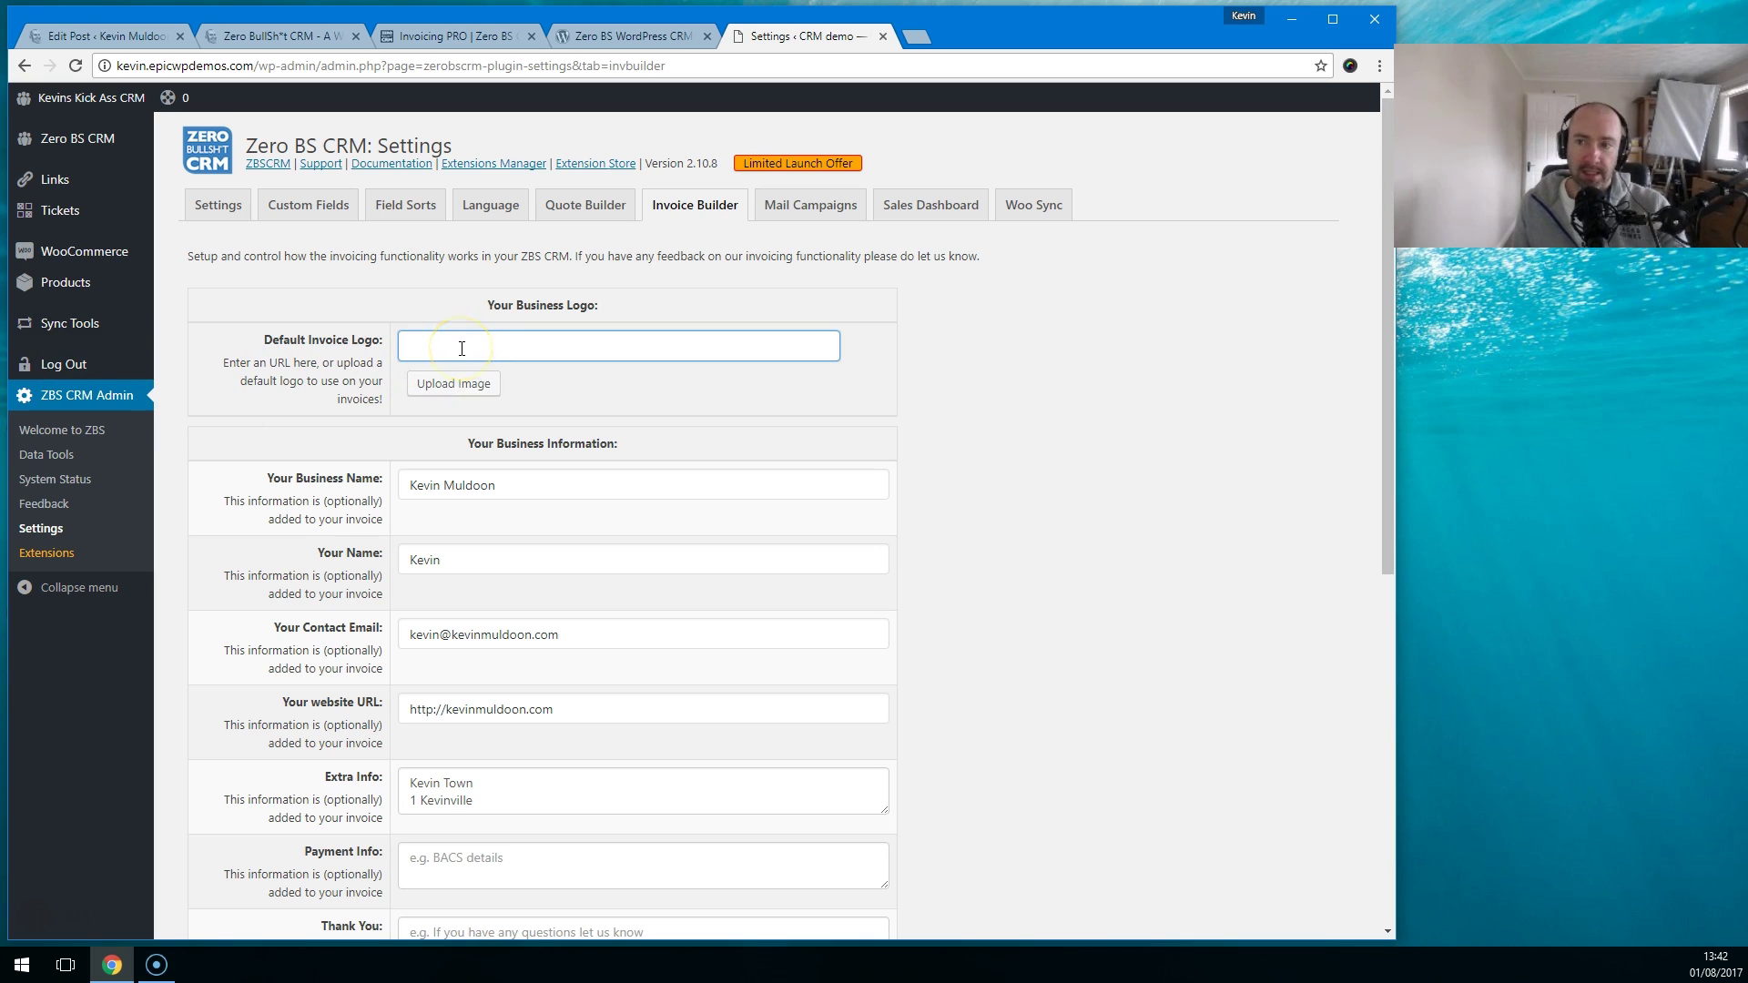
scroll(466, 446, "down", 7)
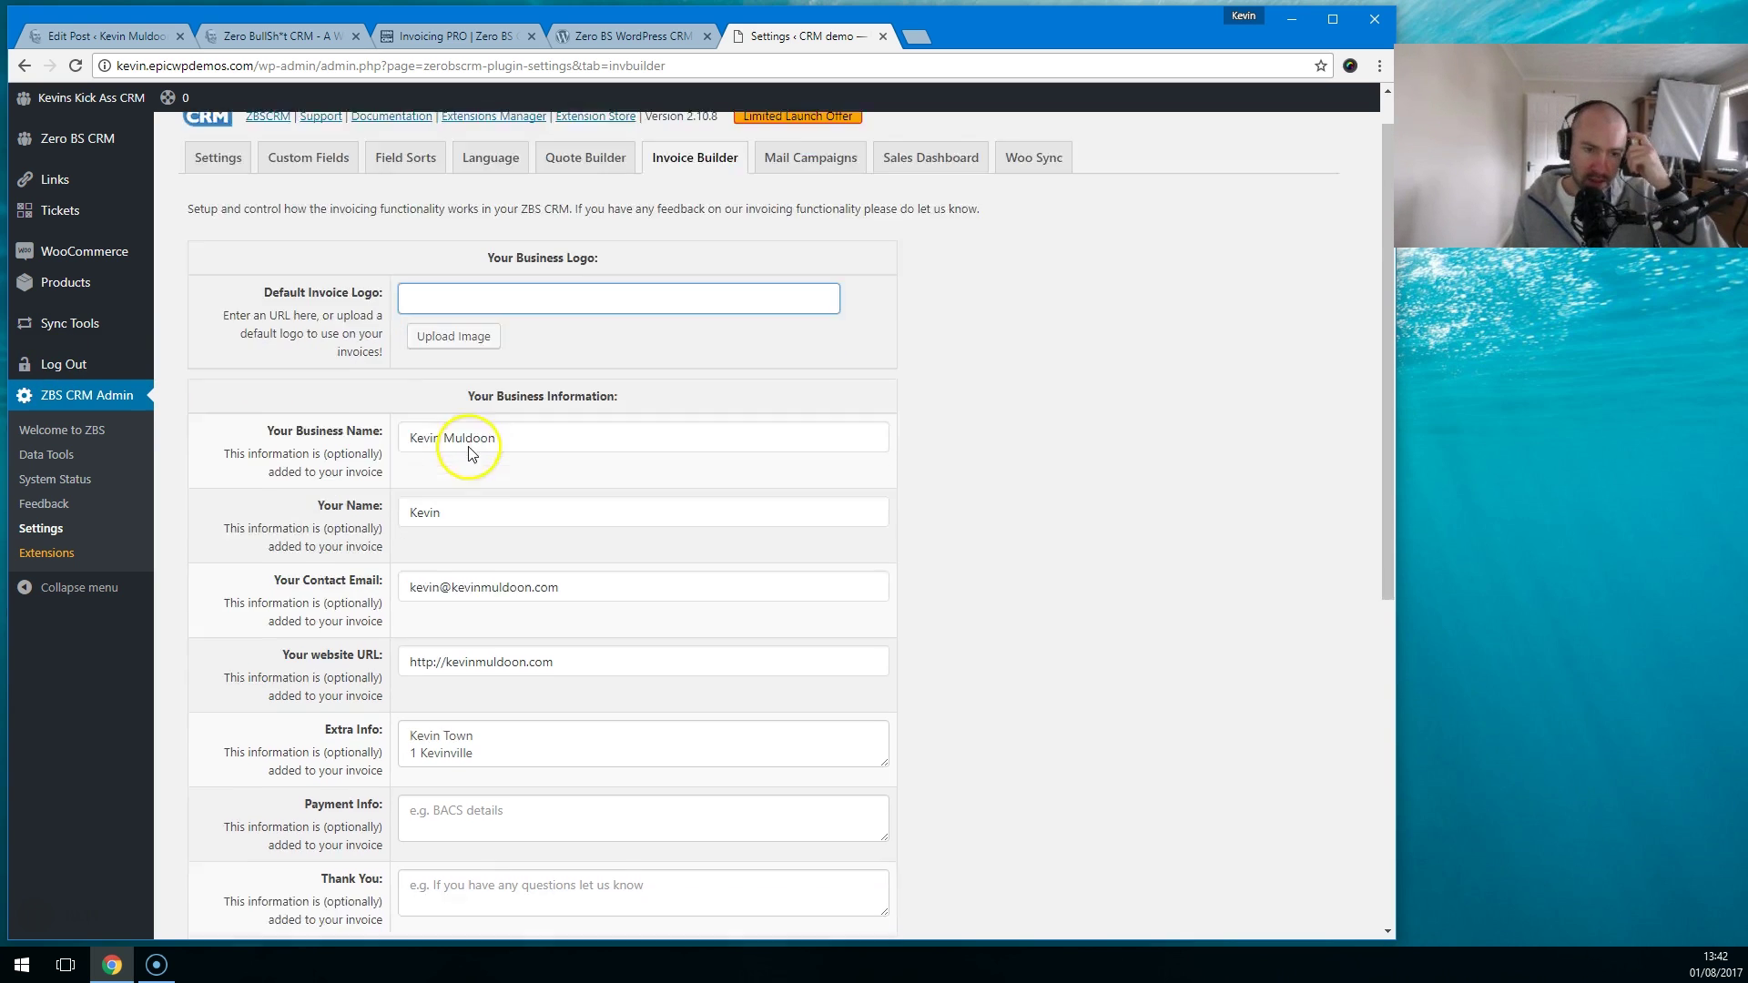
scroll(461, 495, "up", 6)
scroll(460, 495, "up", 1)
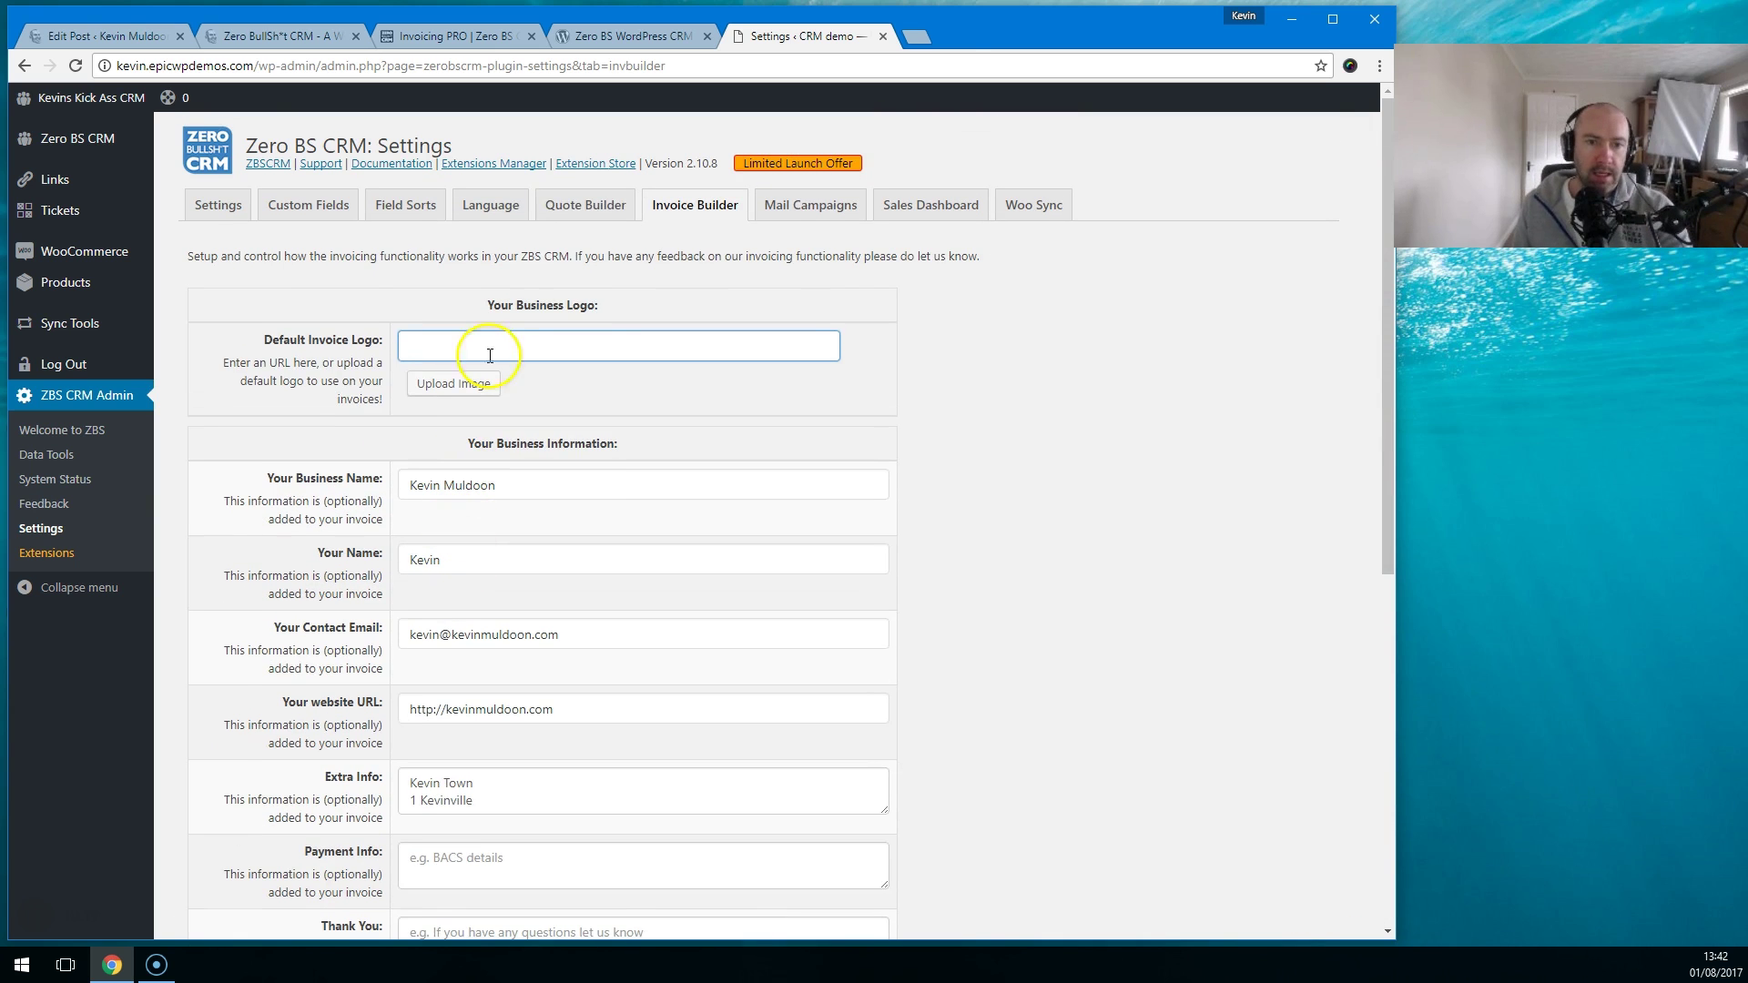
Step: Check the Mail Campaigns, Sales Dashboard and Woo Sync settings, and return to the Invoice Builder settings
left_click(813, 212)
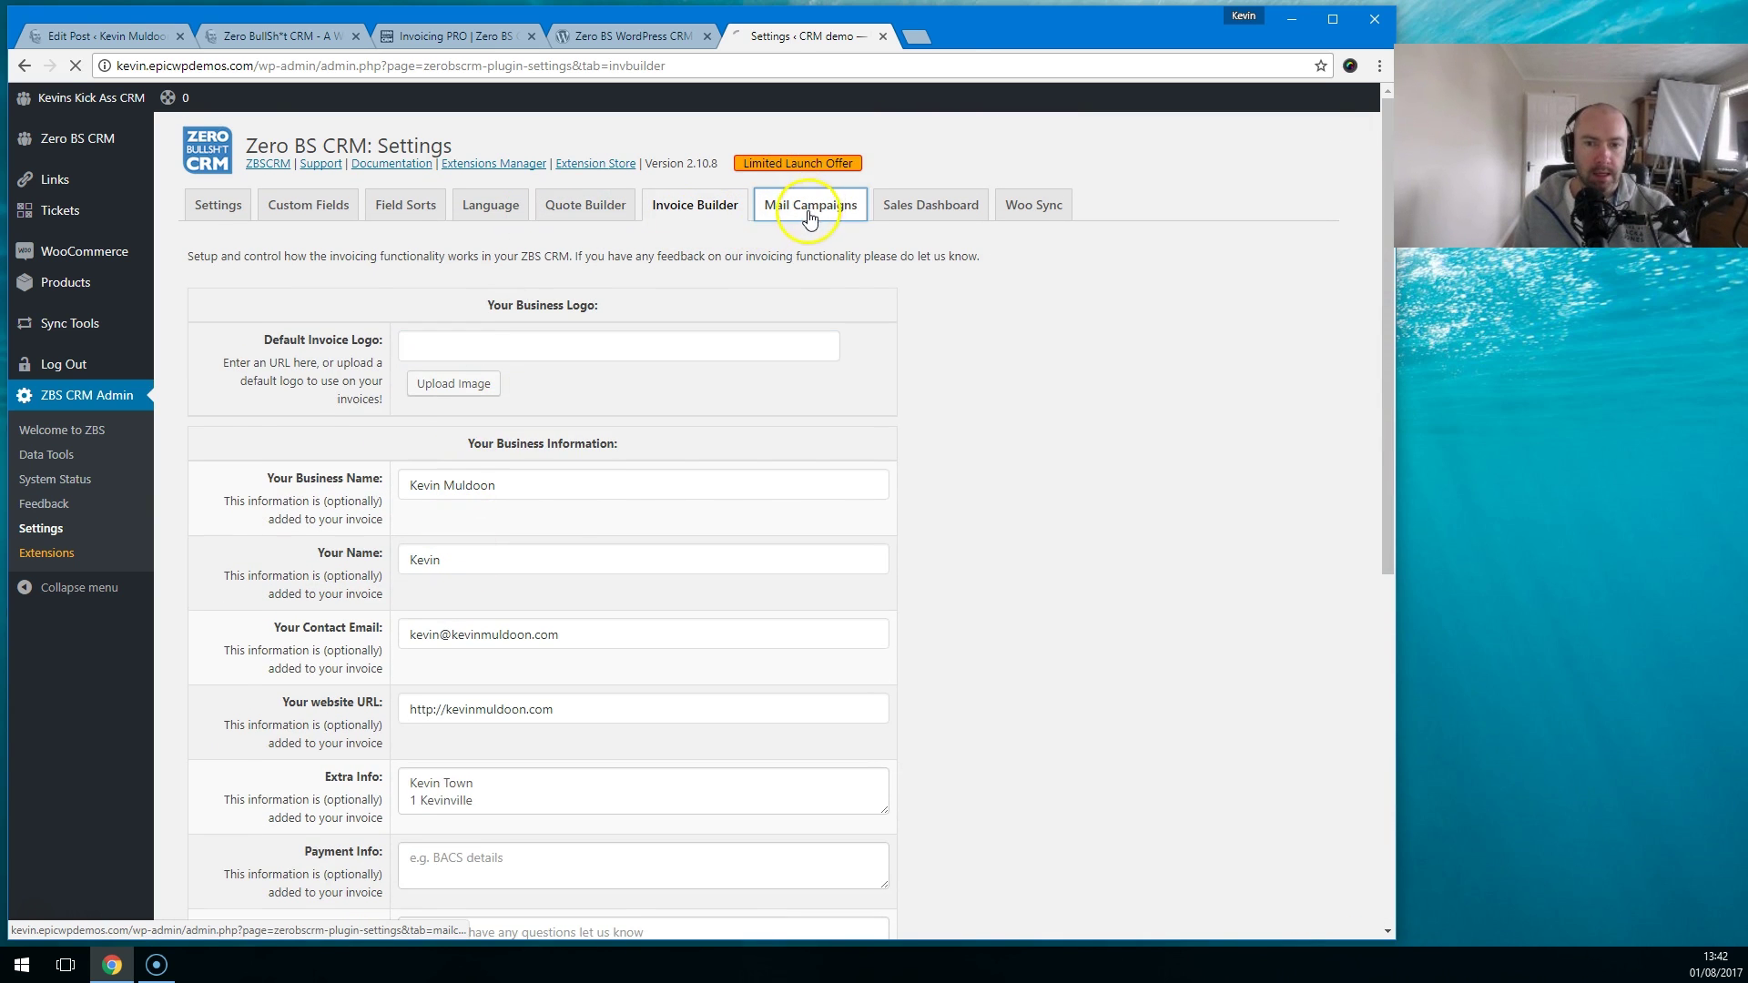
left_click(973, 212)
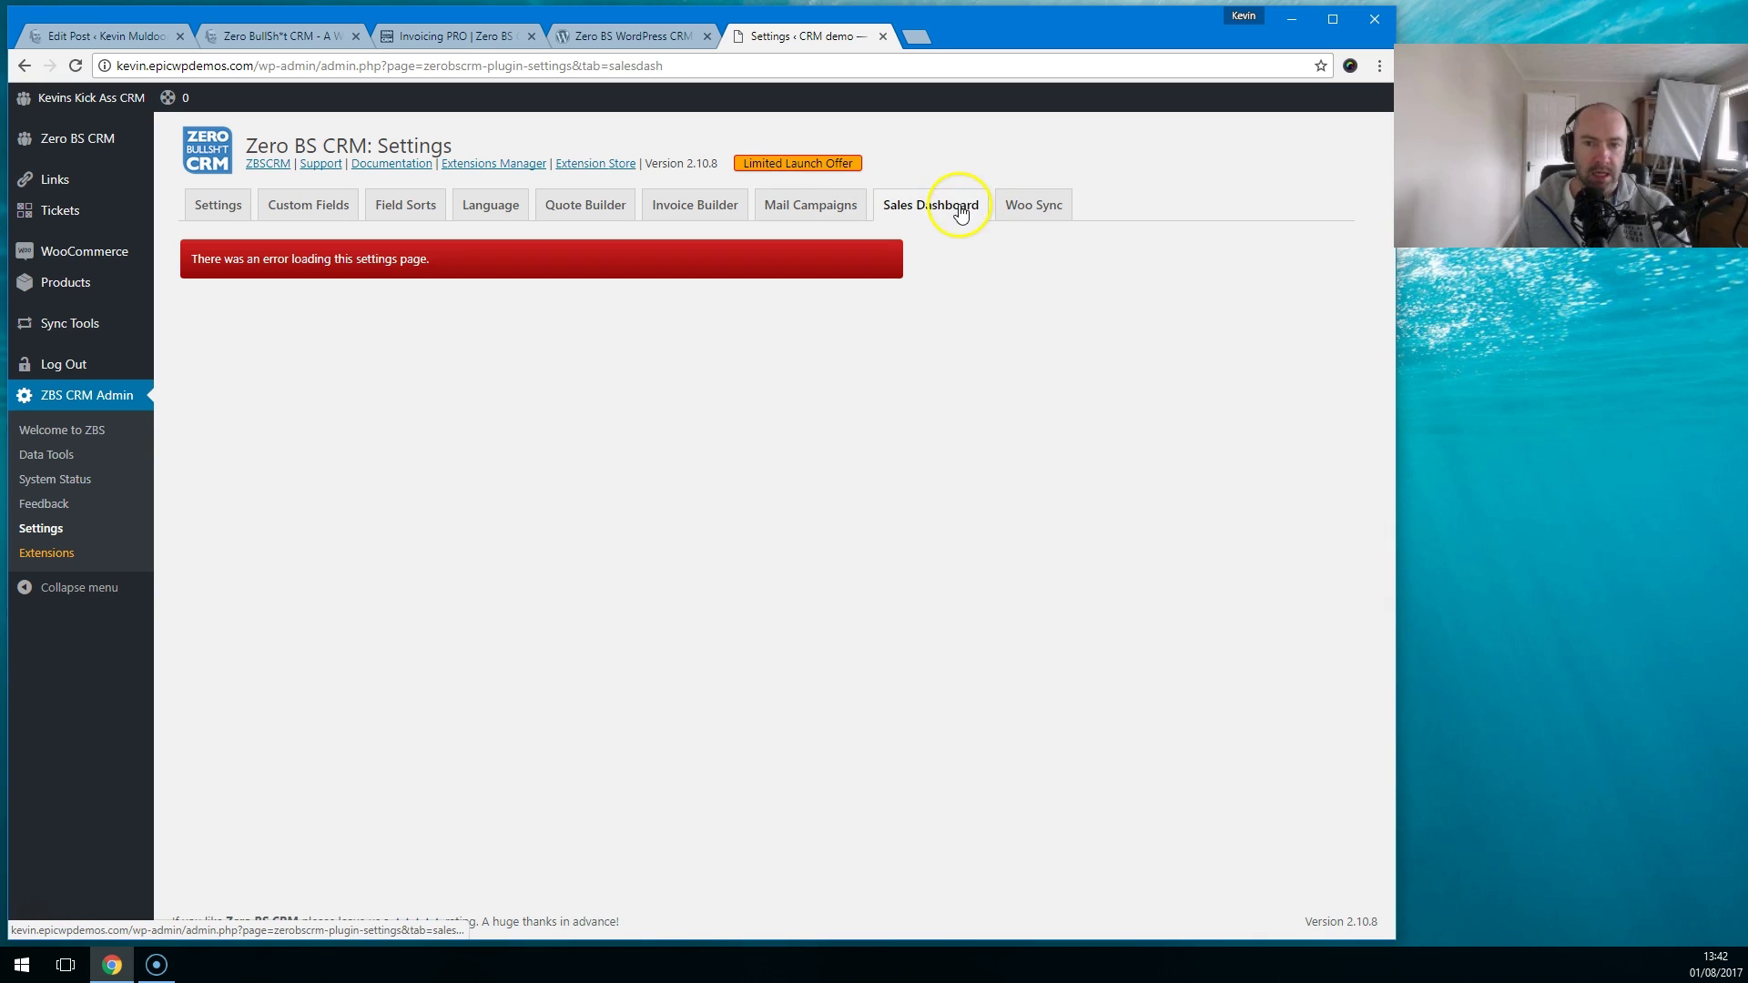
left_click(1030, 215)
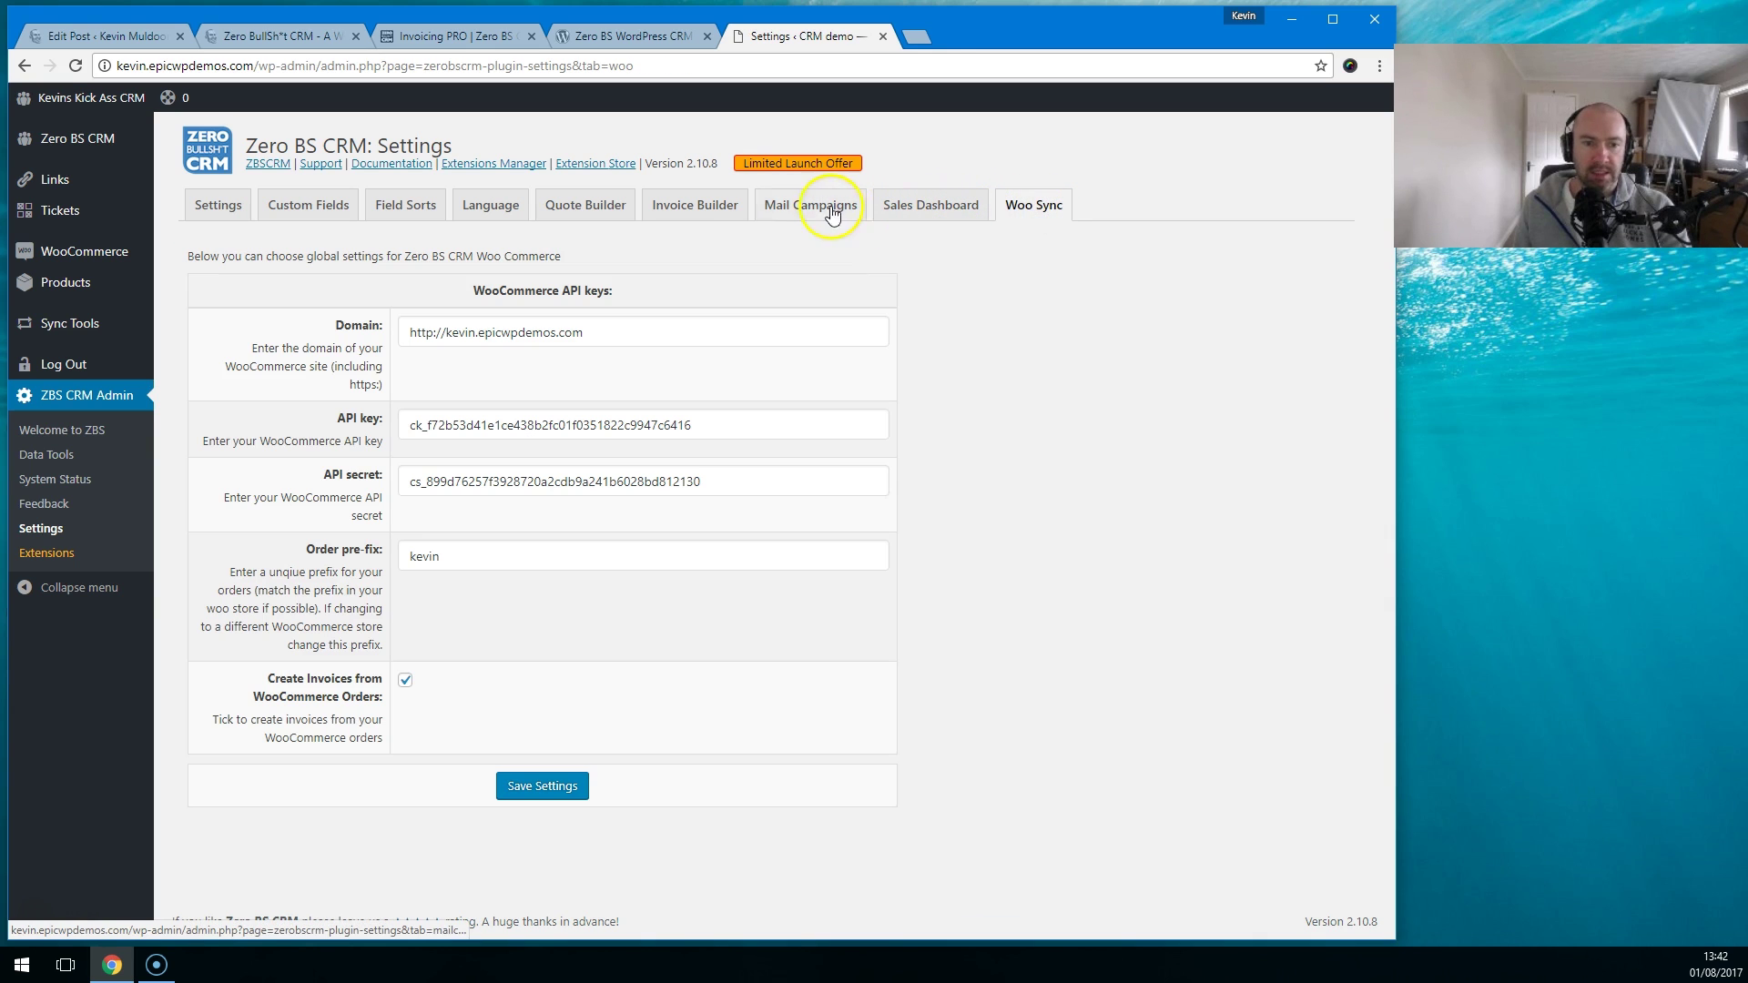
left_click(722, 212)
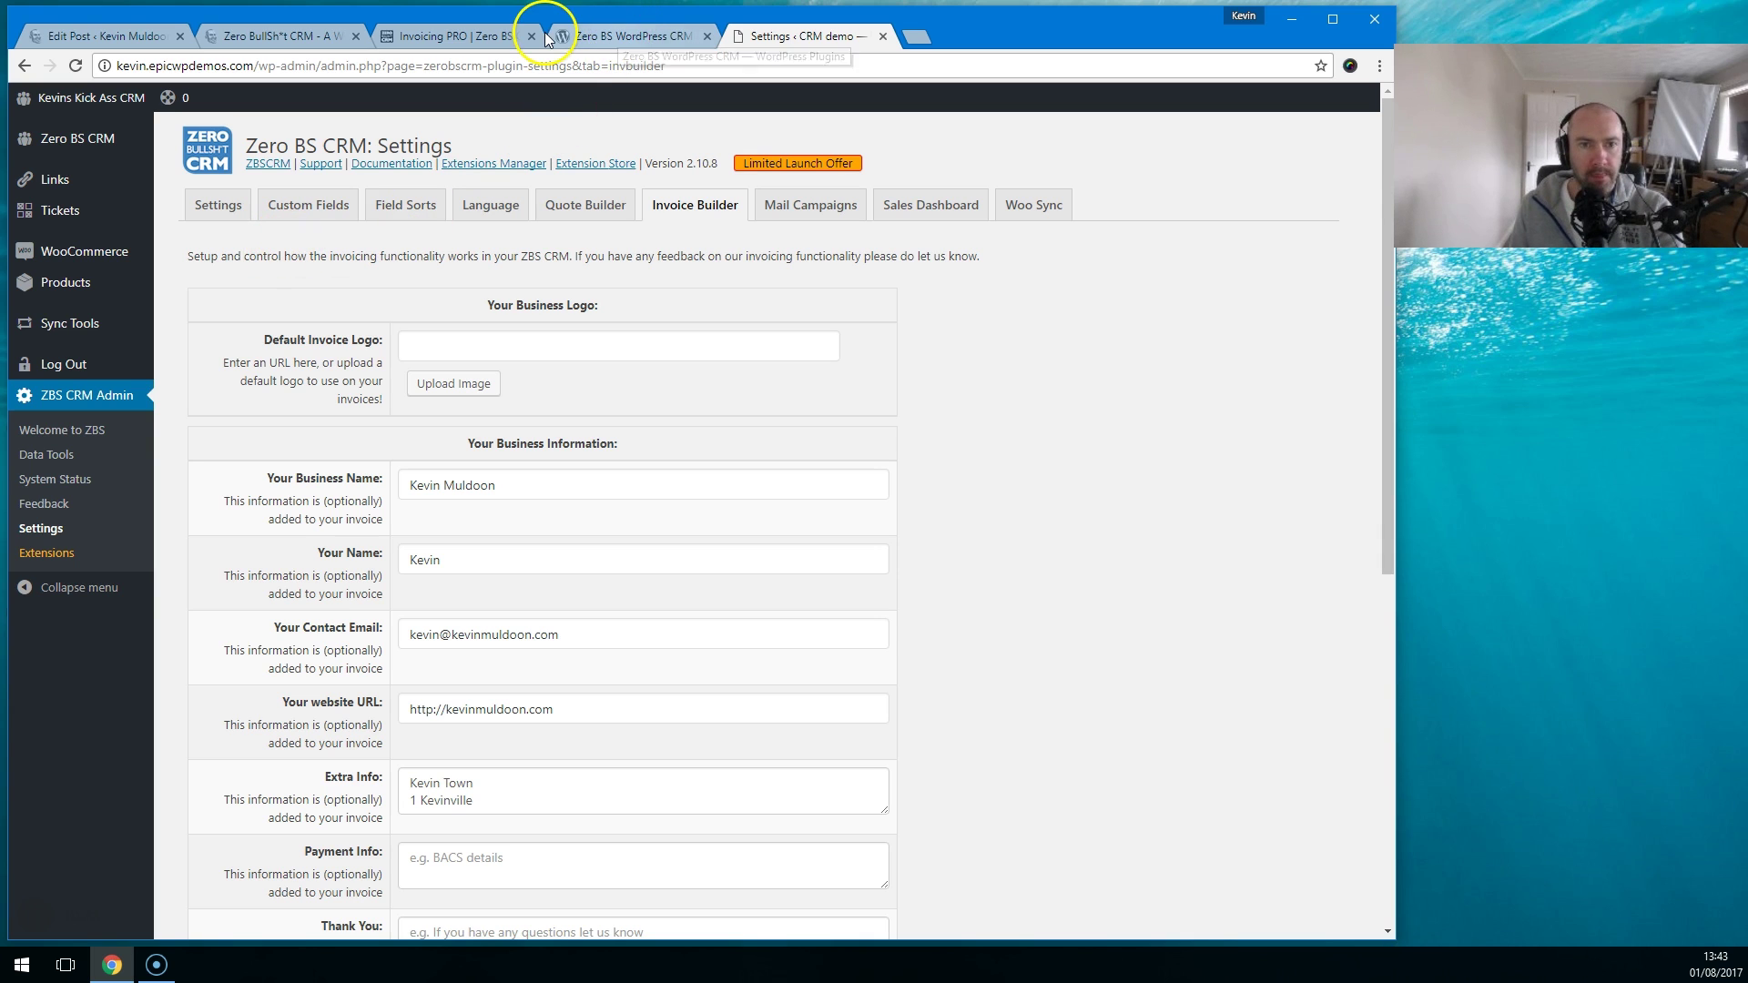
Step: Revisit the plugin's WordPress.org page and the Invoicing PRO product page, and go back to the Zero BS CRM extensions catalogue
left_click(637, 36)
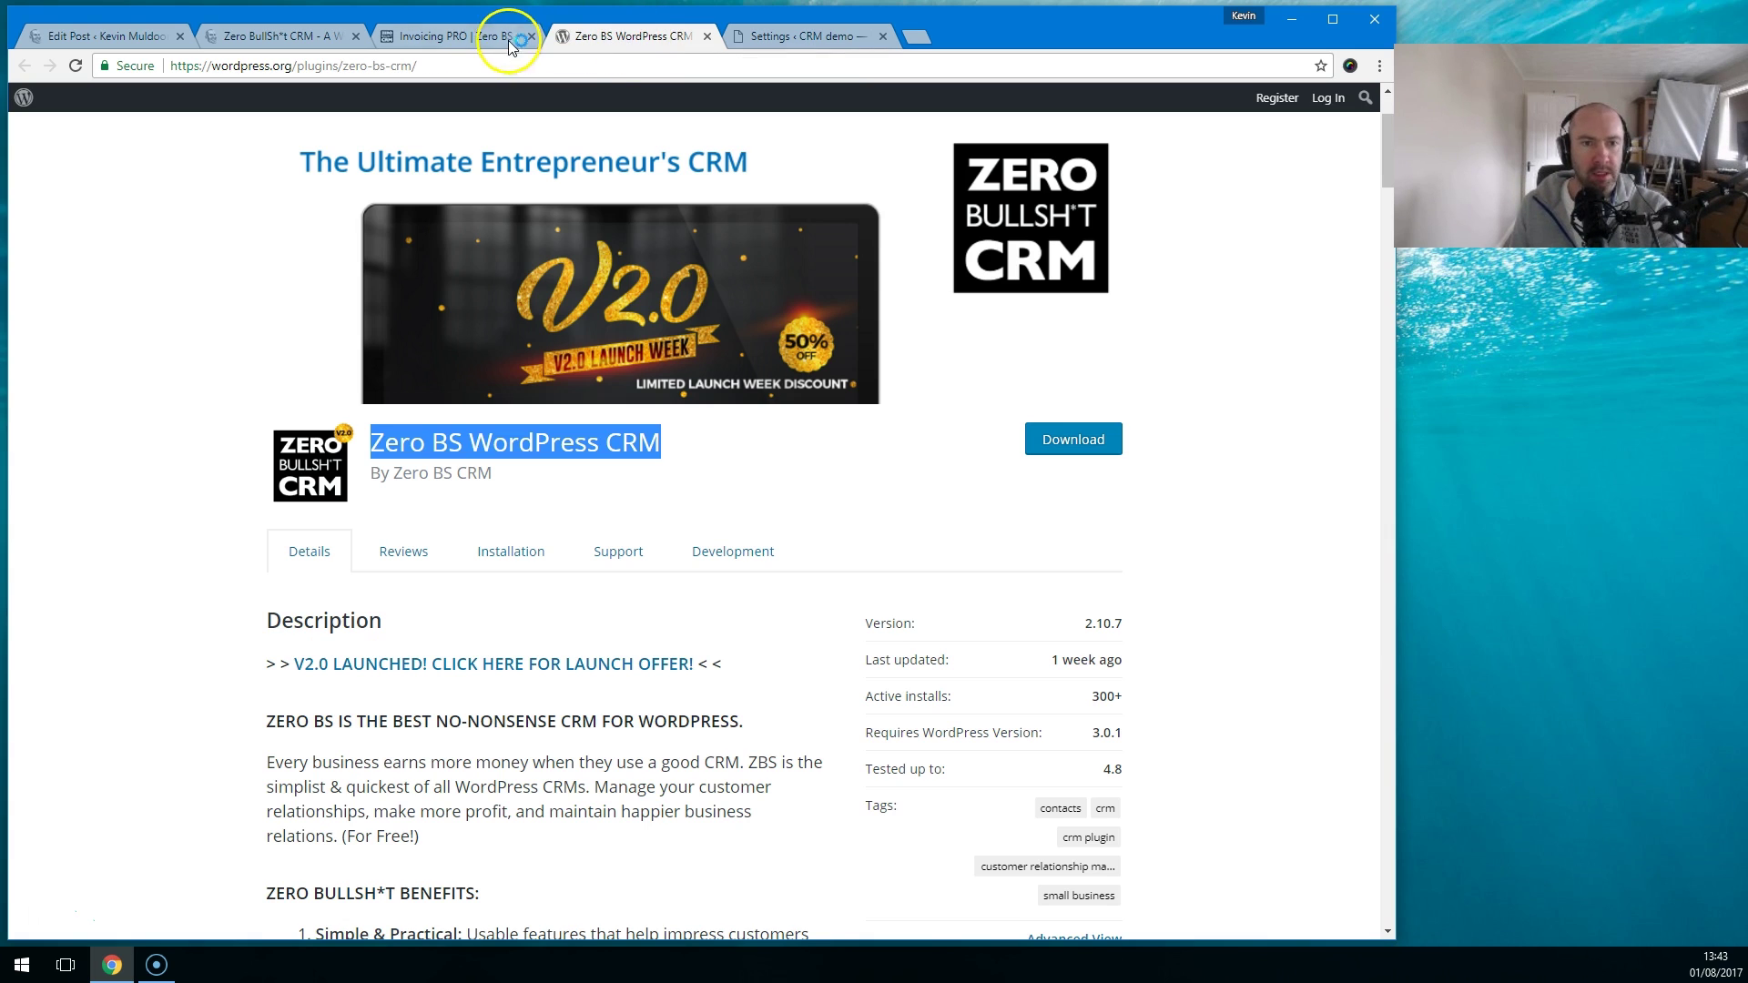
left_click(468, 38)
scroll(507, 312, "up", 2)
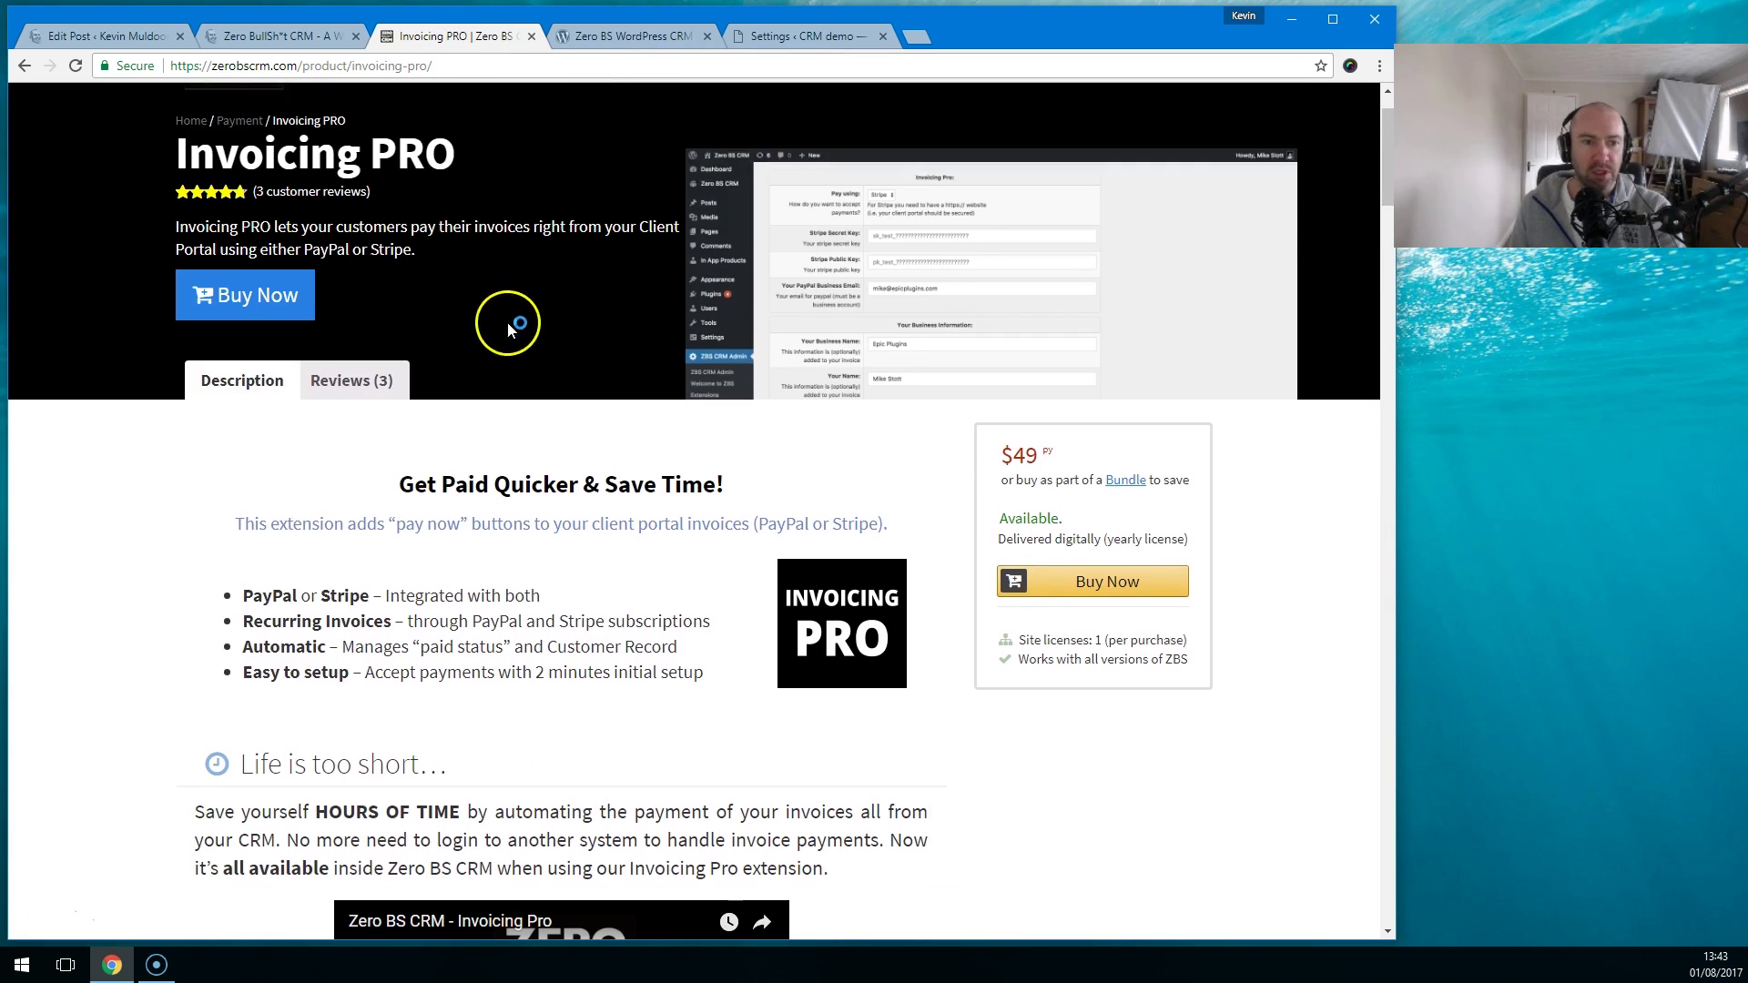
left_click(24, 69)
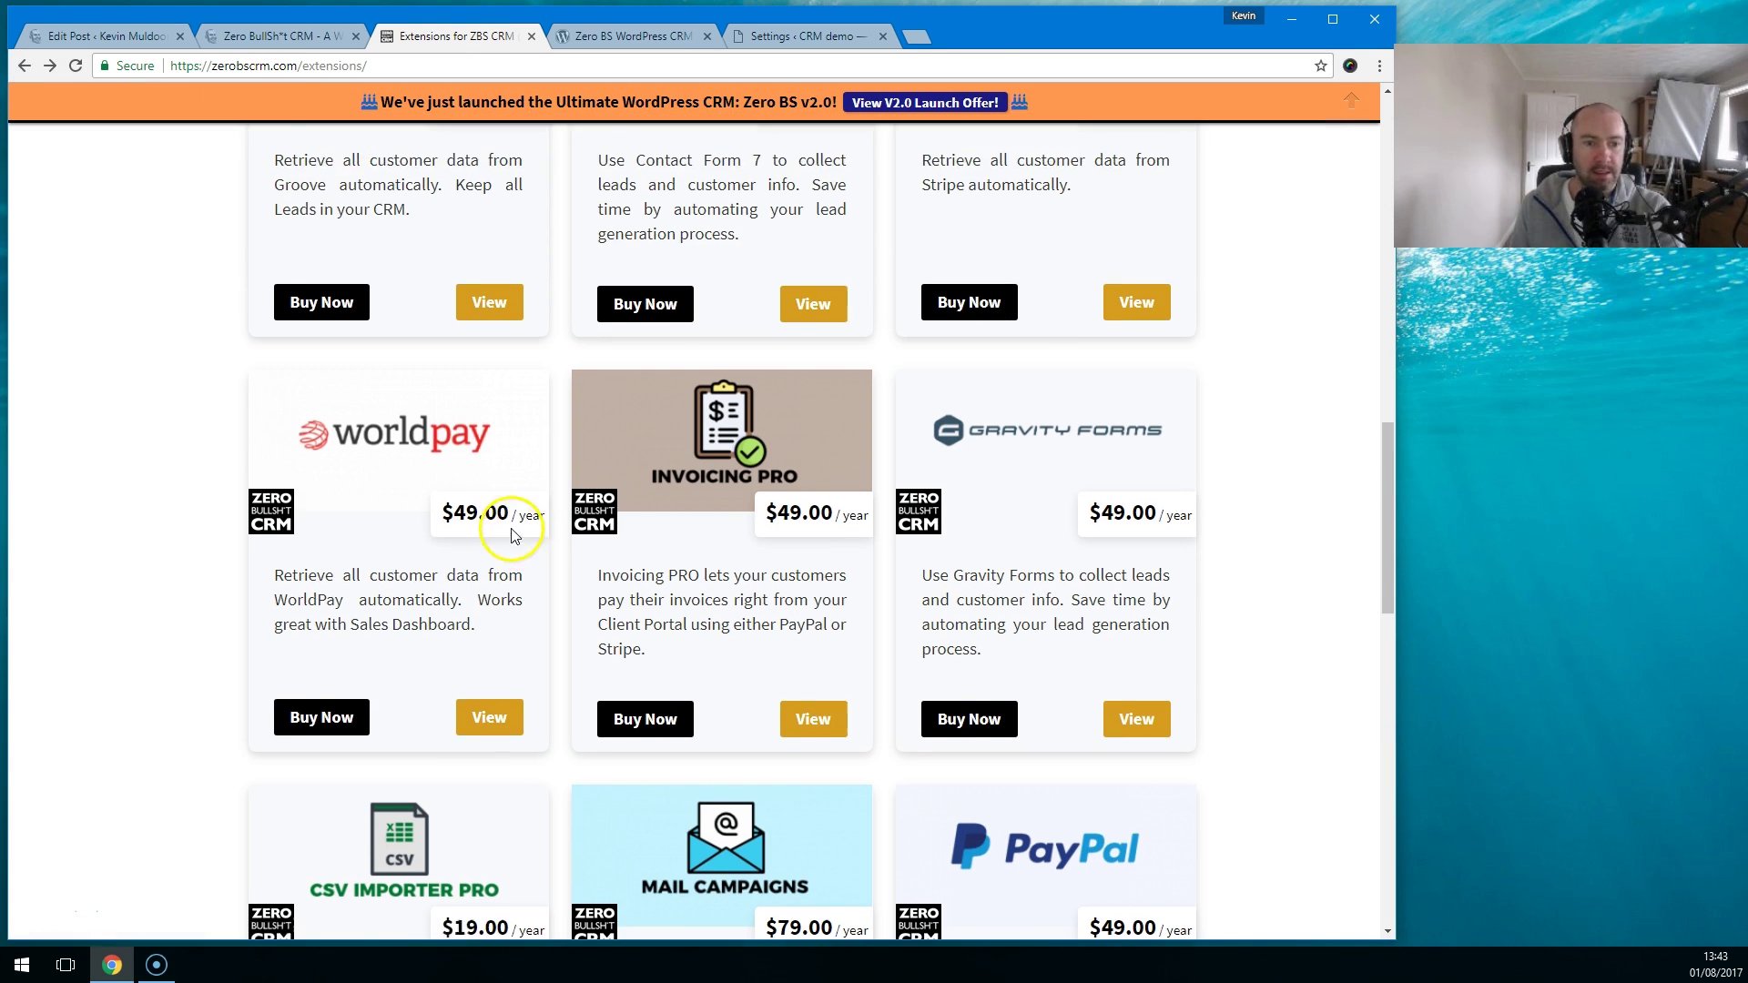
Step: Browse the extensions catalogue to examine the available integrations and their yearly prices
scroll(496, 510, "up", 5)
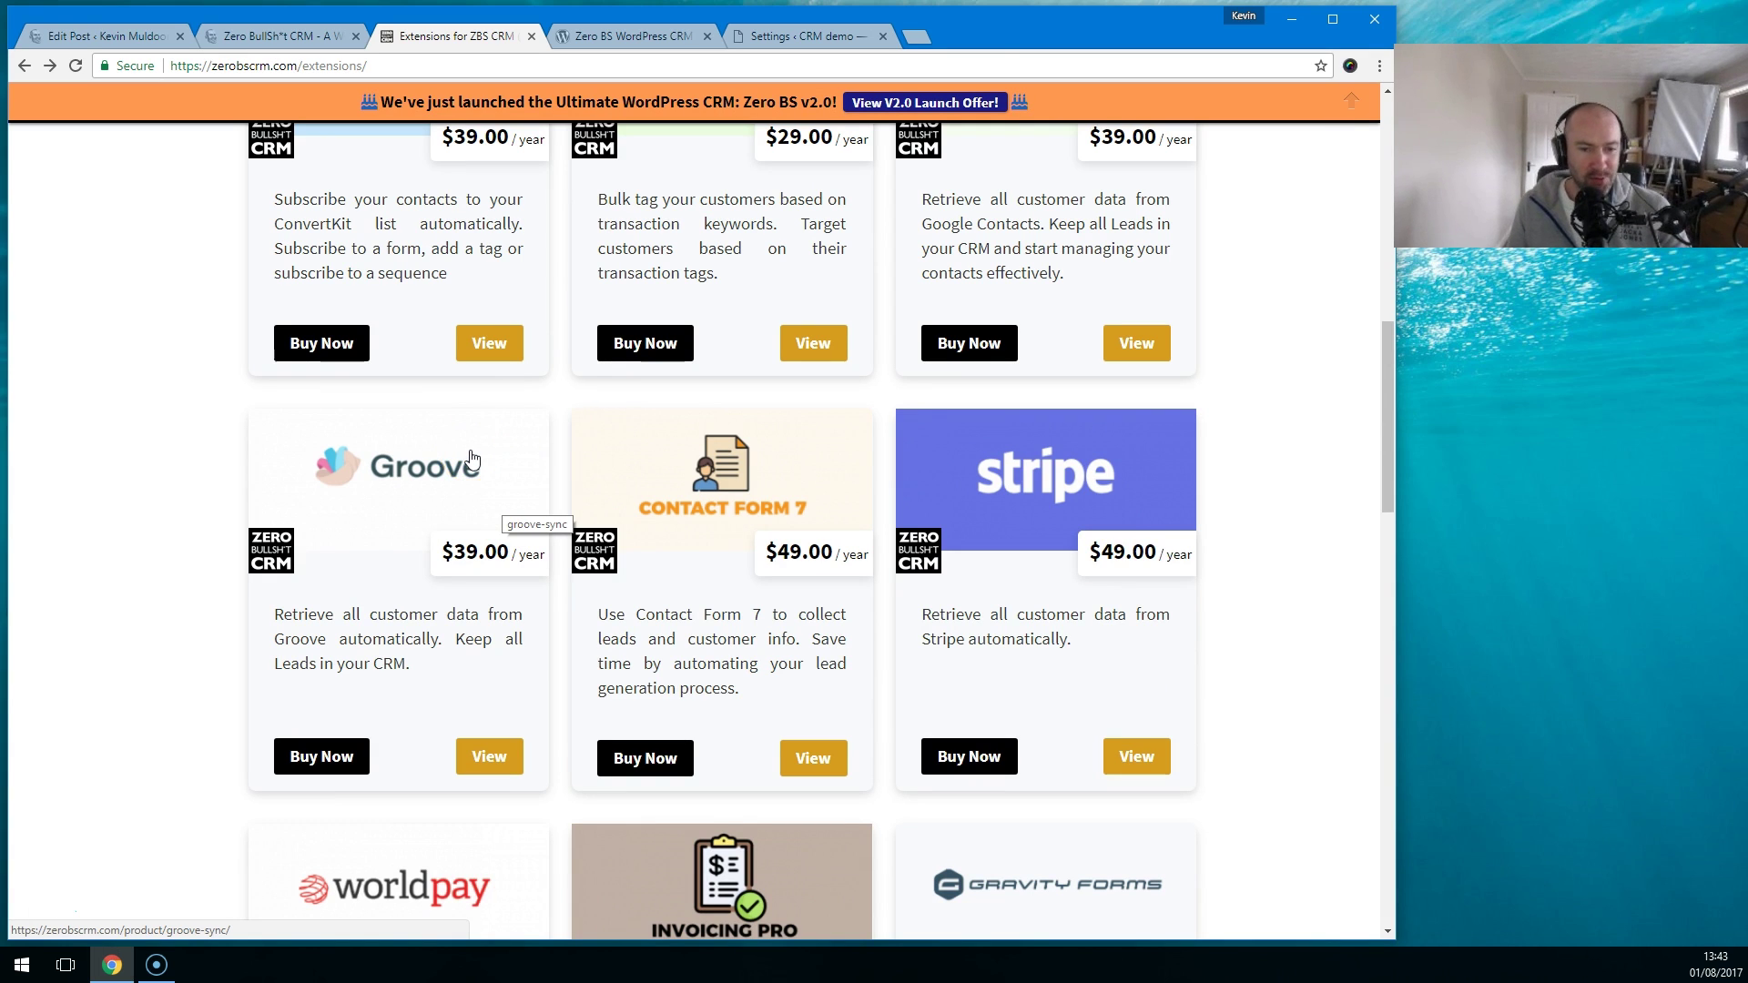
scroll(471, 458, "up", 9)
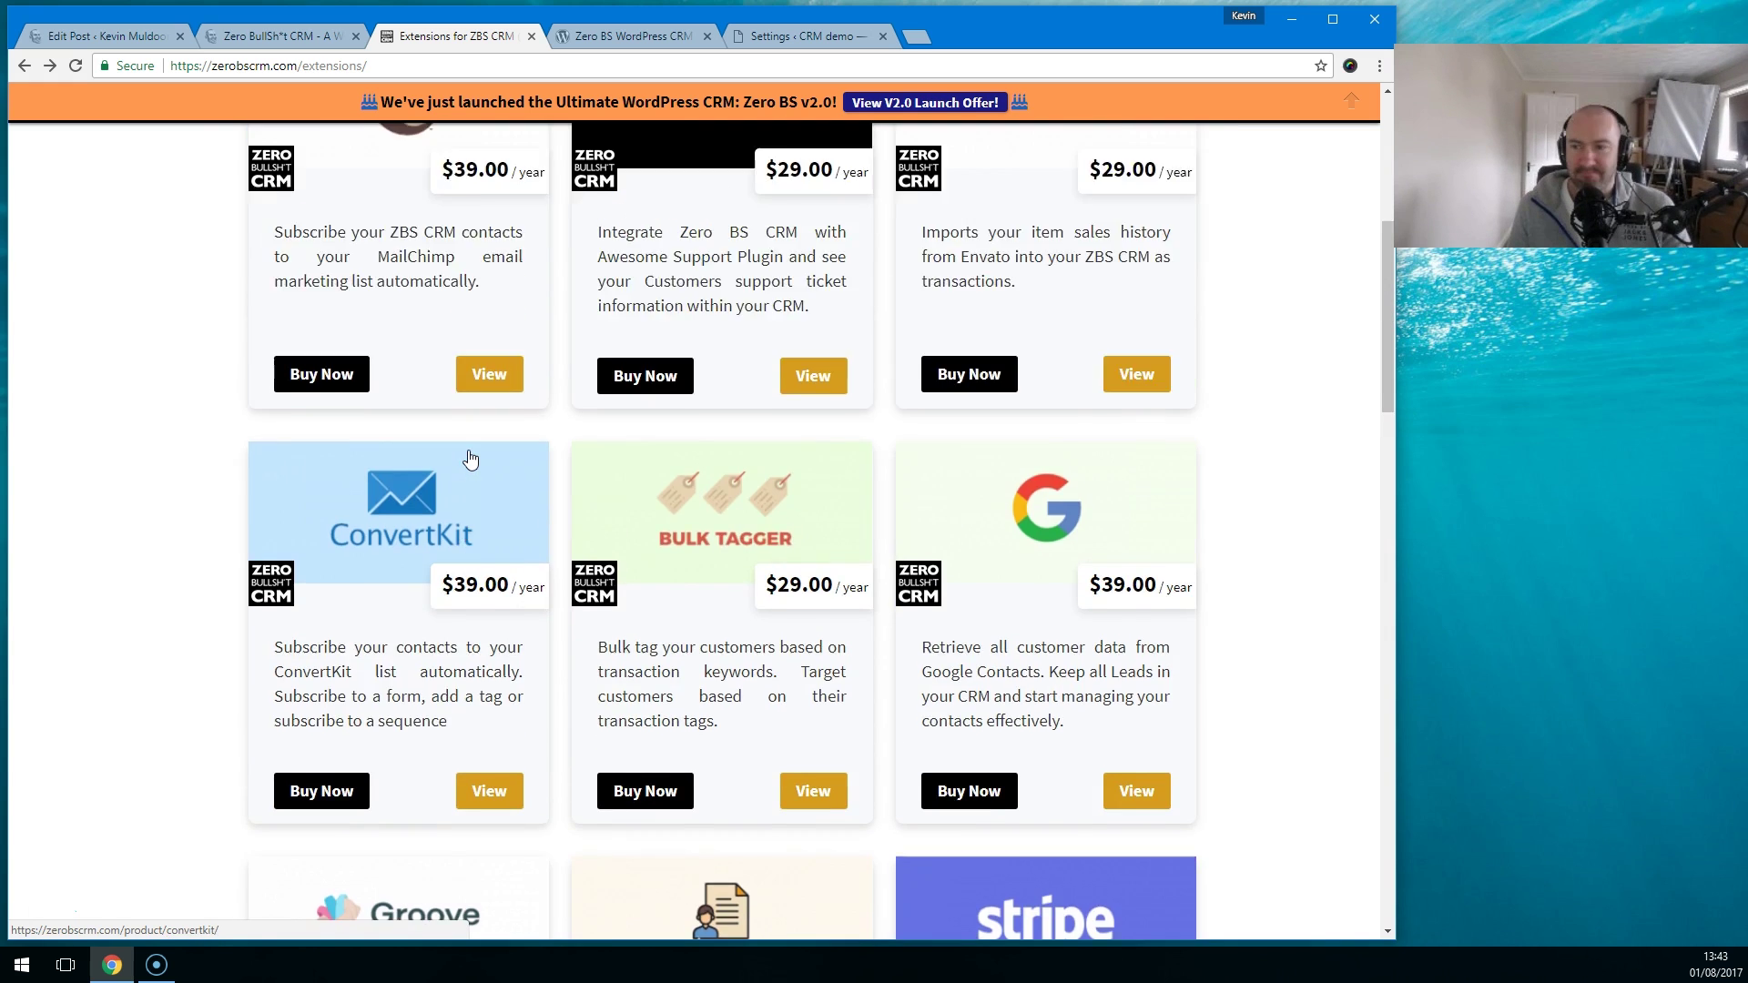
scroll(470, 458, "down", 4)
scroll(470, 457, "up", 3)
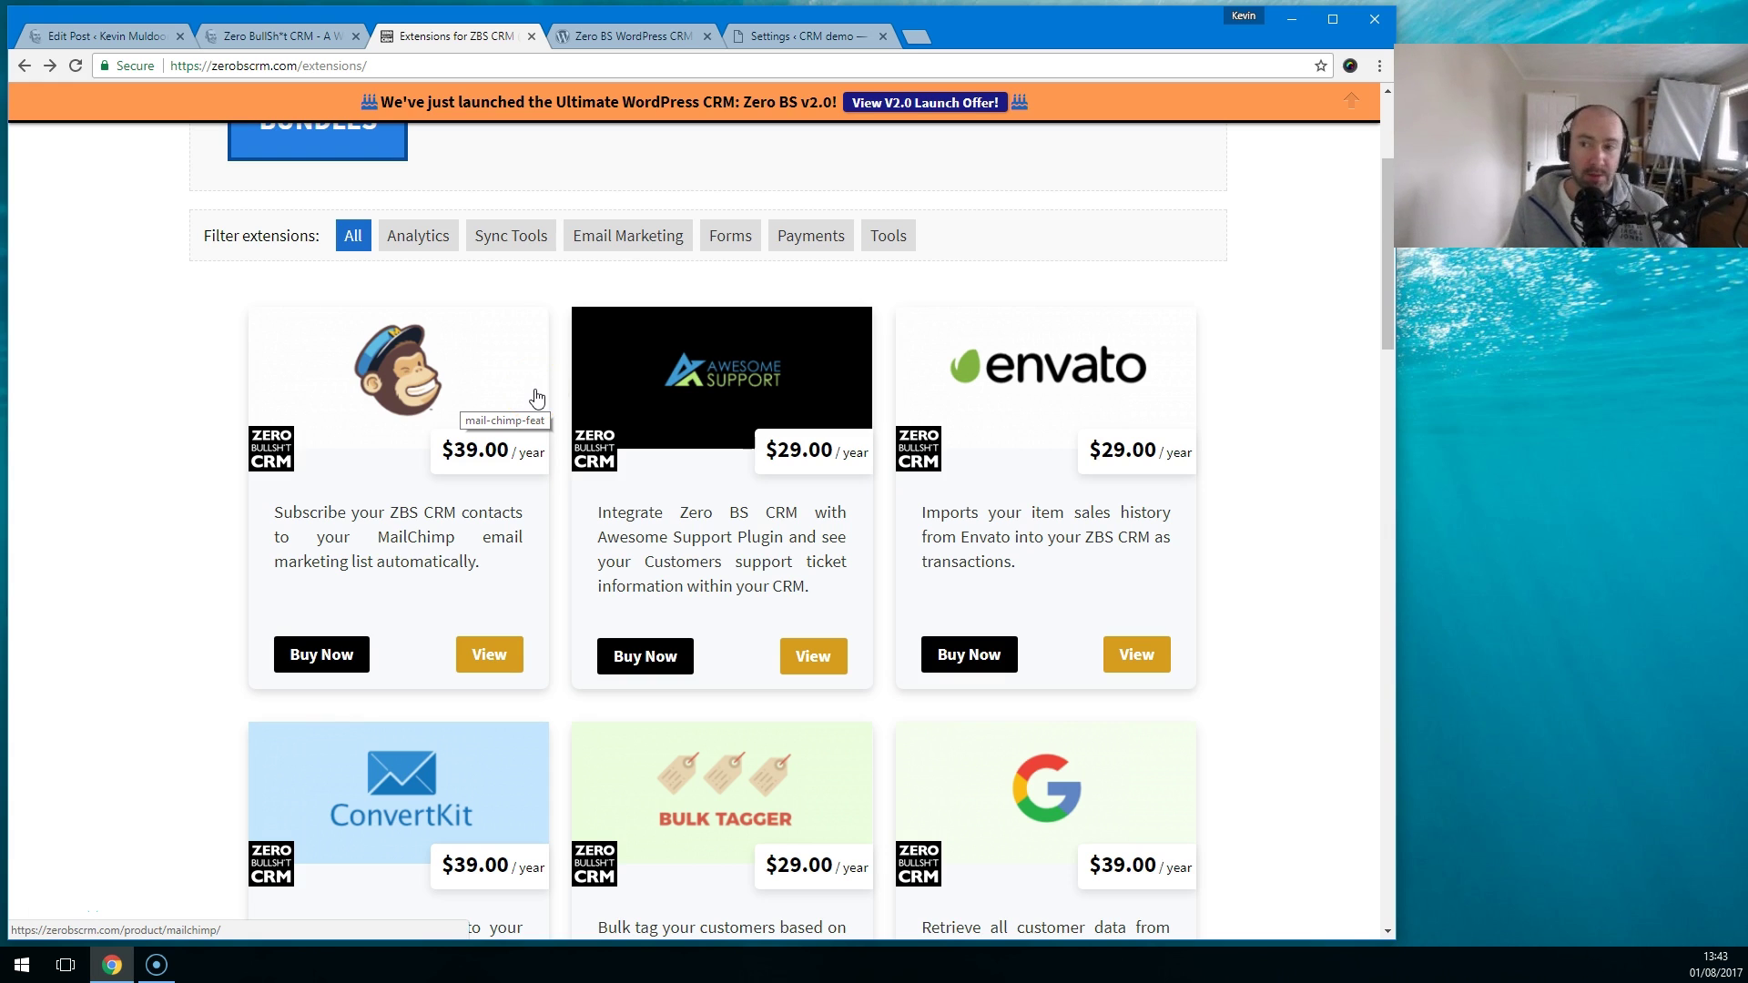
scroll(487, 569, "down", 4)
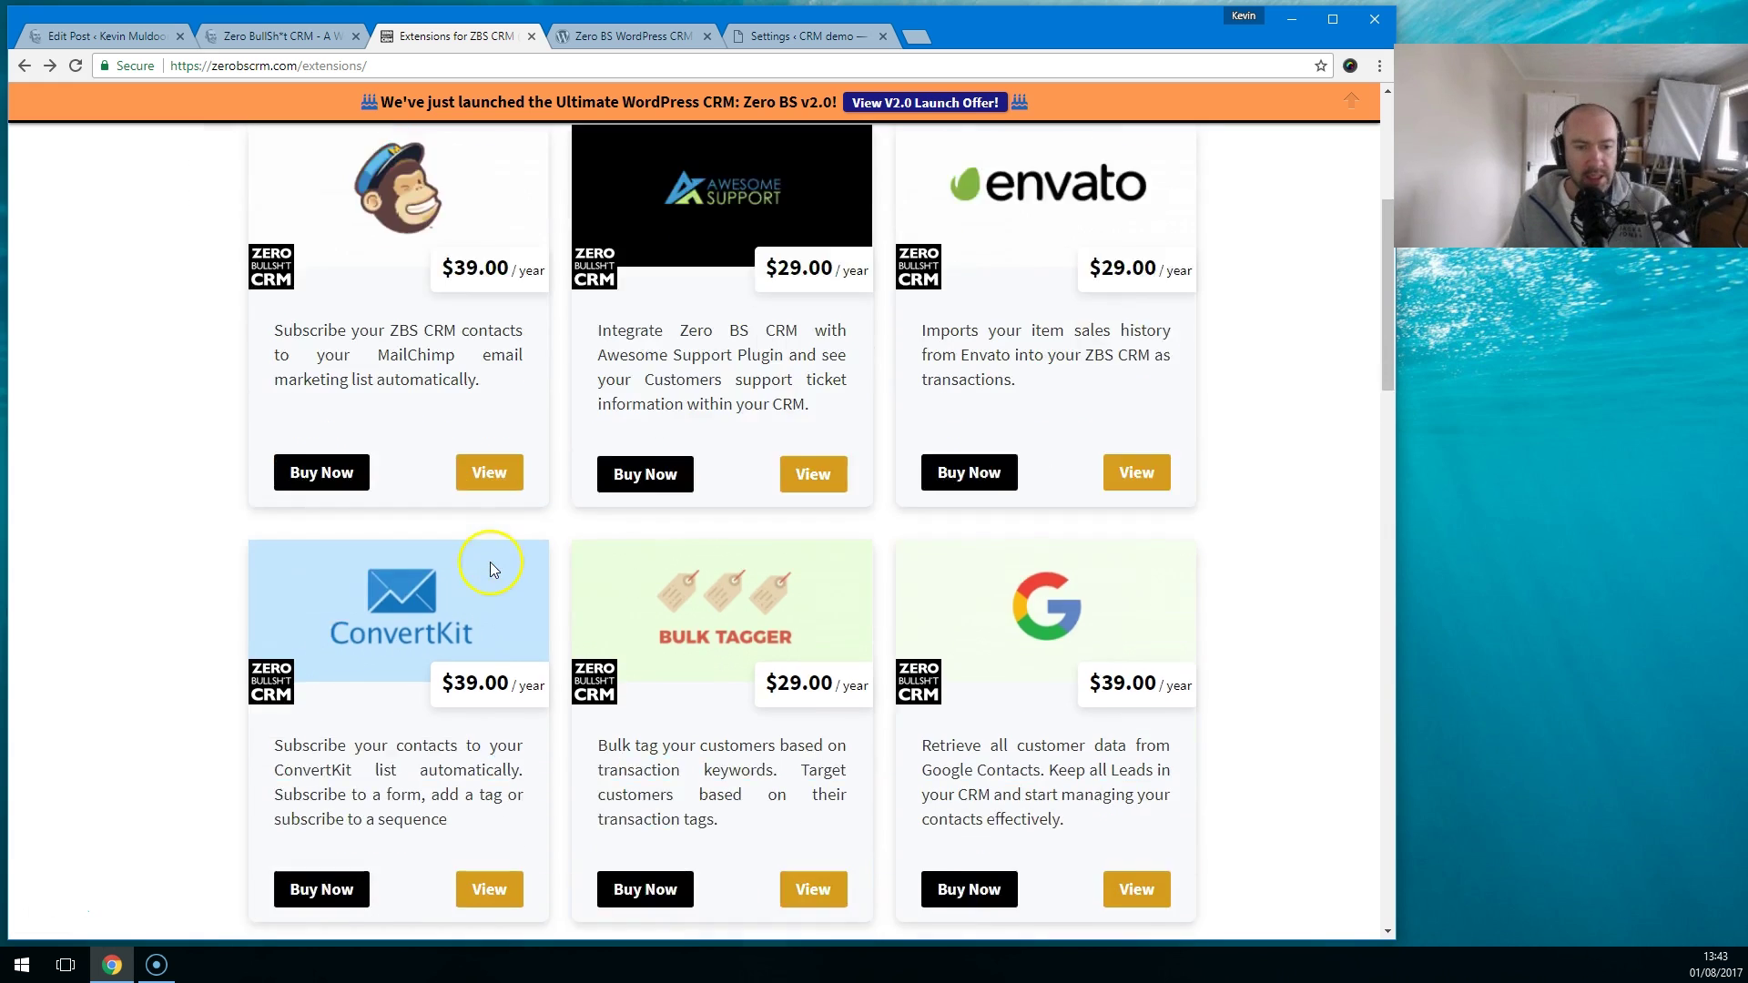
scroll(1088, 364, "up", 4)
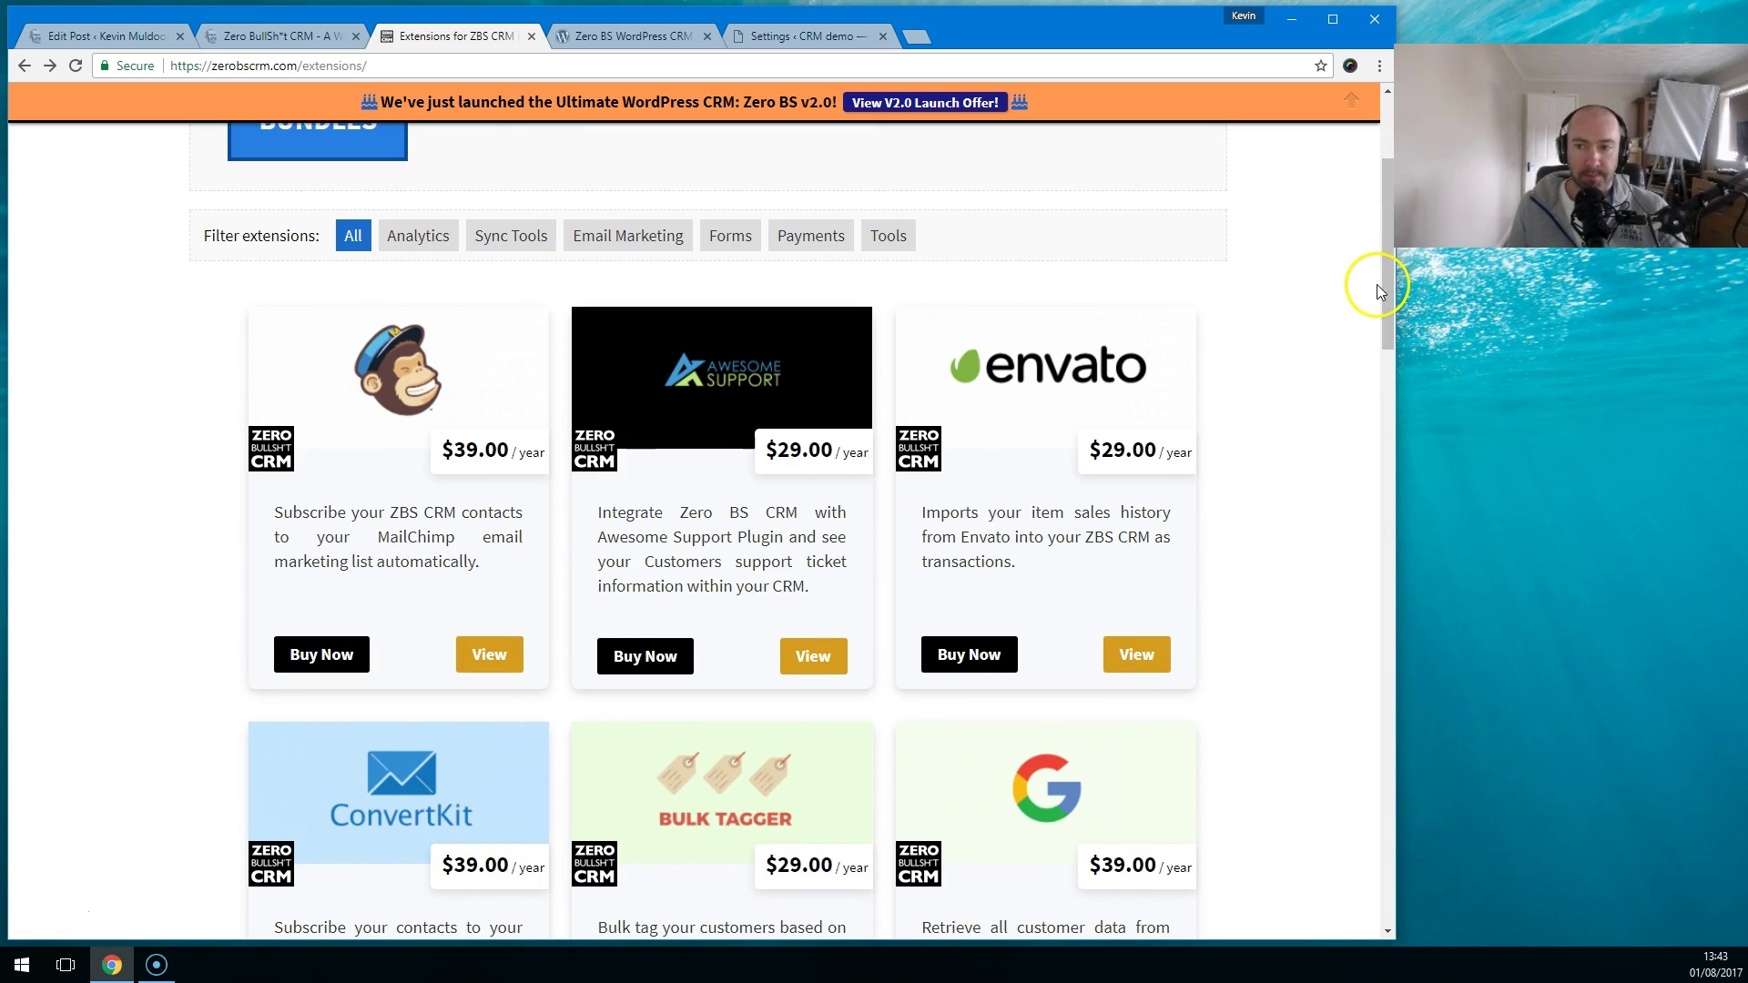
Step: Compare the yearly prices of CSV Importer Pro and Sales Dashboard, and check the MailChimp extension's description in the catalogue
left_click_drag(1385, 322, 1375, 670)
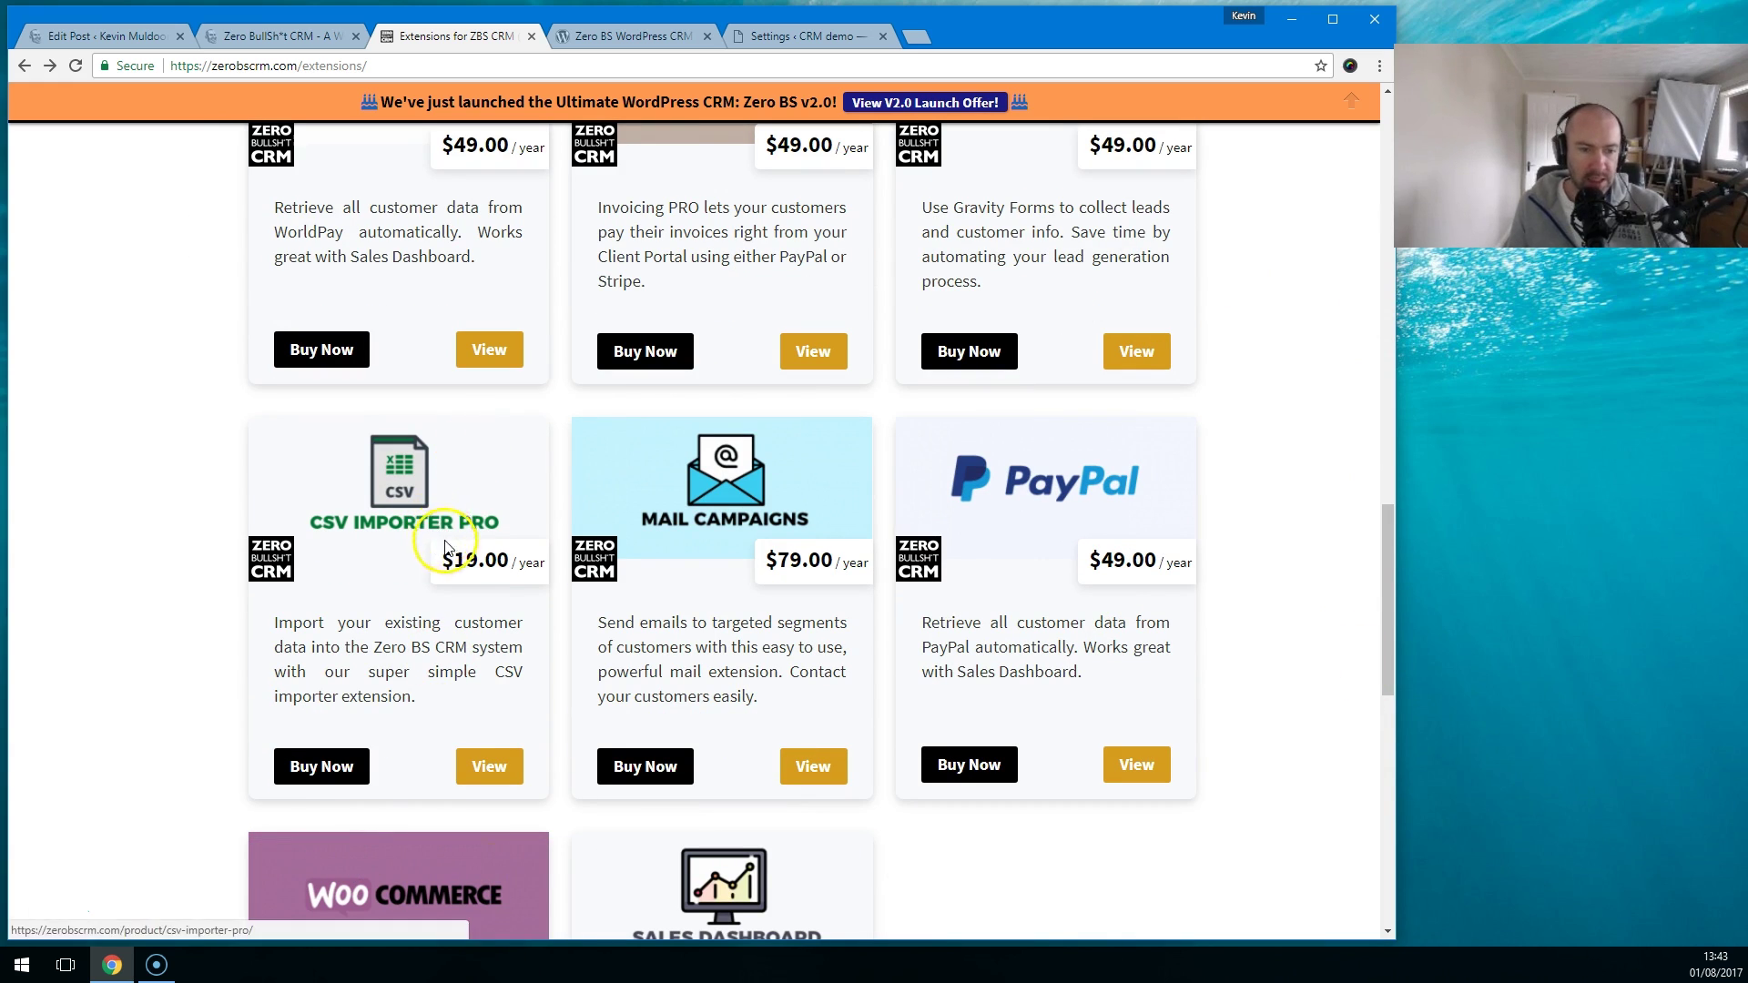
left_click_drag(441, 560, 510, 562)
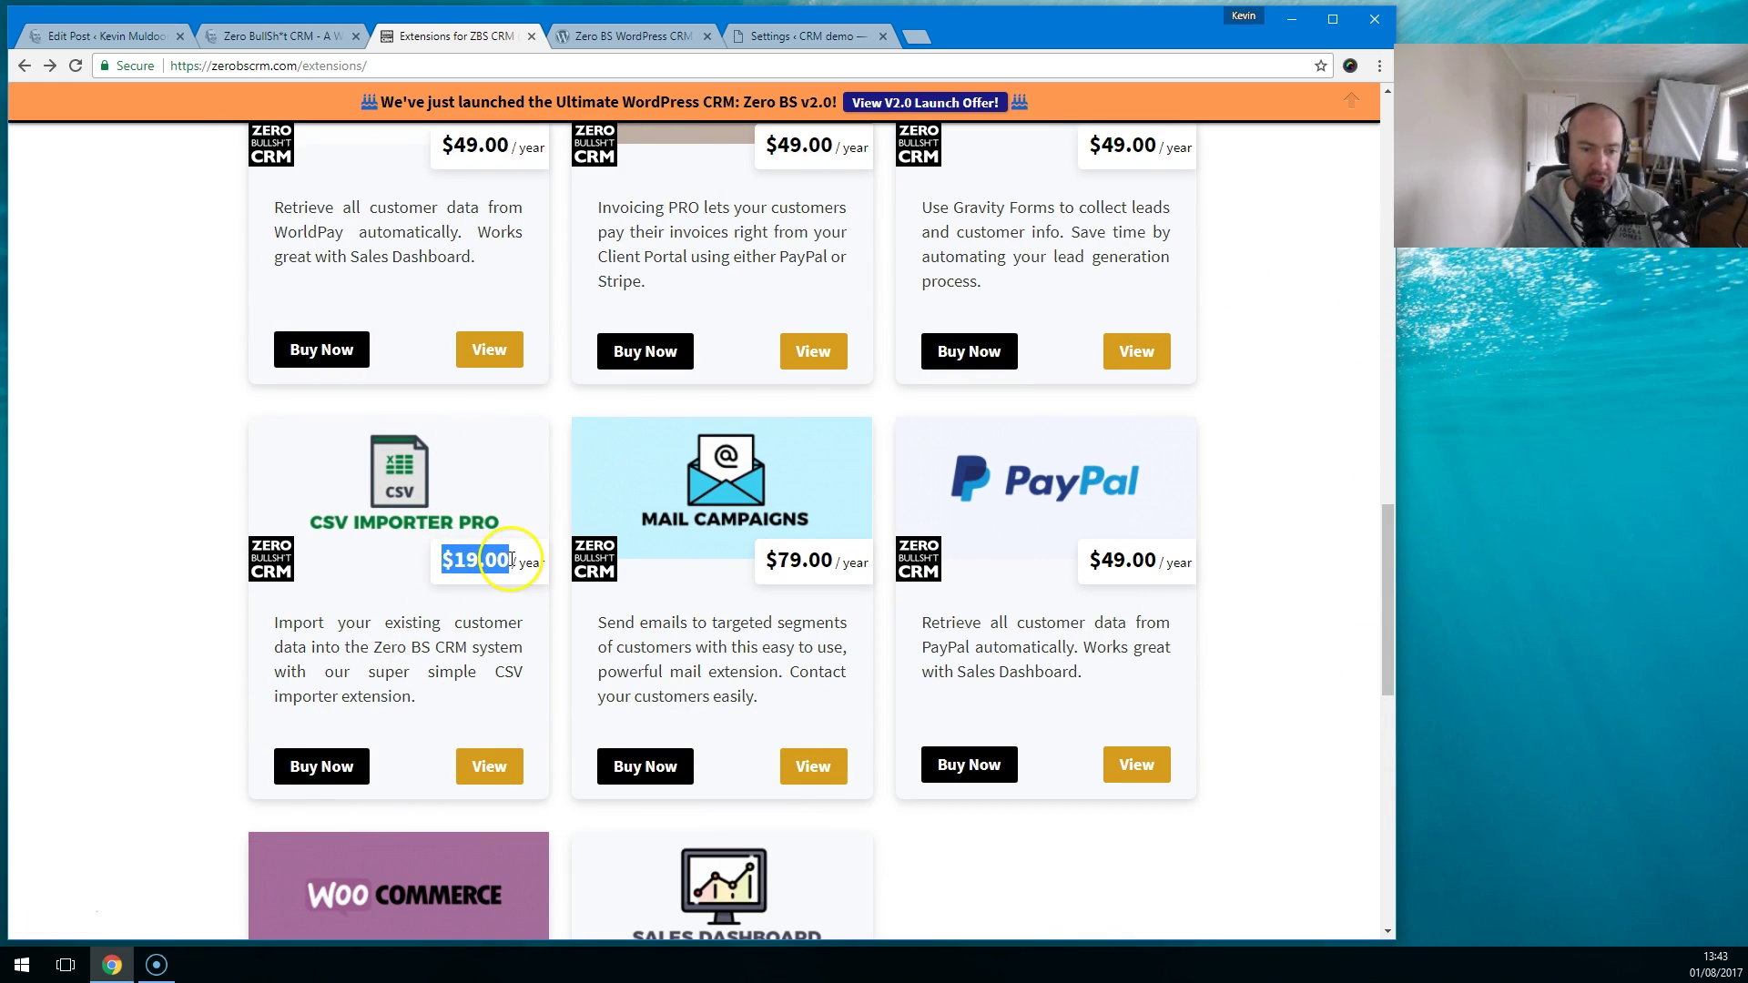
scroll(531, 601, "down", 4)
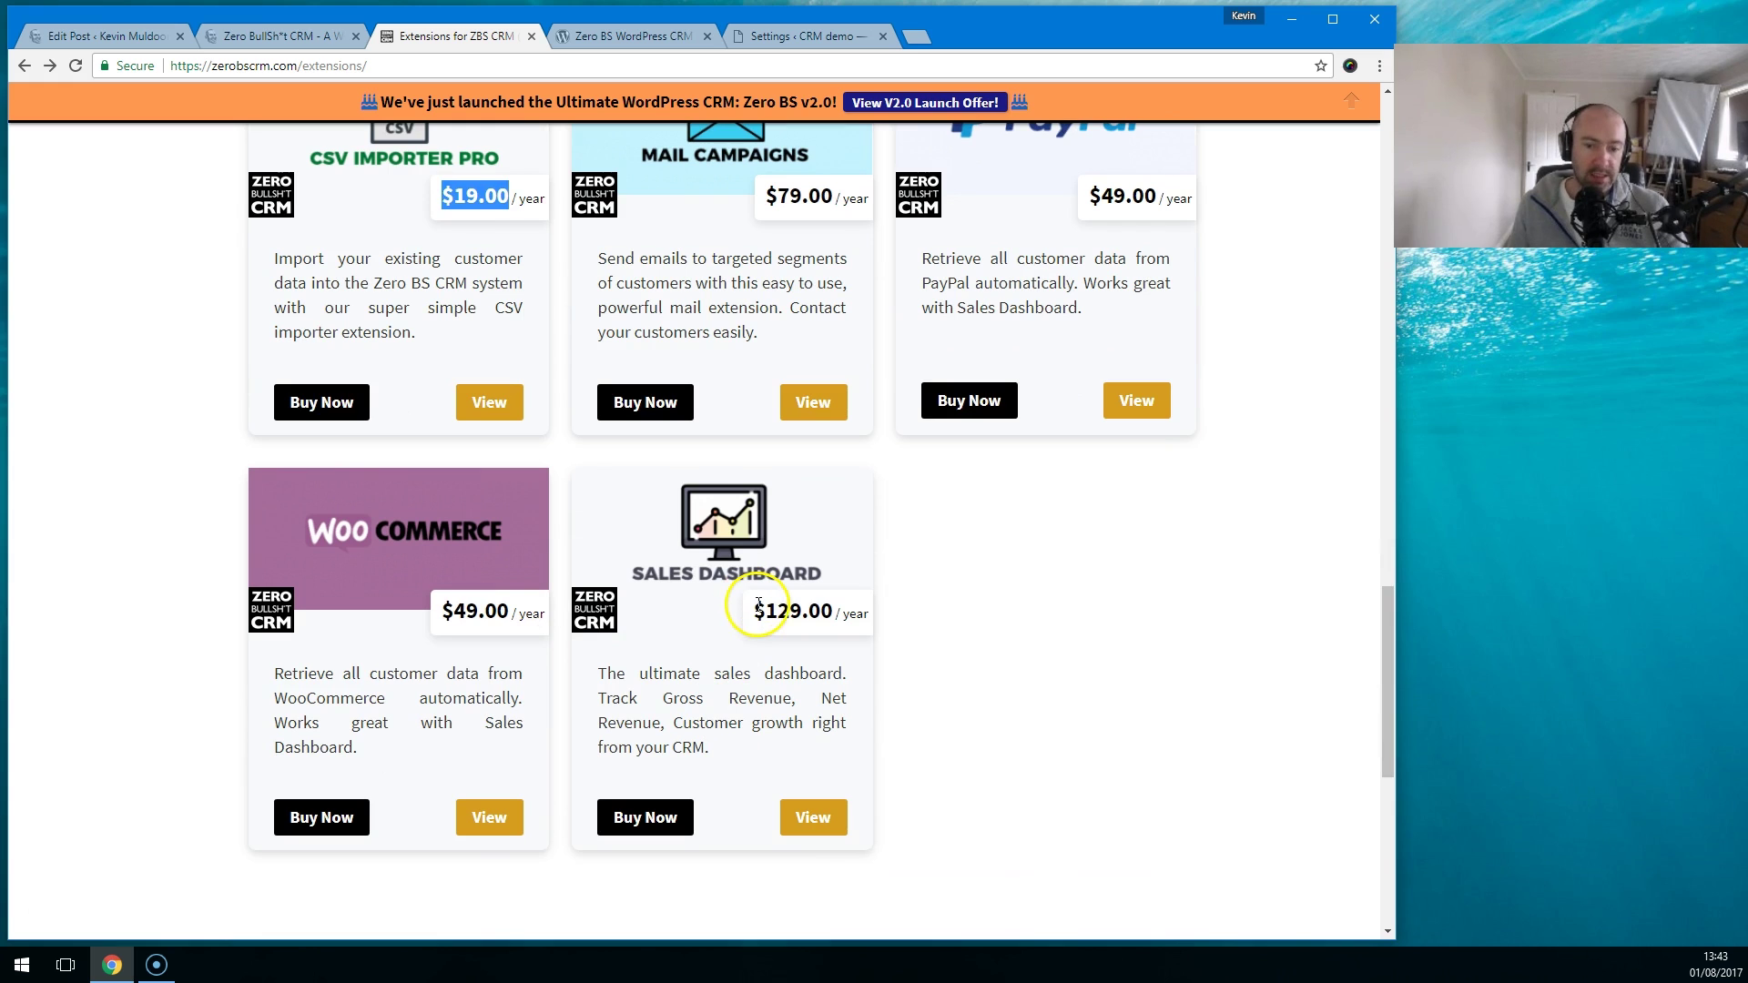
left_click_drag(753, 609, 824, 612)
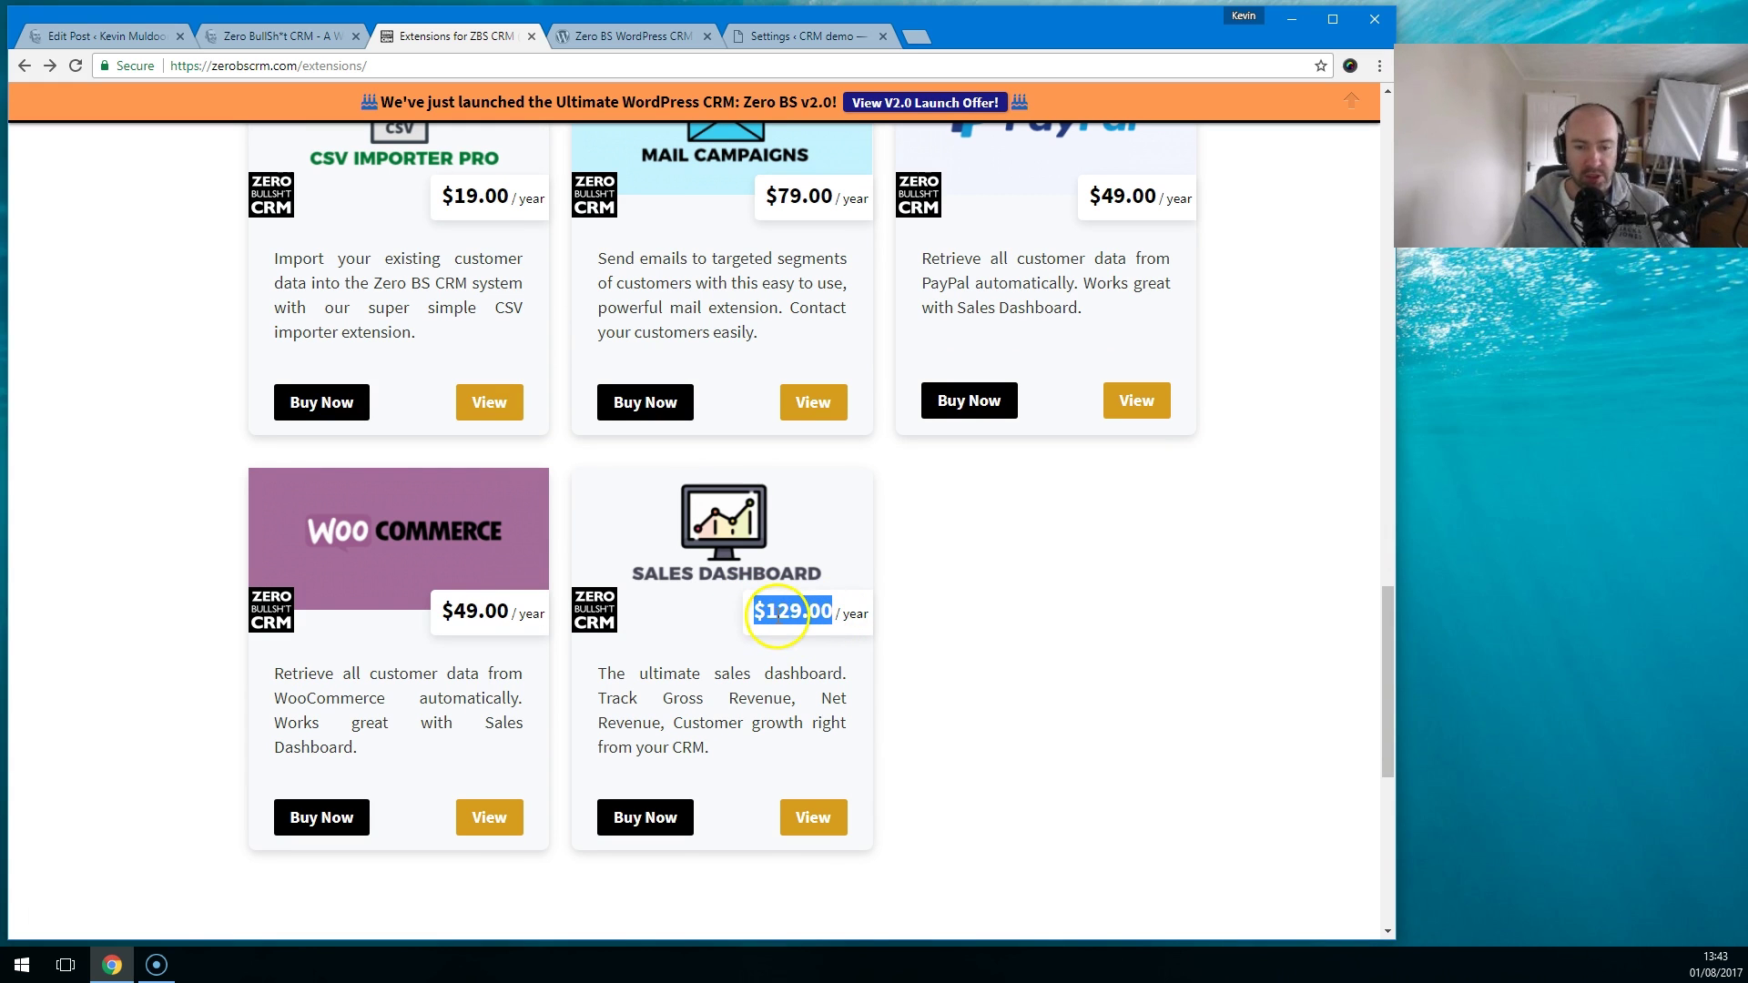
left_click_drag(1378, 691, 1319, 281)
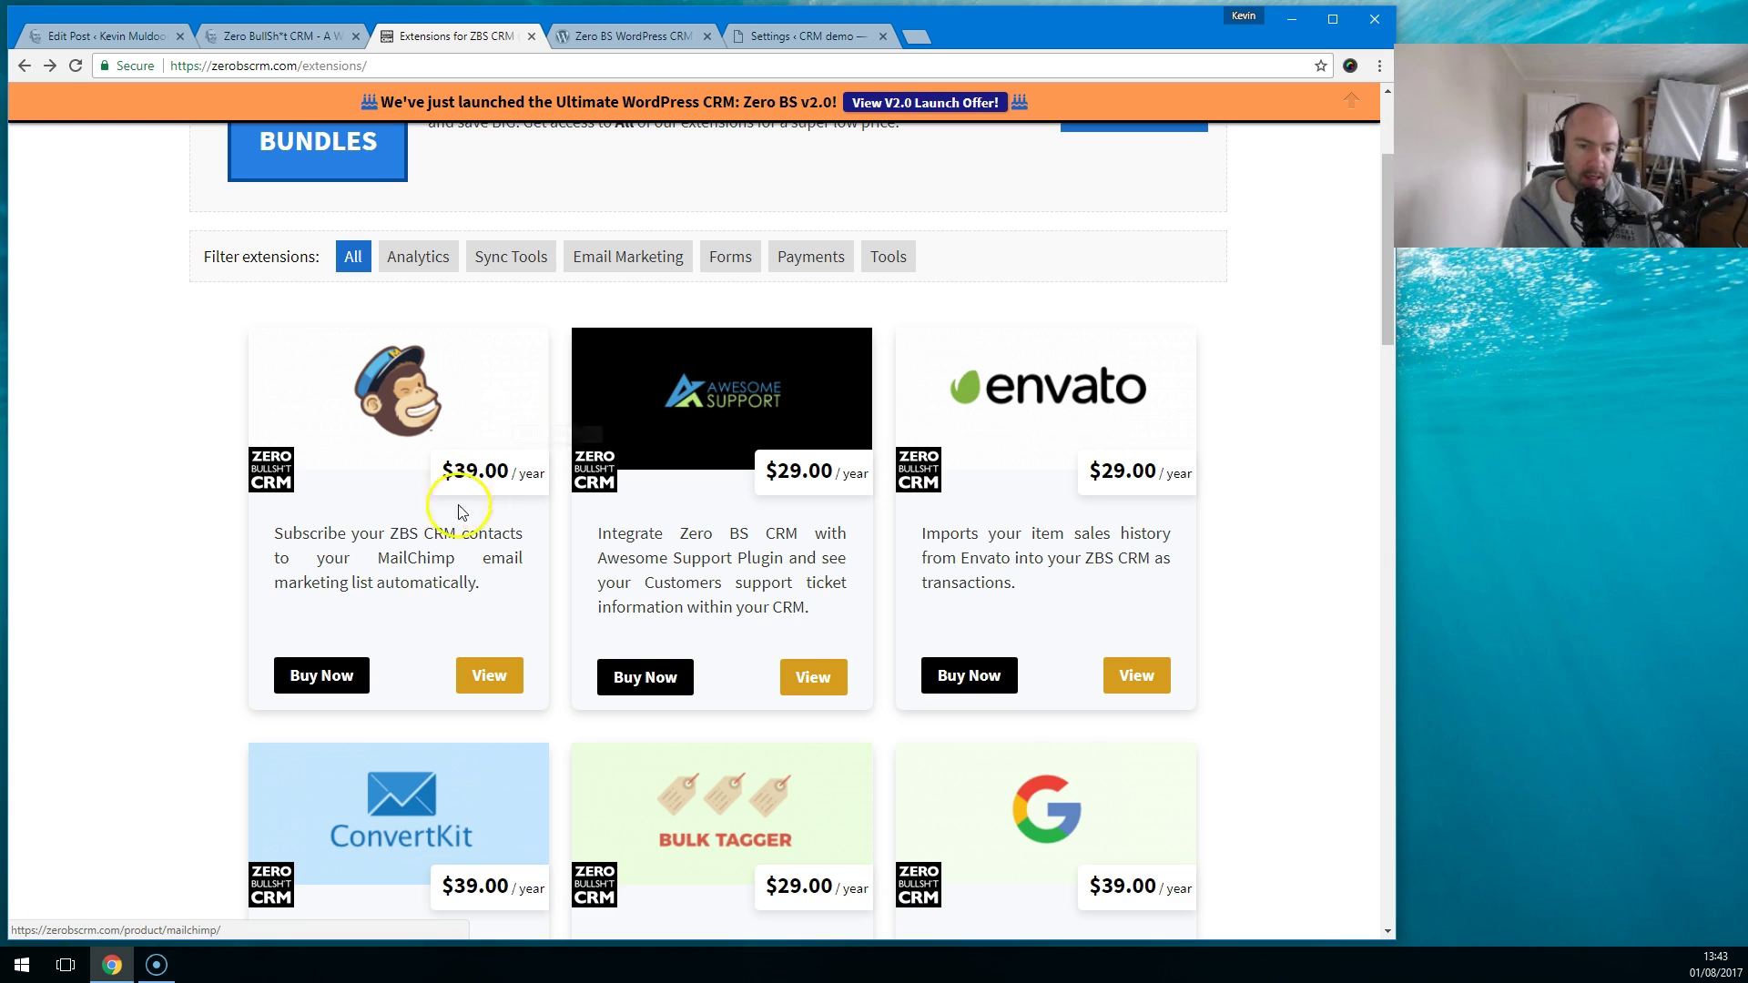
scroll(461, 573, "down", 1)
left_click_drag(495, 500, 391, 466)
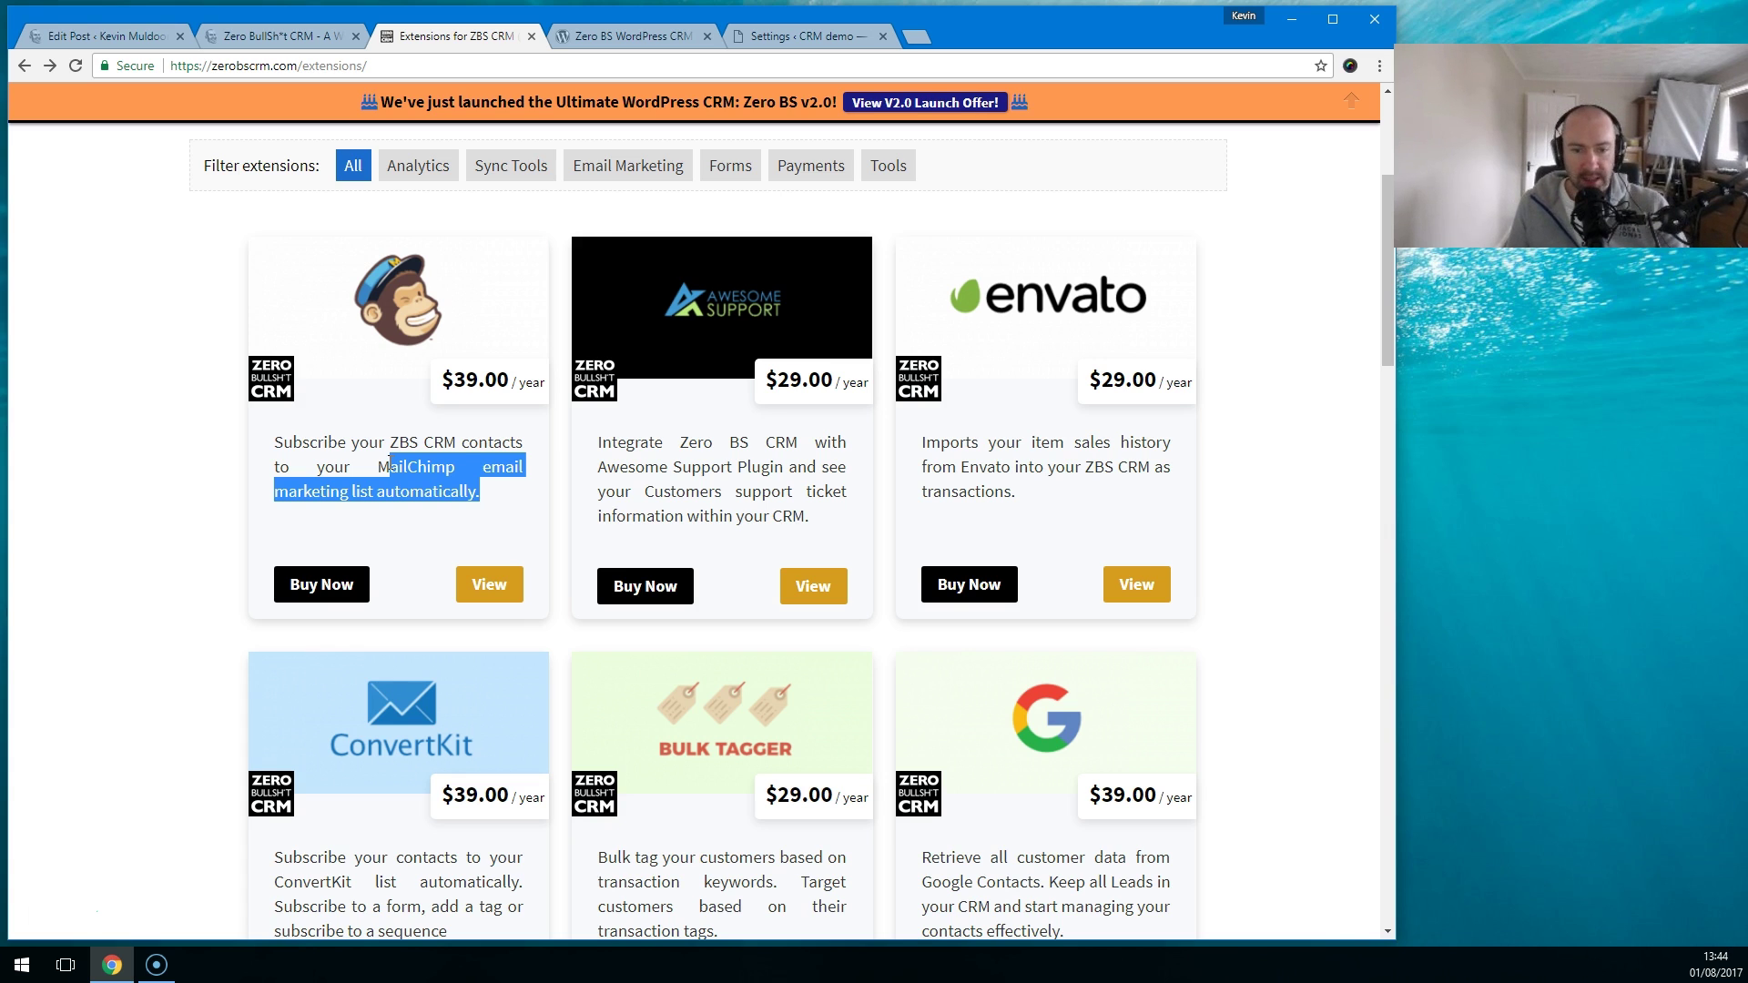
Step: Open the Awesome Support product page in a new tab, examine its description and customer screenshots, and close it
right_click(816, 590)
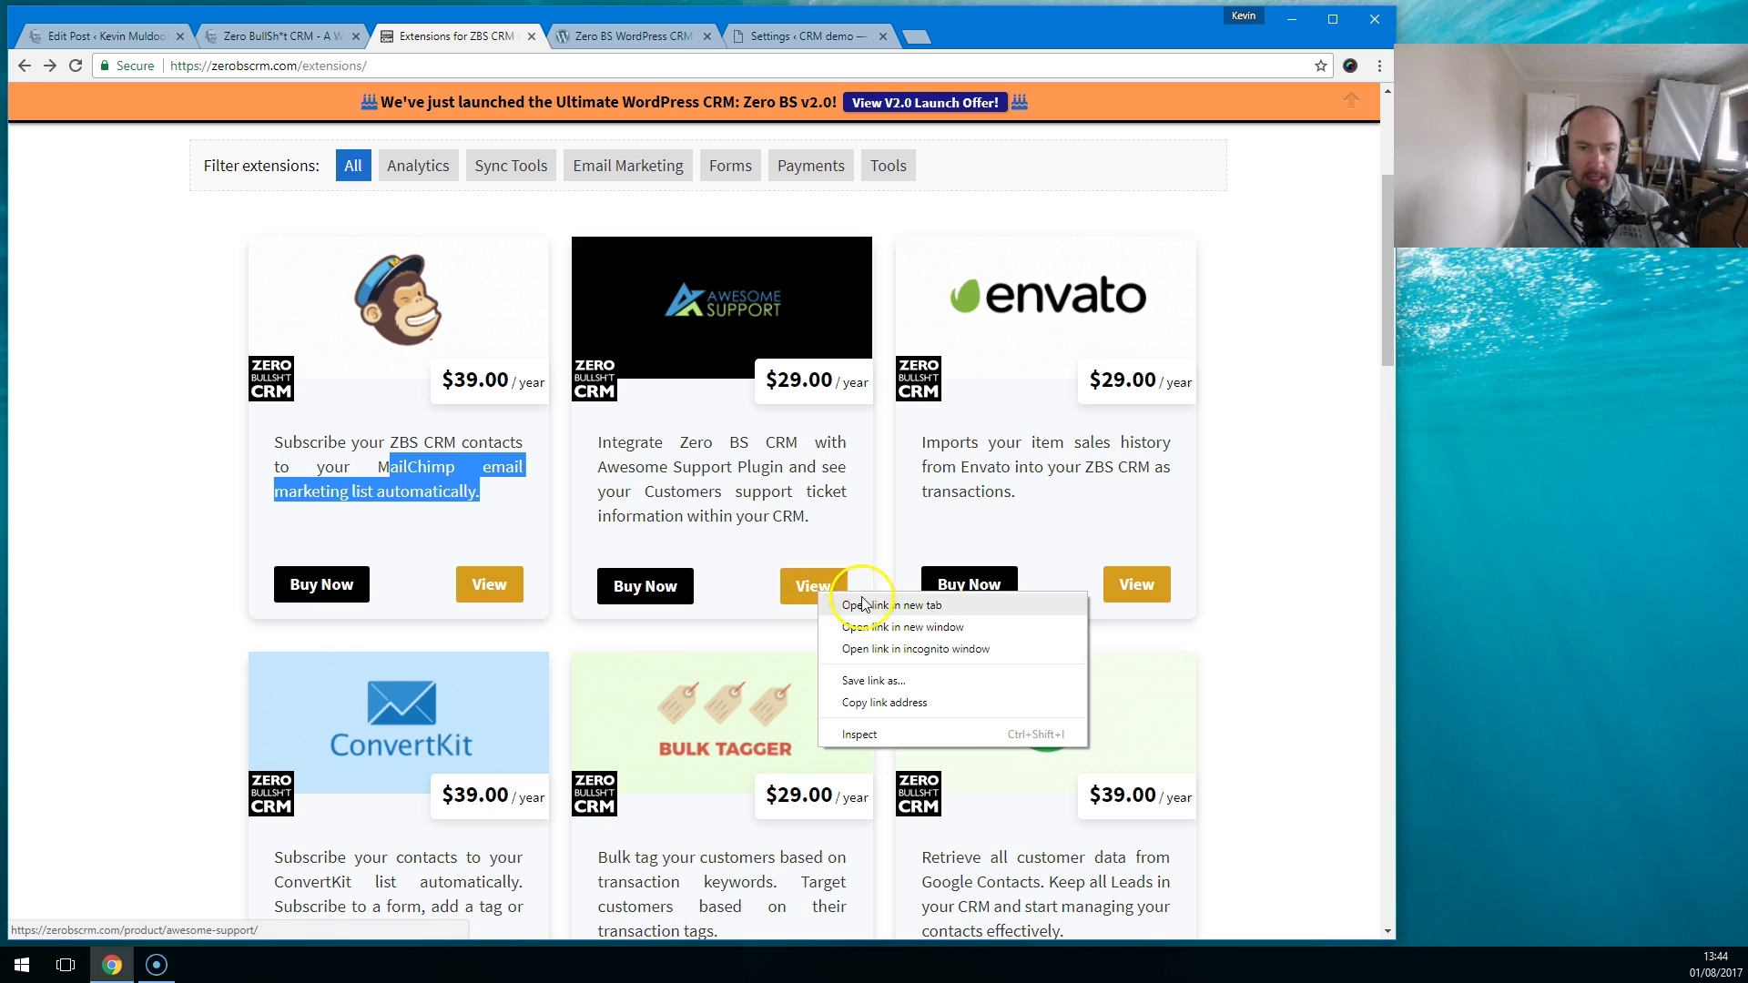
left_click(863, 605)
left_click(646, 39)
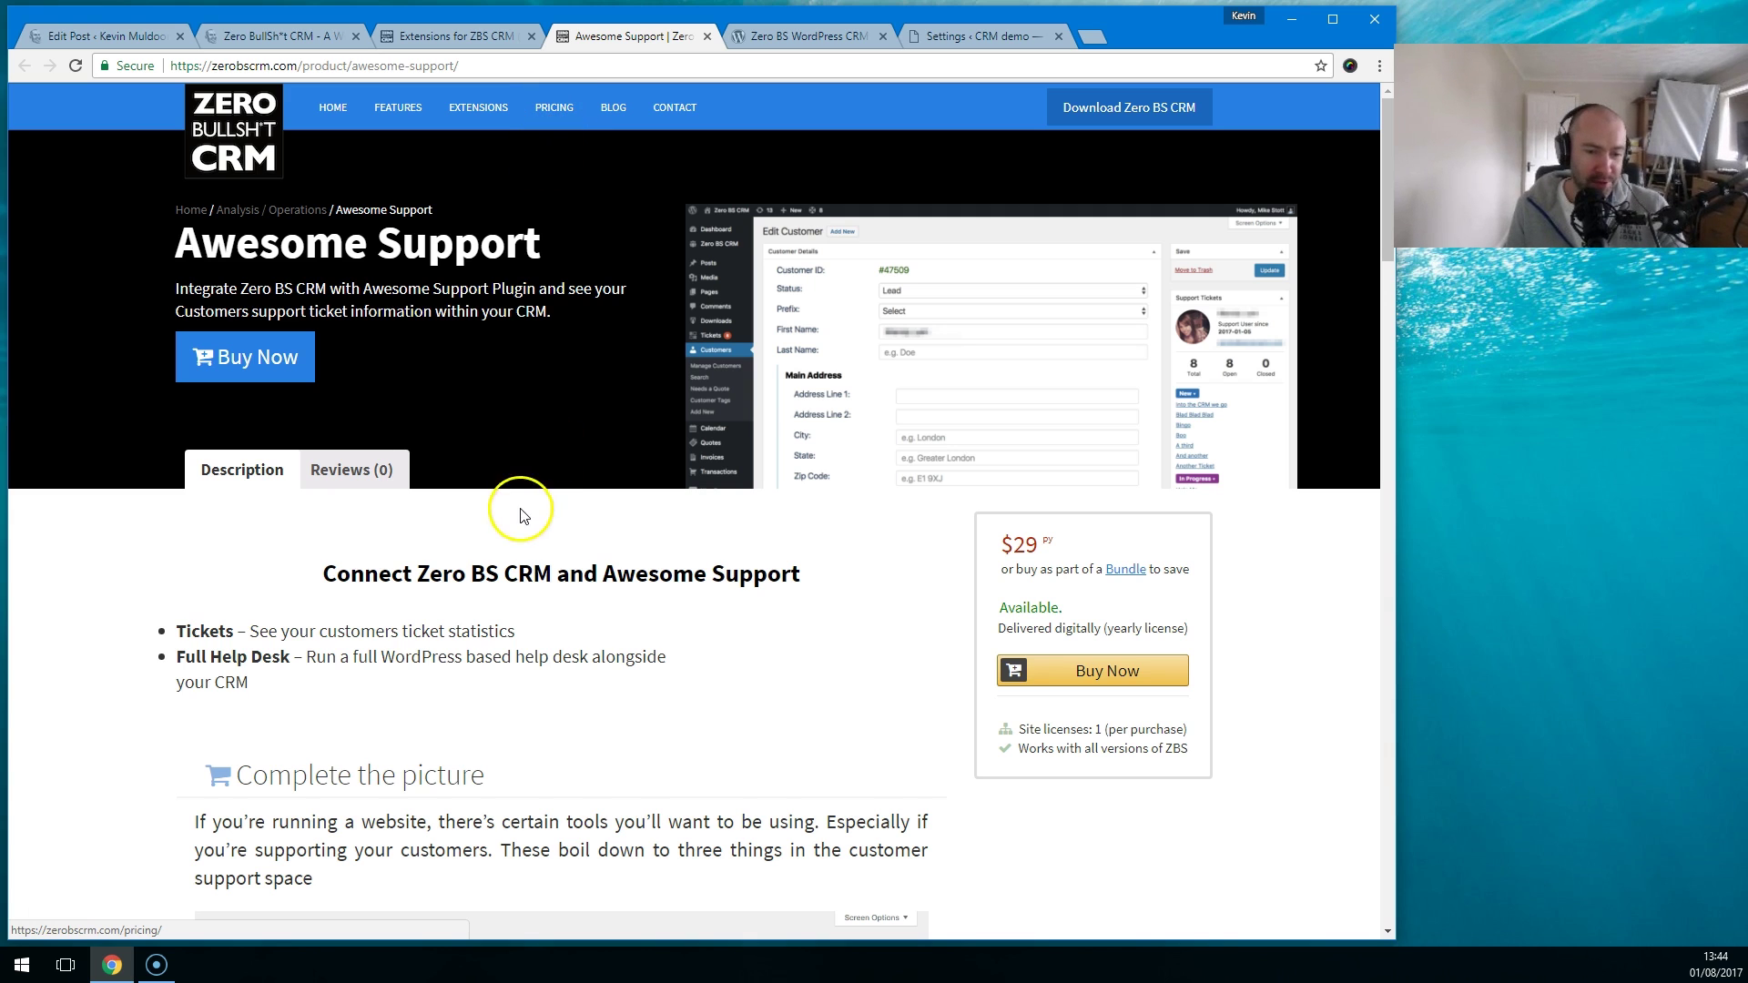
scroll(527, 629, "down", 3)
scroll(527, 628, "down", 1)
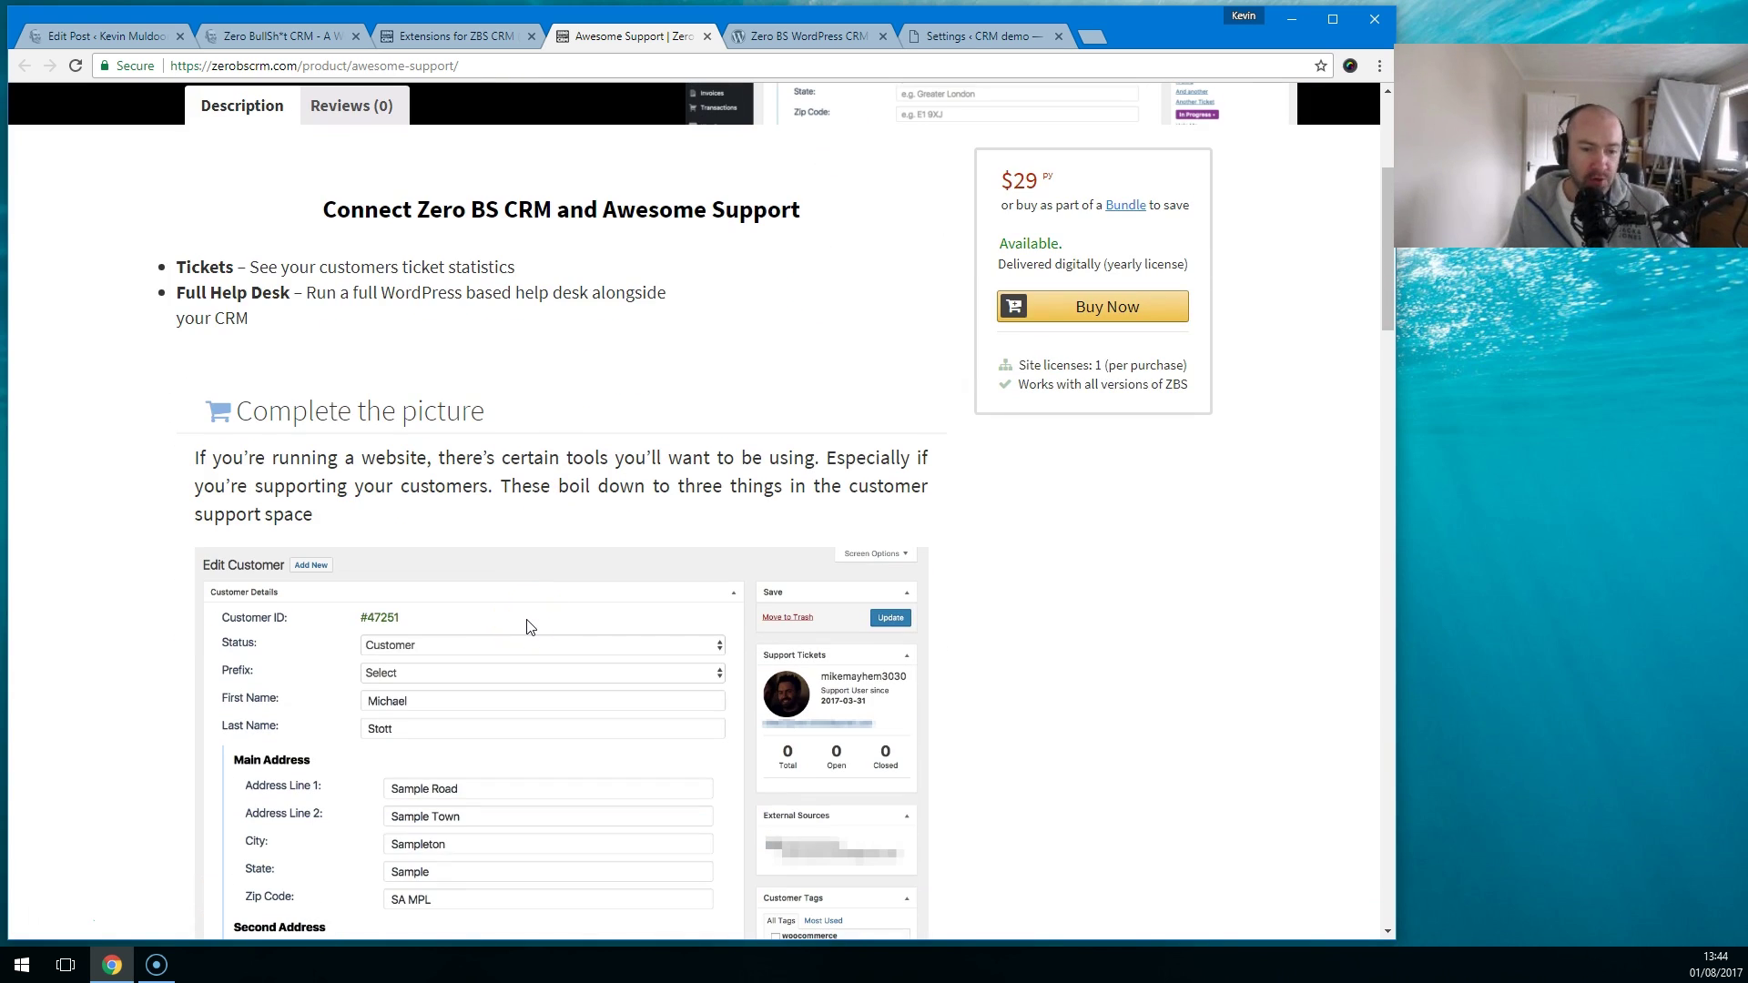
scroll(527, 629, "down", 4)
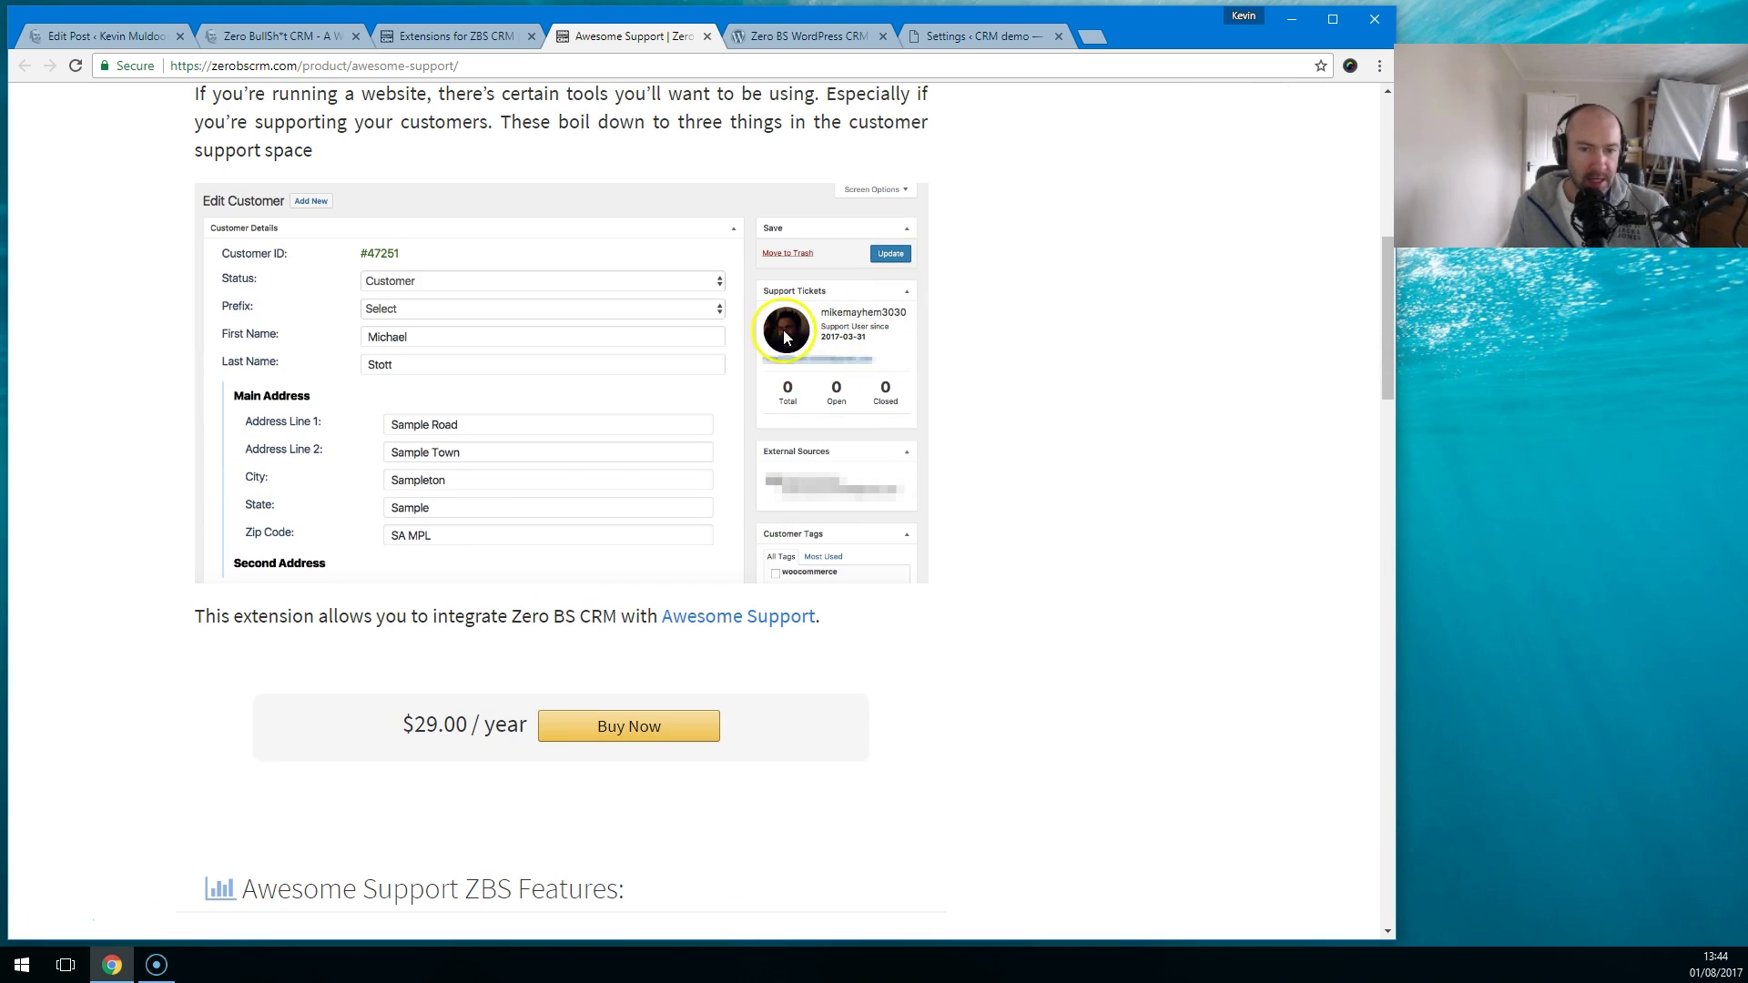
scroll(594, 485, "up", 2)
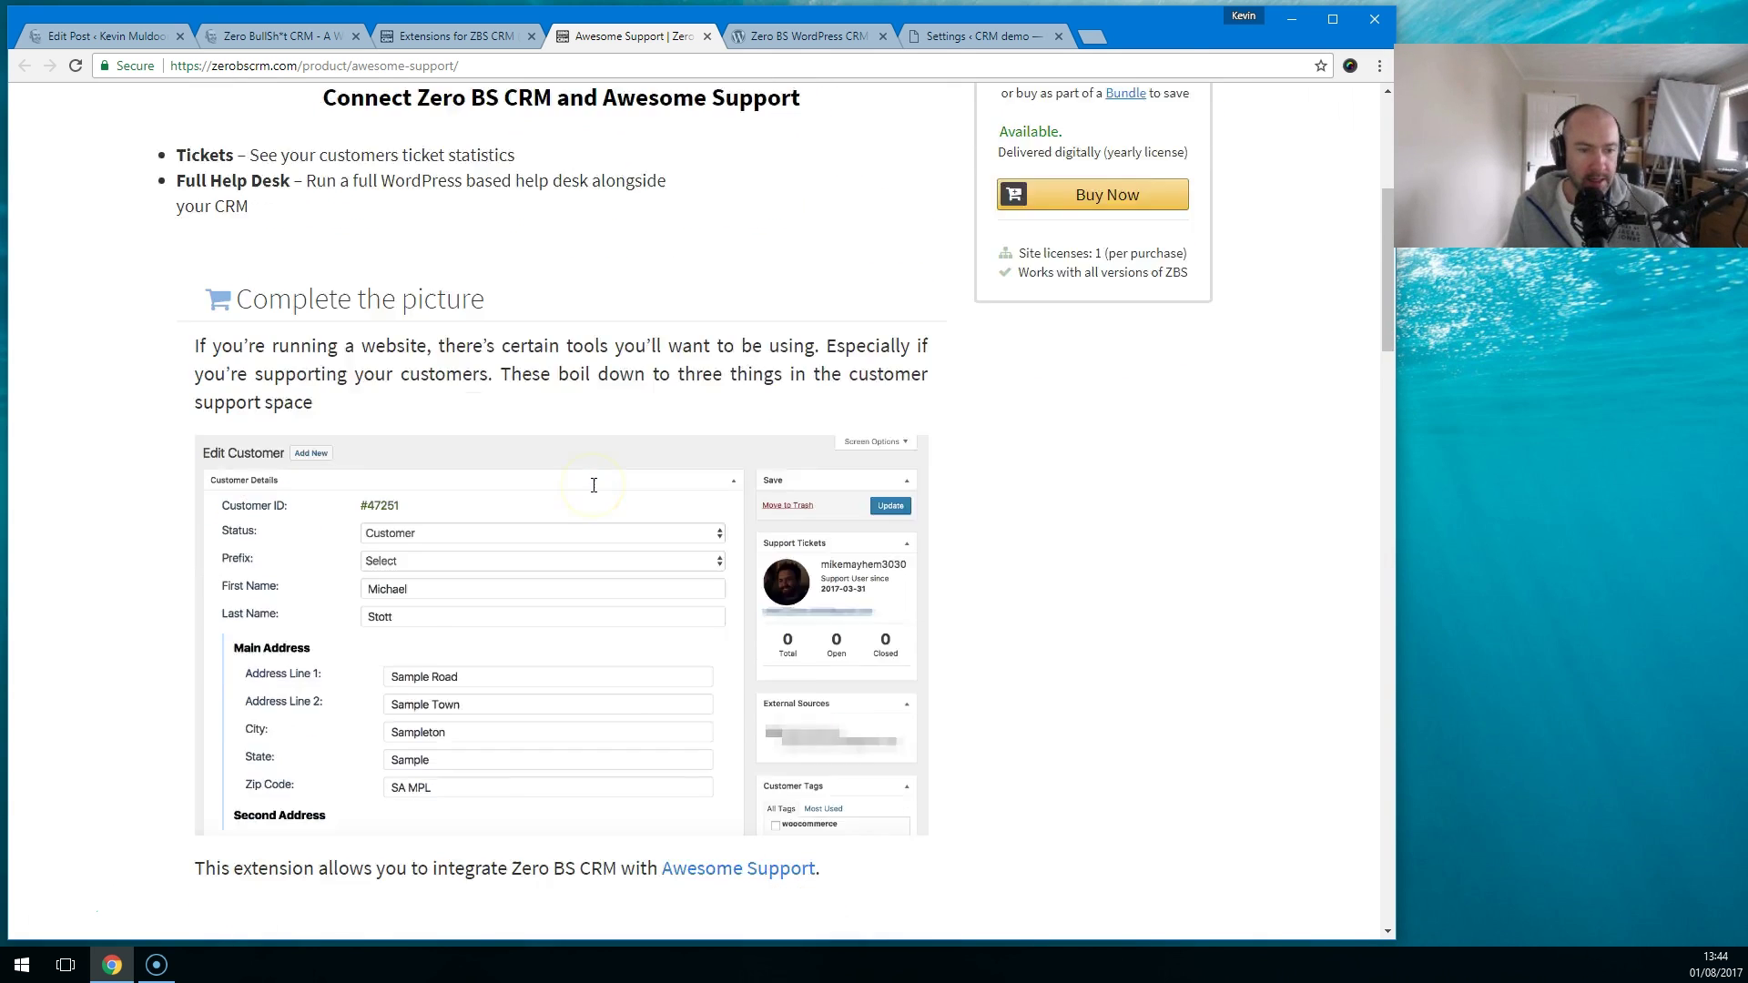
scroll(593, 485, "down", 2)
scroll(587, 489, "up", 5)
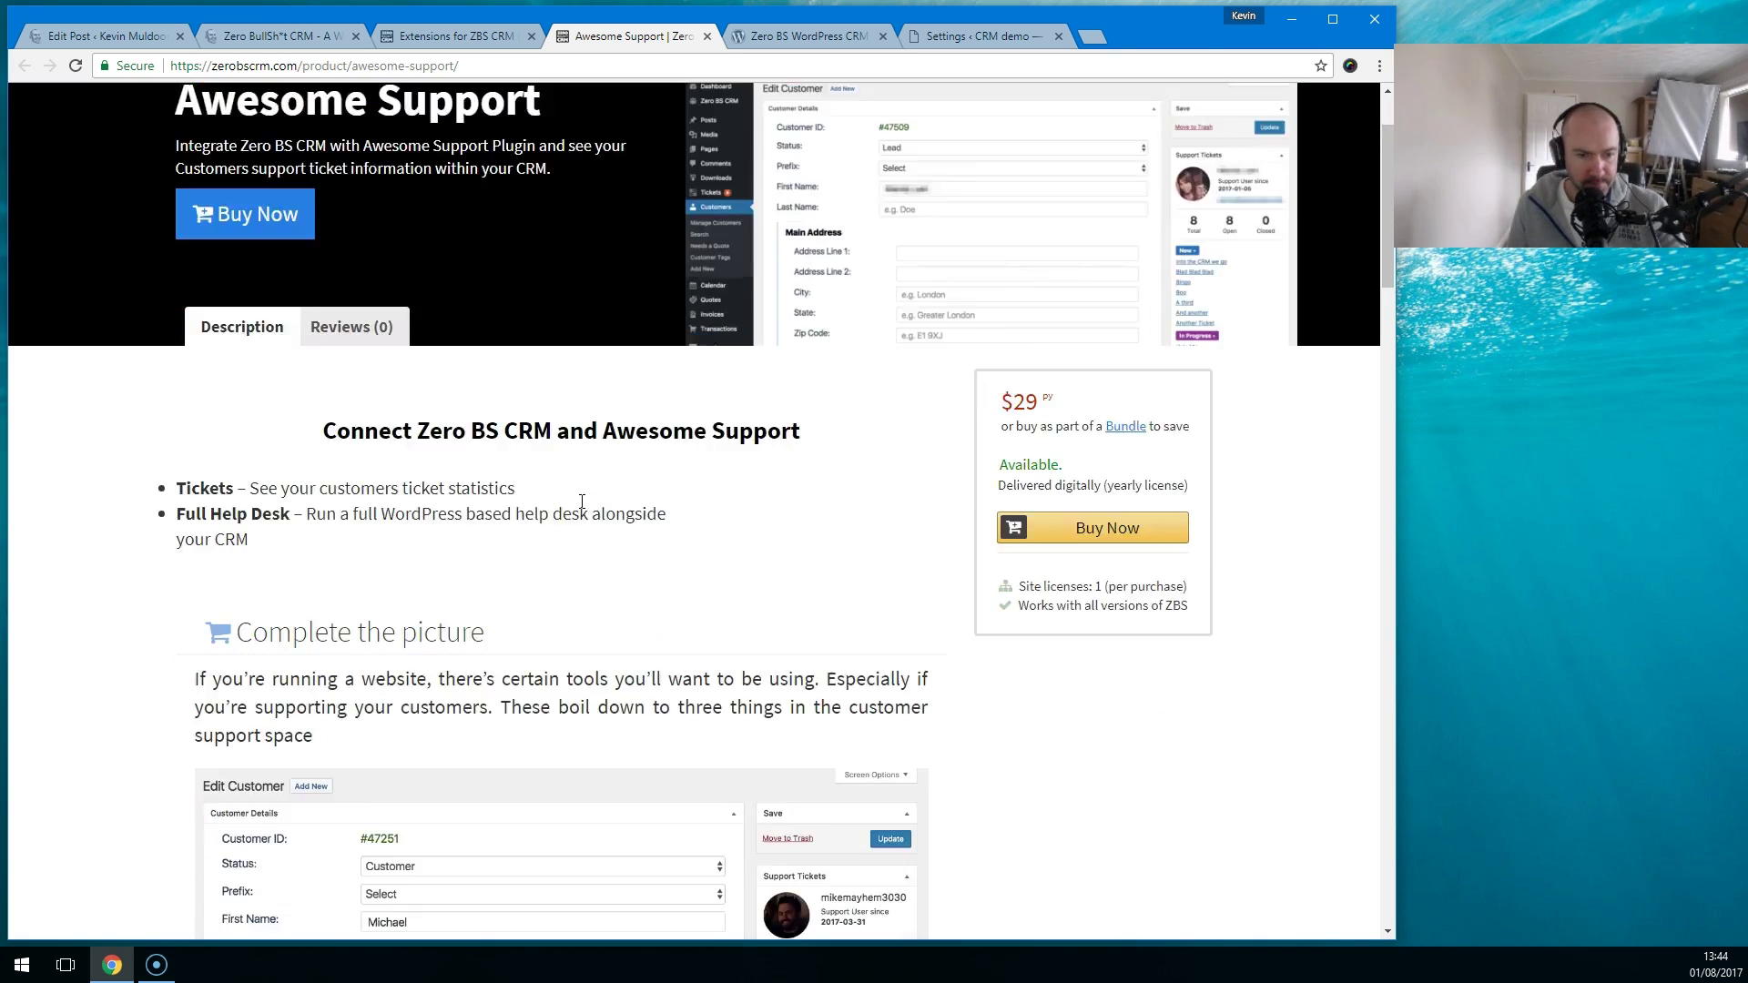
scroll(584, 508, "down", 2)
scroll(584, 508, "up", 3)
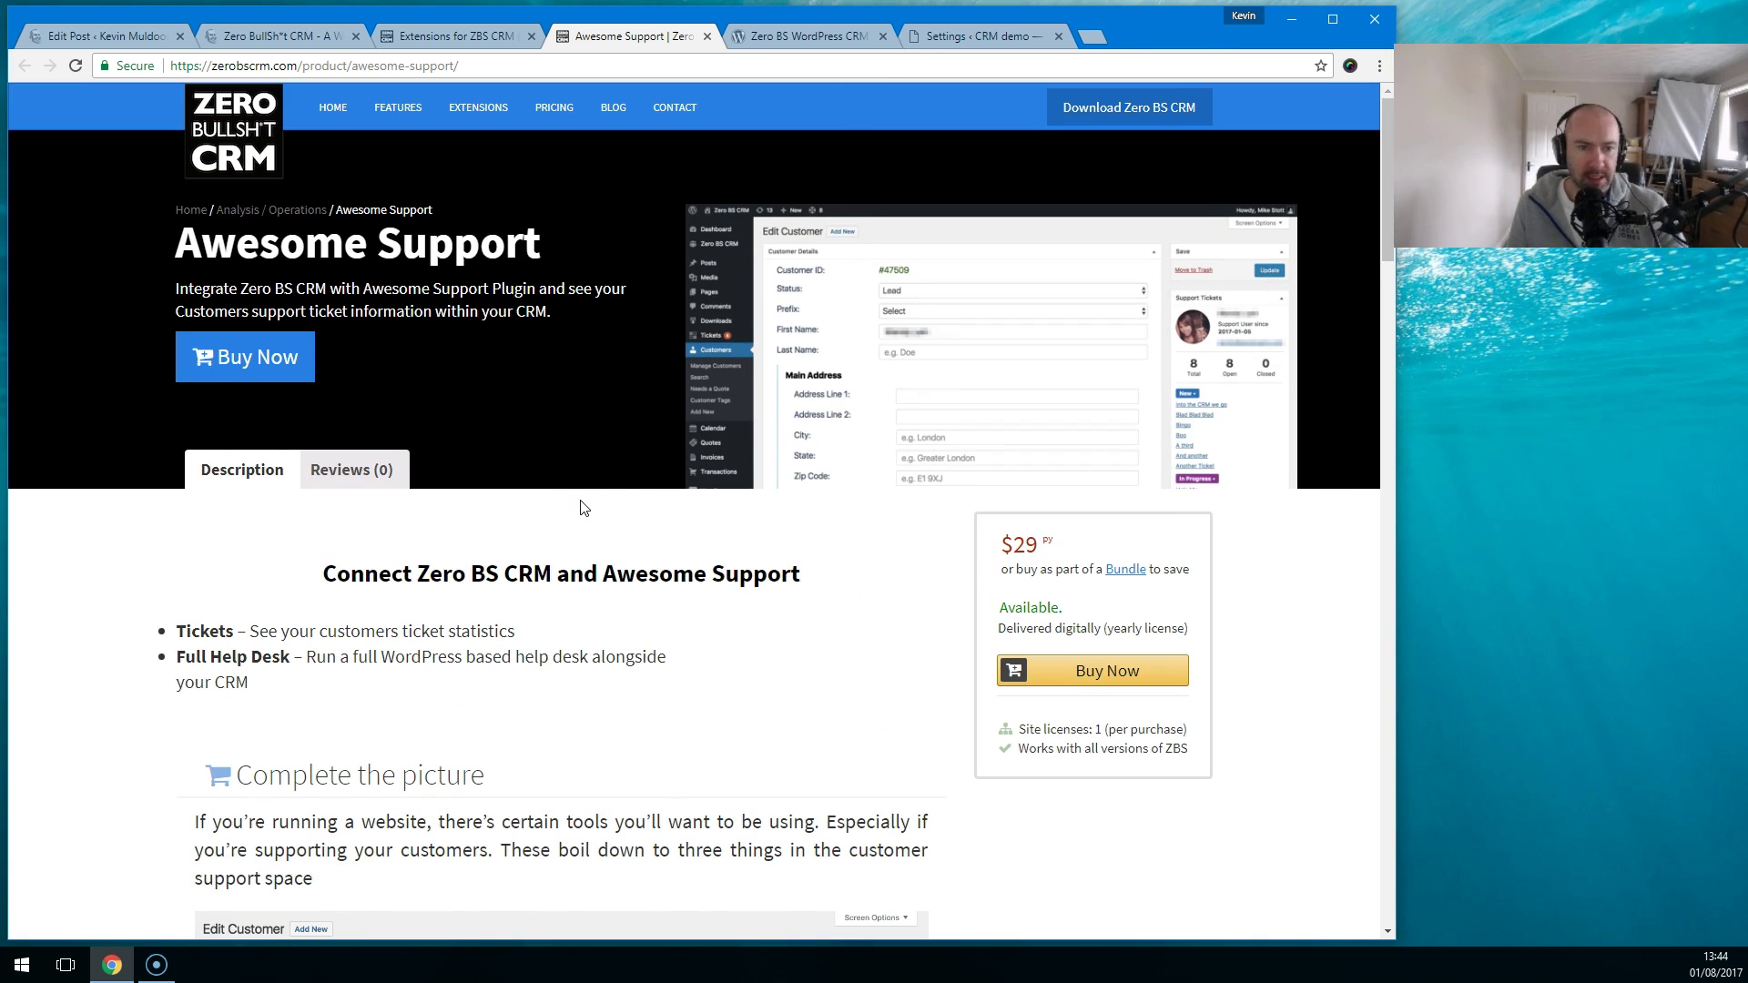
left_click(707, 38)
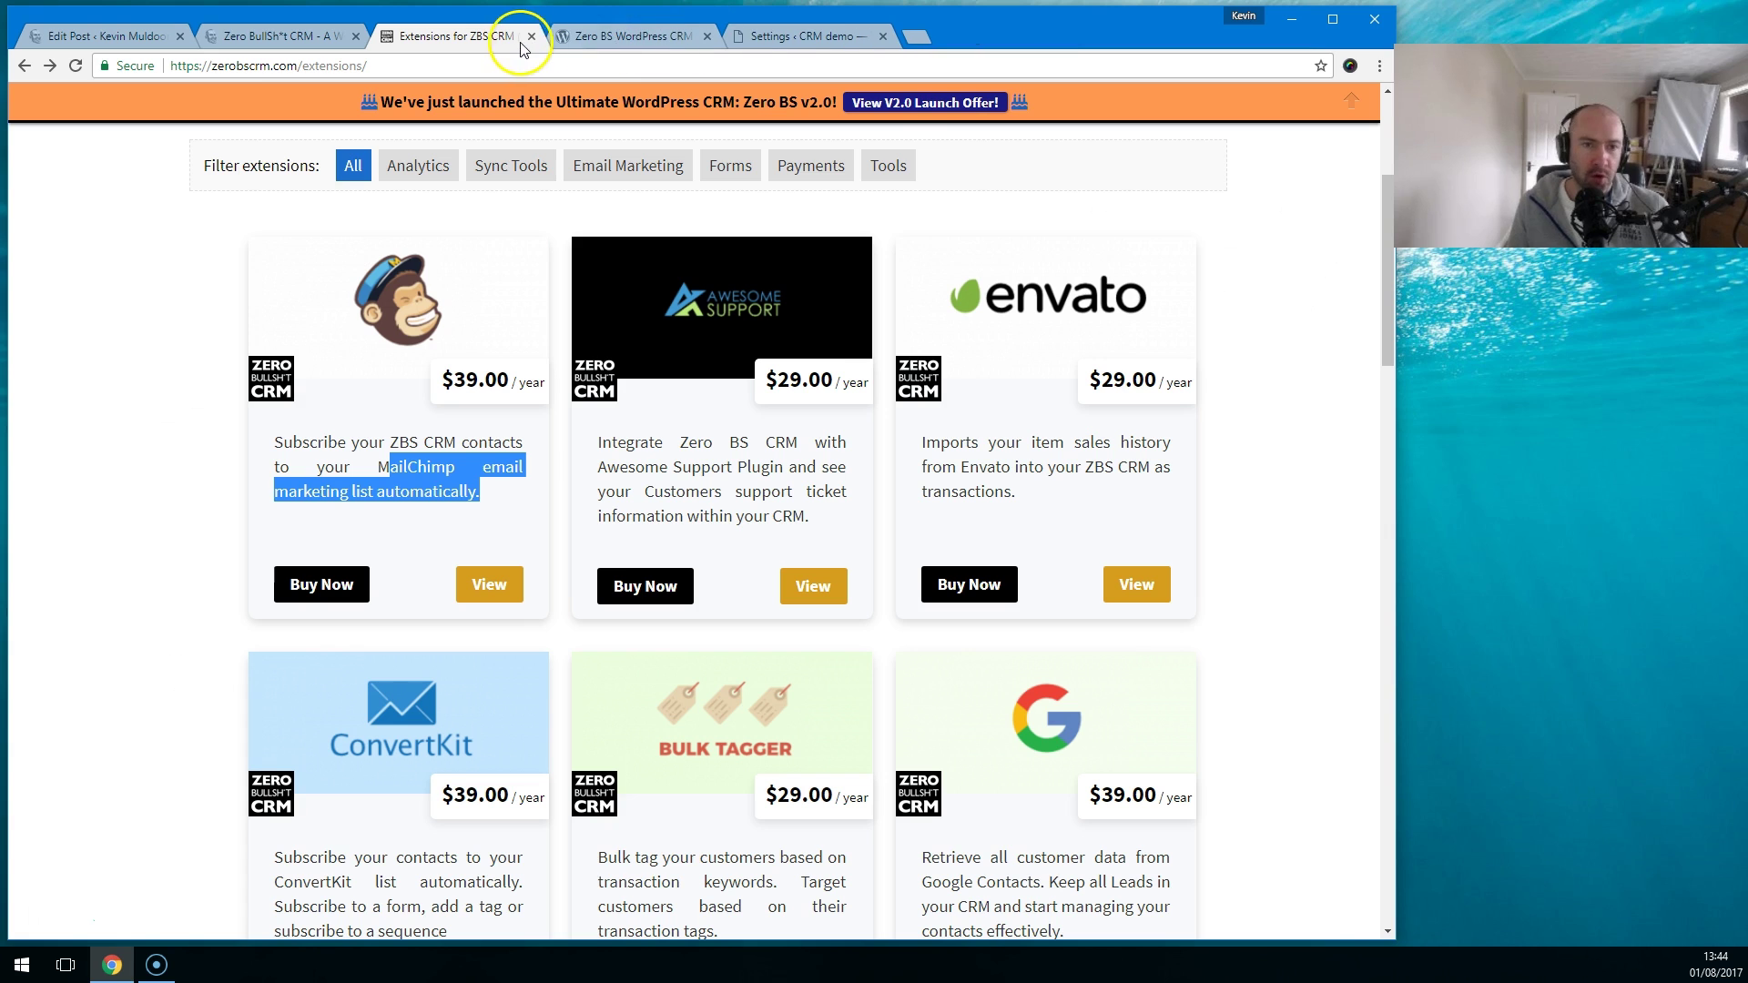
Step: Find the ConvertKit extension in the catalogue and open its product page in a new tab
scroll(669, 327, "down", 2)
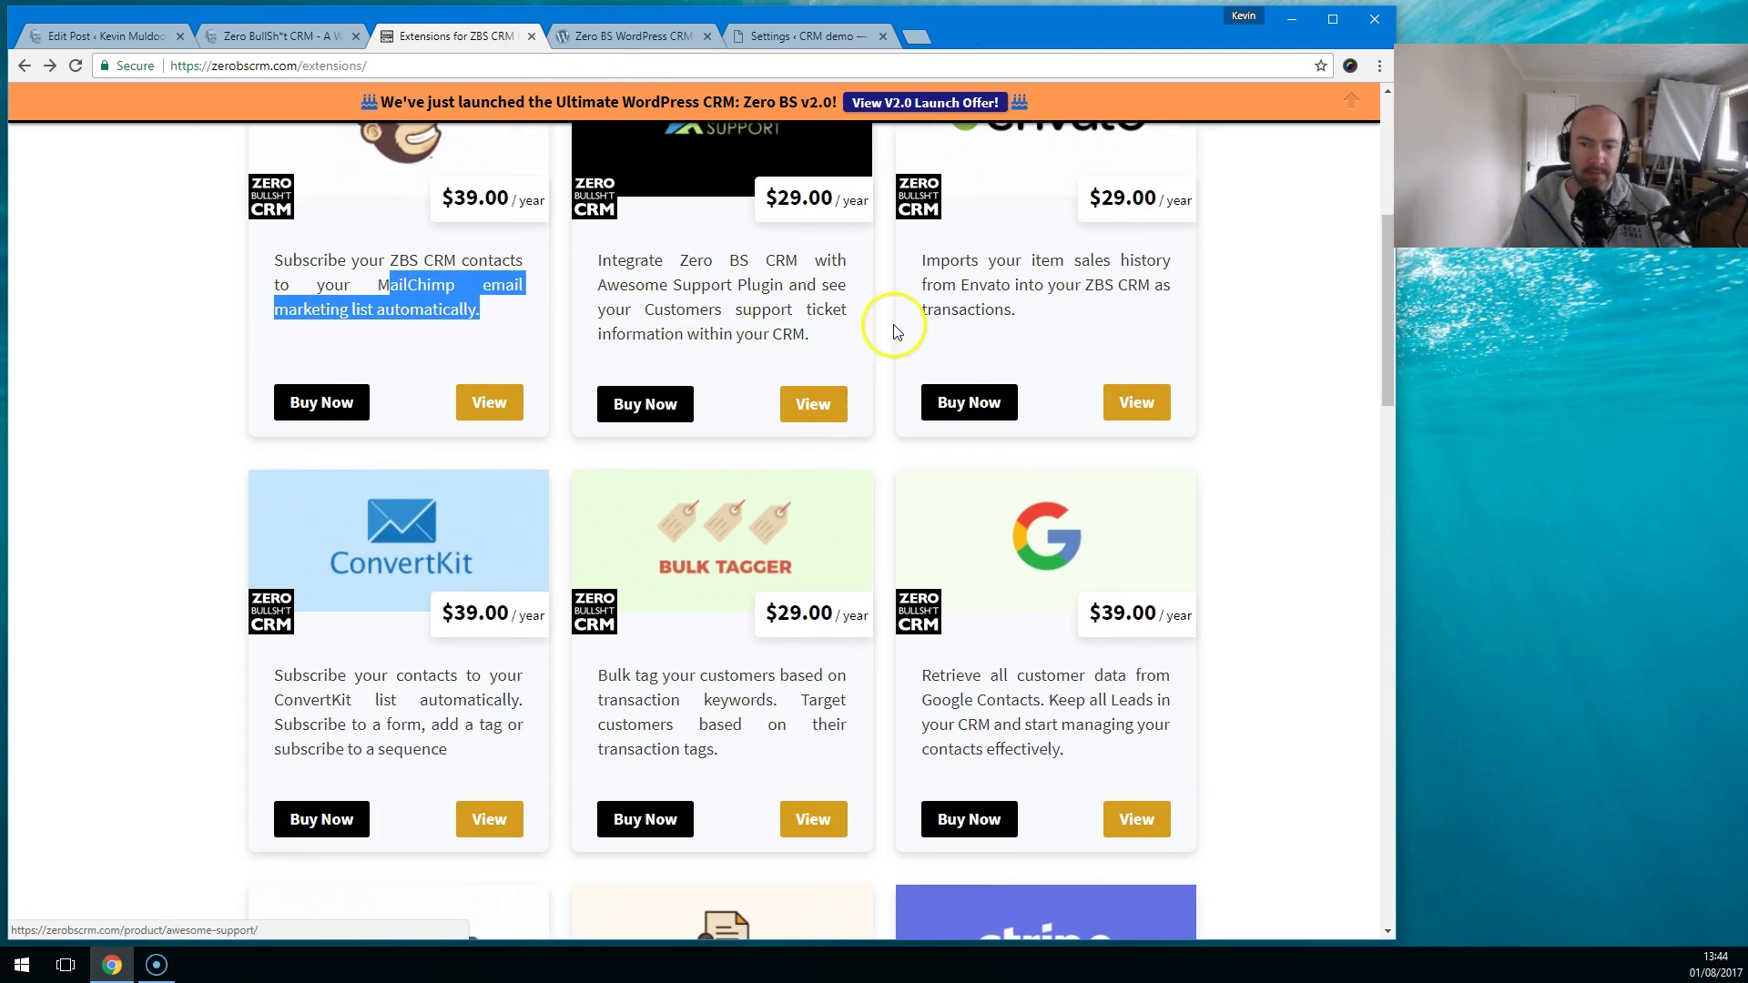
scroll(1002, 264, "up", 2)
left_click(724, 320)
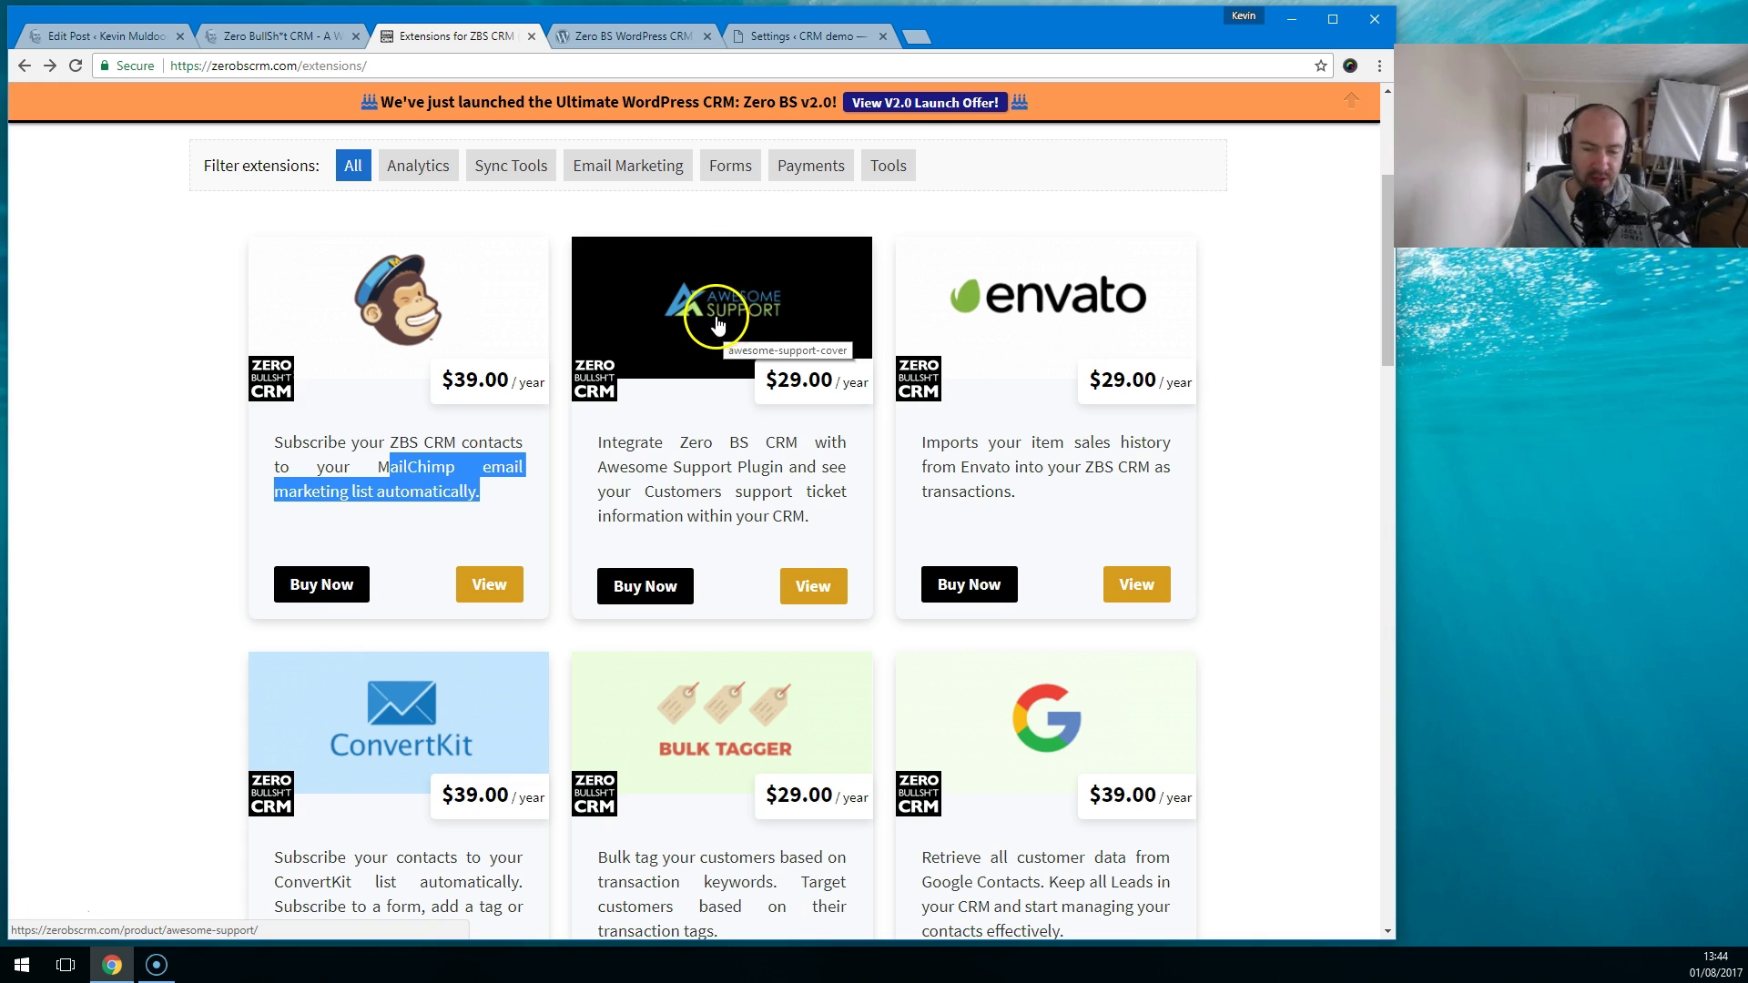
scroll(724, 328, "down", 5)
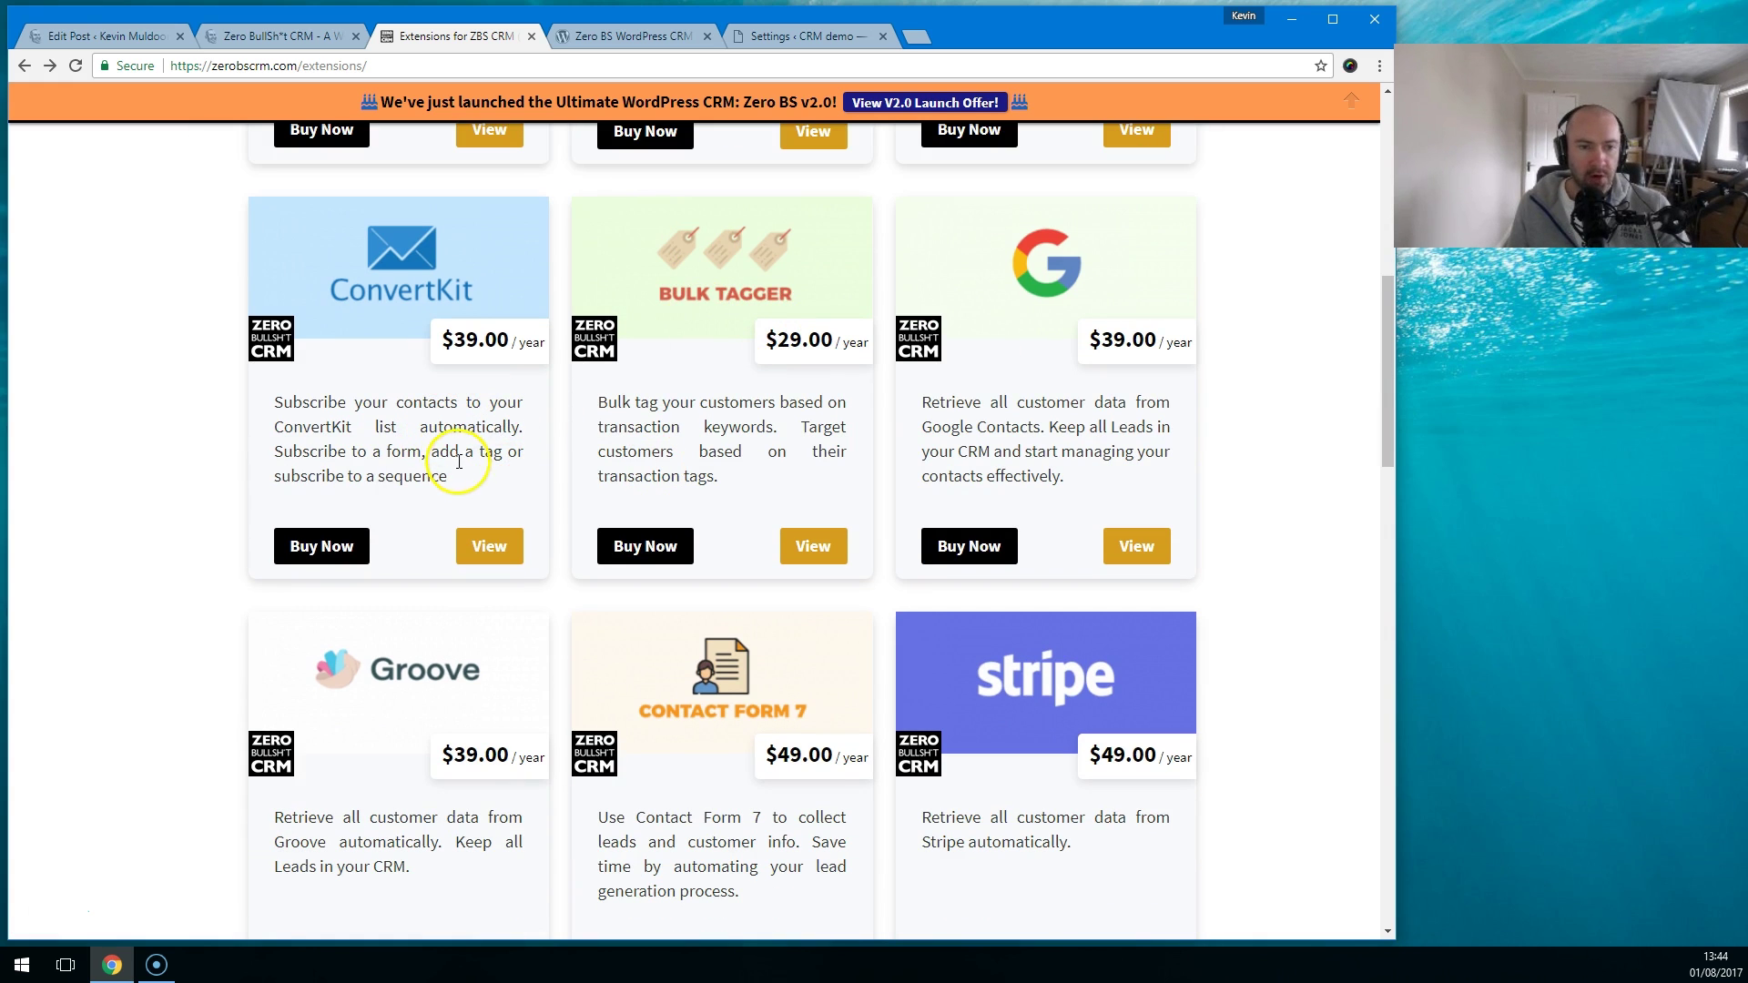
scroll(500, 528, "up", 2)
right_click(501, 729)
left_click(619, 744)
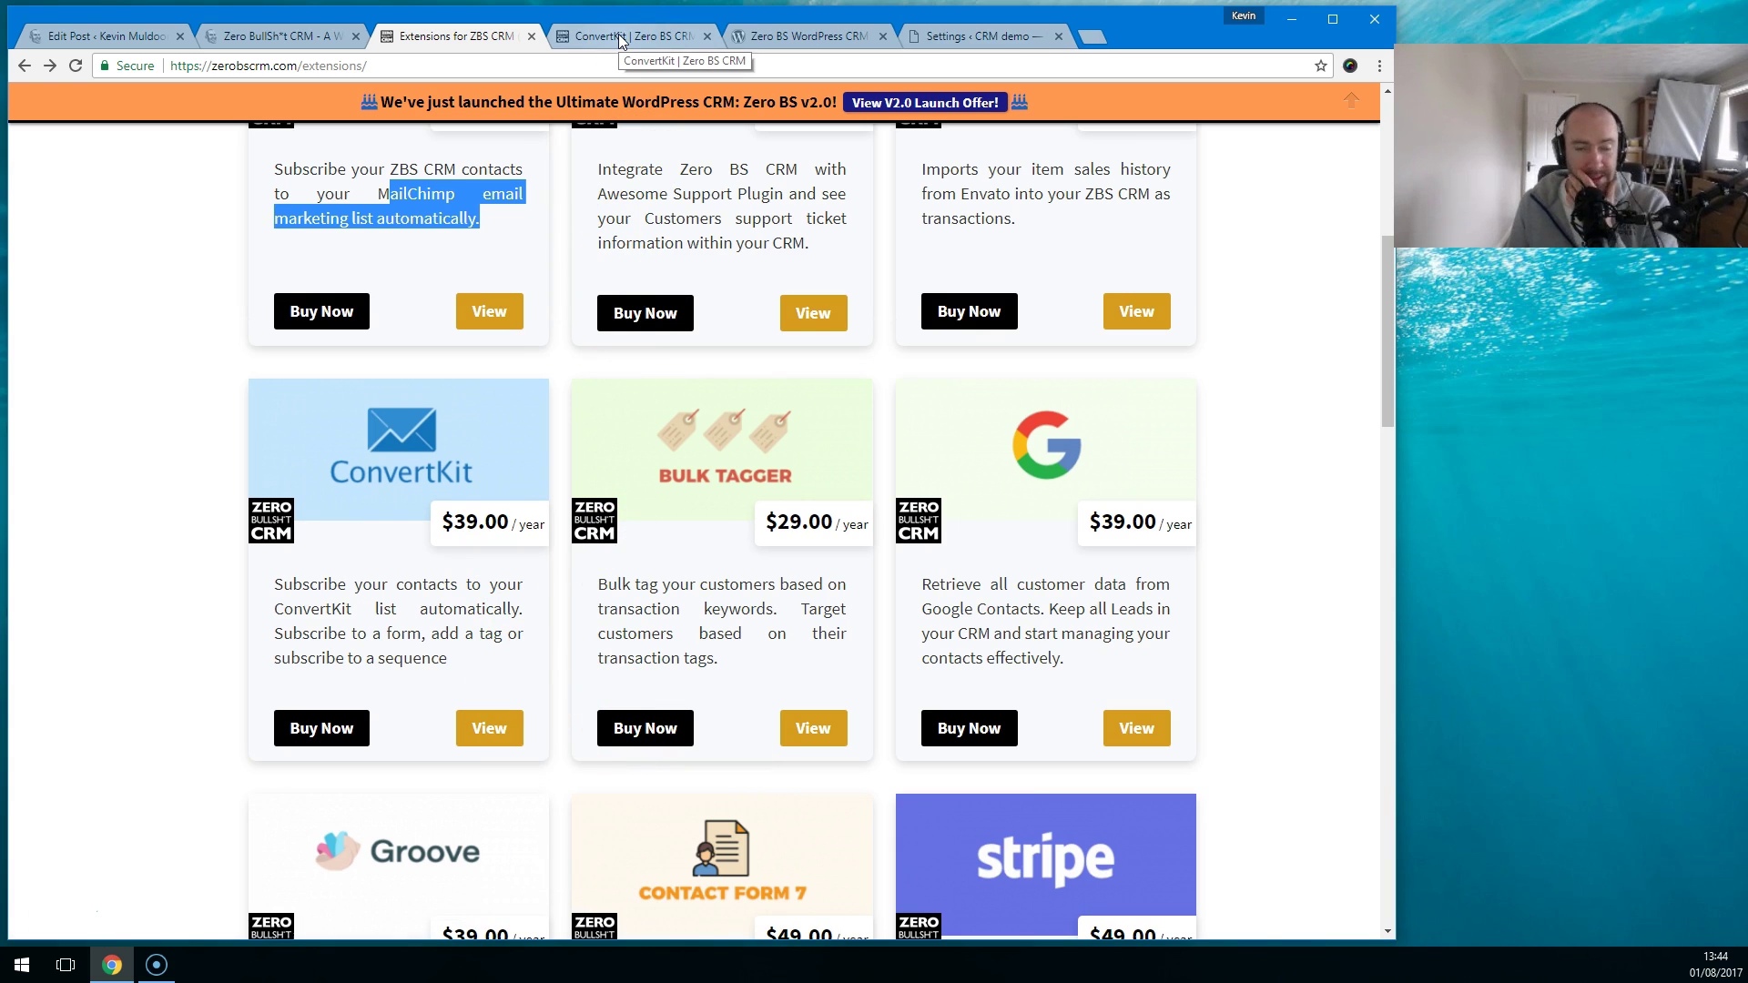
left_click(619, 35)
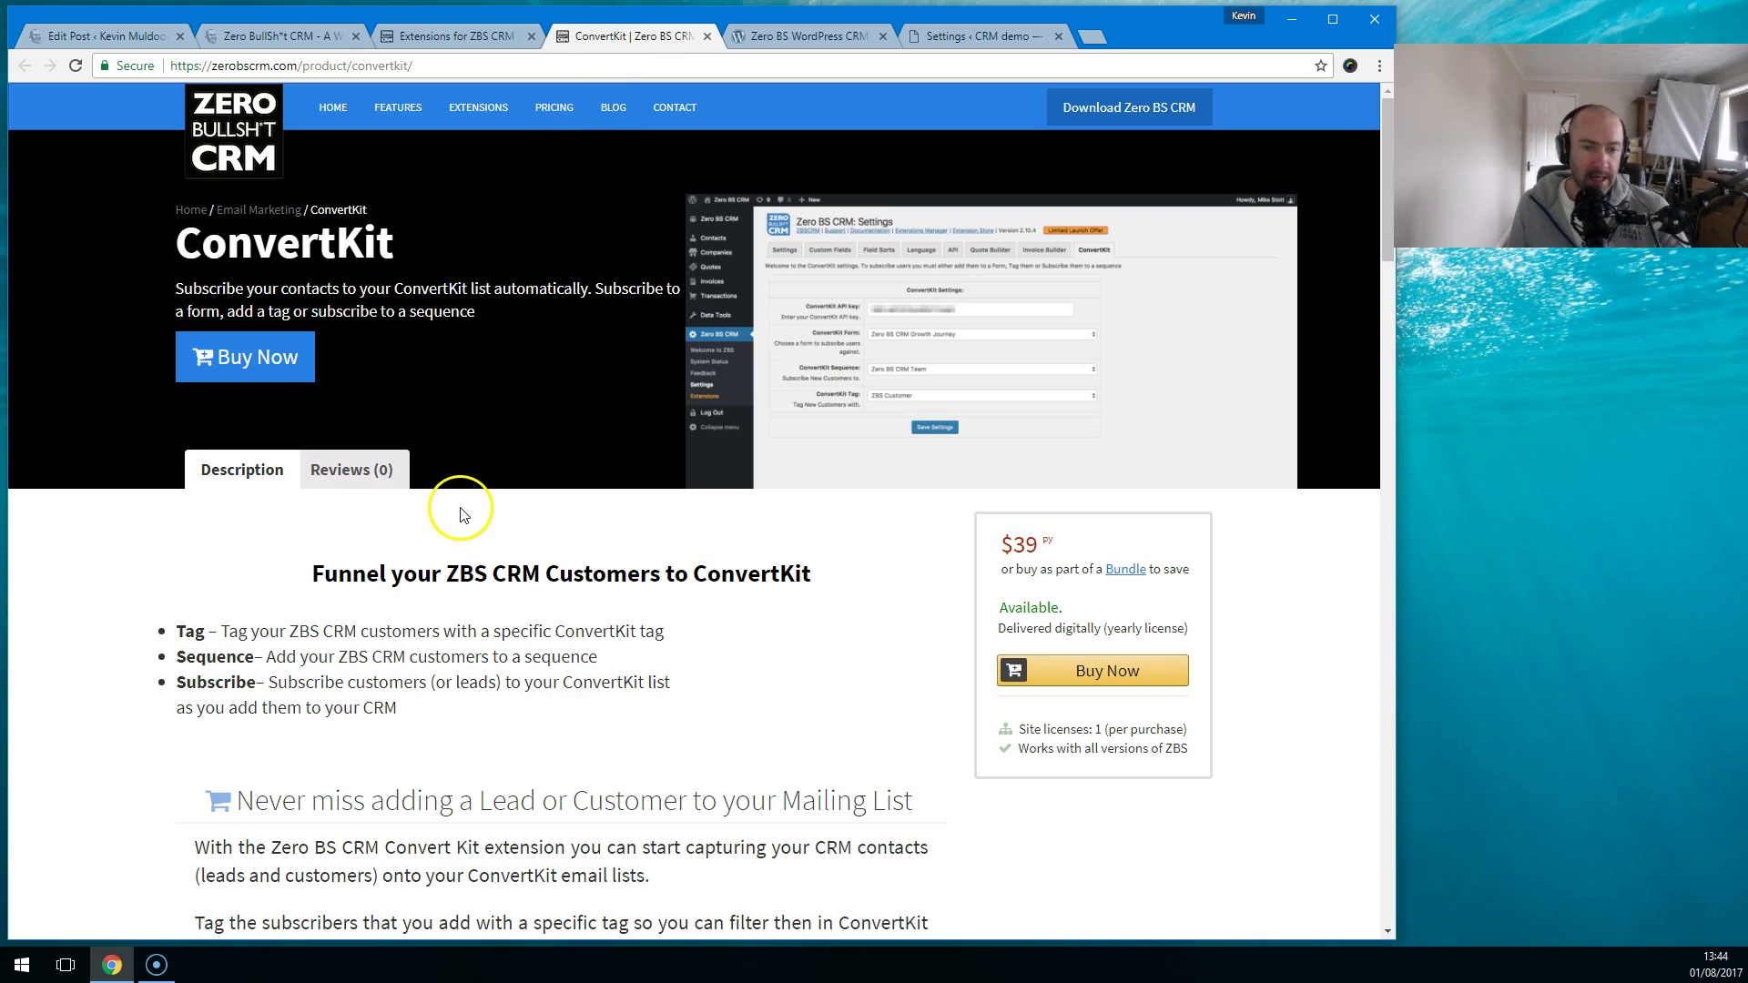
Step: Examine the ConvertKit extension's description, features and specification, and close its page to return to the catalogue
scroll(458, 513, "down", 1)
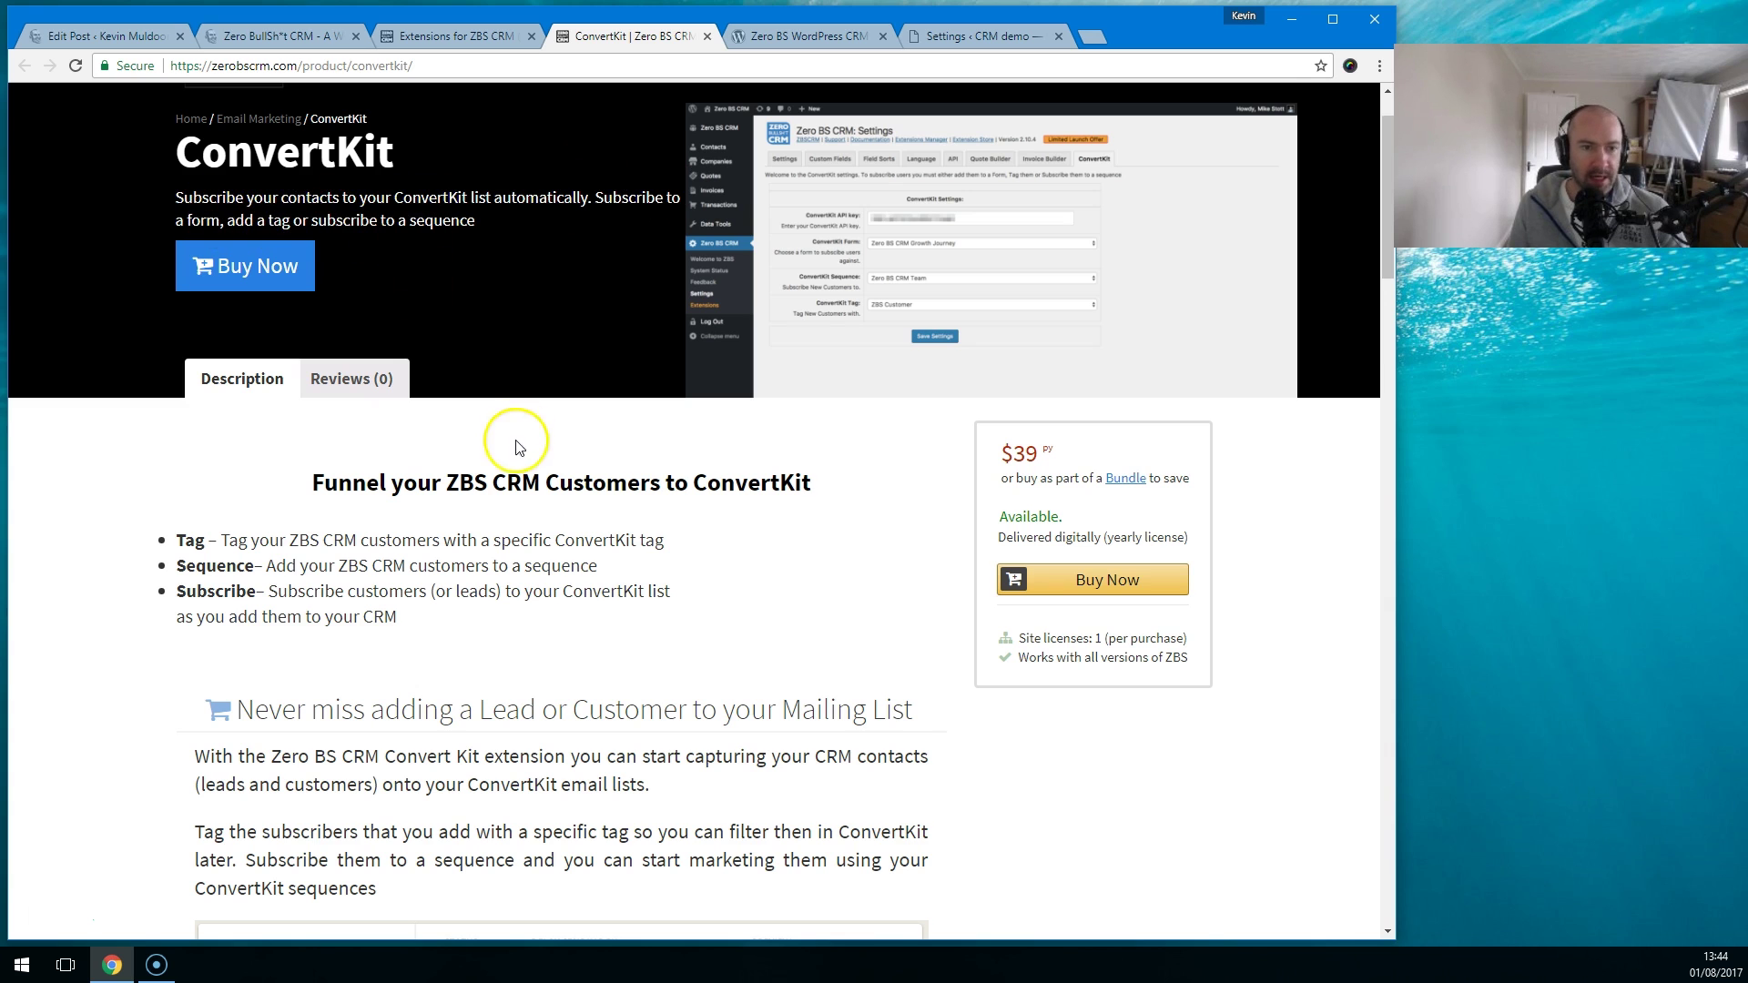
scroll(510, 441, "down", 4)
scroll(515, 443, "down", 8)
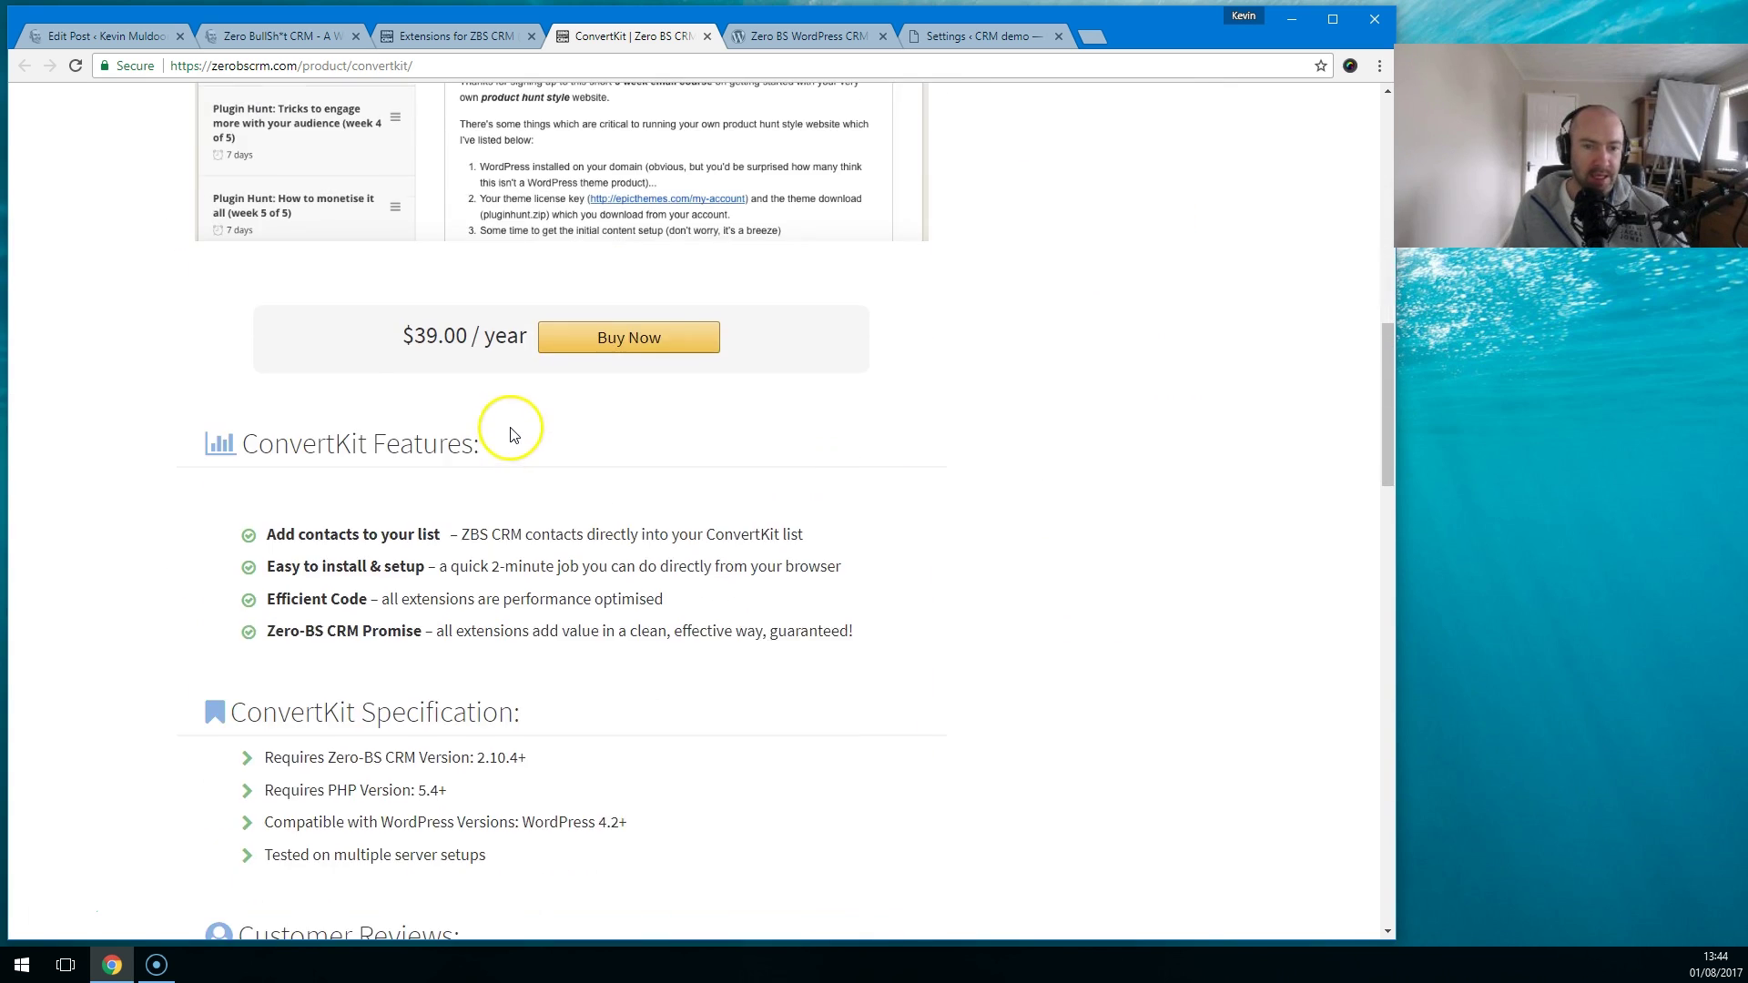
scroll(509, 428, "up", 11)
scroll(509, 428, "up", 2)
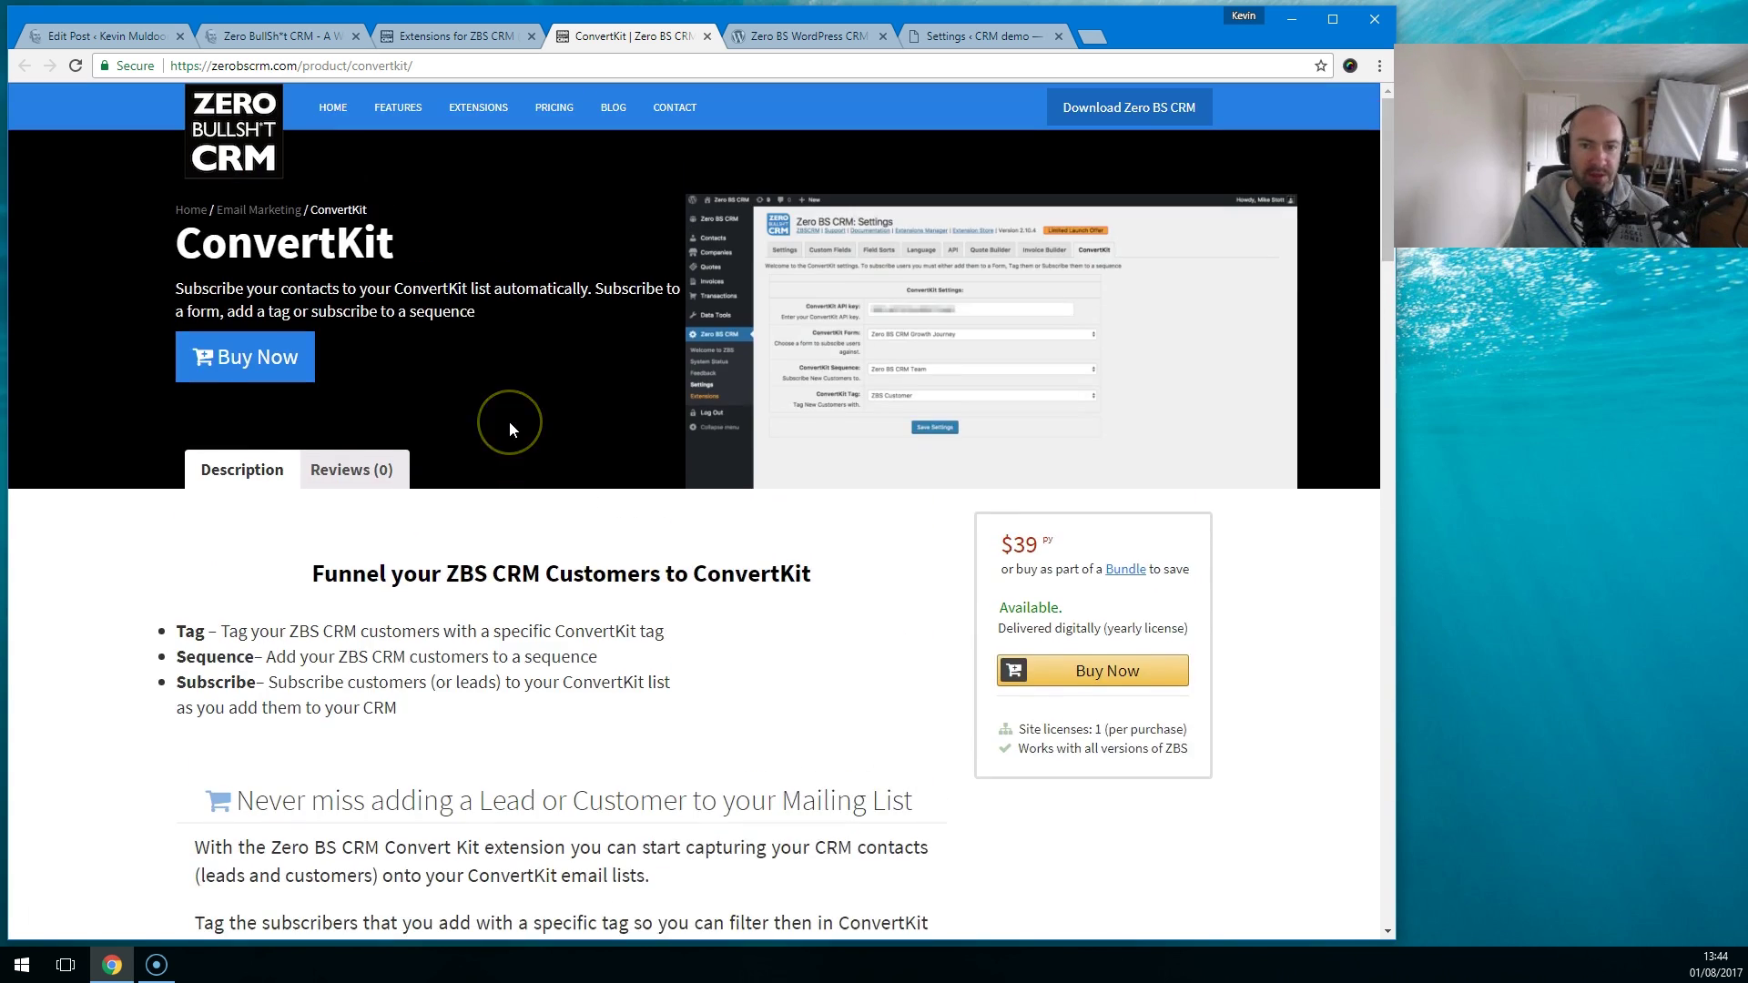
left_click(705, 37)
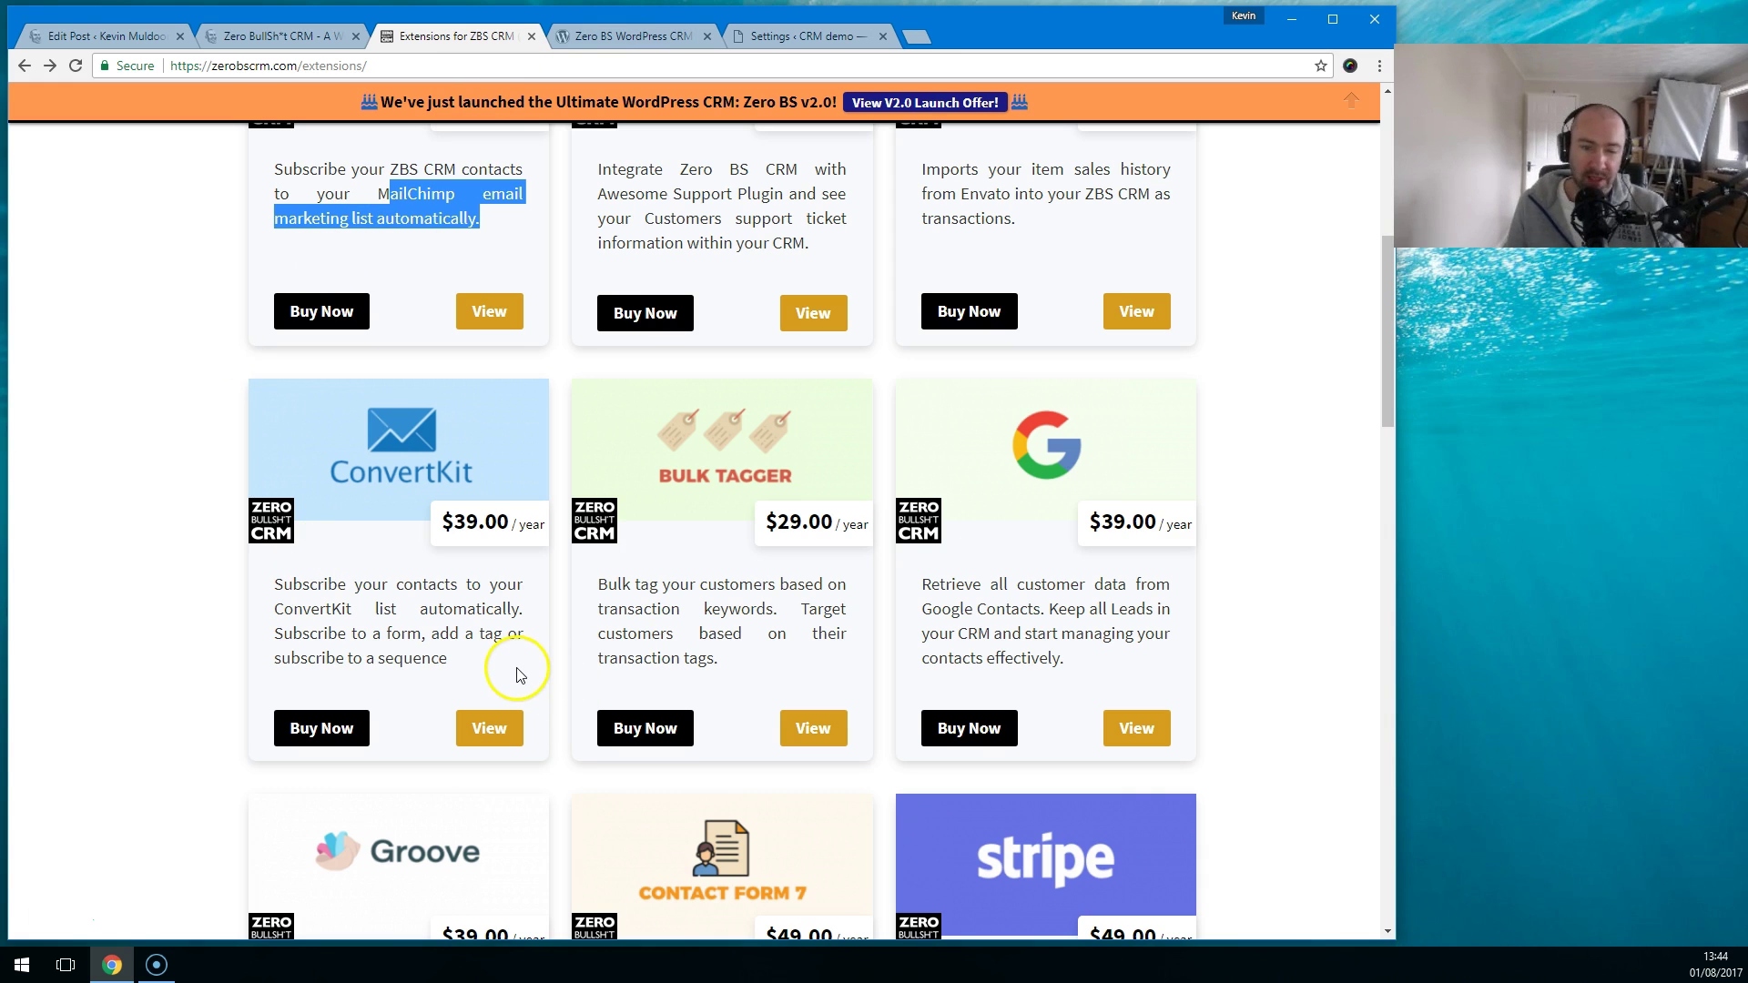
Step: Open the Bulk Tagger product page in a new tab, read its transaction keyword tagging description and features, and close it
scroll(510, 570, "down", 2)
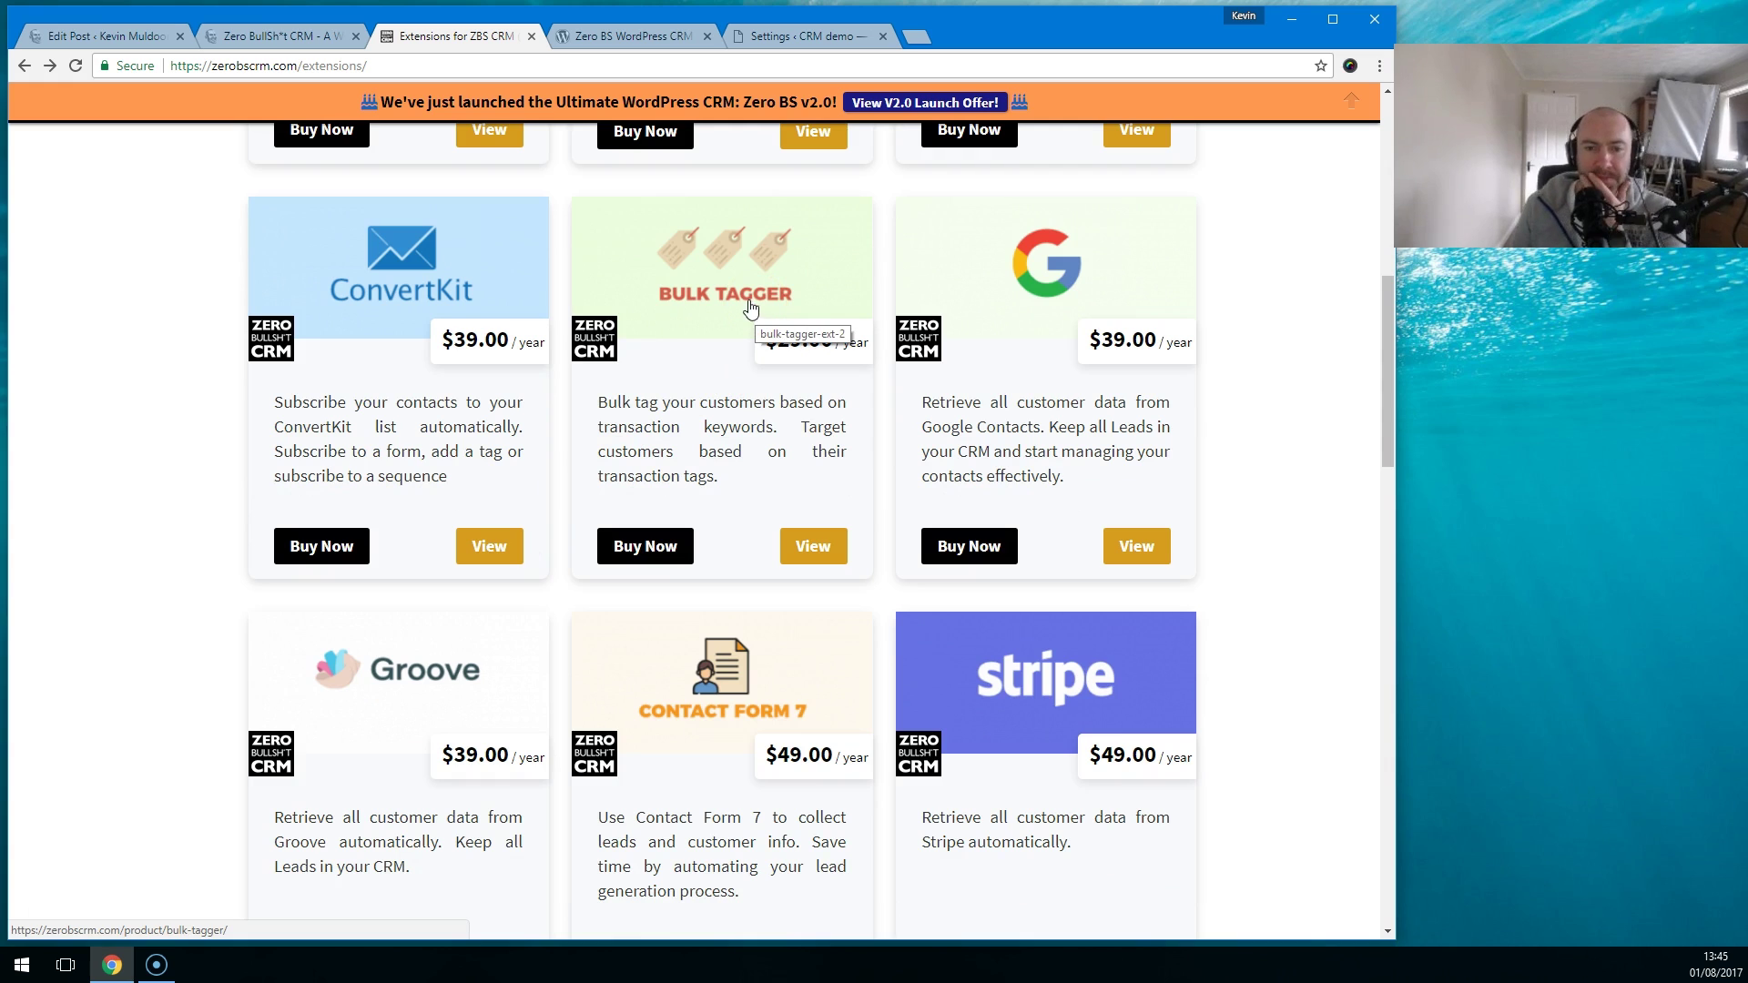
left_click(754, 333)
right_click(811, 544)
left_click(861, 556)
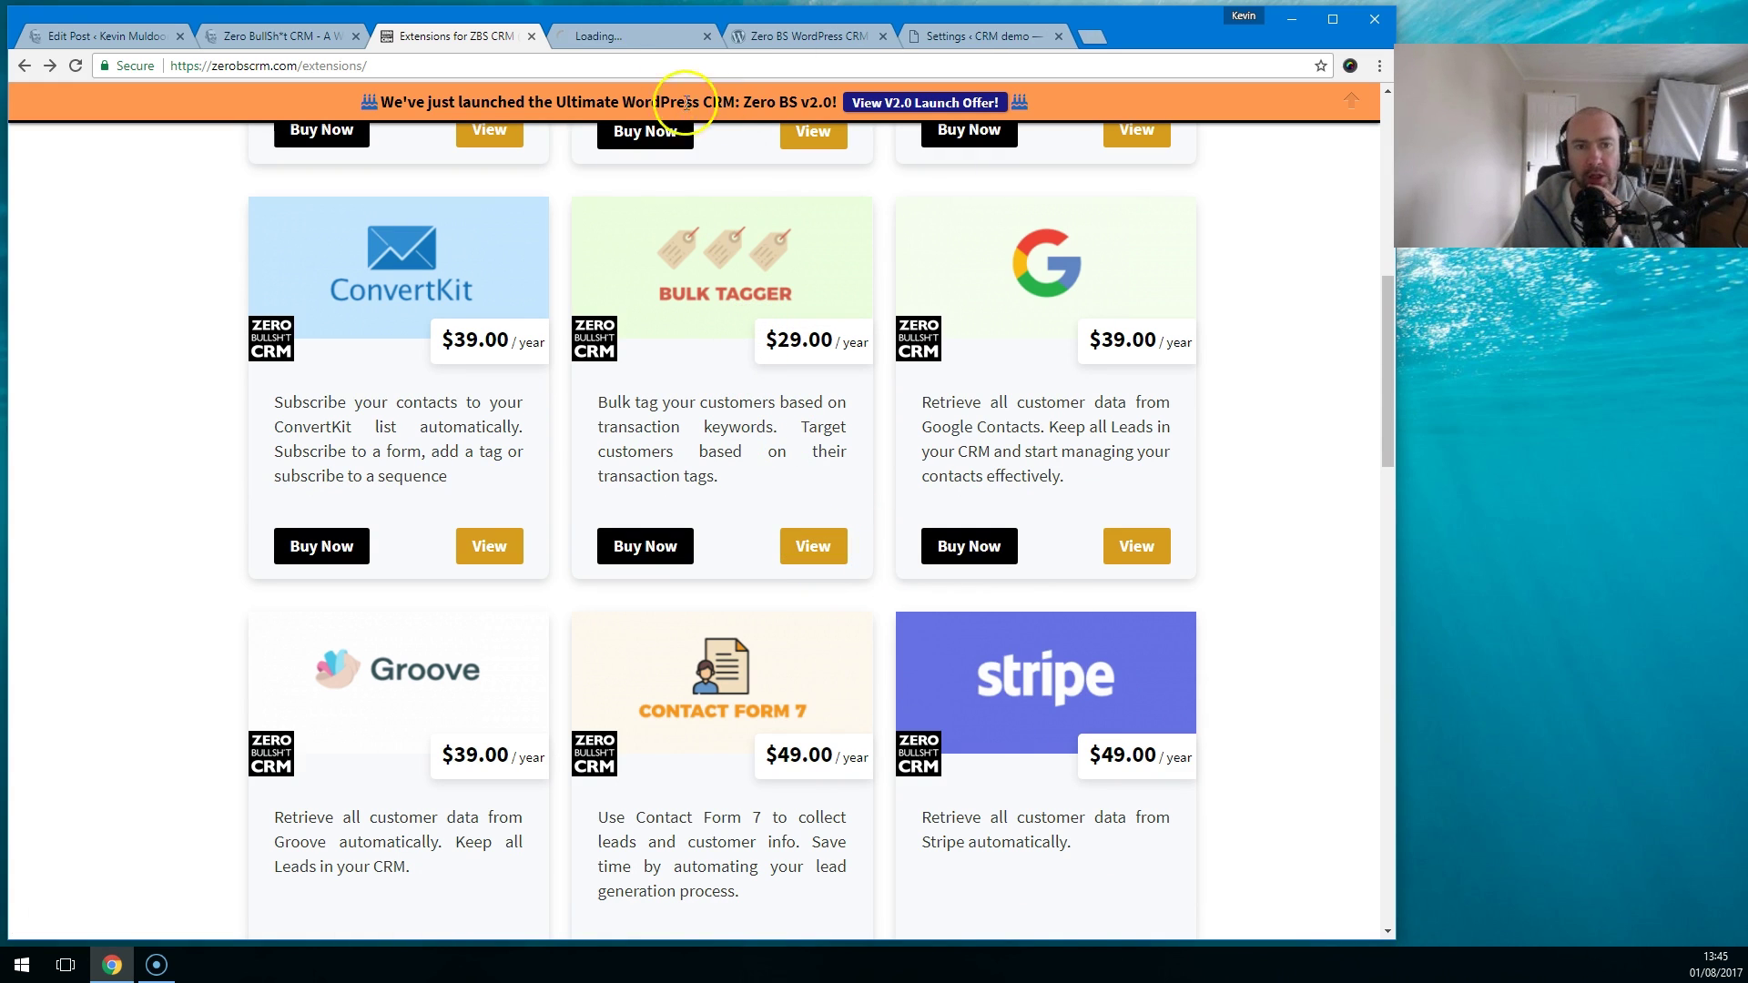
left_click(616, 35)
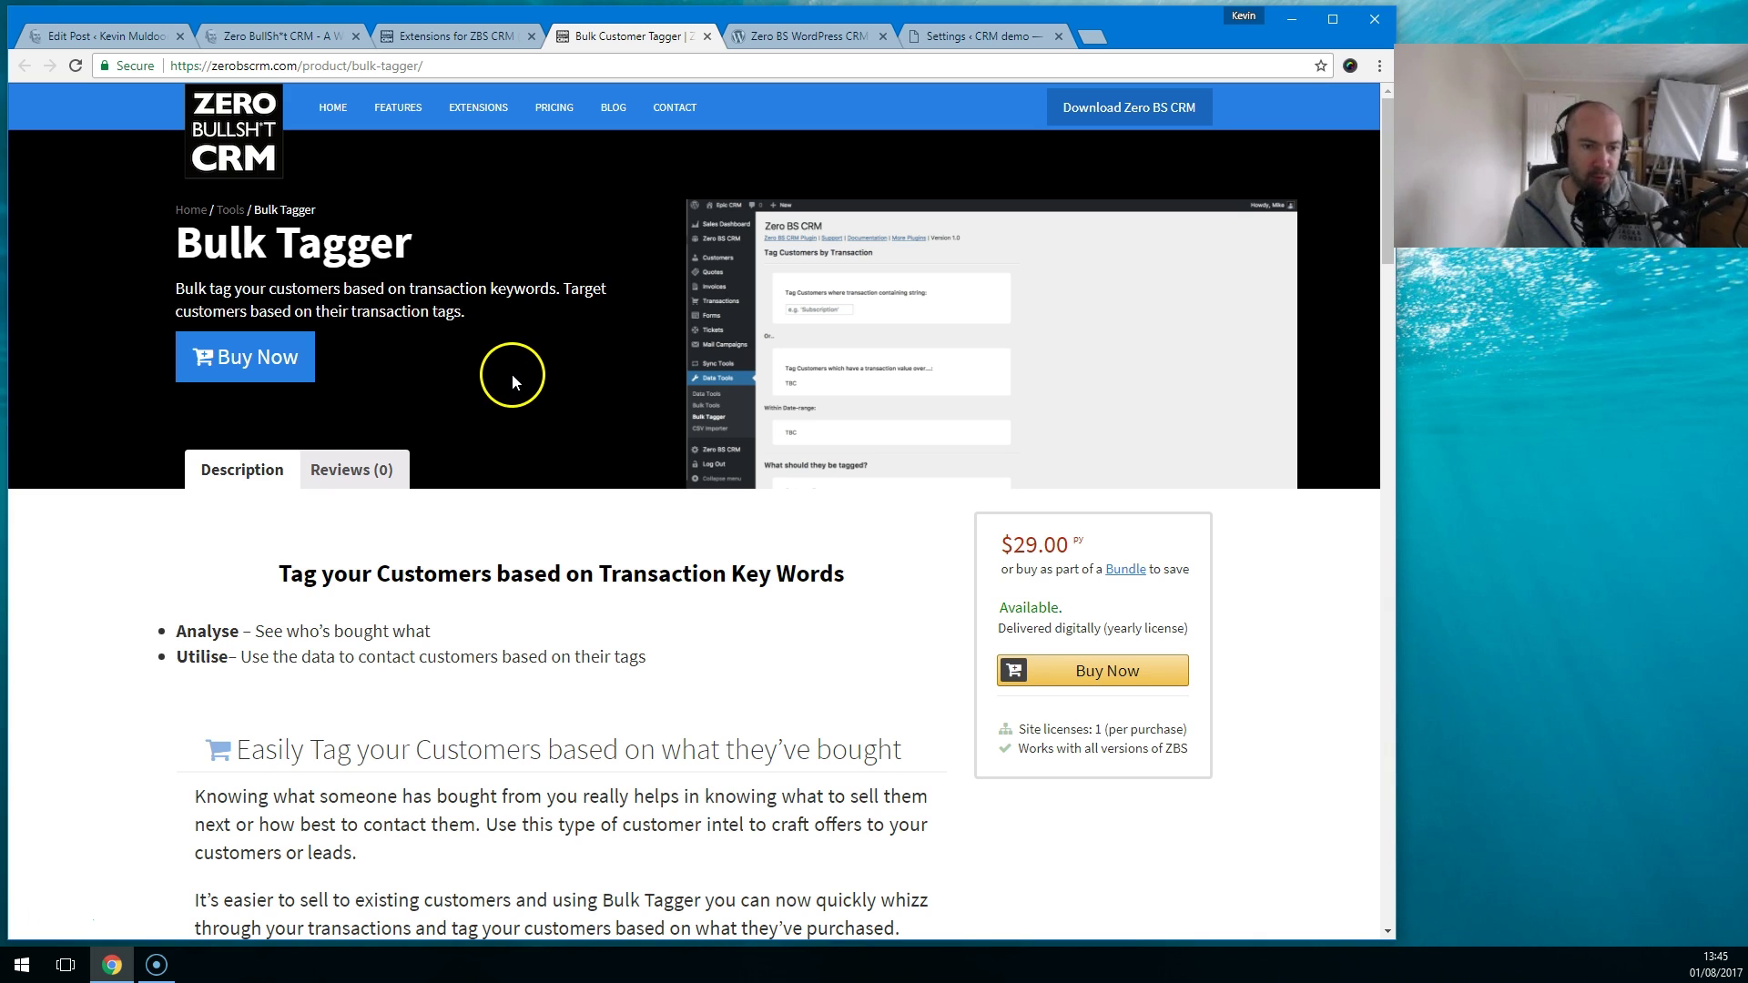
left_click_drag(172, 289, 558, 292)
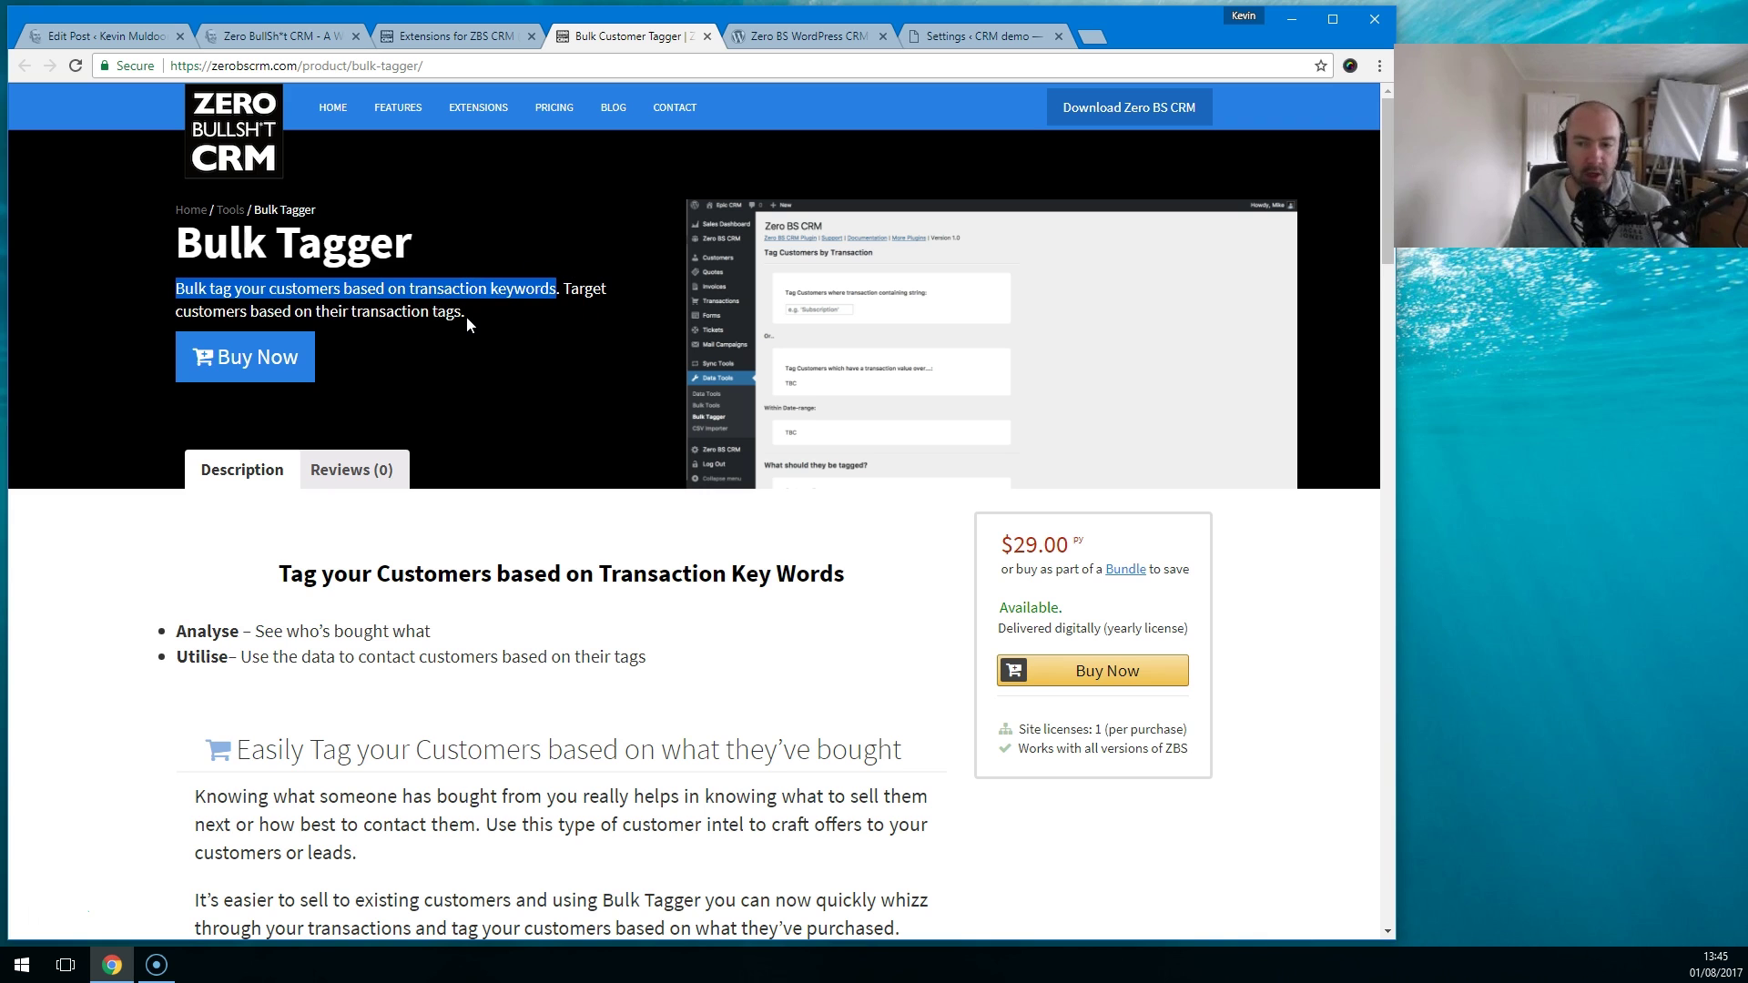
scroll(483, 364, "down", 7)
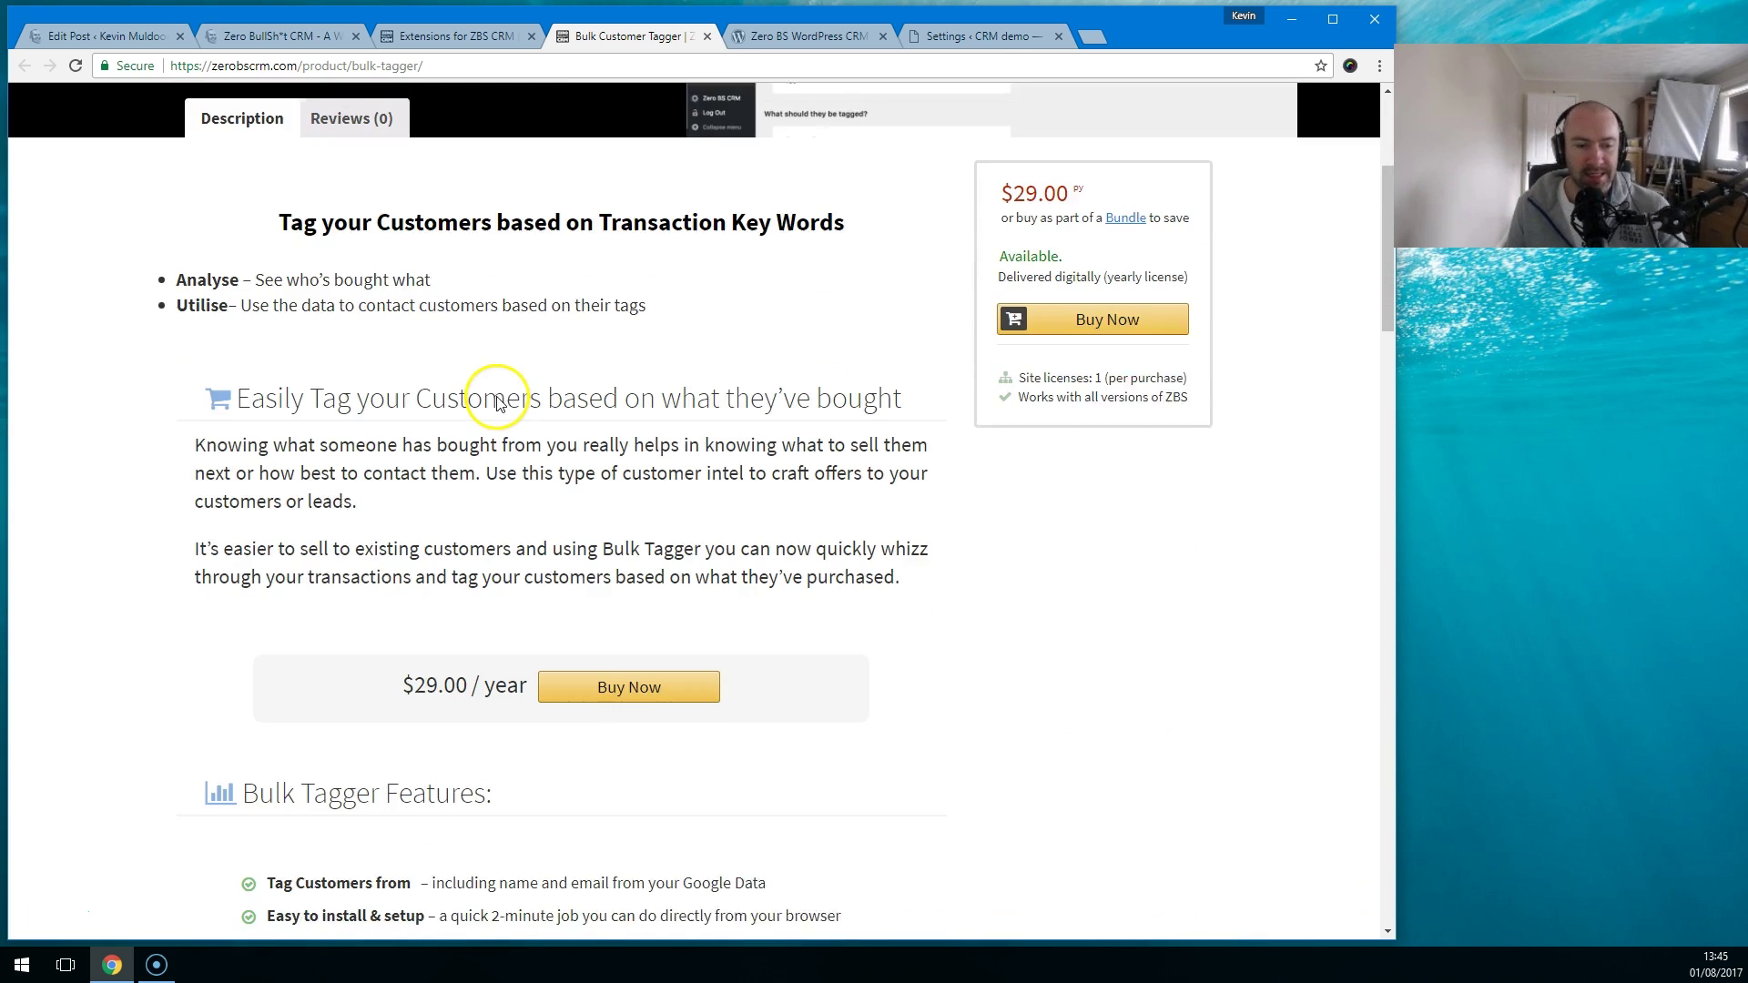
scroll(499, 396, "down", 5)
scroll(497, 392, "up", 9)
scroll(499, 397, "up", 4)
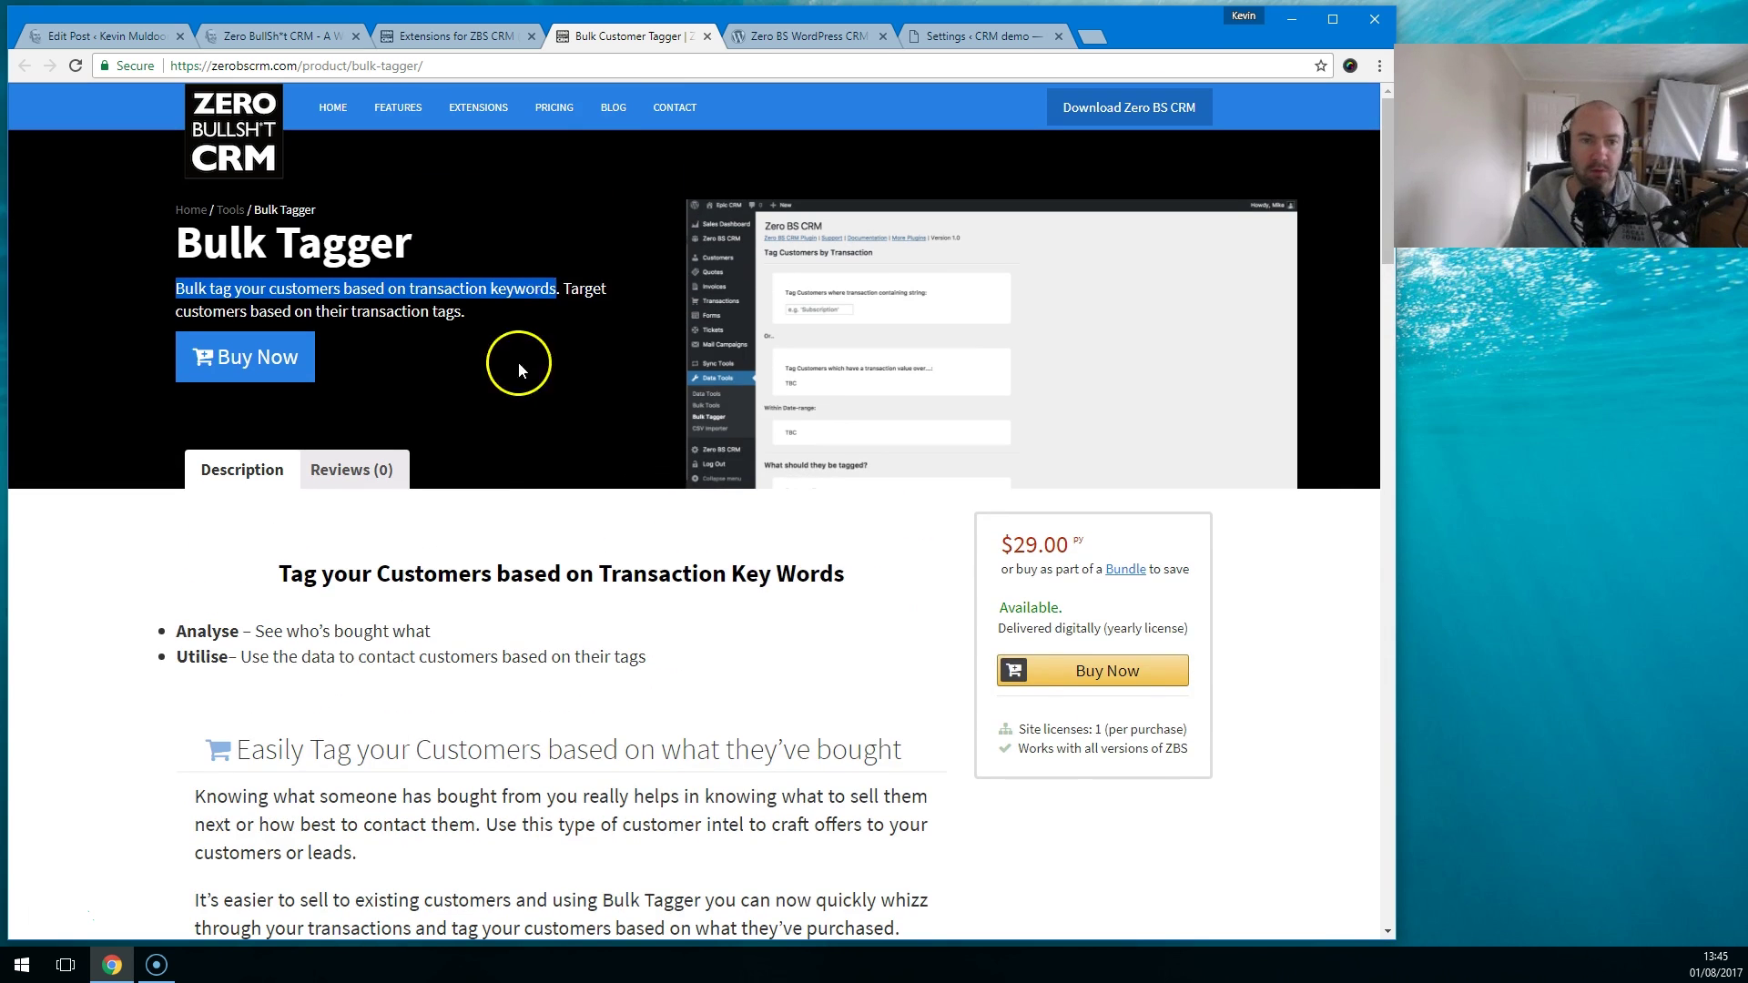
left_click(708, 36)
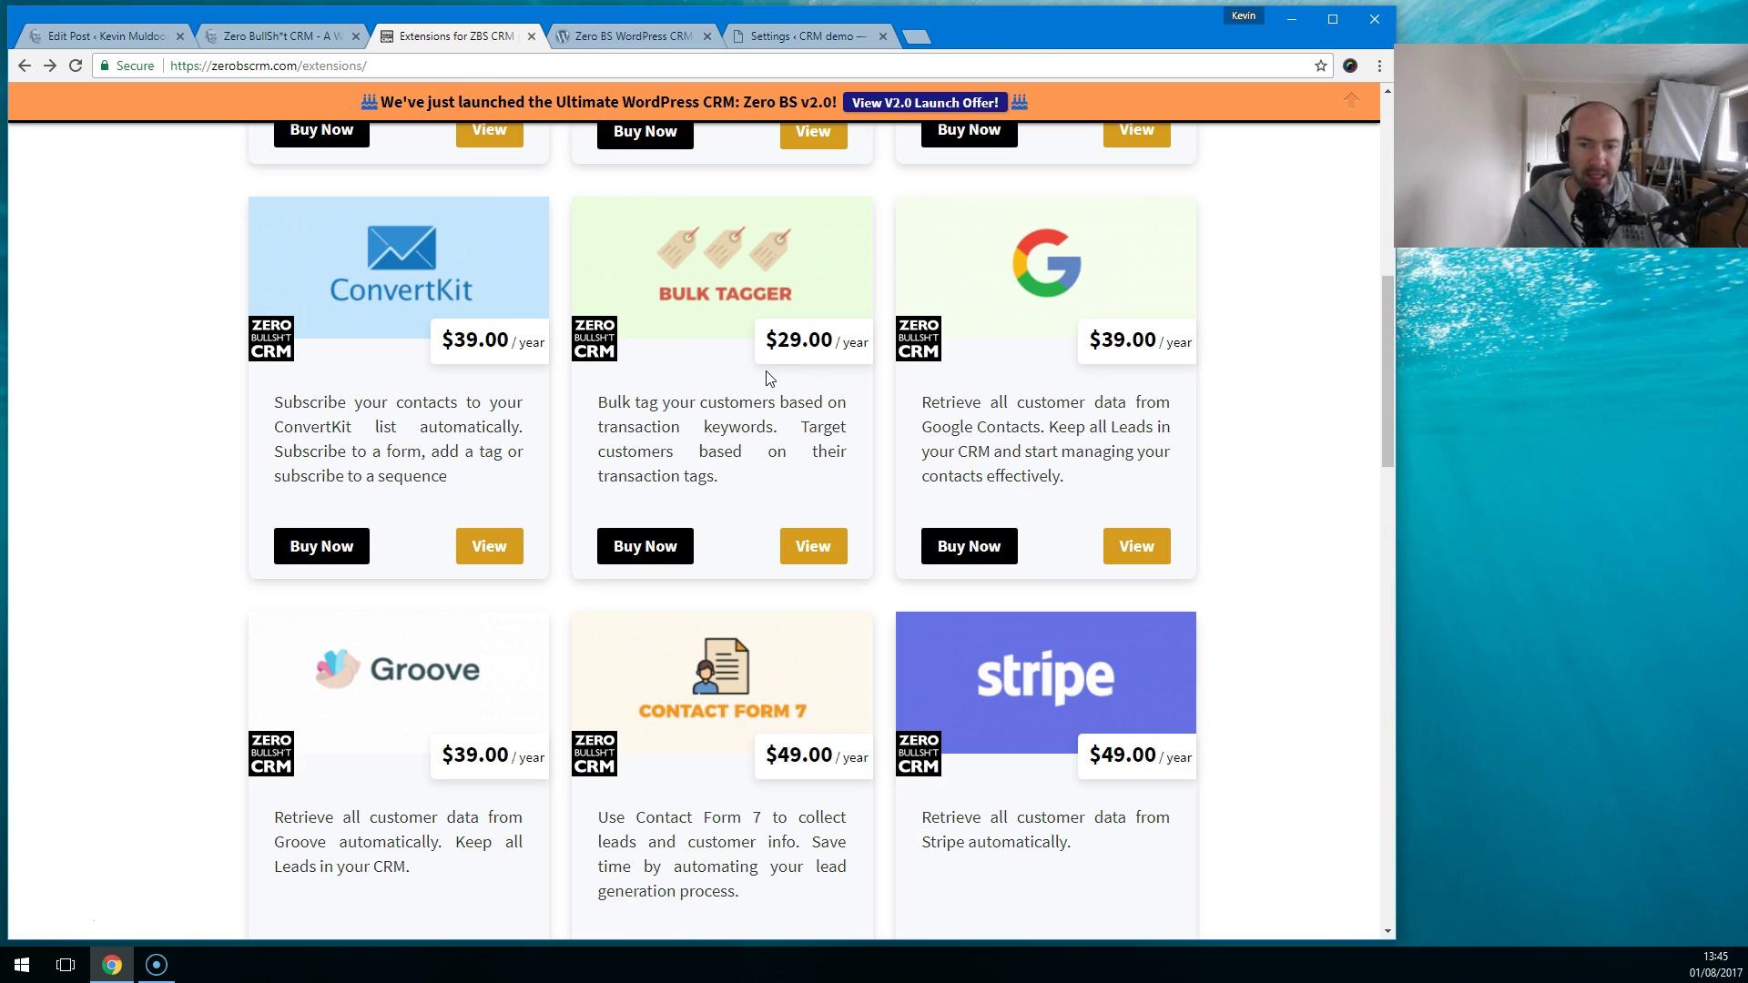
Step: Check the Google Contacts extension's description in the catalogue and open the Contact Form 7 product page in a new tab
scroll(911, 377, "down", 1)
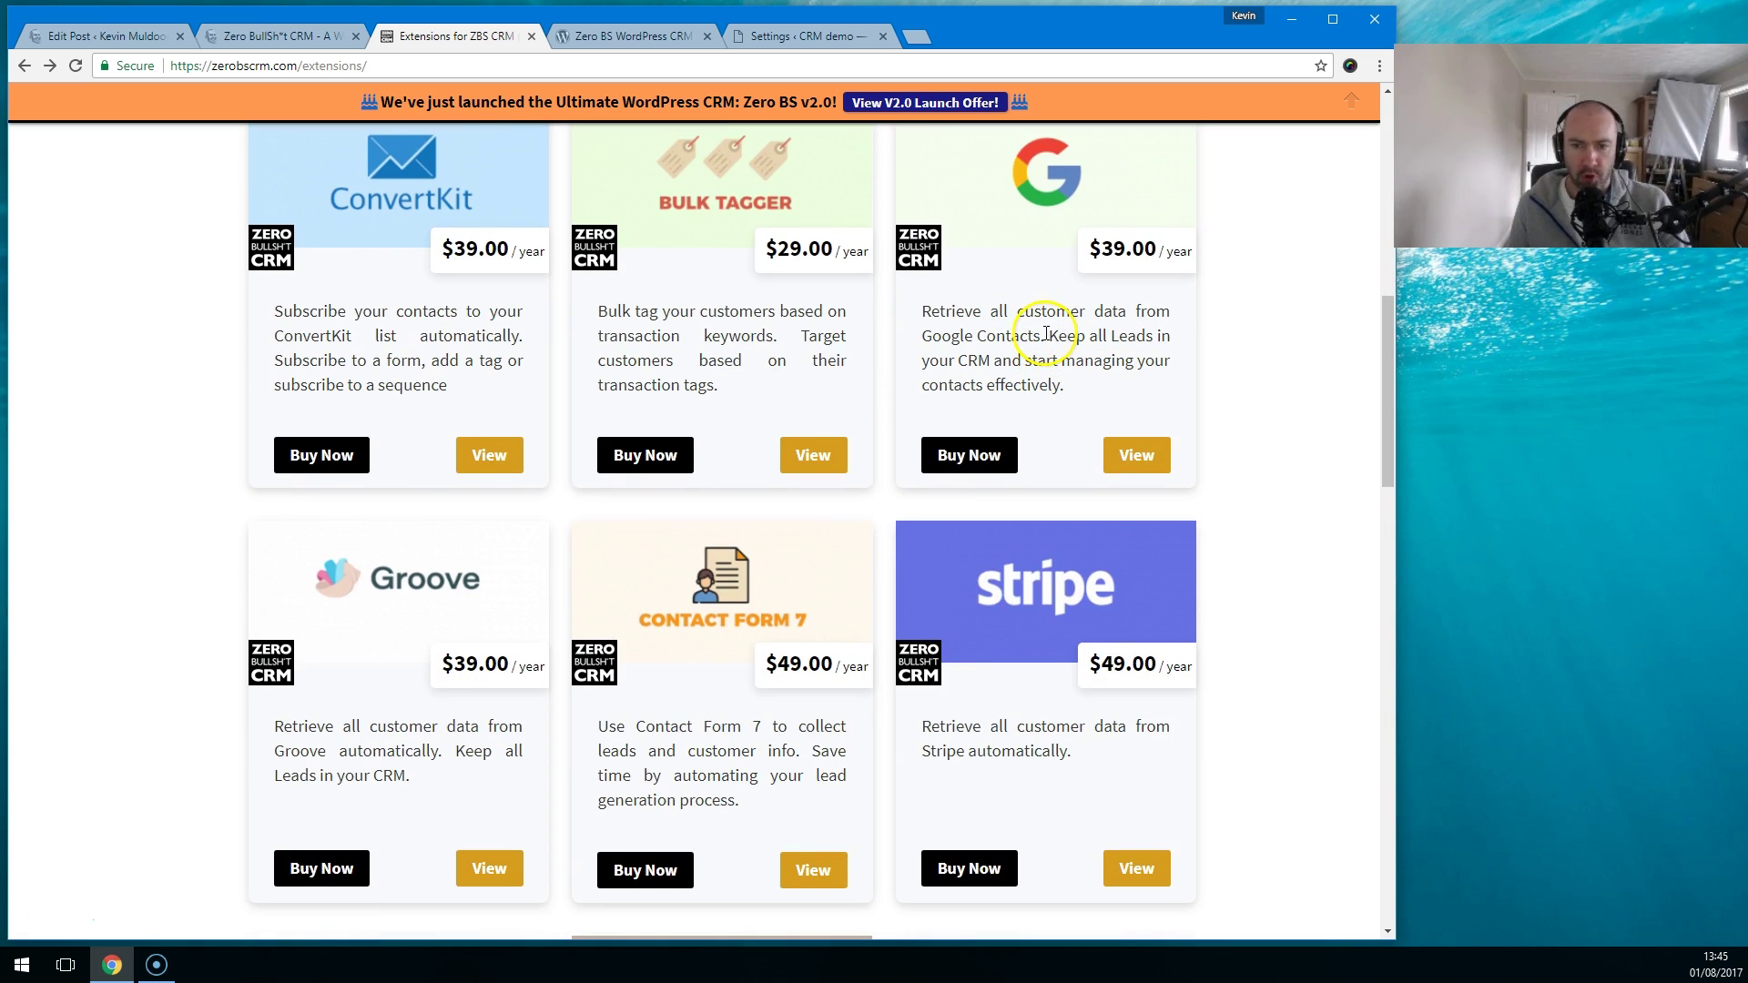
left_click_drag(1041, 336, 921, 336)
scroll(531, 445, "down", 1)
scroll(531, 445, "down", 3)
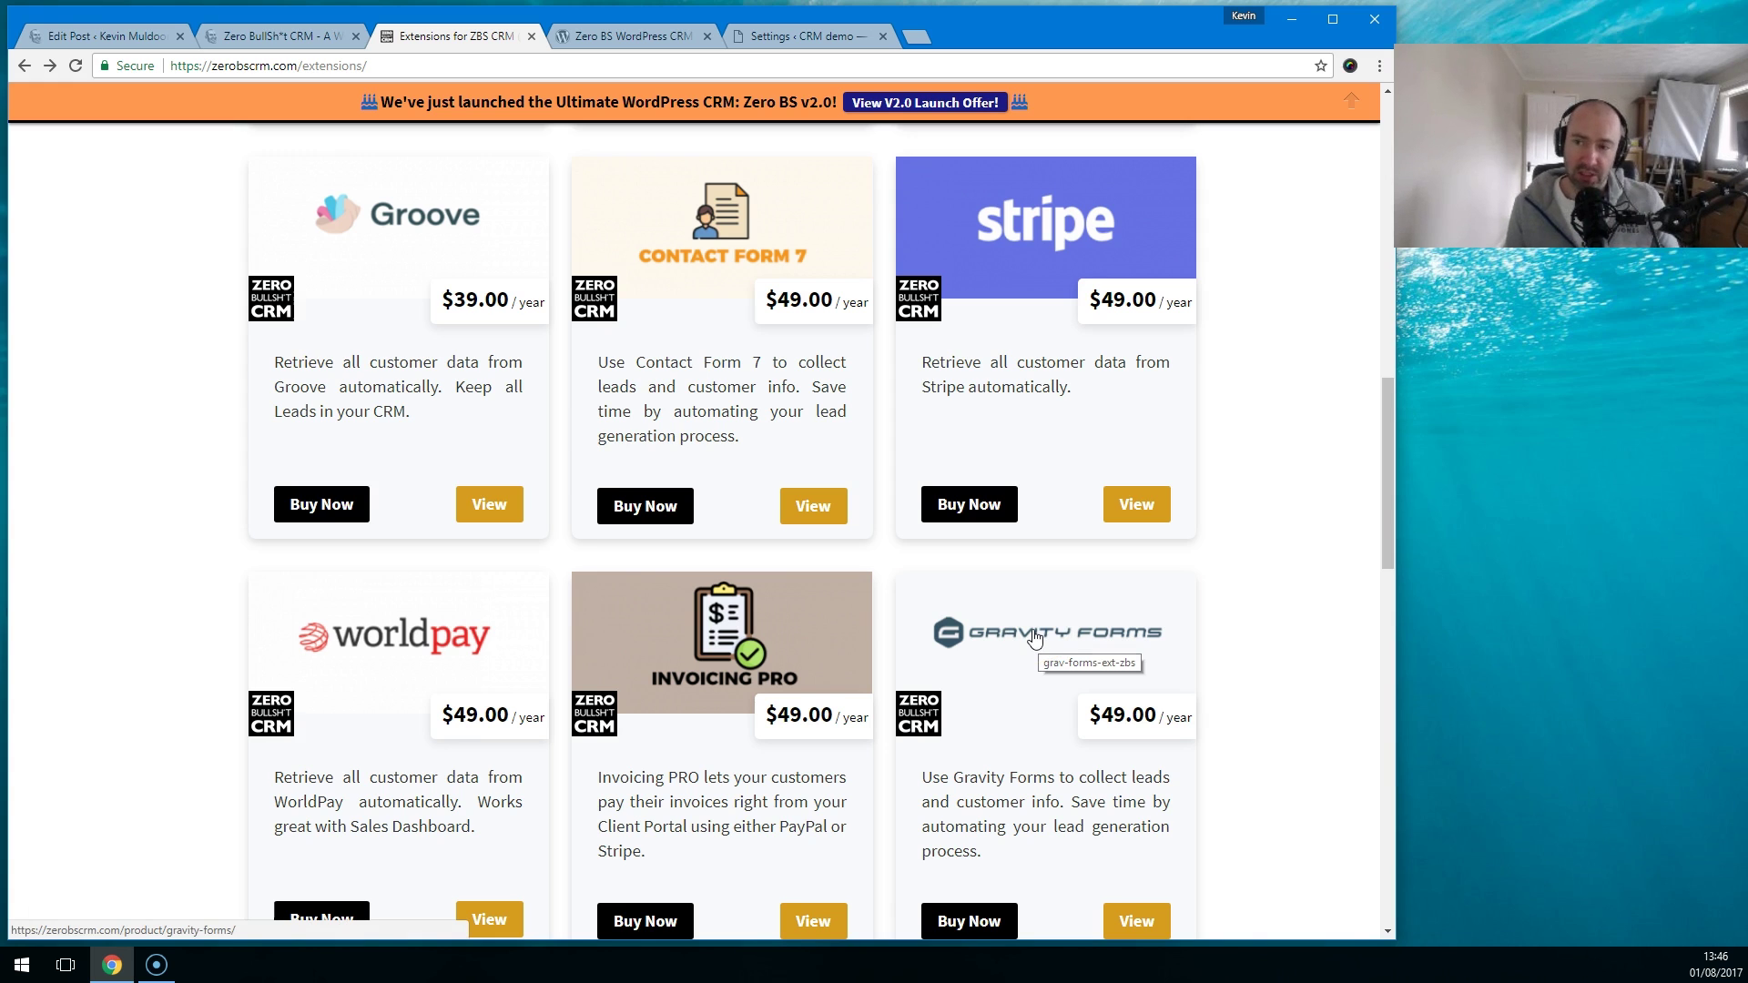
right_click(839, 502)
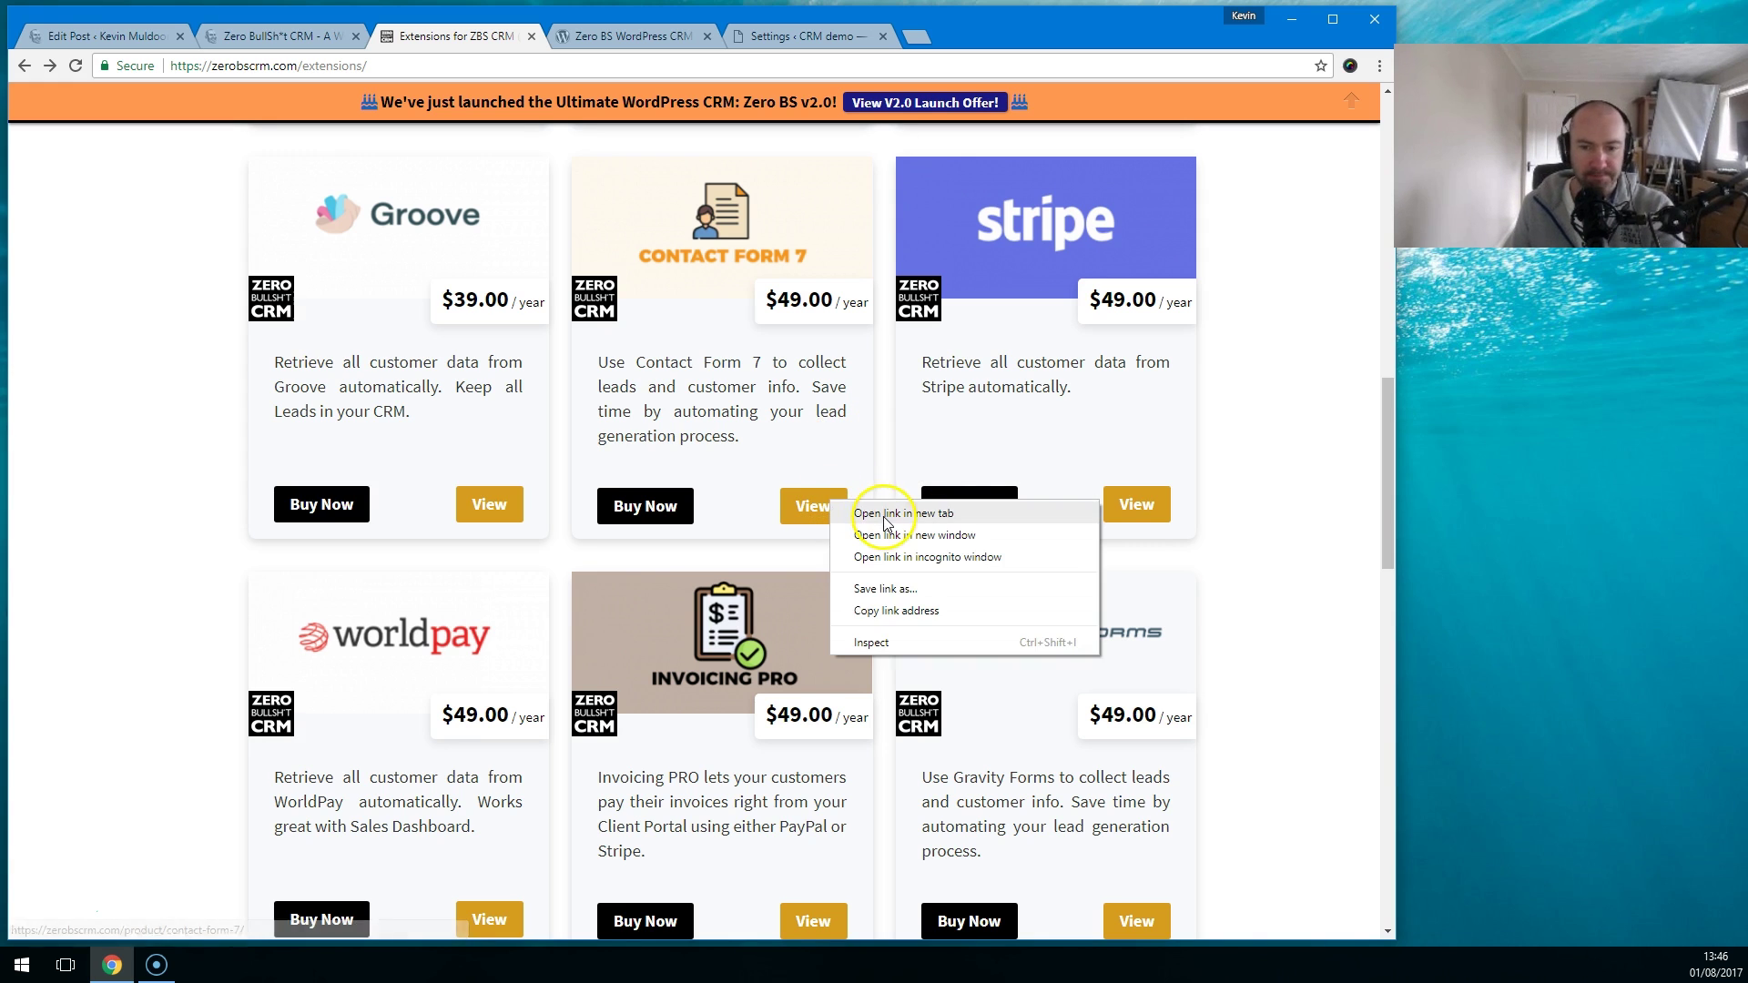
left_click(878, 507)
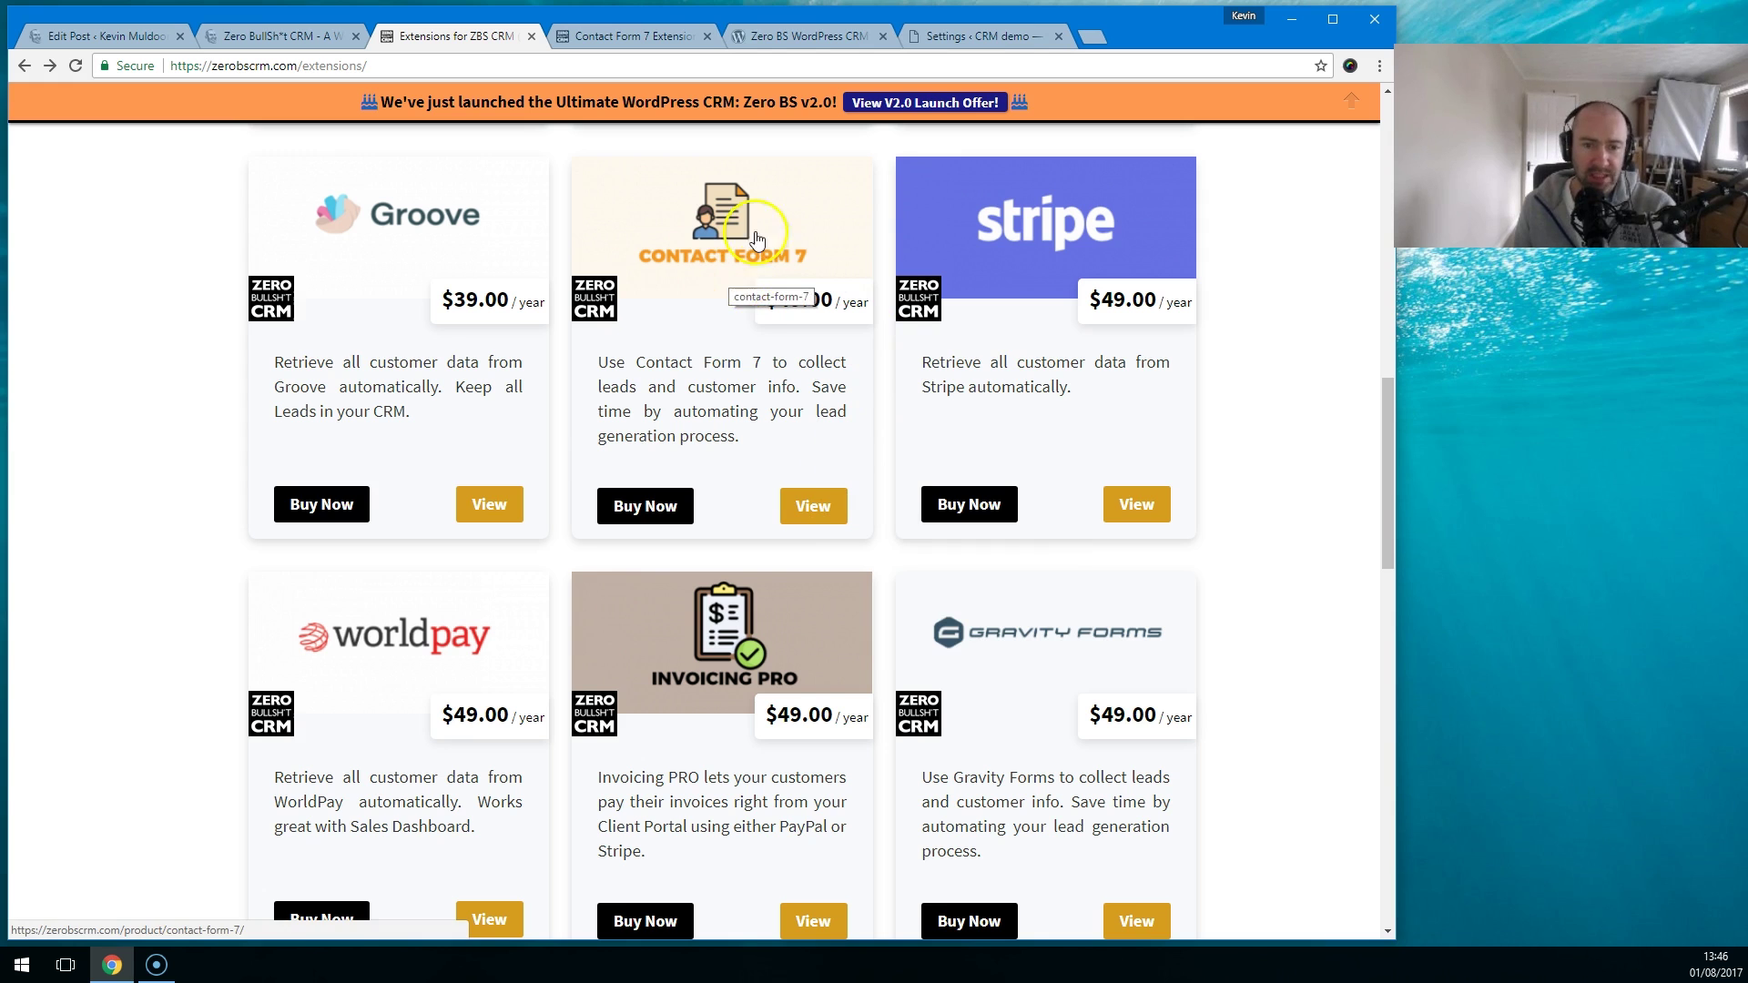
left_click(643, 36)
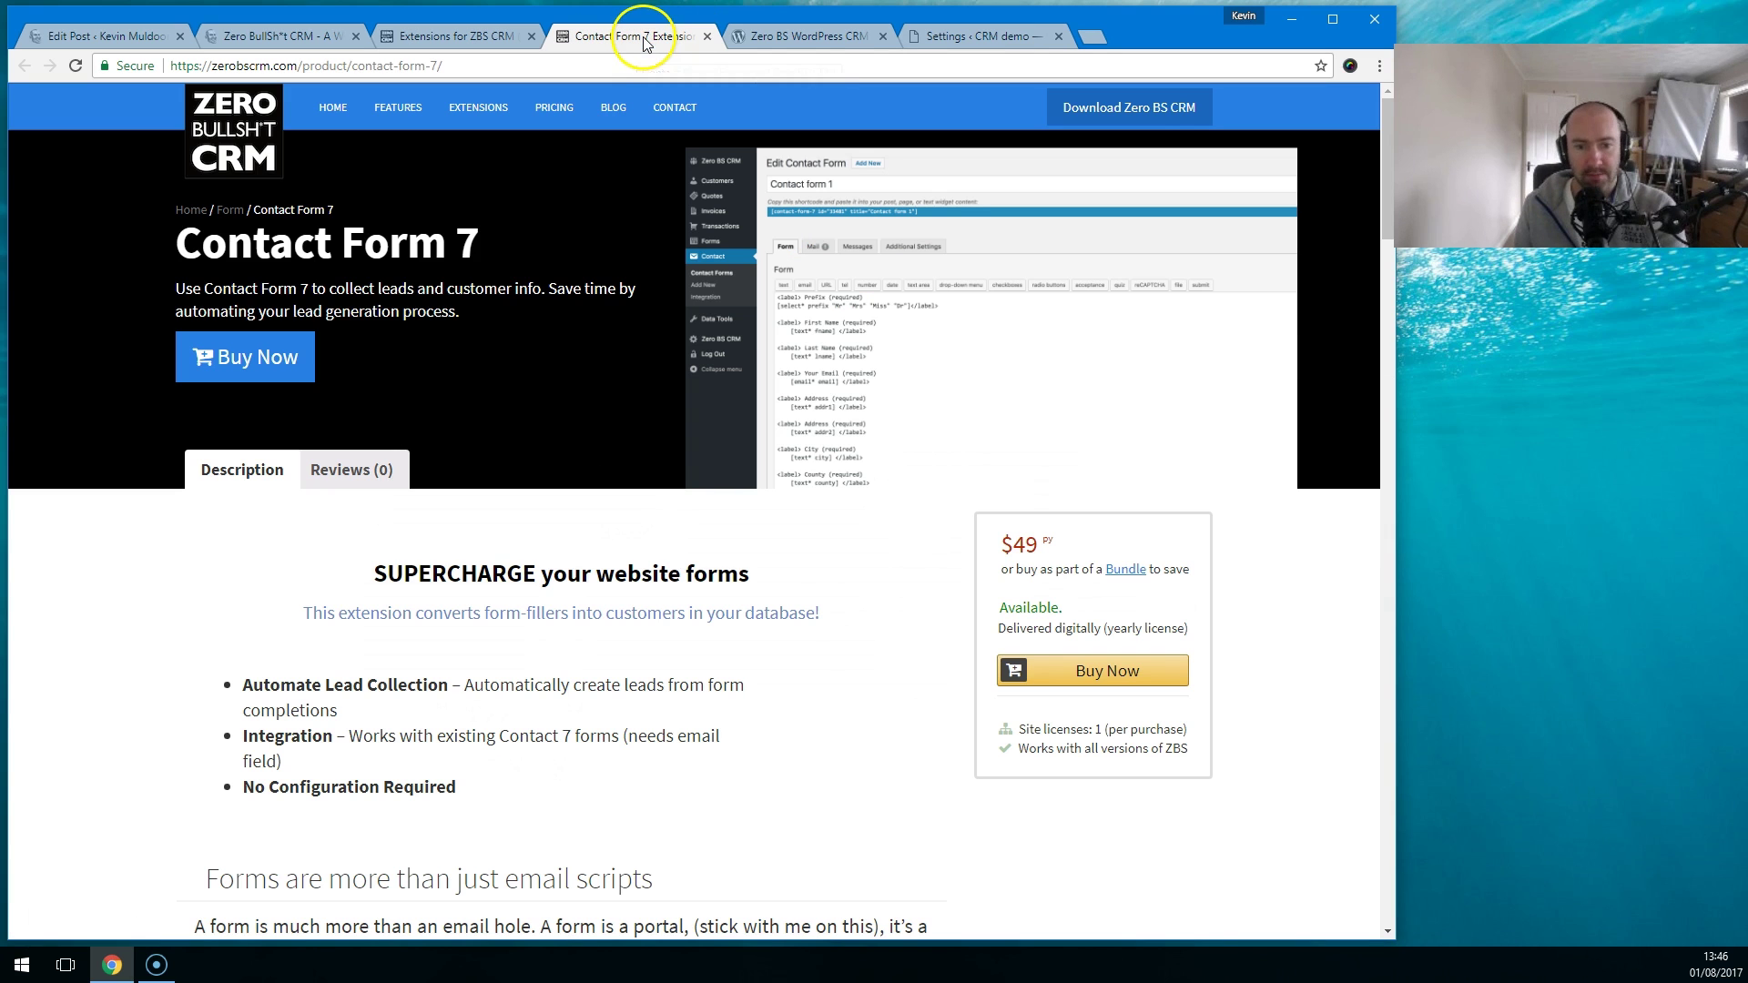
Step: Read the Contact Form 7 extension's description of automated lead collection and close its page
scroll(581, 401, "down", 12)
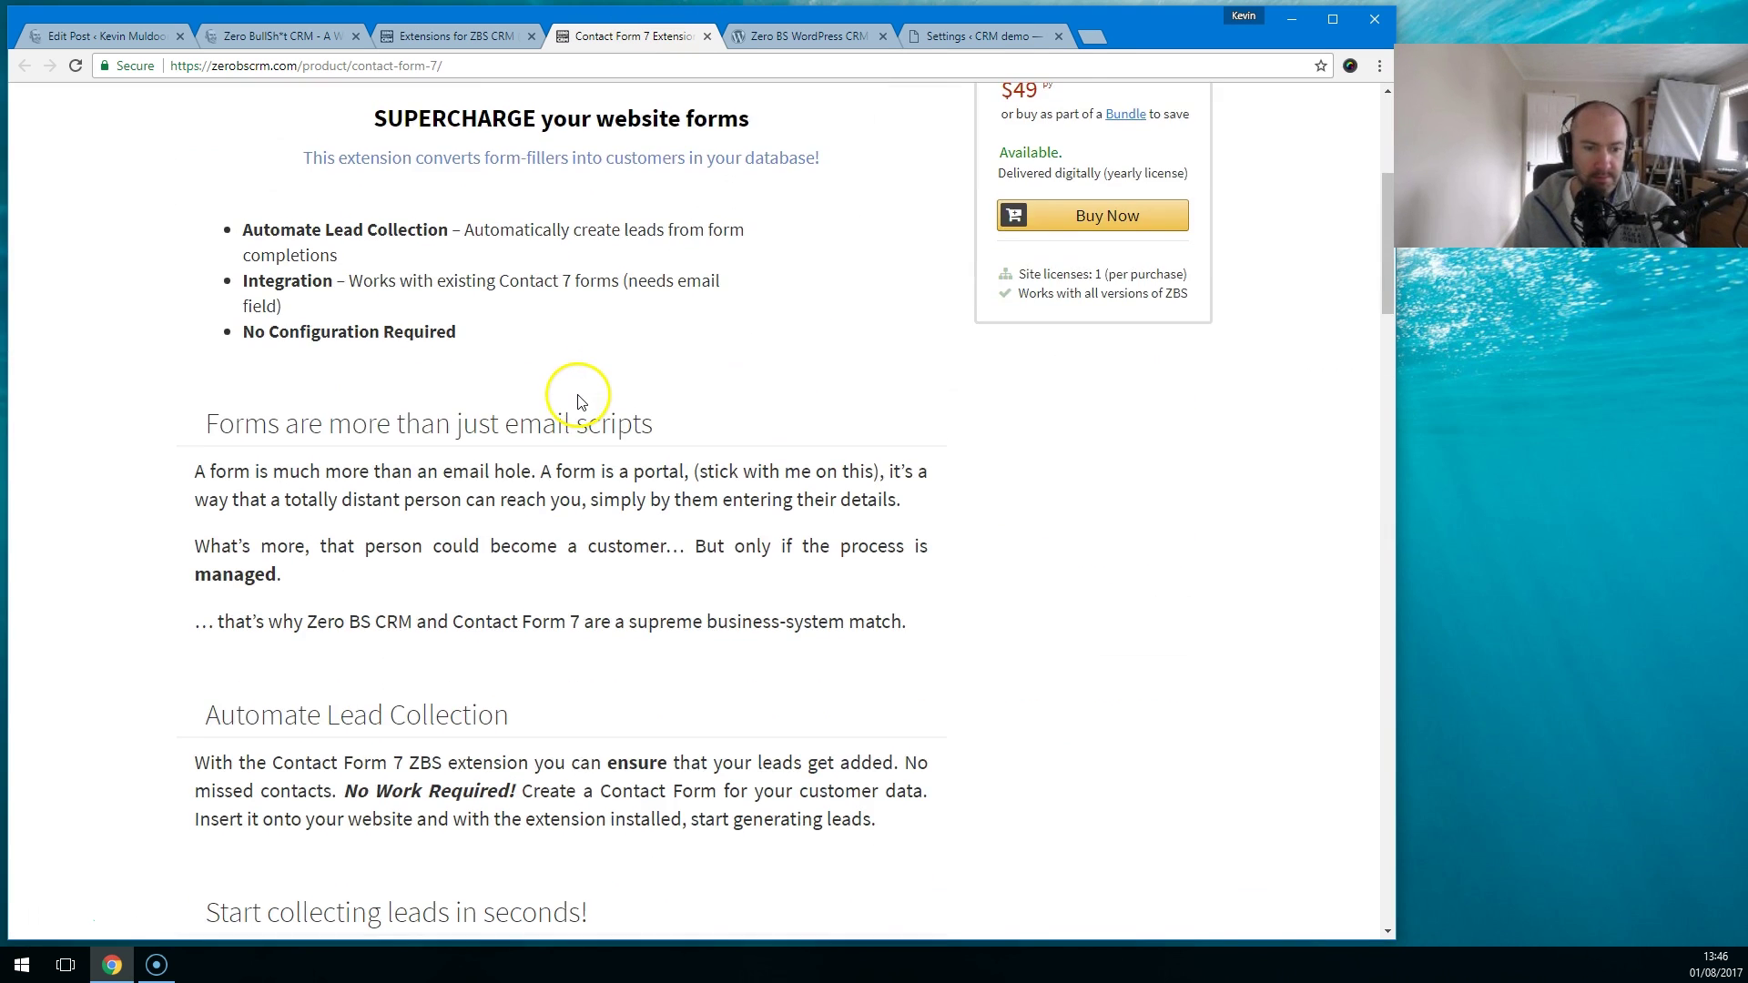
scroll(577, 405, "up", 8)
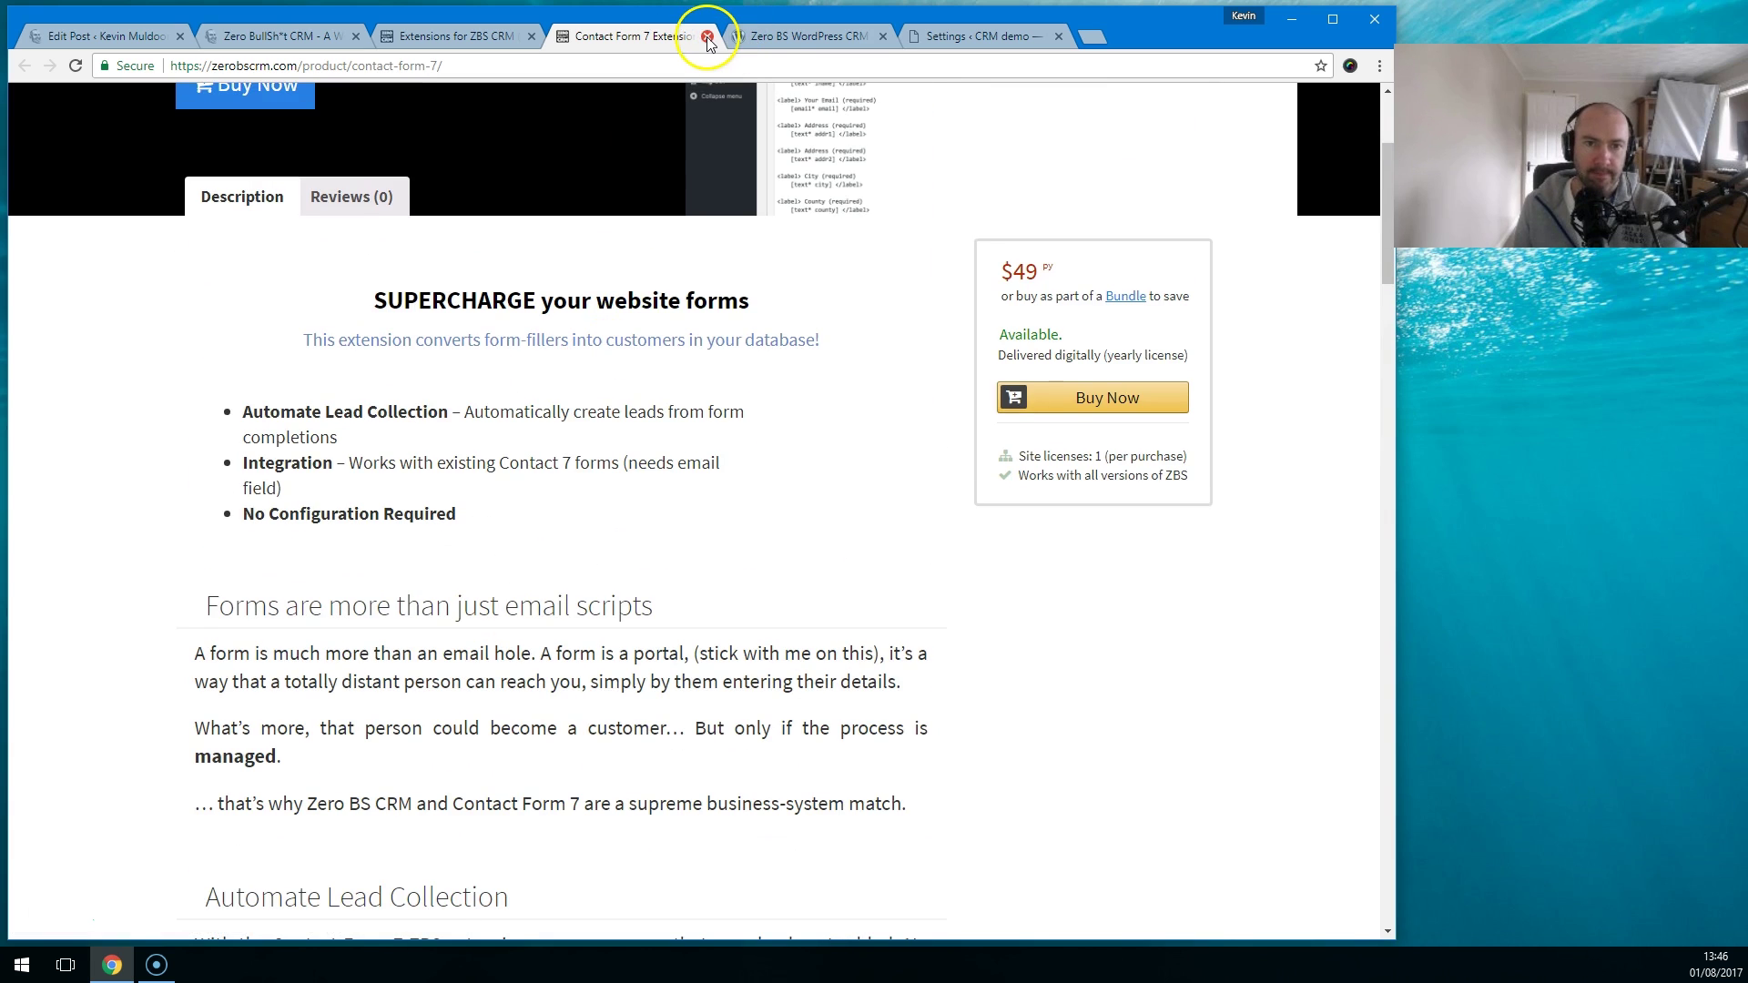
left_click(708, 36)
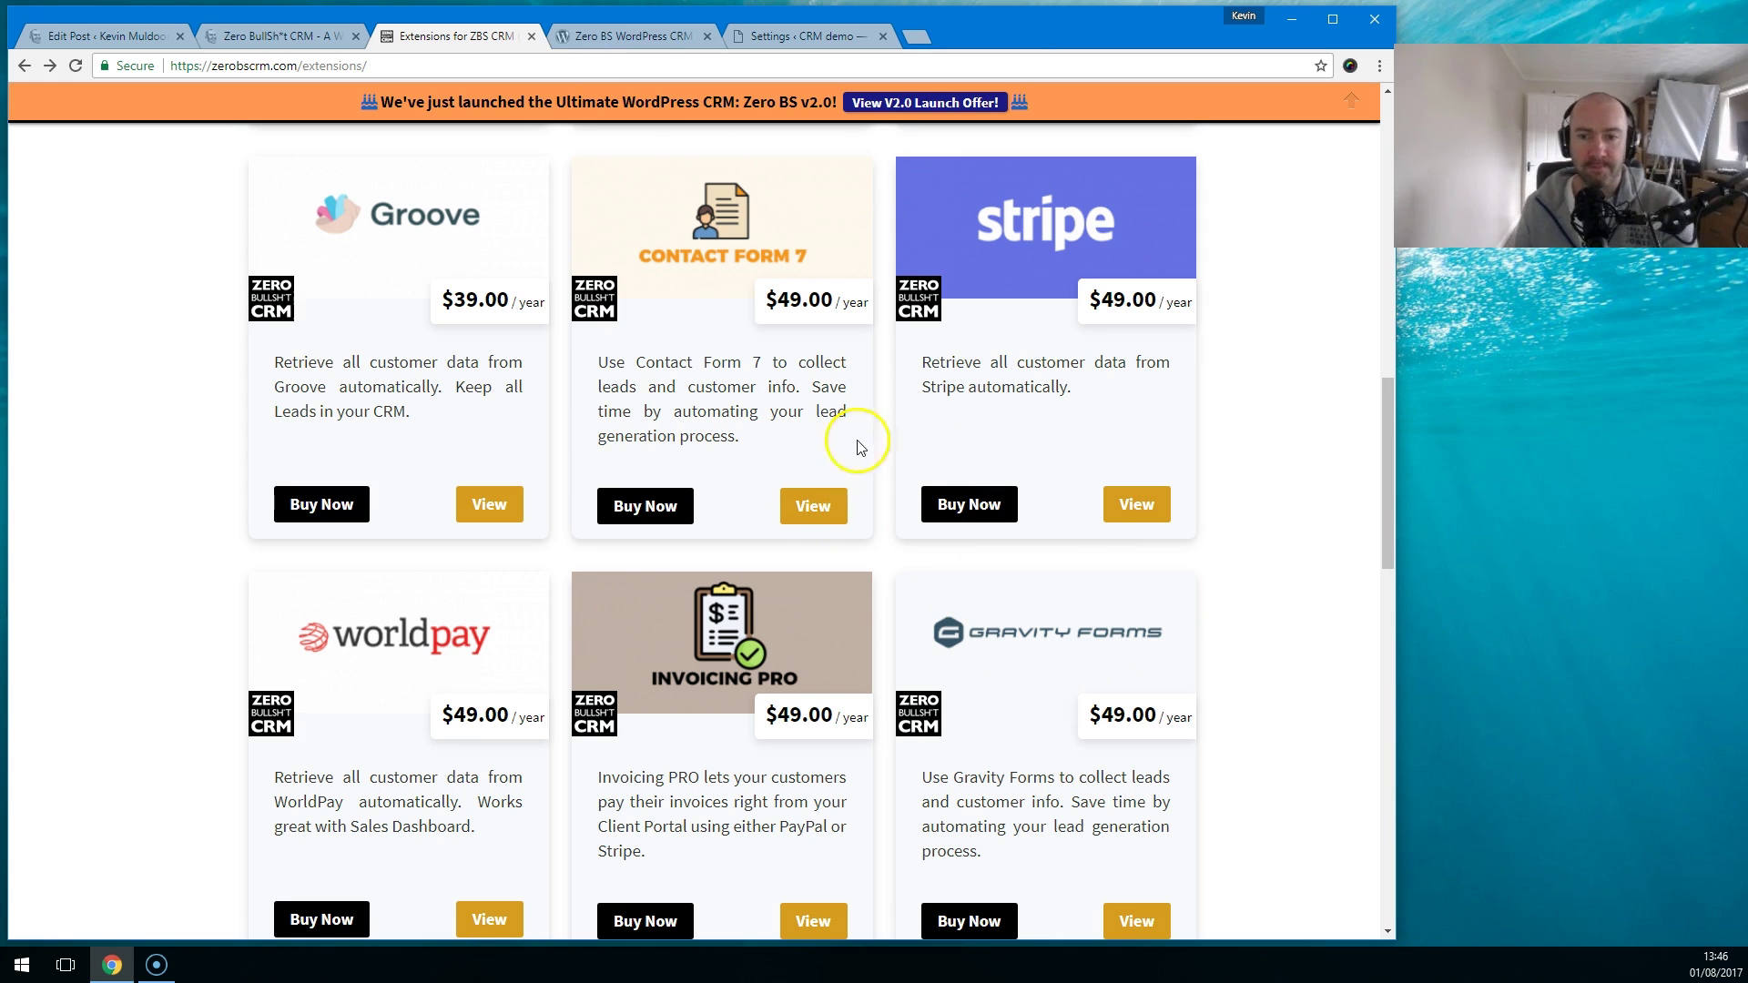
Step: Find the PayPal extension further down the catalogue and open its product page in a new tab
left_click_drag(1384, 445, 1293, 603)
right_click(1138, 663)
left_click(1192, 669)
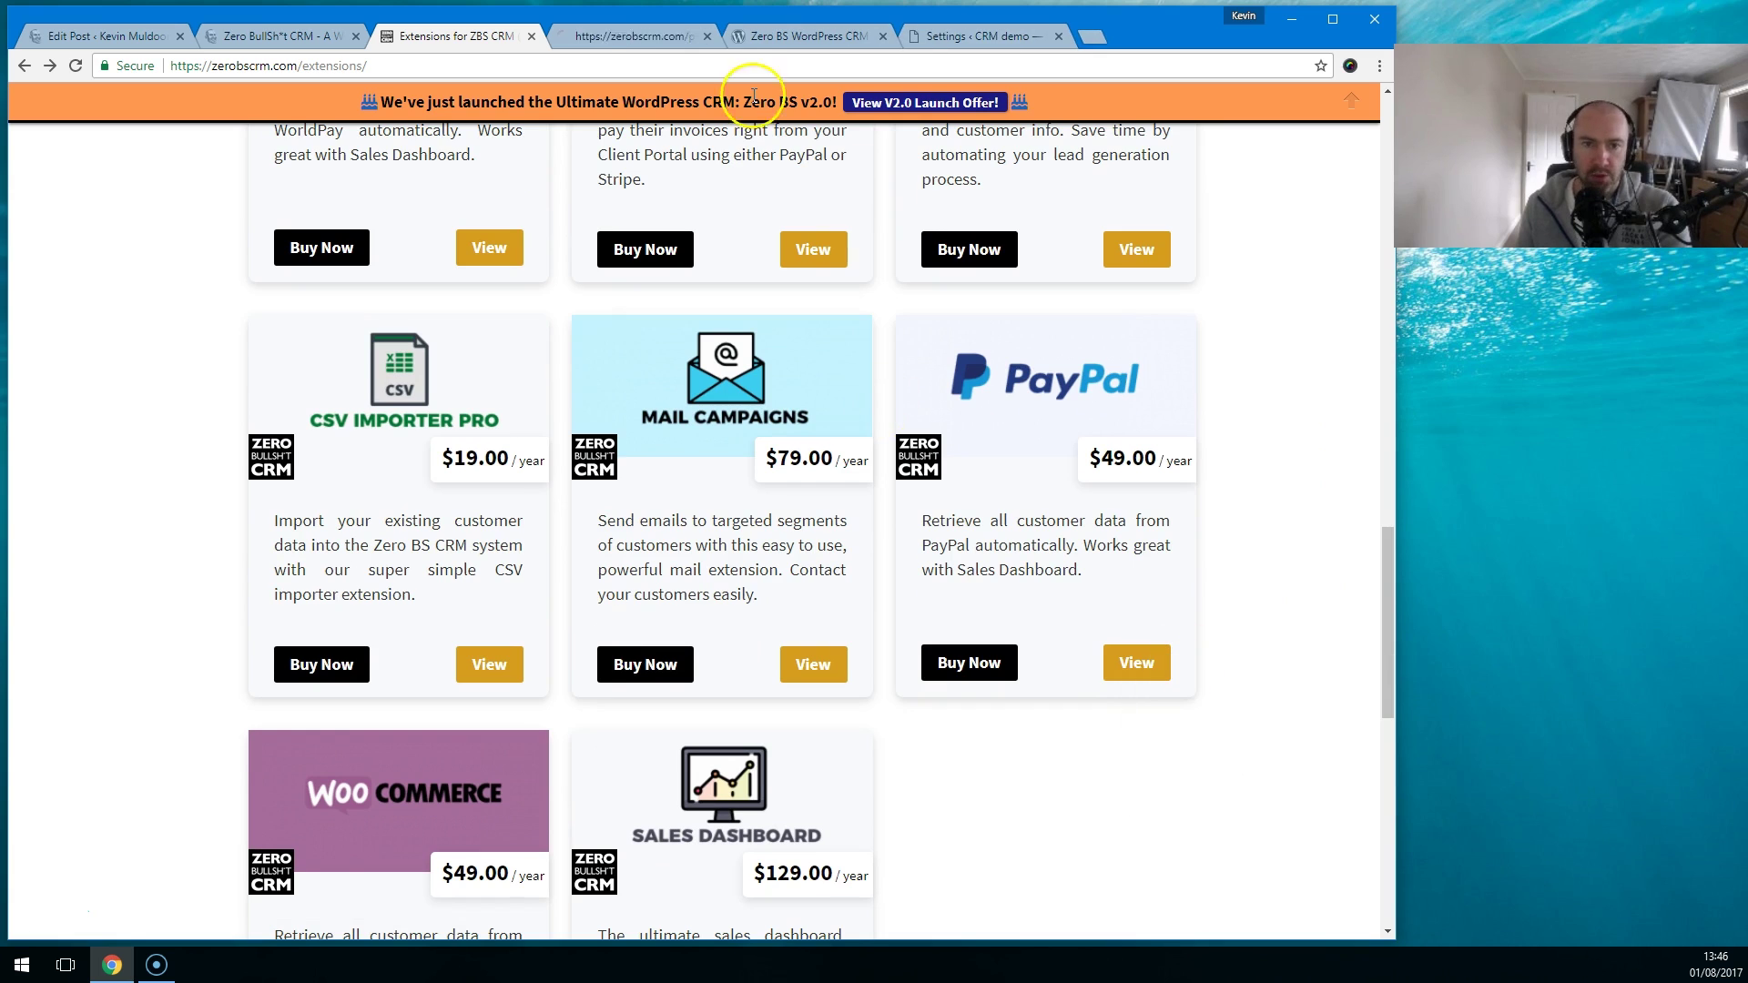
left_click(628, 41)
Step: Read the PayPal Sync description, highlight its page title, and close the page to return to the catalogue
scroll(684, 423, "down", 1)
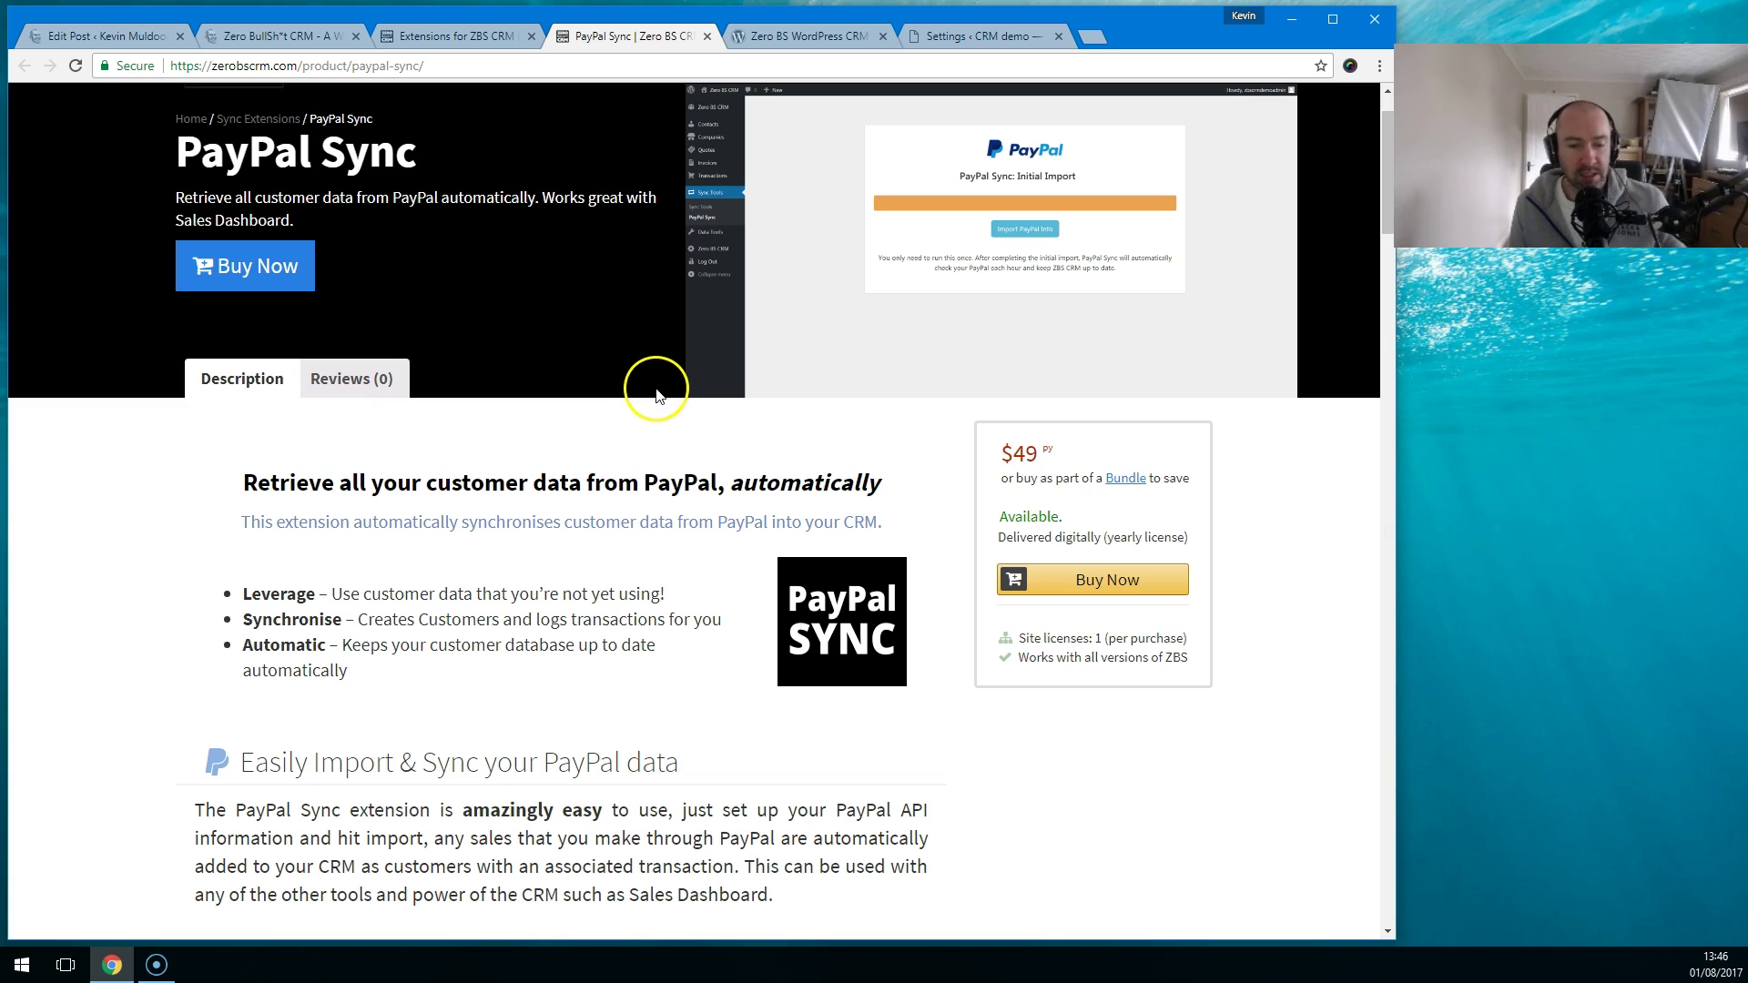
scroll(600, 405, "up", 1)
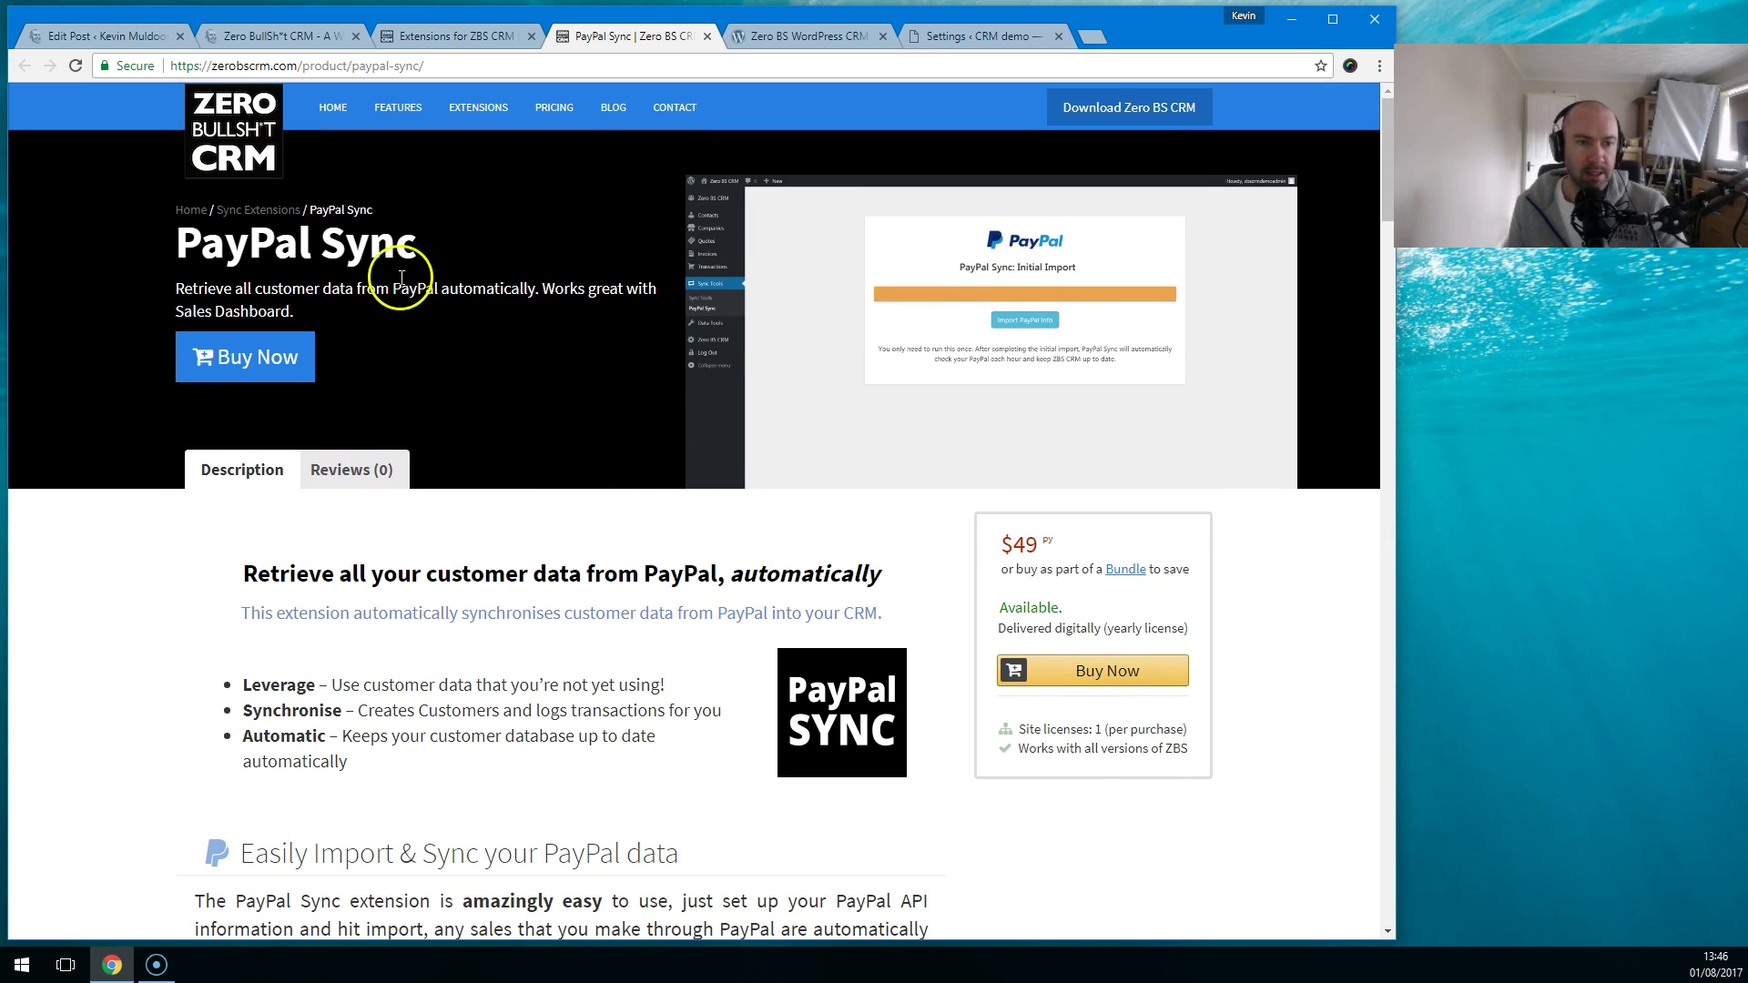
left_click_drag(425, 255, 180, 251)
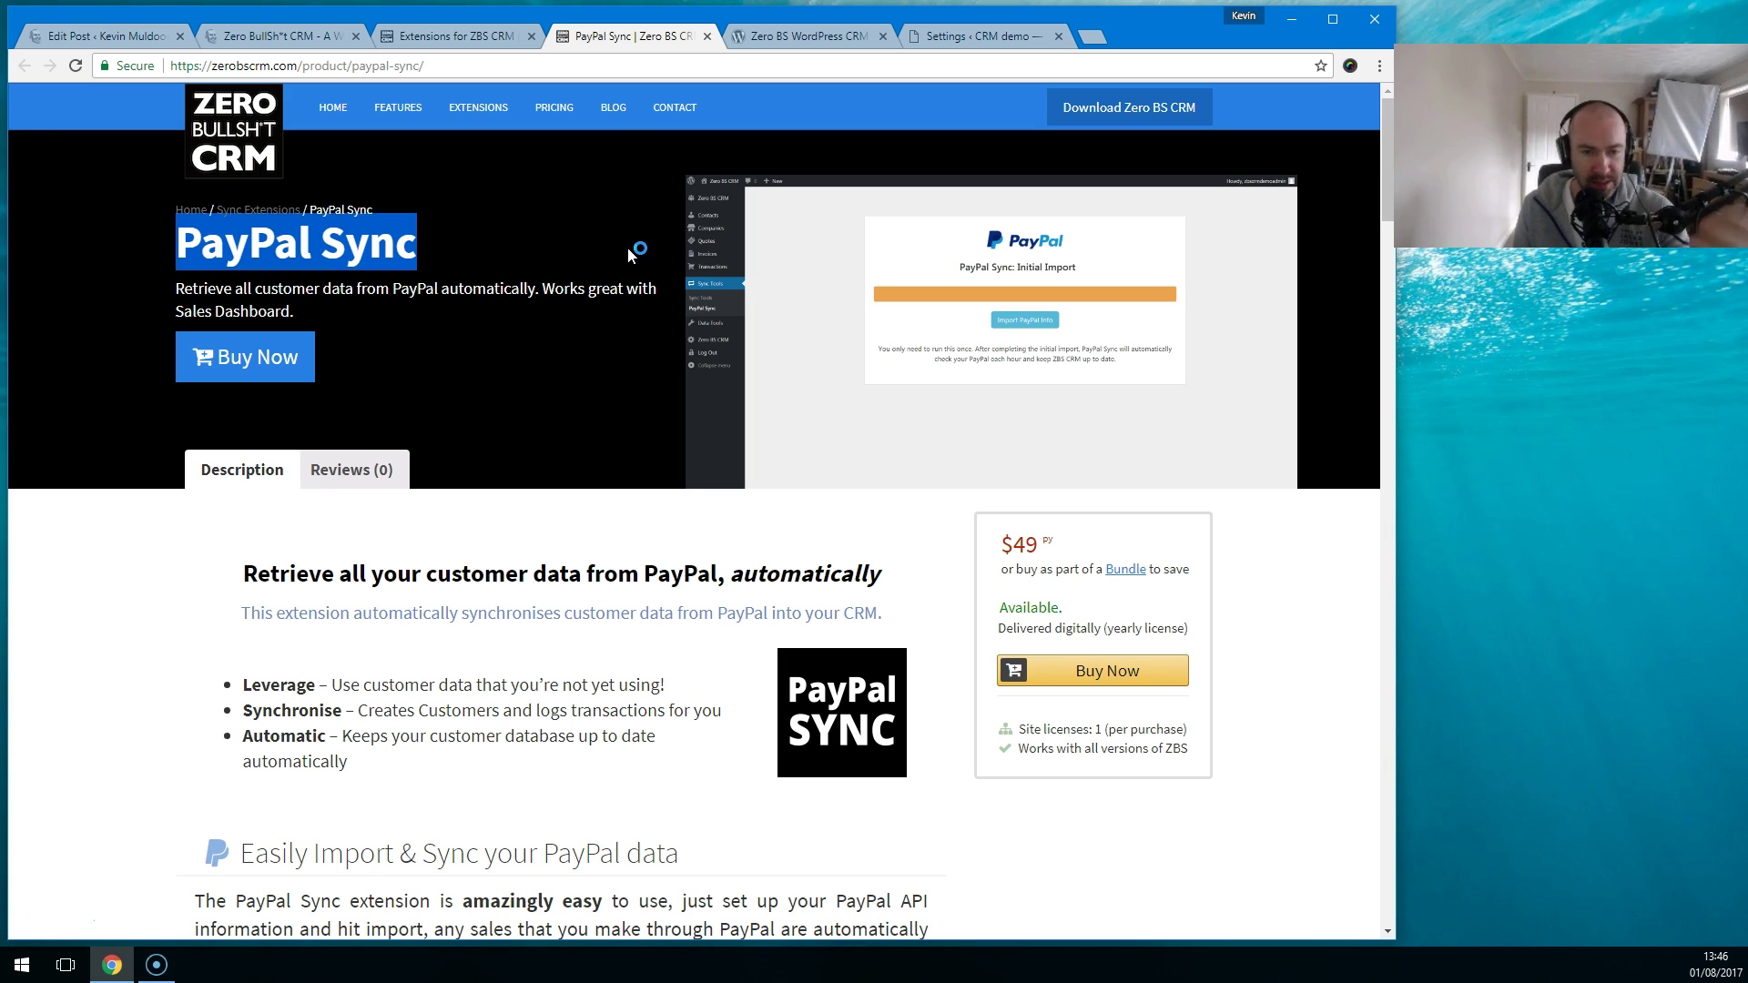
left_click(705, 38)
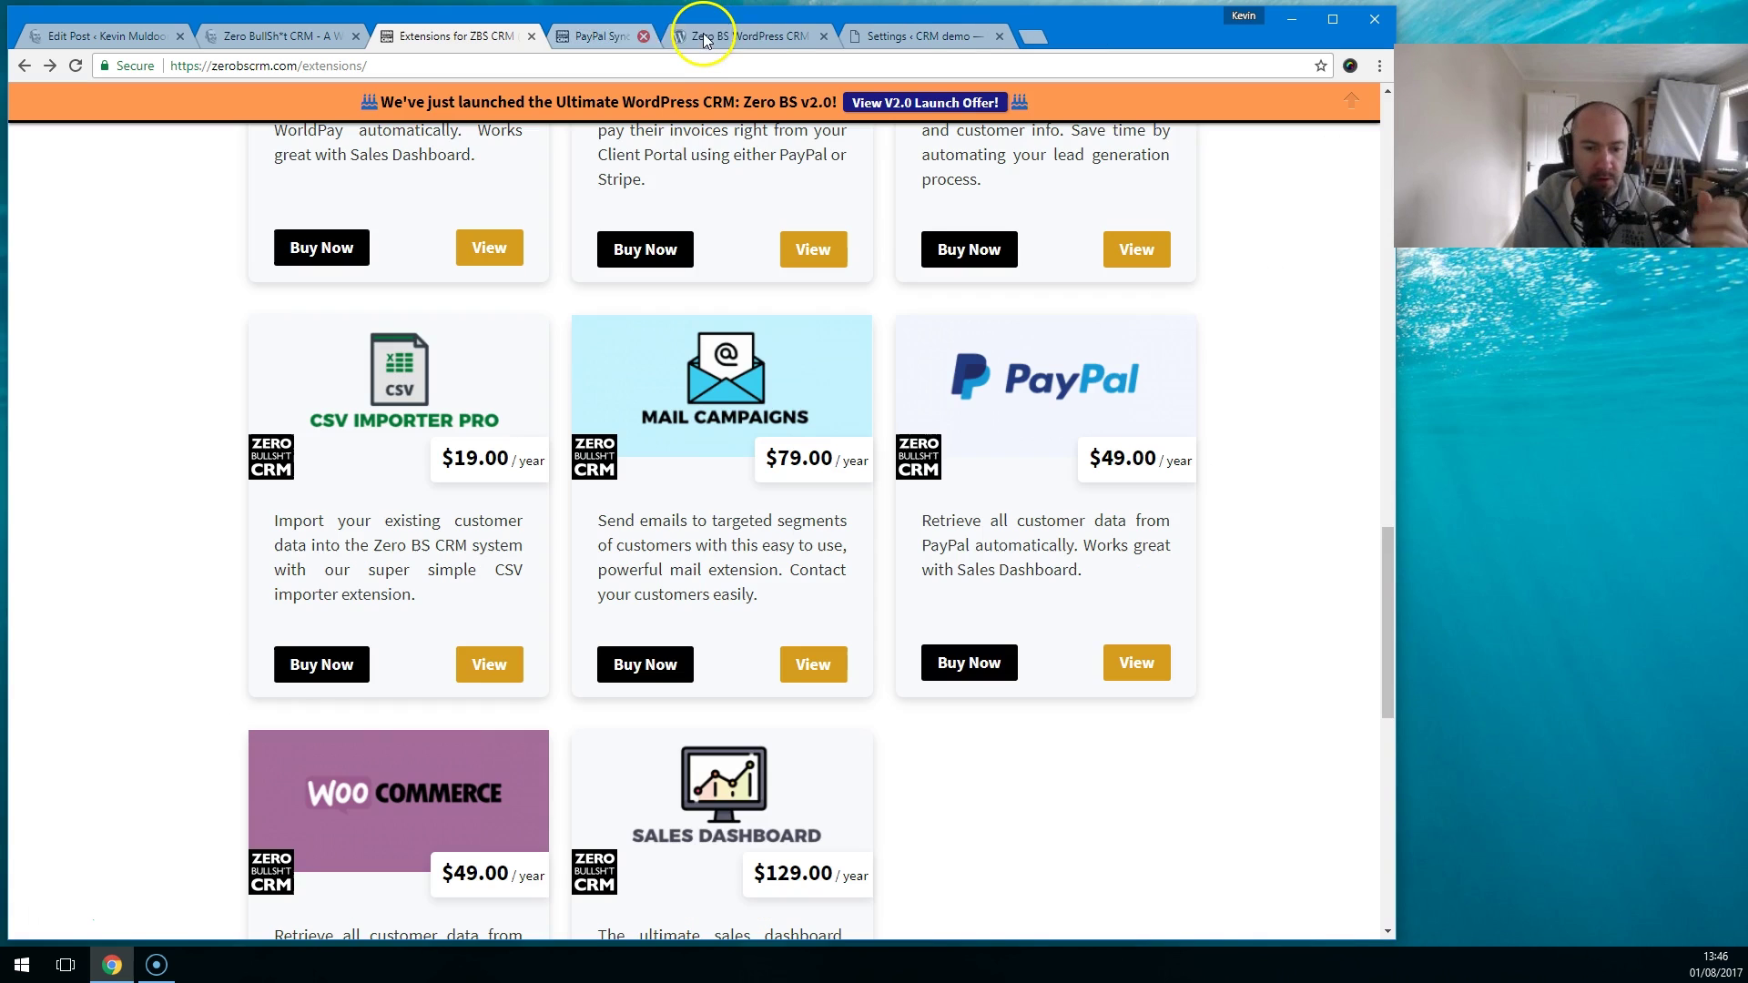
Step: Look over the catalogue entries from Groove and Stripe through Invoicing PRO and Gravity Forms to CSV Importer PRO
scroll(1102, 542, "up", 4)
scroll(1079, 560, "up", 5)
scroll(482, 710, "down", 5)
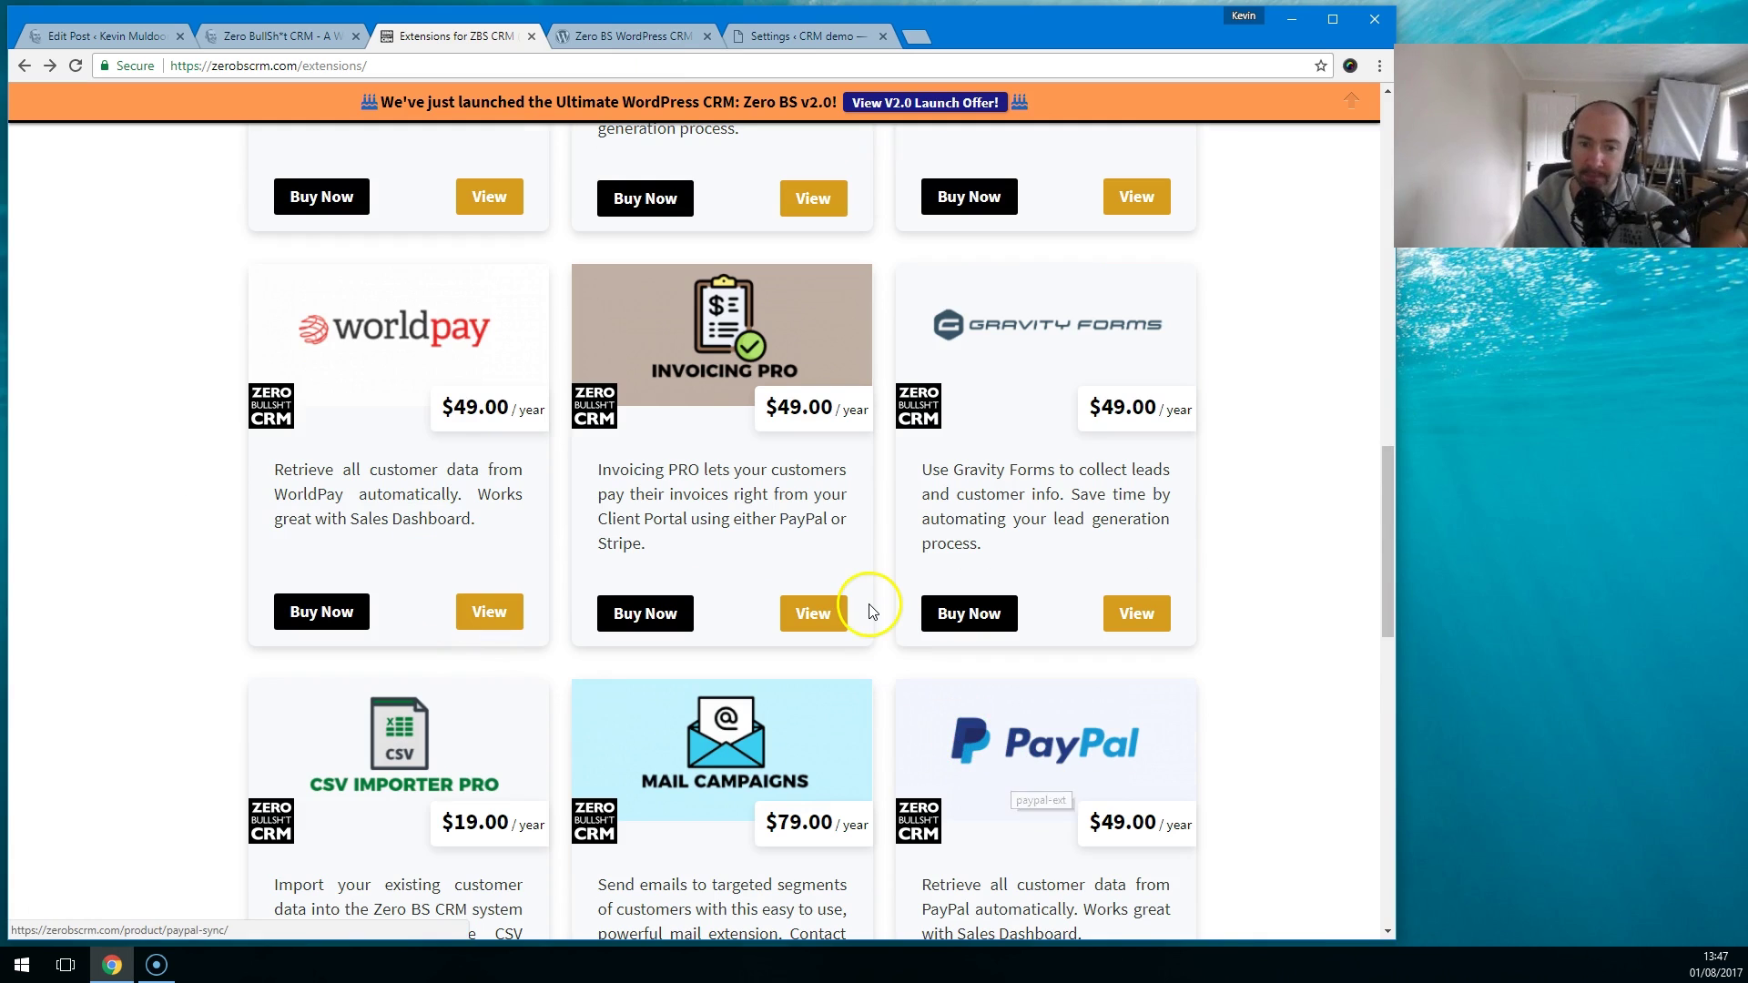
scroll(866, 604, "up", 3)
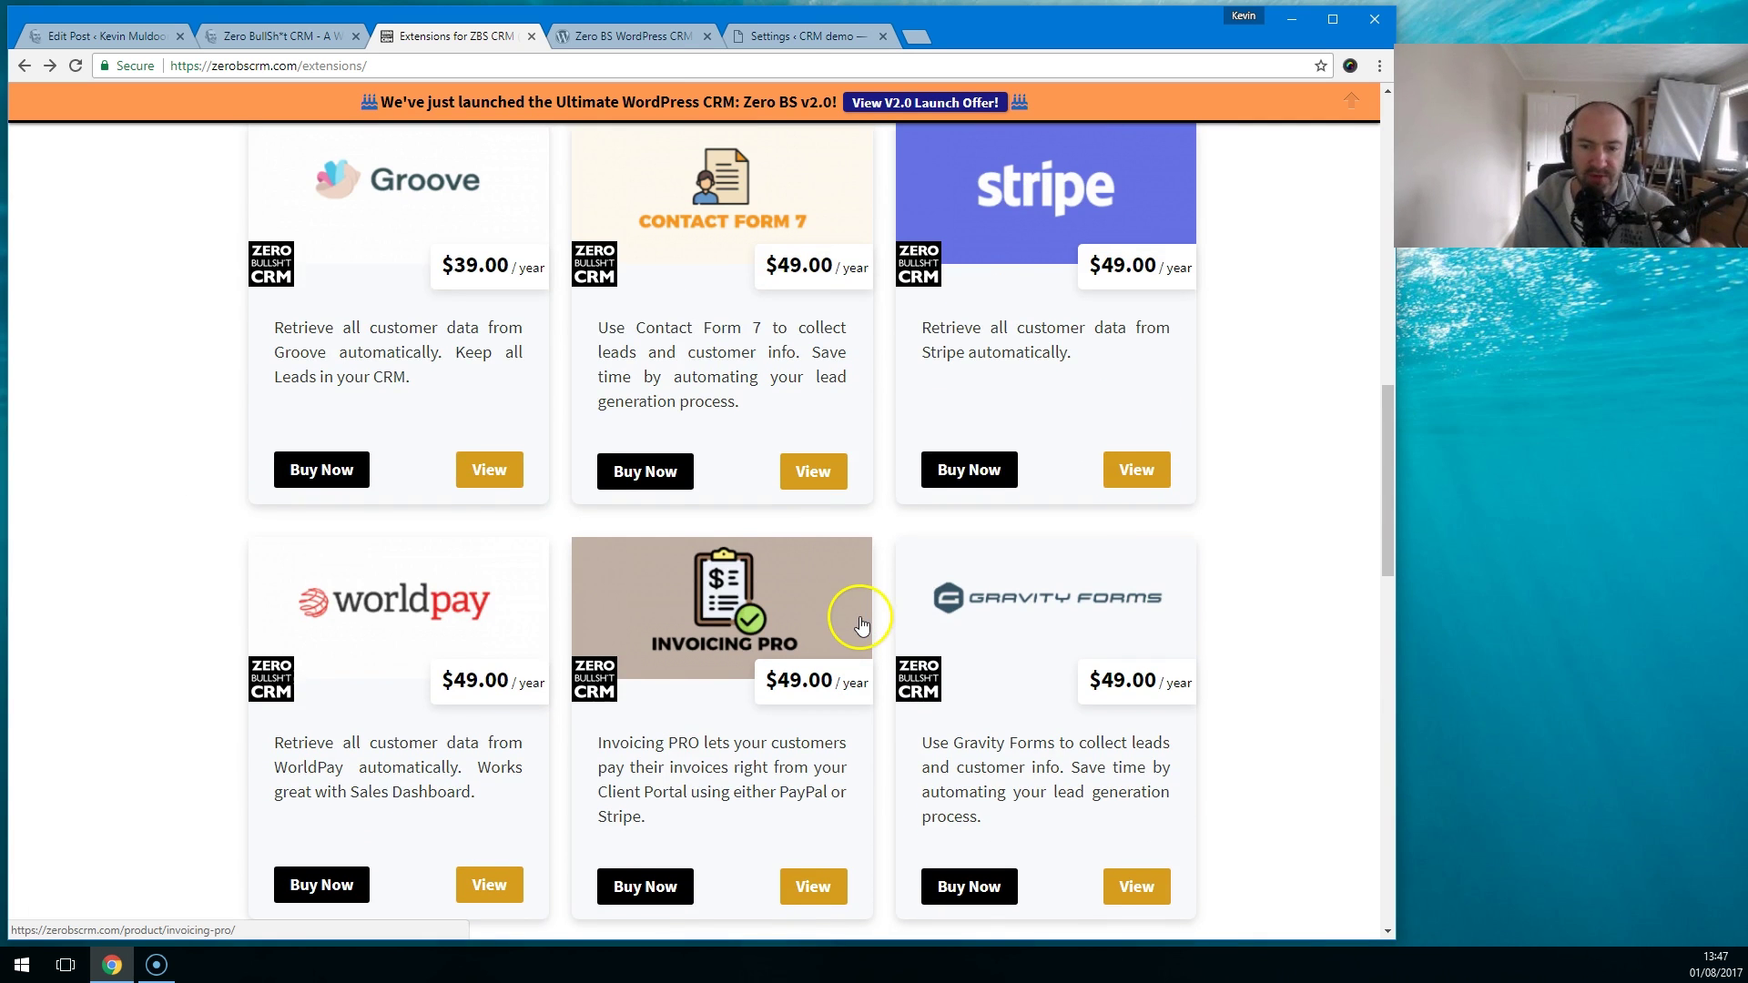
scroll(865, 612, "down", 4)
scroll(532, 439, "down", 2)
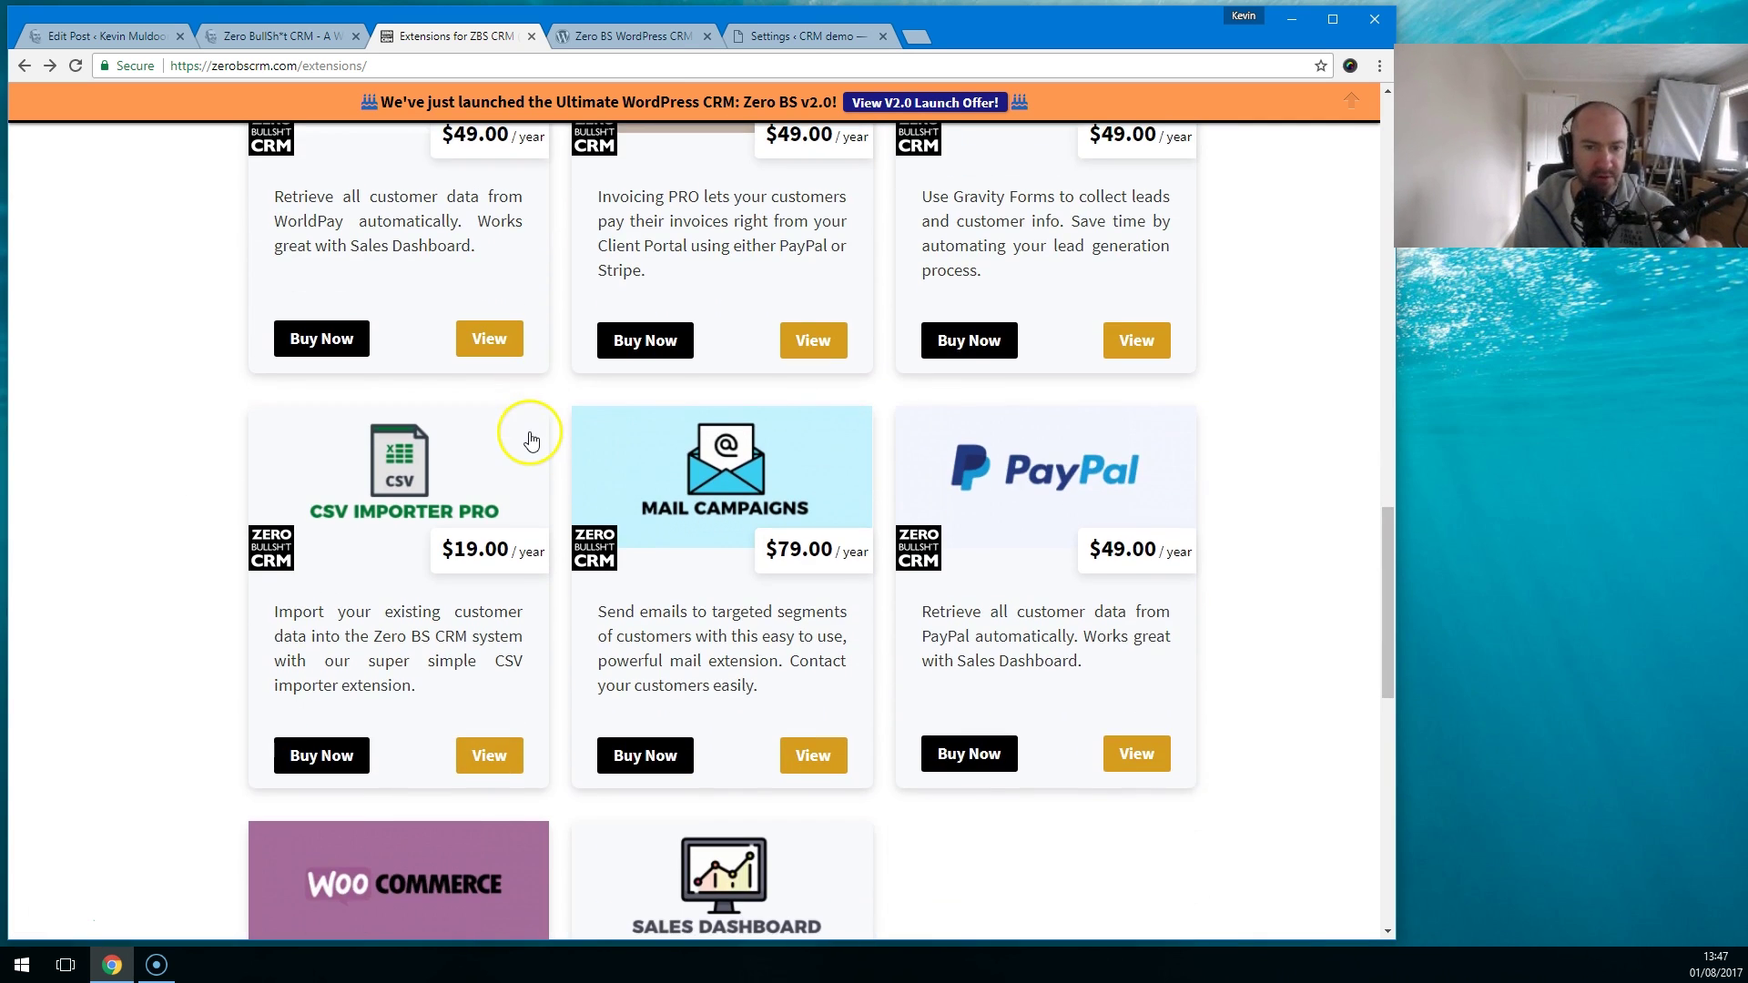
scroll(528, 432, "down", 2)
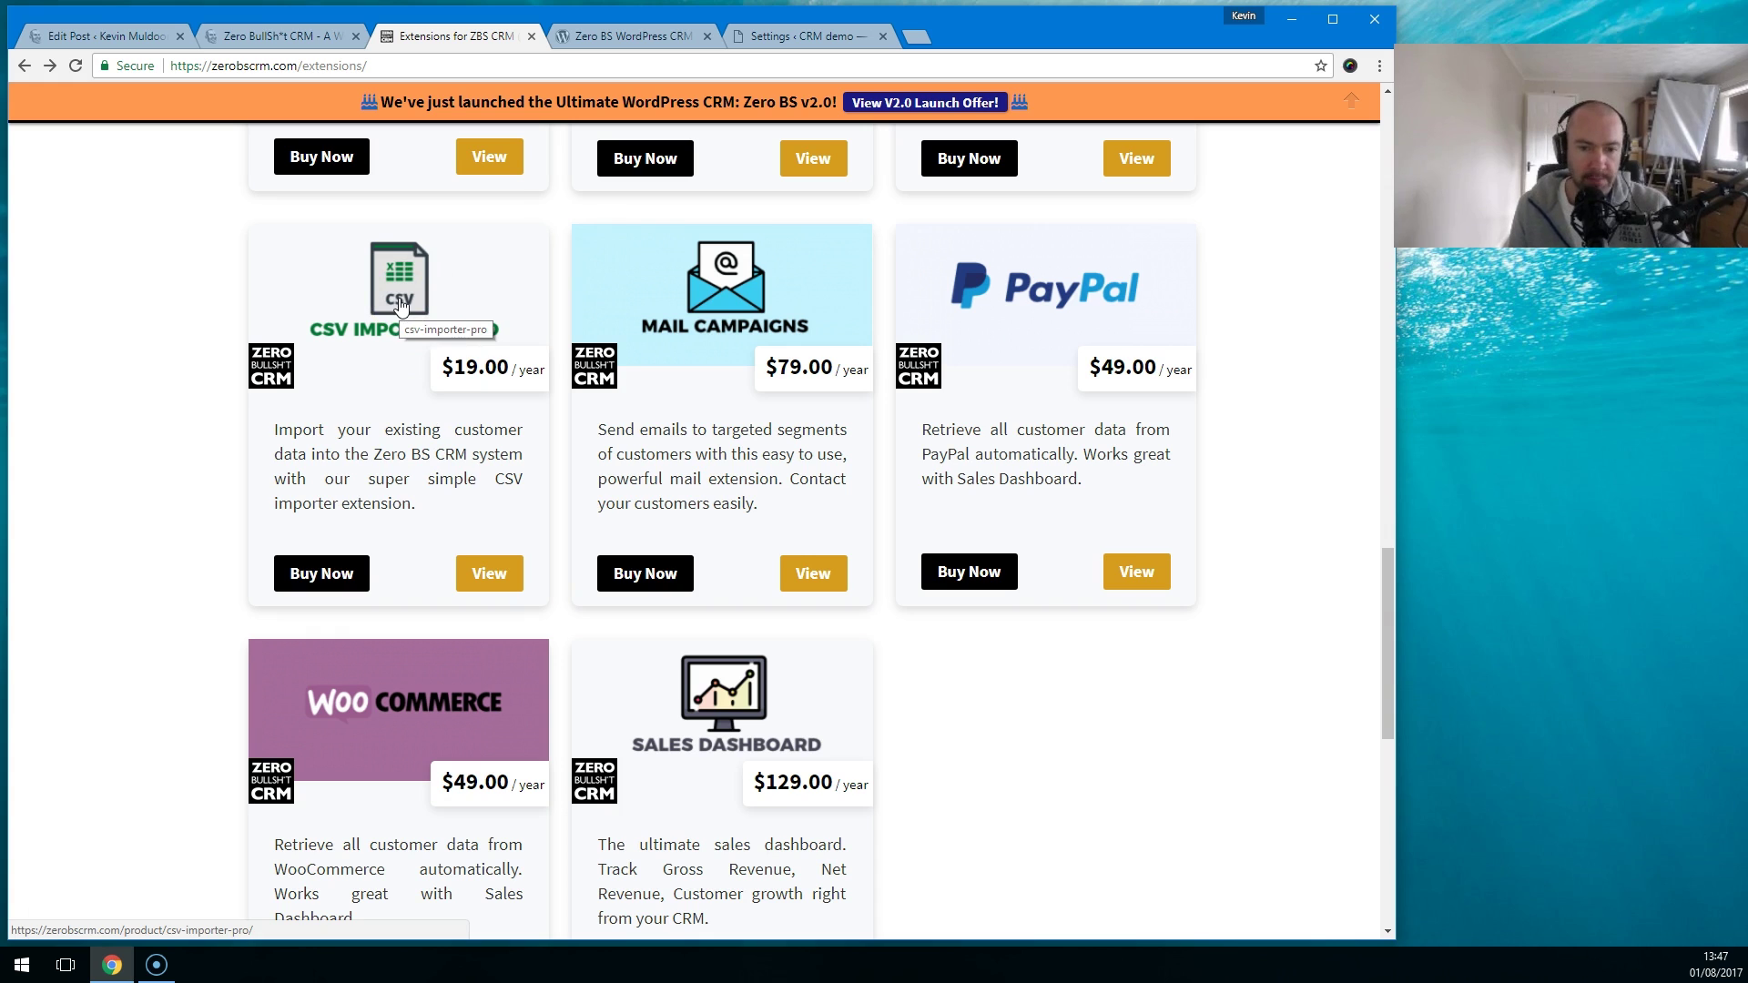
Step: Open the Mail Campaigns extension's product page in a new tab and switch to it
left_click(720, 289)
right_click(809, 559)
left_click(851, 574)
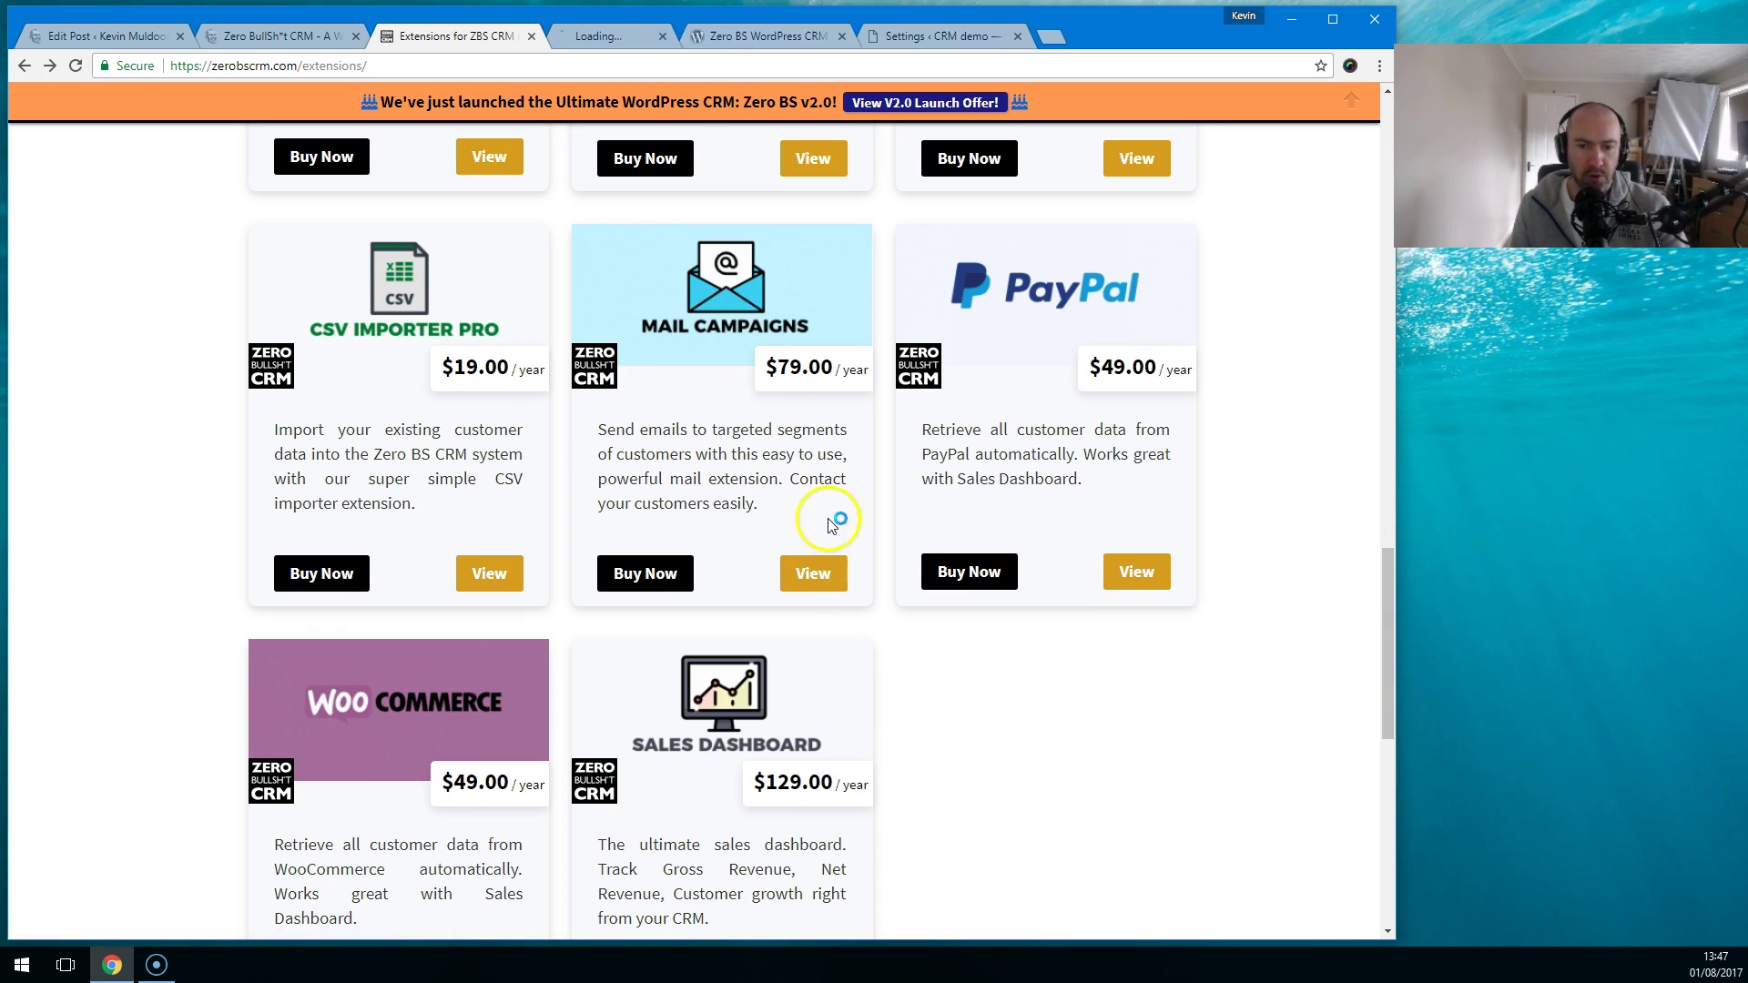
left_click(624, 37)
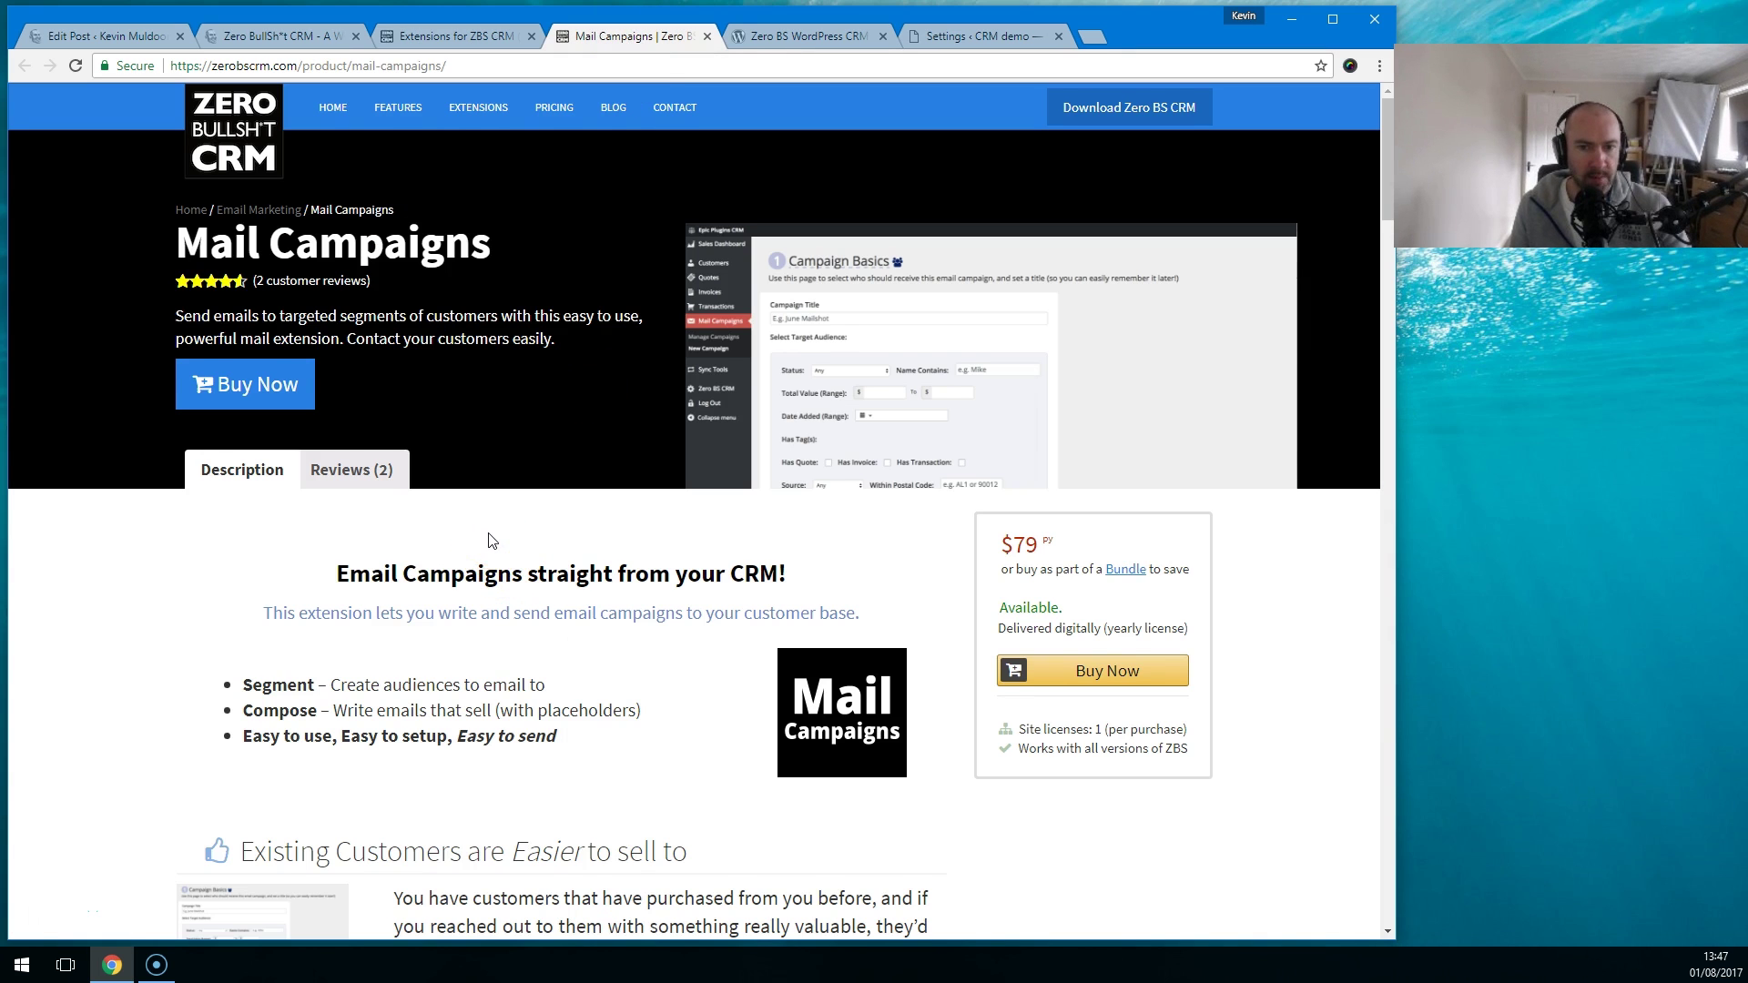
Step: Examine the Mail Campaigns description, segmentation options, features, specification and screenshots on its product page
scroll(488, 541, "down", 2)
scroll(490, 534, "down", 2)
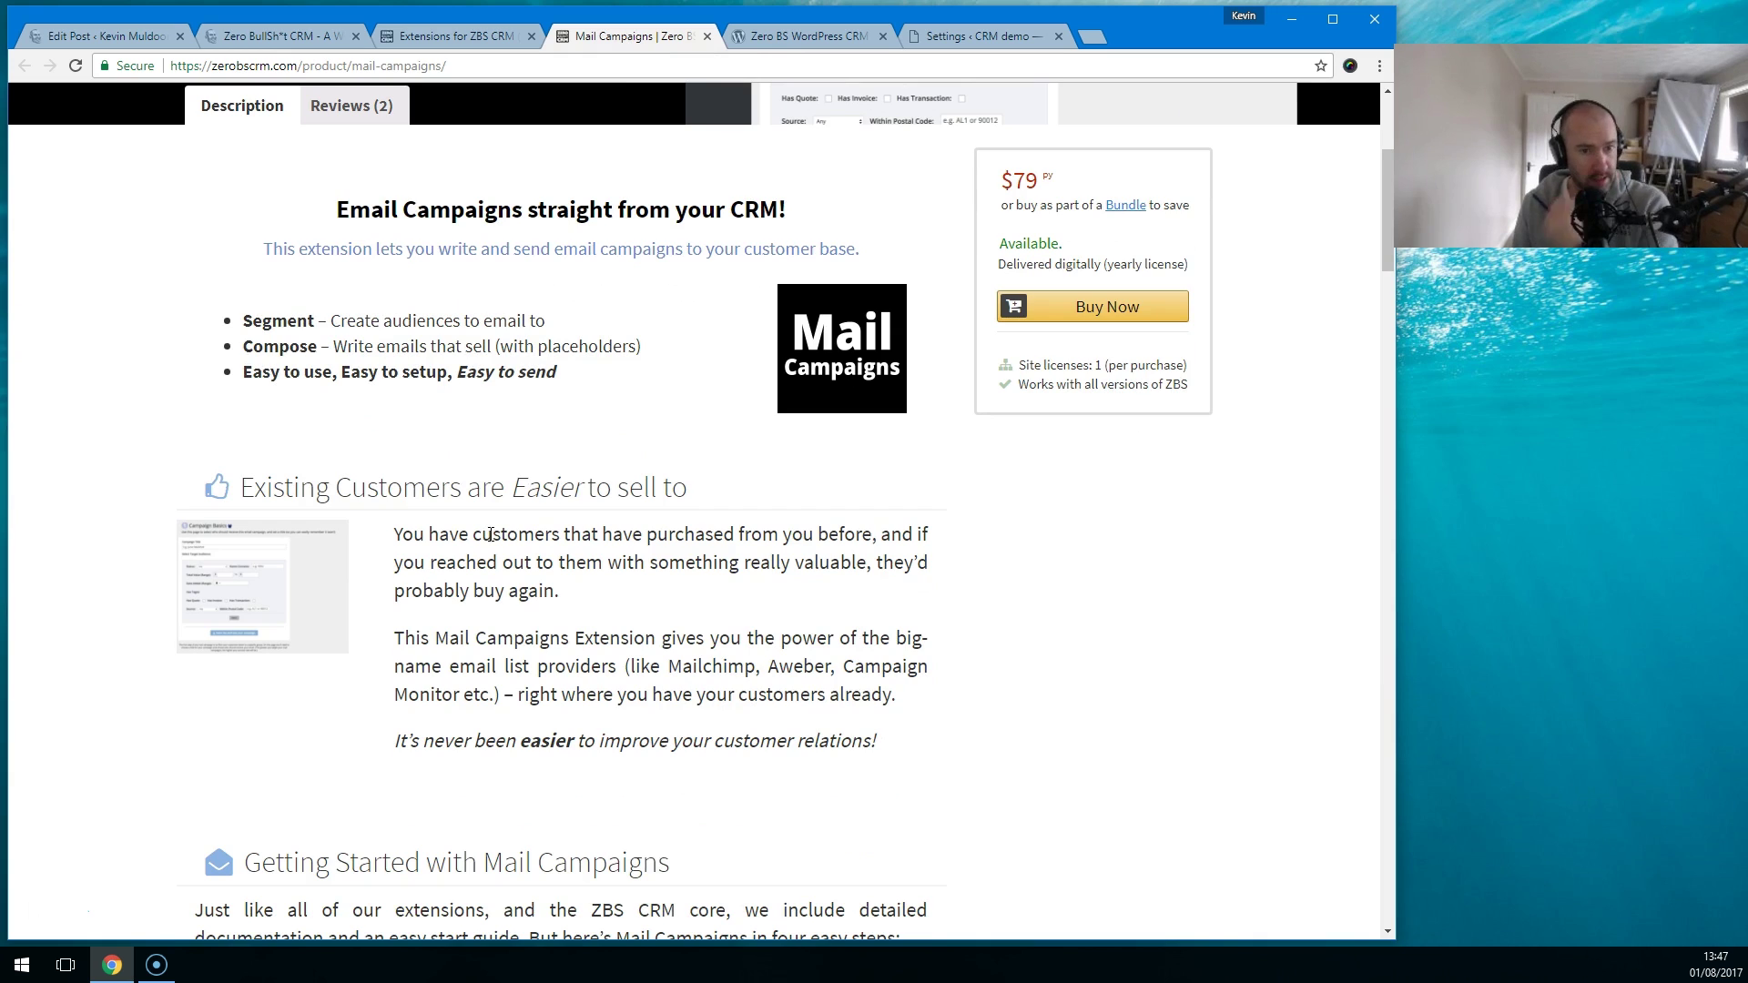
scroll(490, 534, "up", 3)
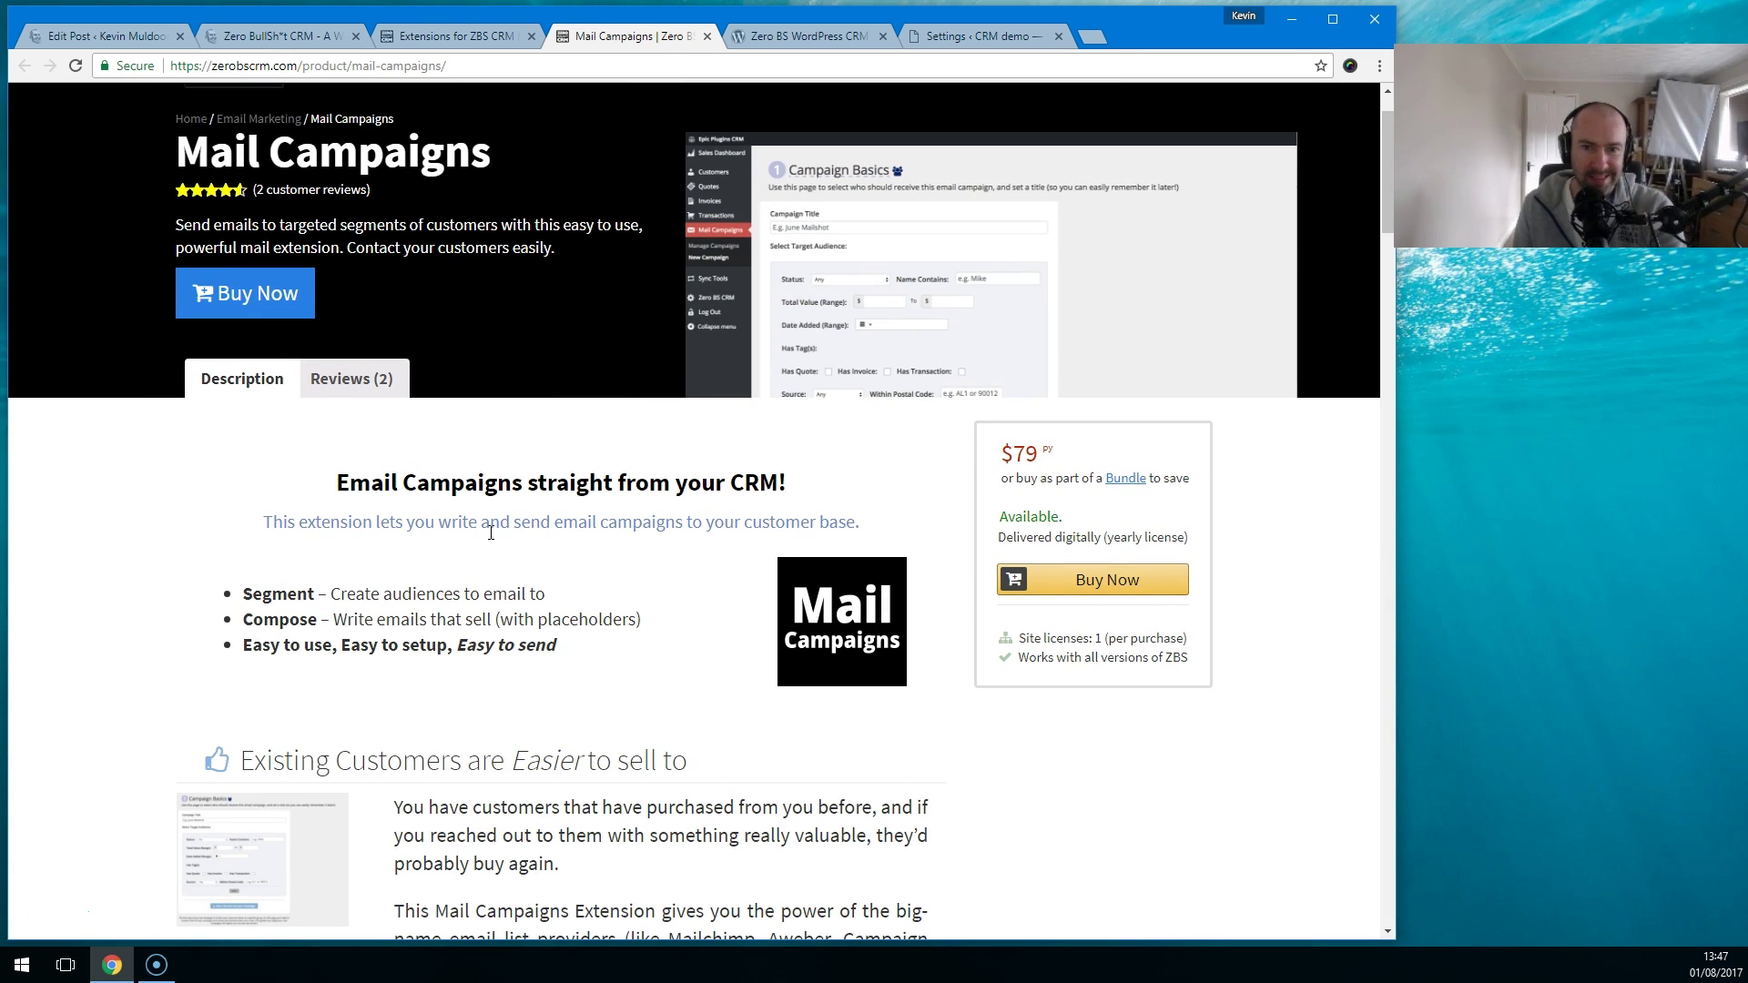
scroll(489, 533, "down", 18)
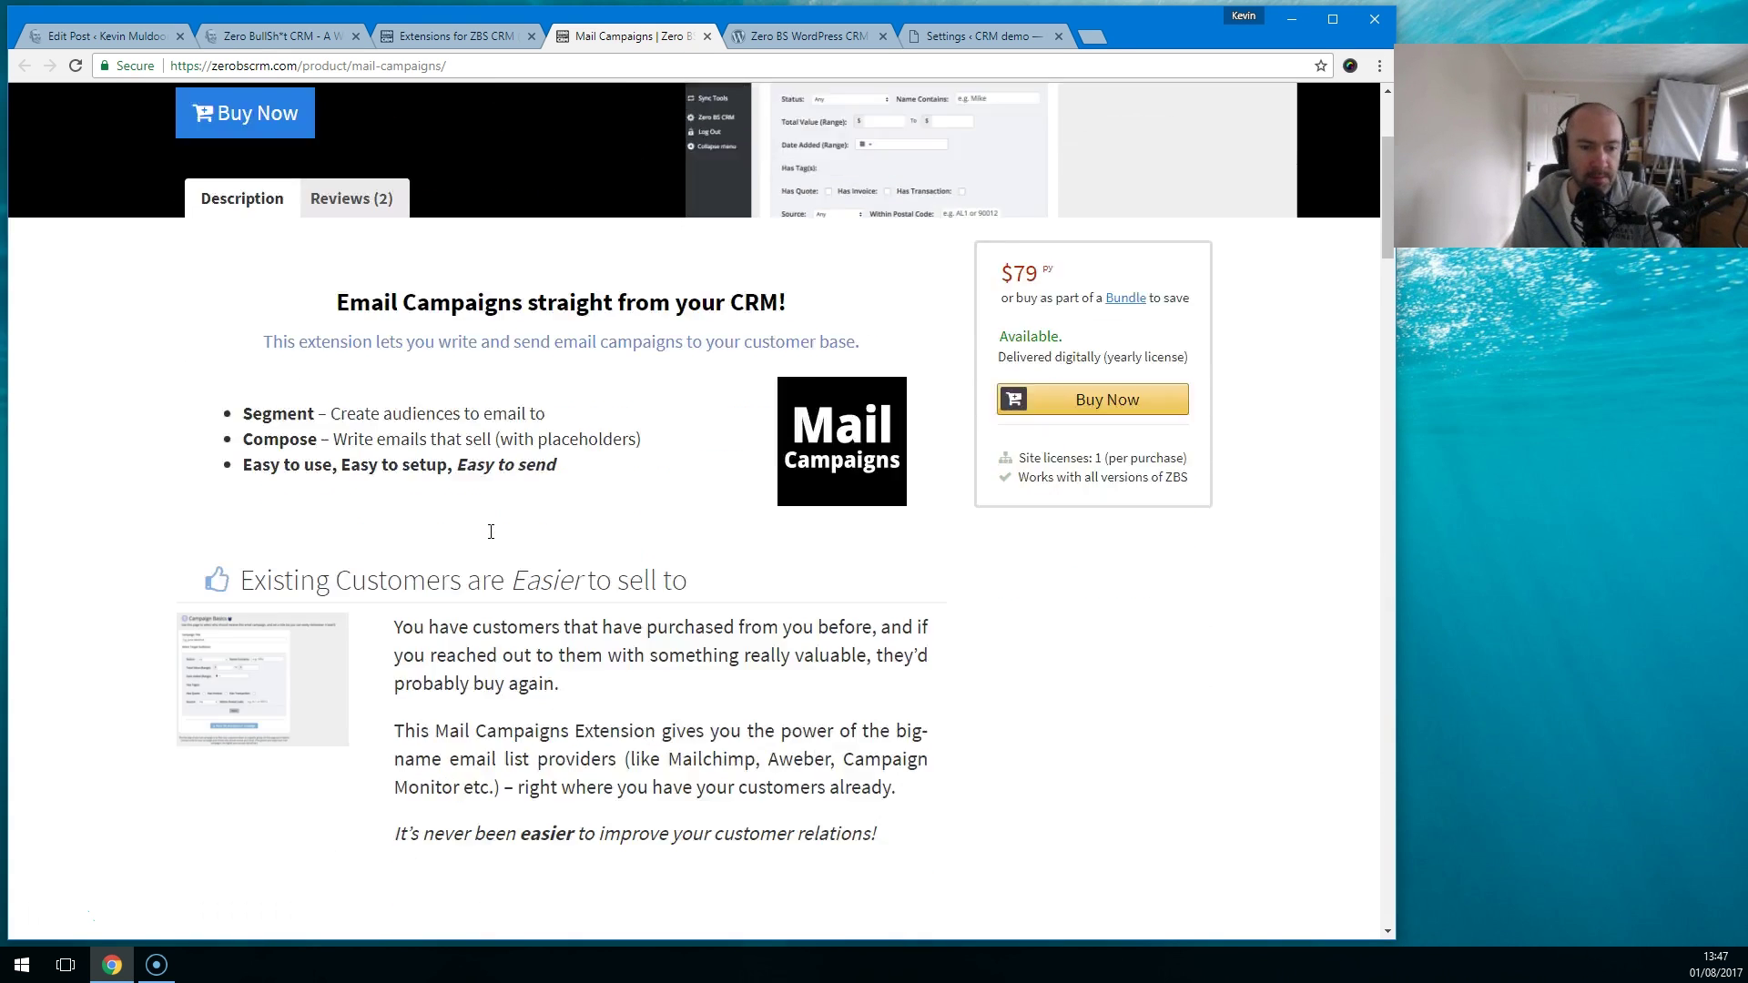
scroll(489, 539, "down", 5)
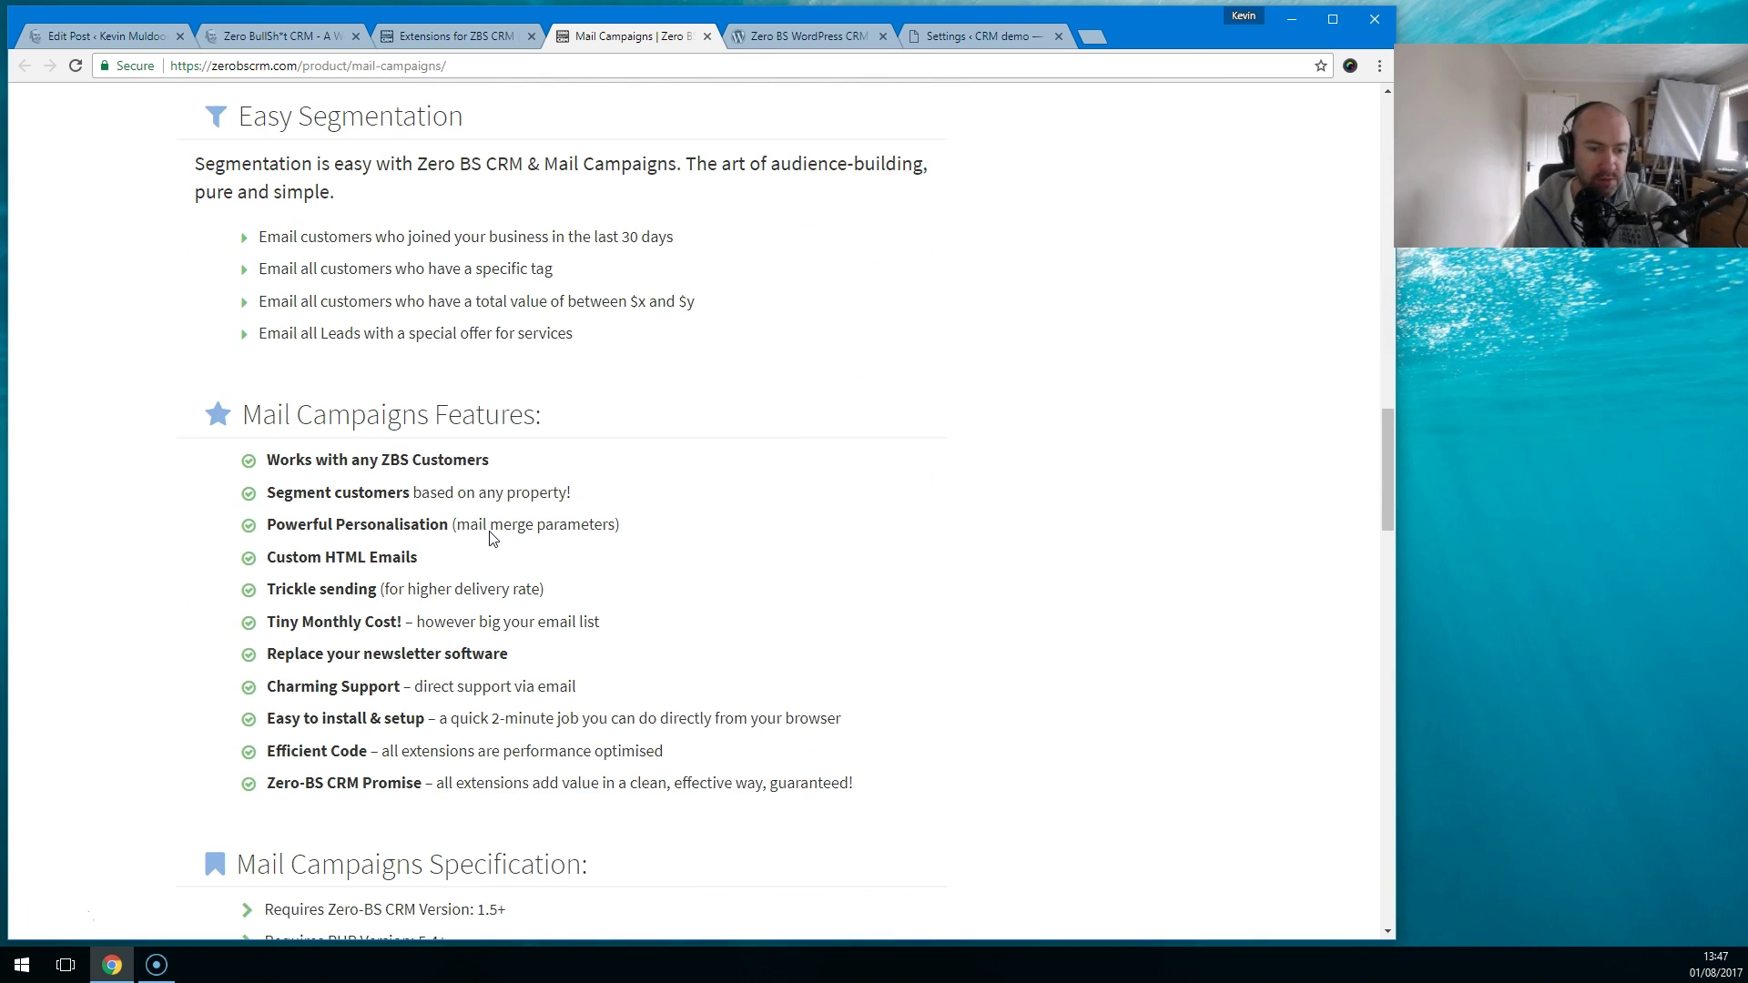
scroll(491, 532, "down", 10)
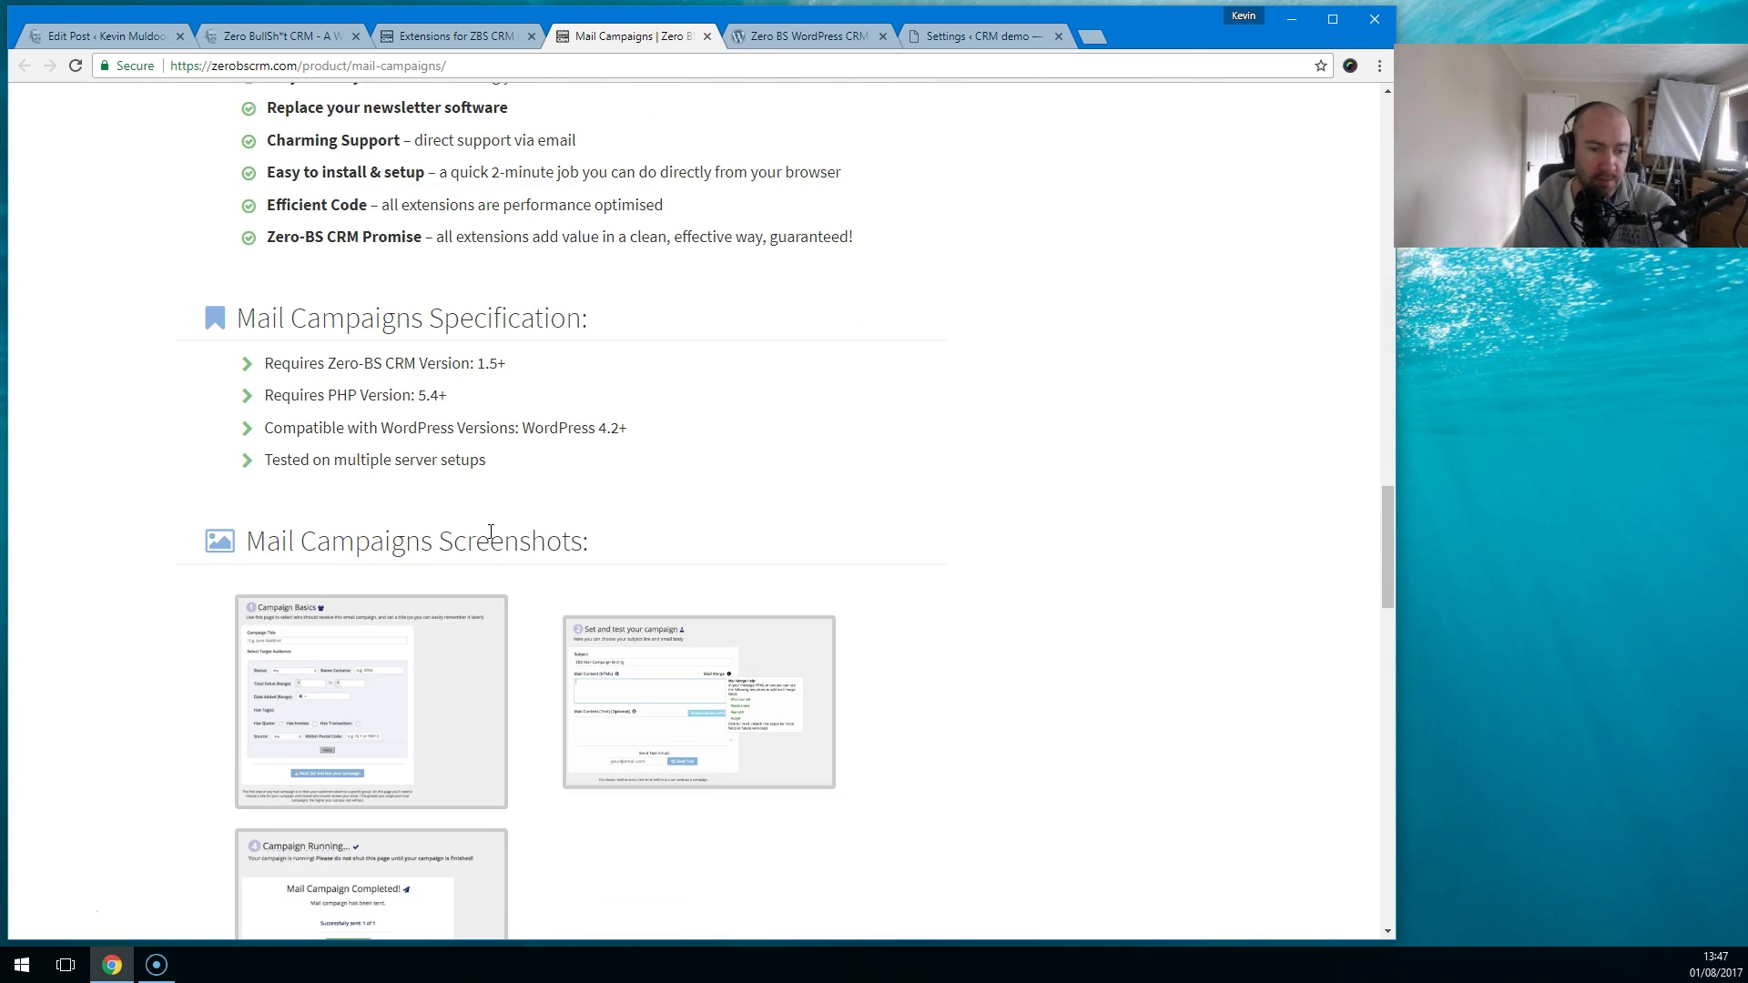
scroll(546, 541, "up", 9)
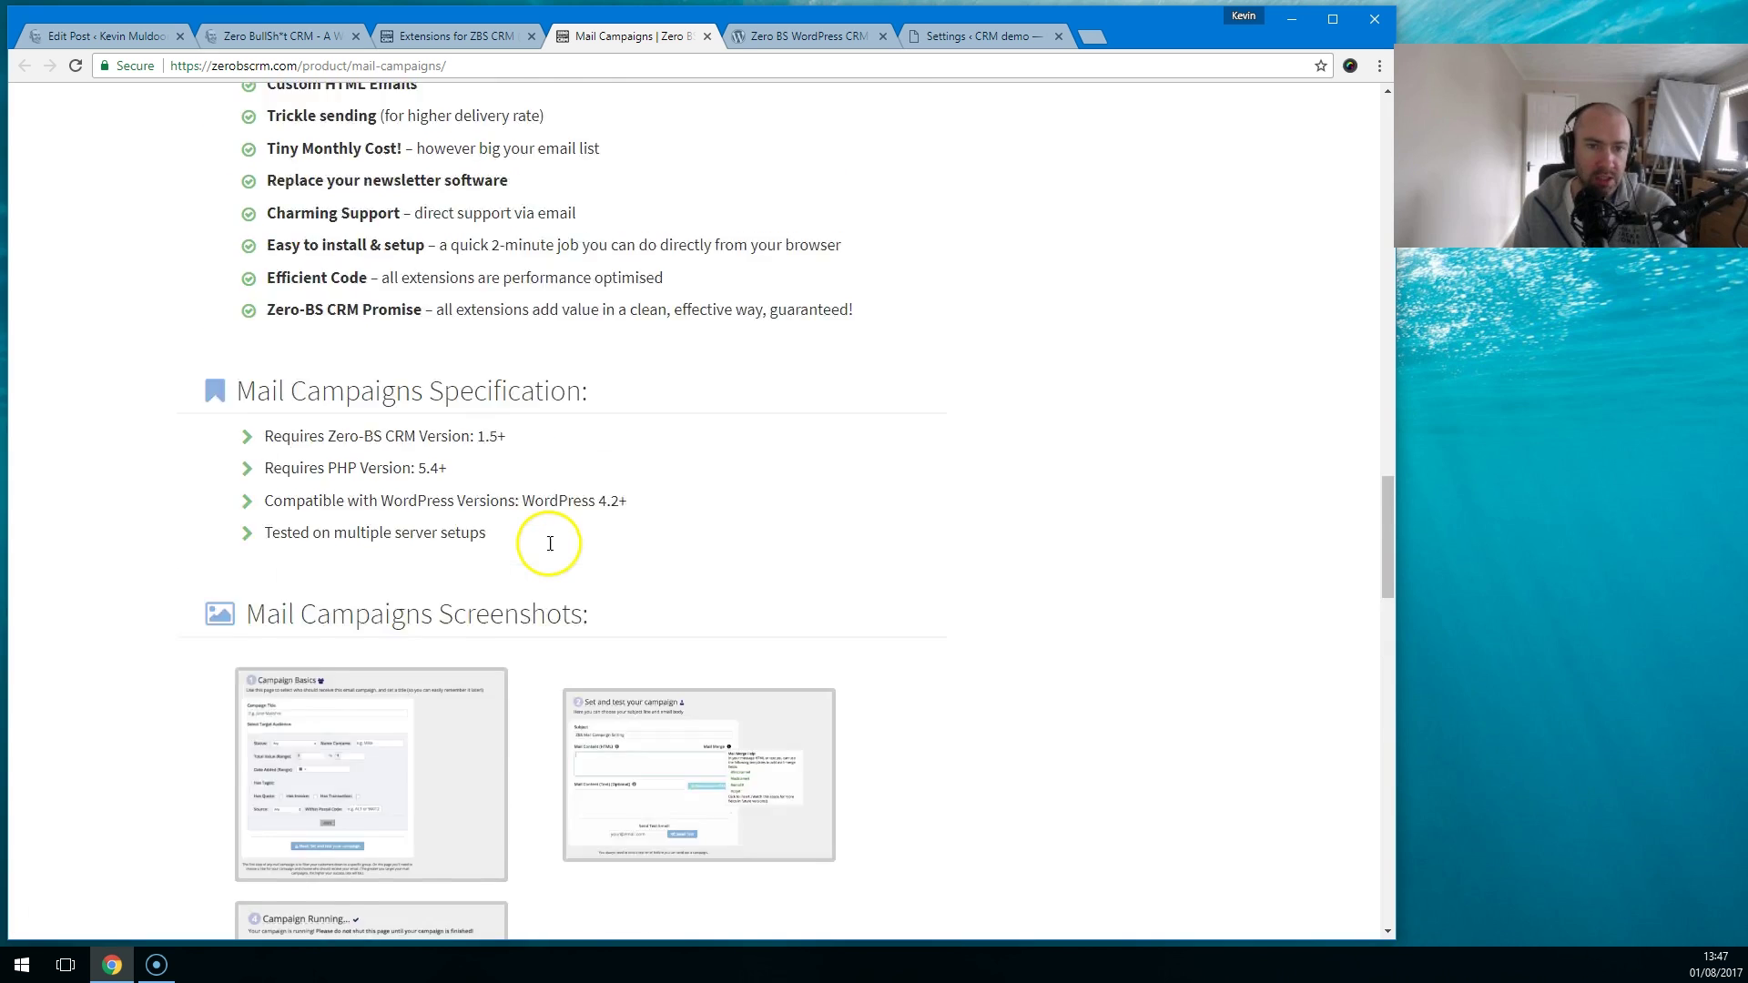
Step: Switch to the CRM demo site and open the Mail Campaigns list from the Zero BS CRM user dashboard
left_click(978, 35)
mouse_move(84, 139)
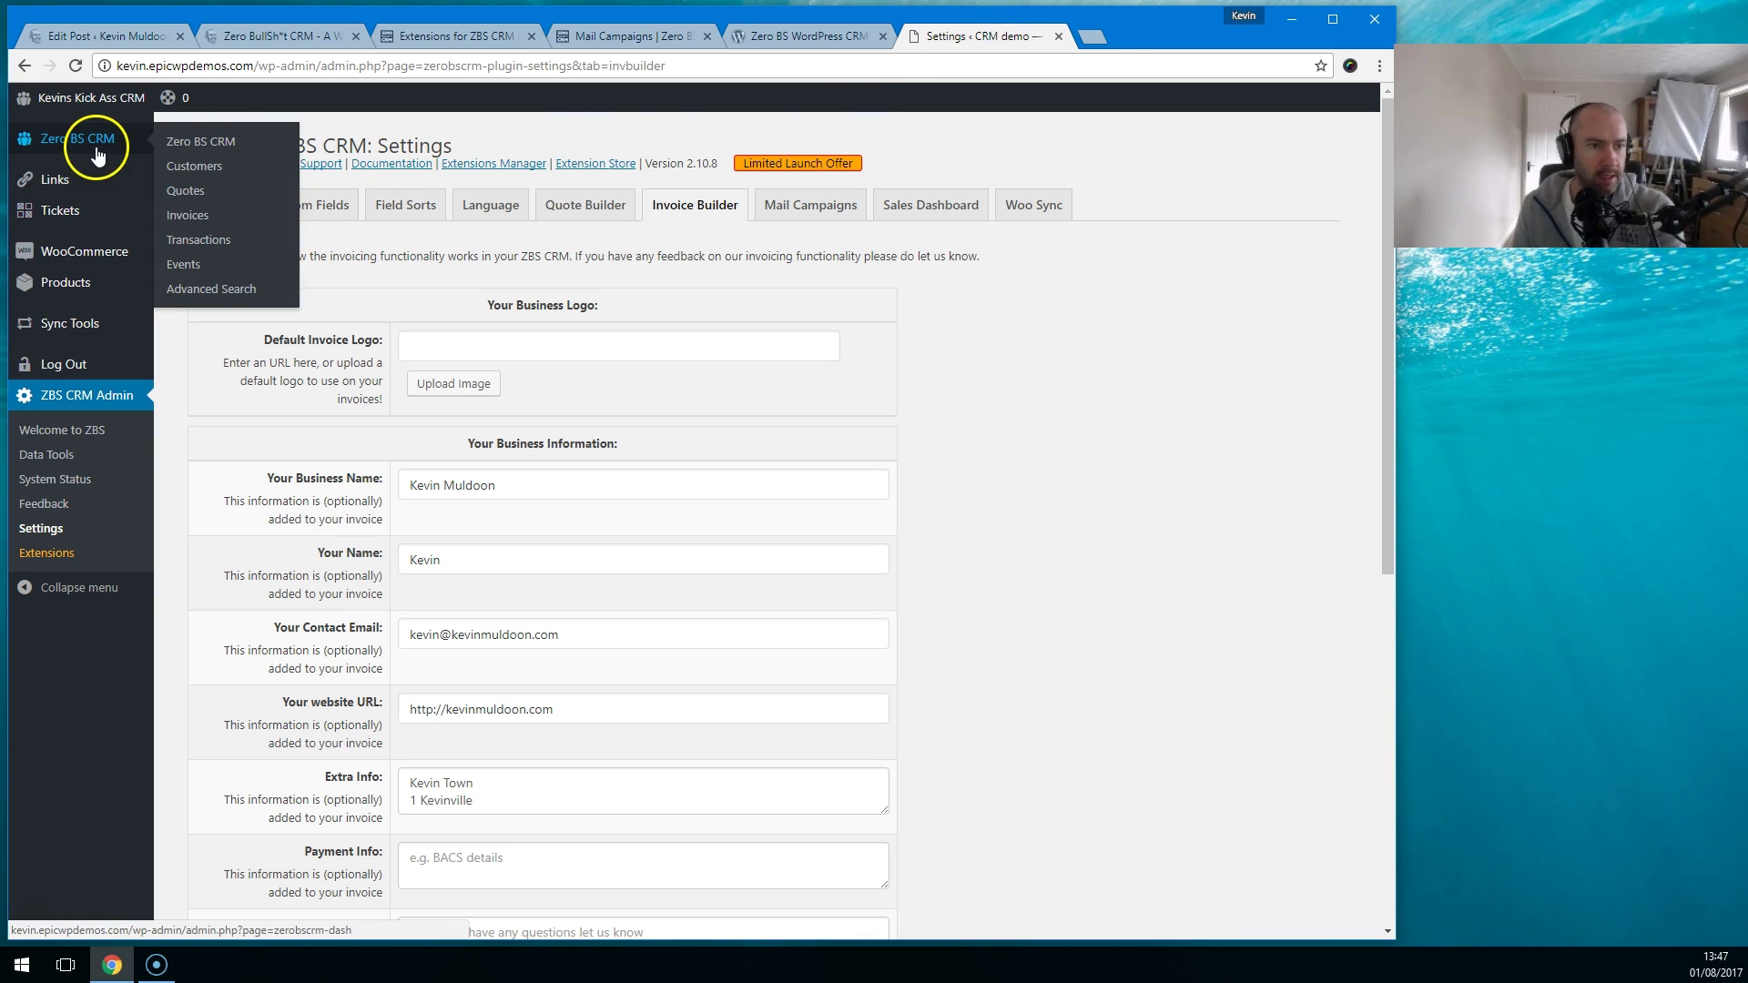
left_click(198, 142)
scroll(794, 428, "down", 5)
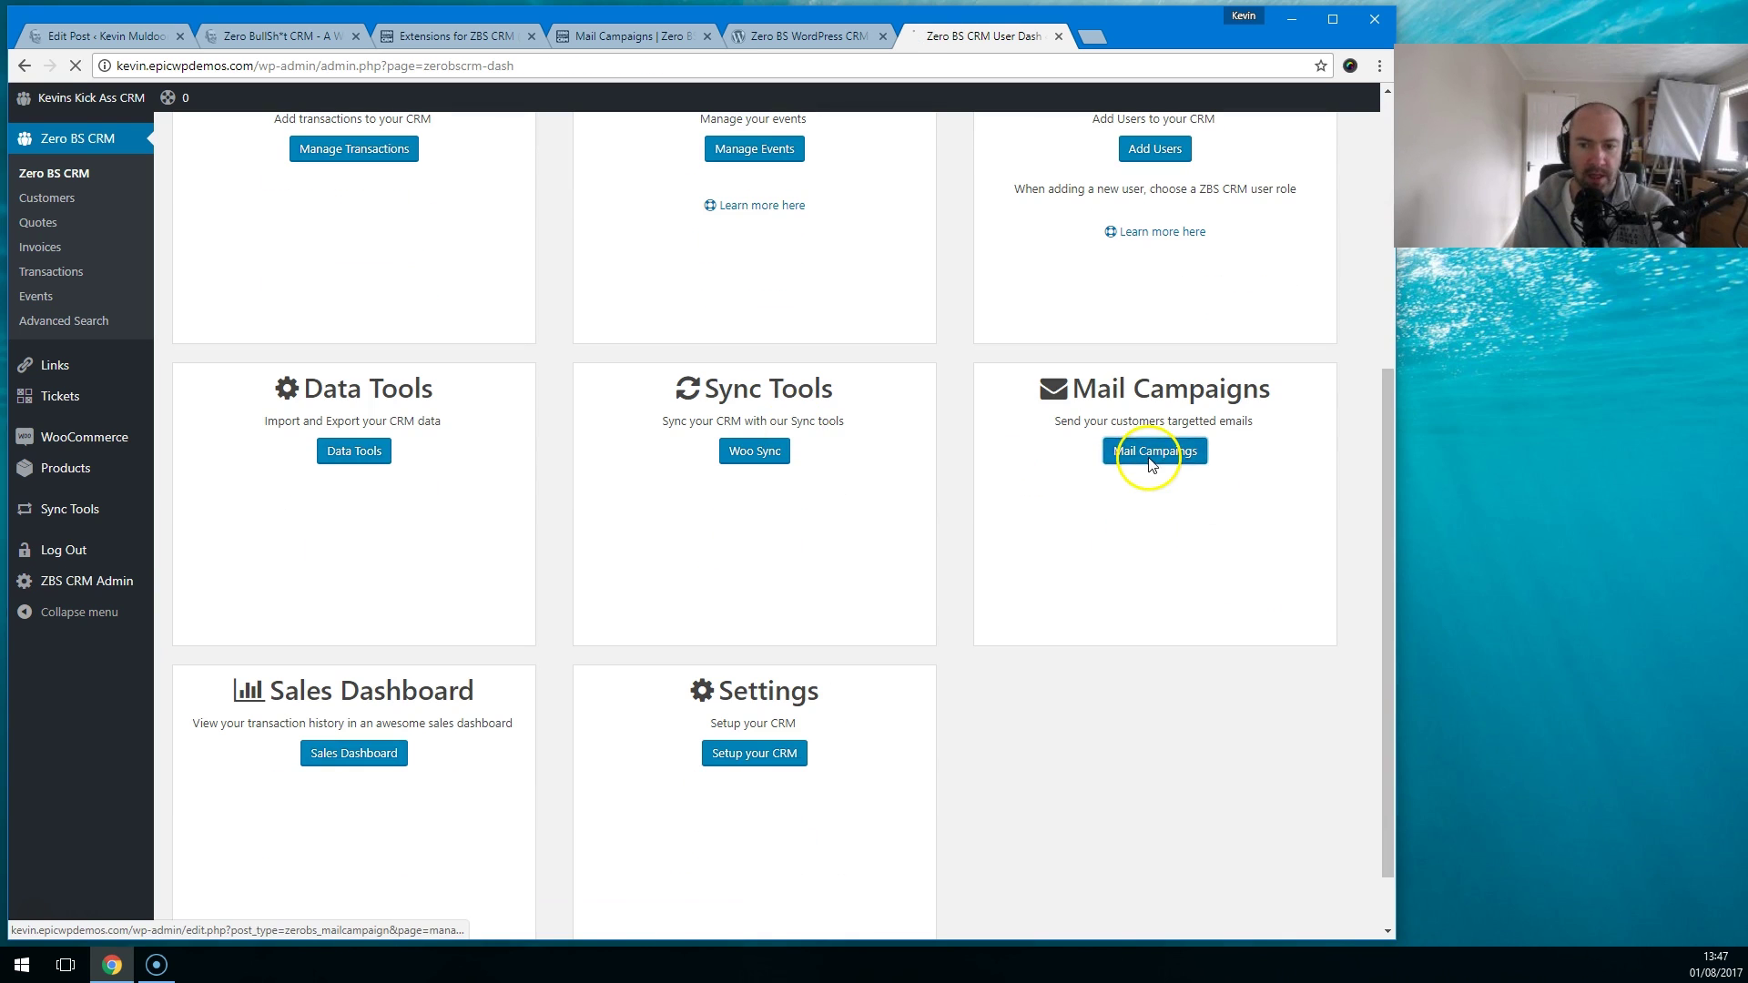
left_click(1154, 451)
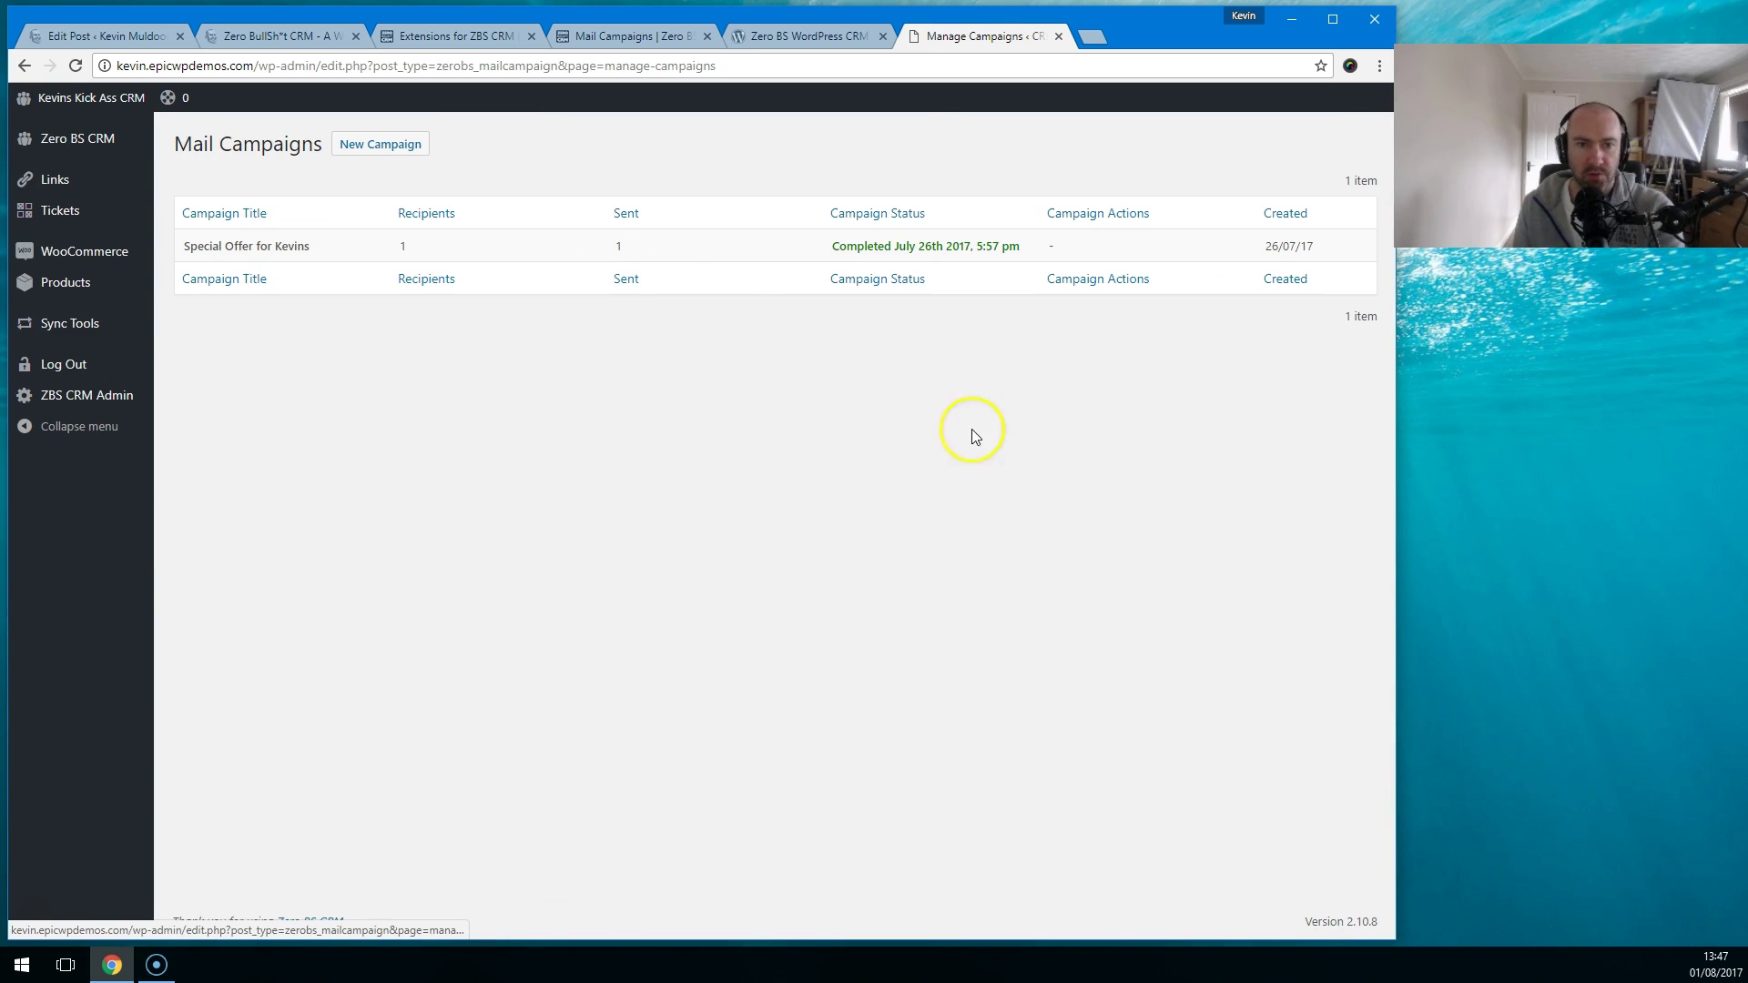
Step: Open the new campaign form and examine its campaign title and target audience filters
left_click(374, 146)
scroll(617, 417, "down", 1)
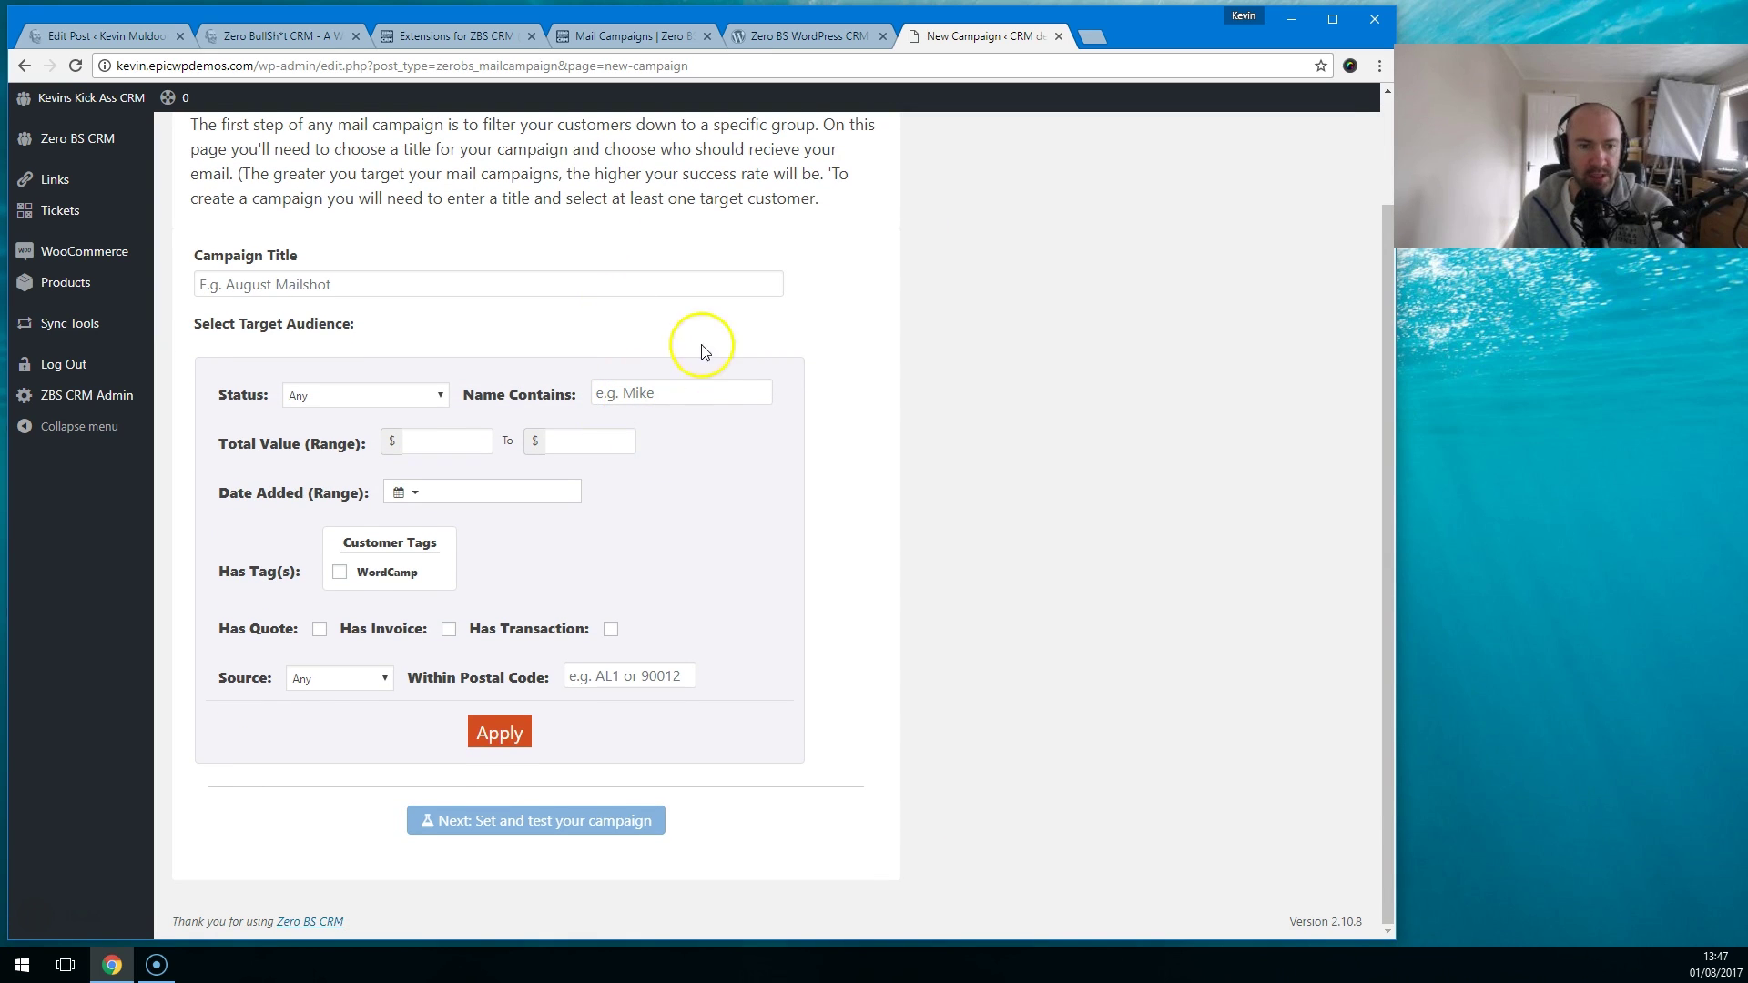
scroll(702, 350, "up", 2)
Step: Return to the Mail Campaigns product page, review its features, screenshots and customer reviews, highlighting Custom HTML Emails, and close it
left_click(437, 41)
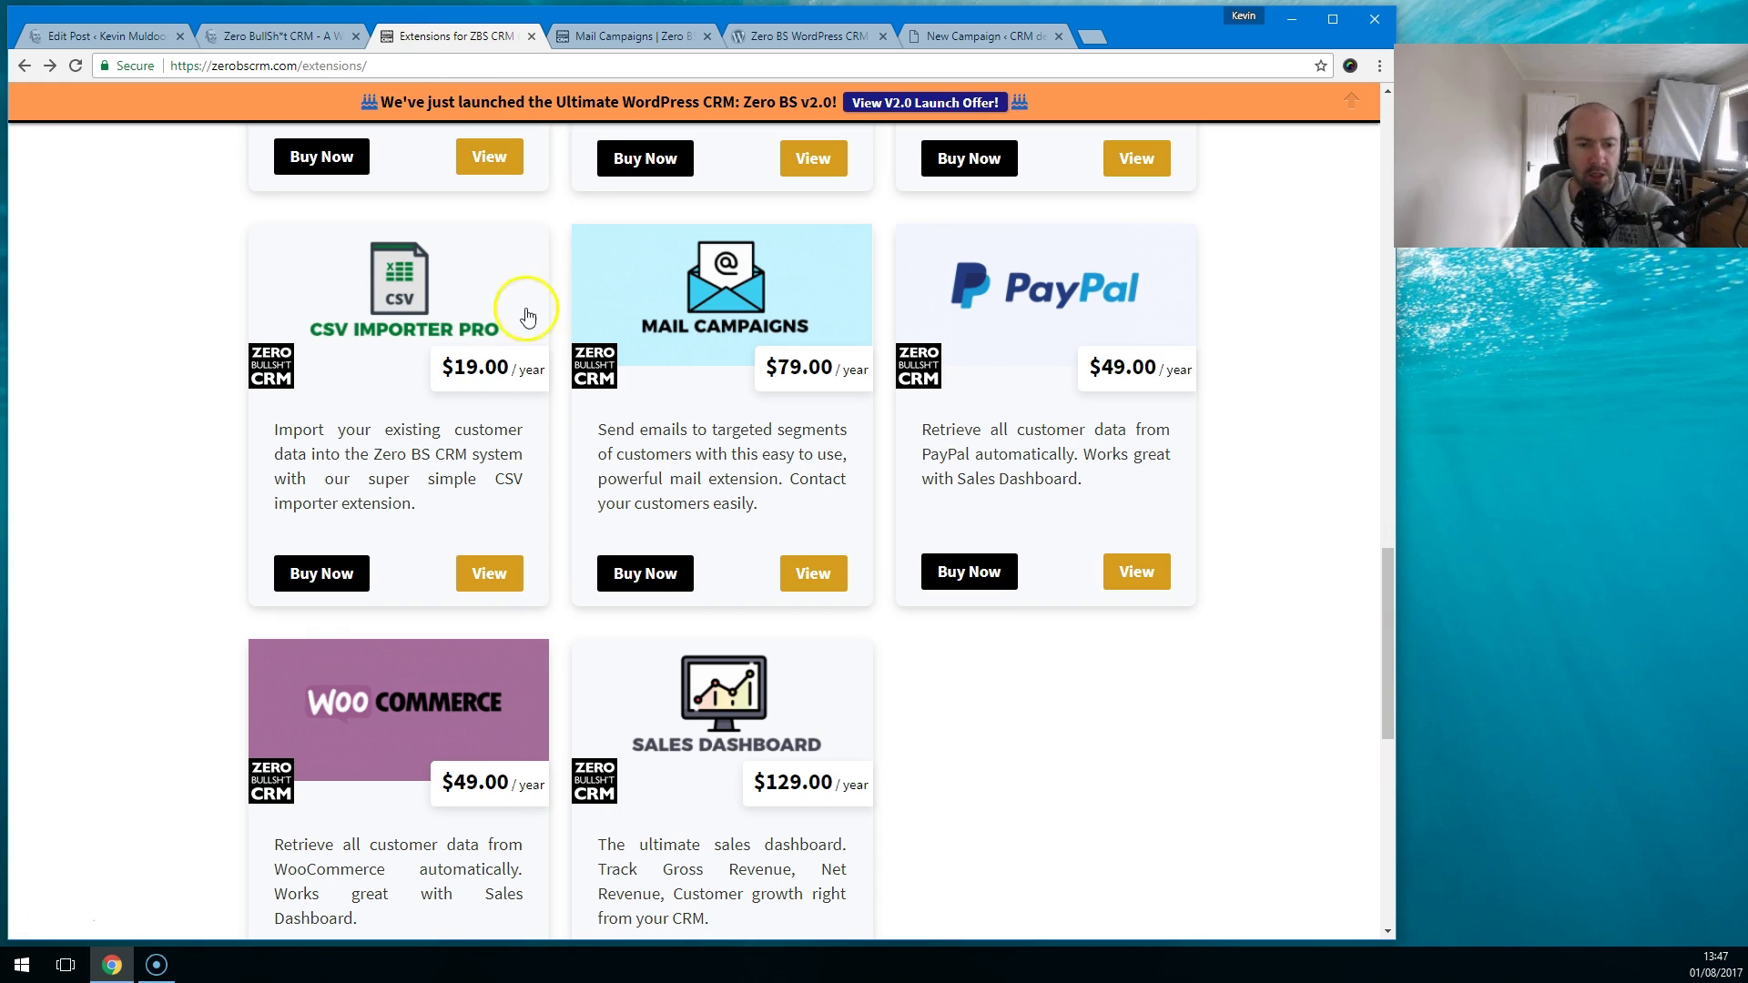
left_click(641, 38)
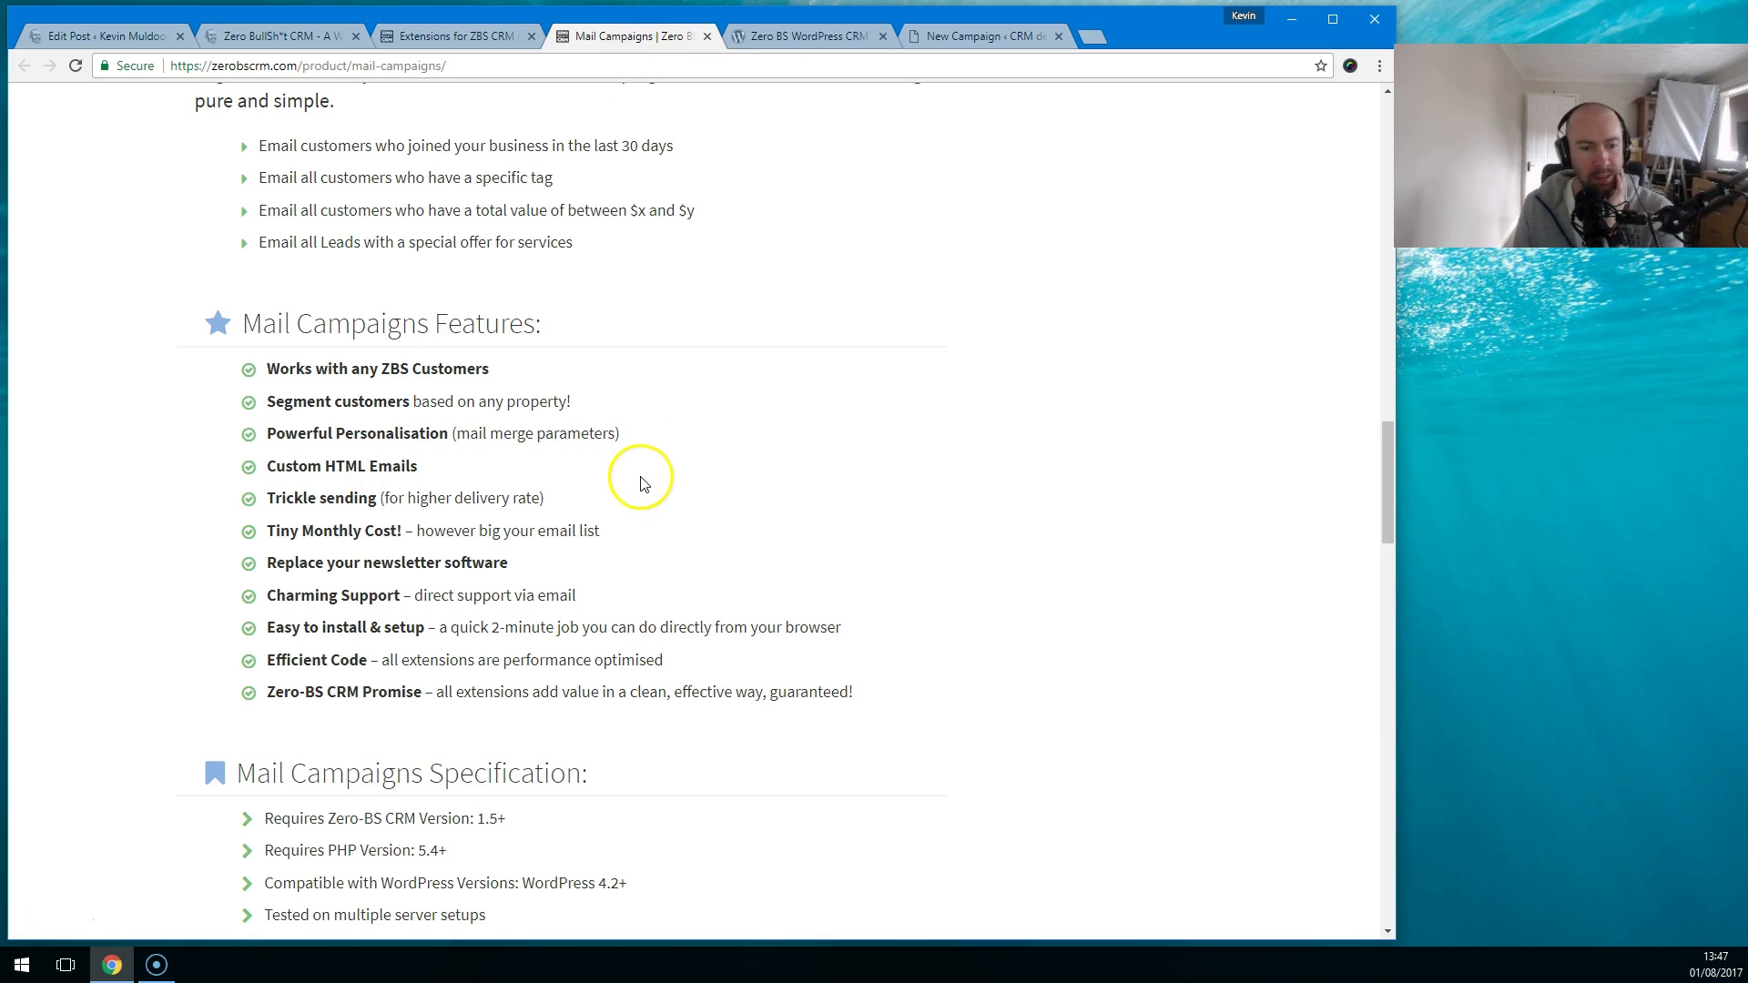
left_click_drag(246, 368, 275, 466)
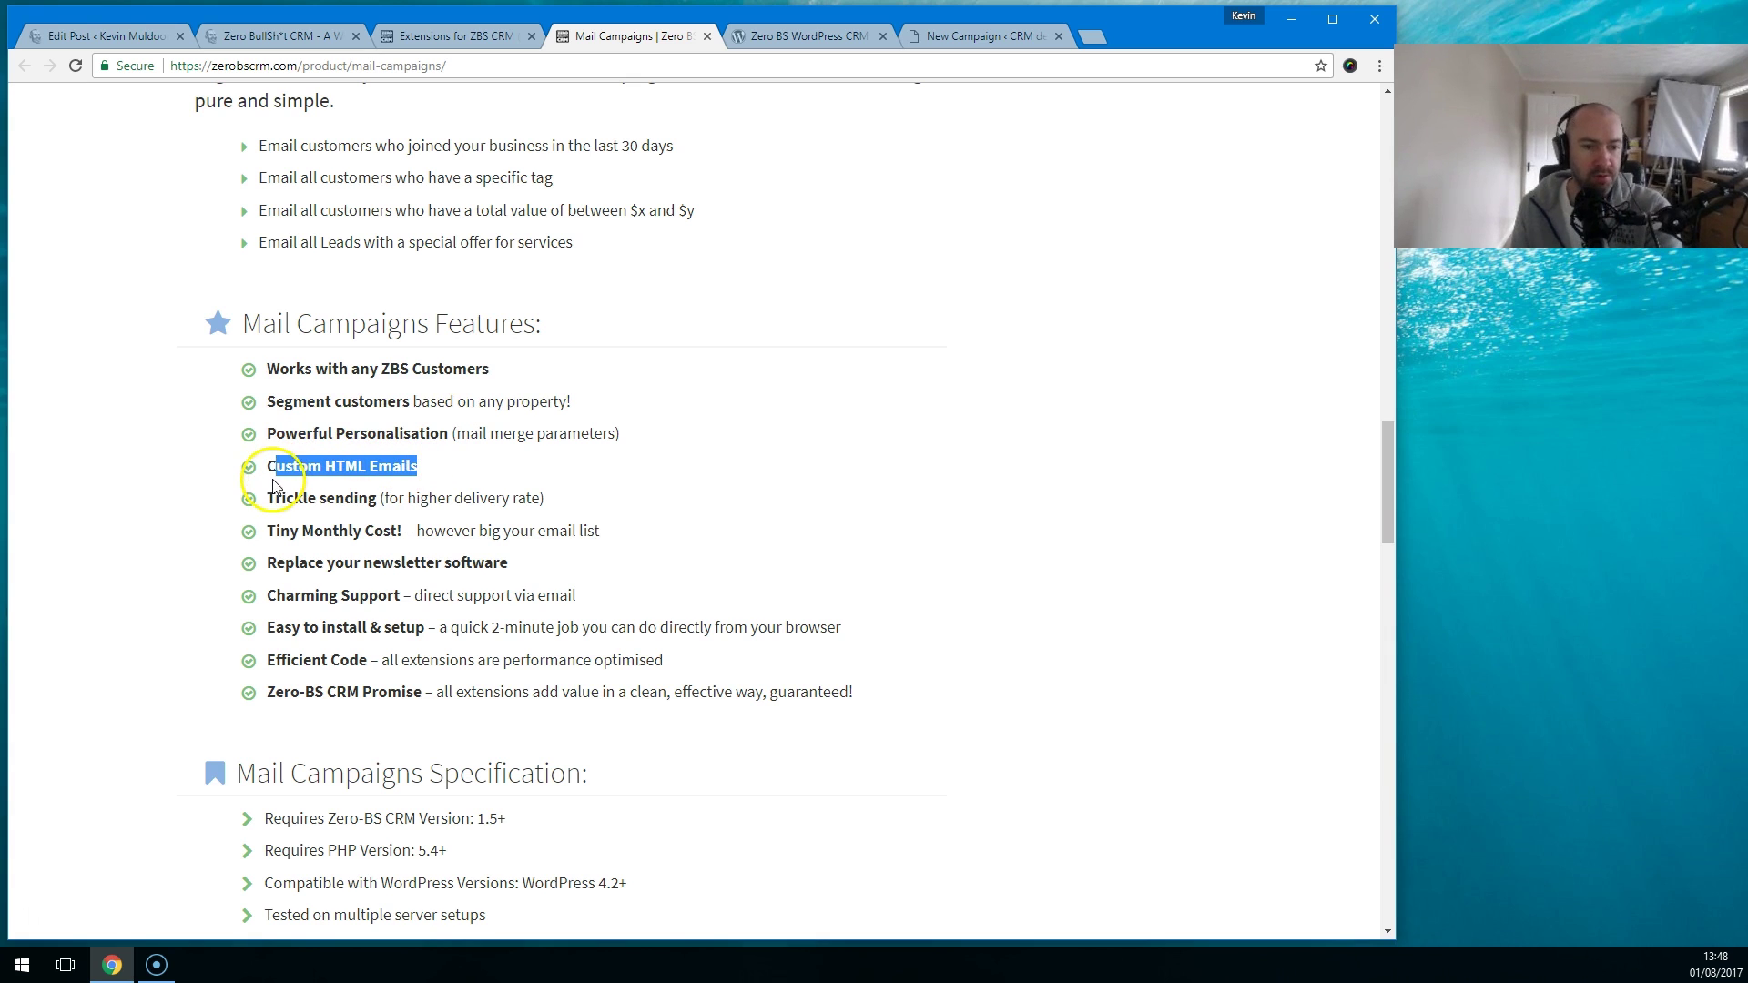
scroll(270, 527, "down", 2)
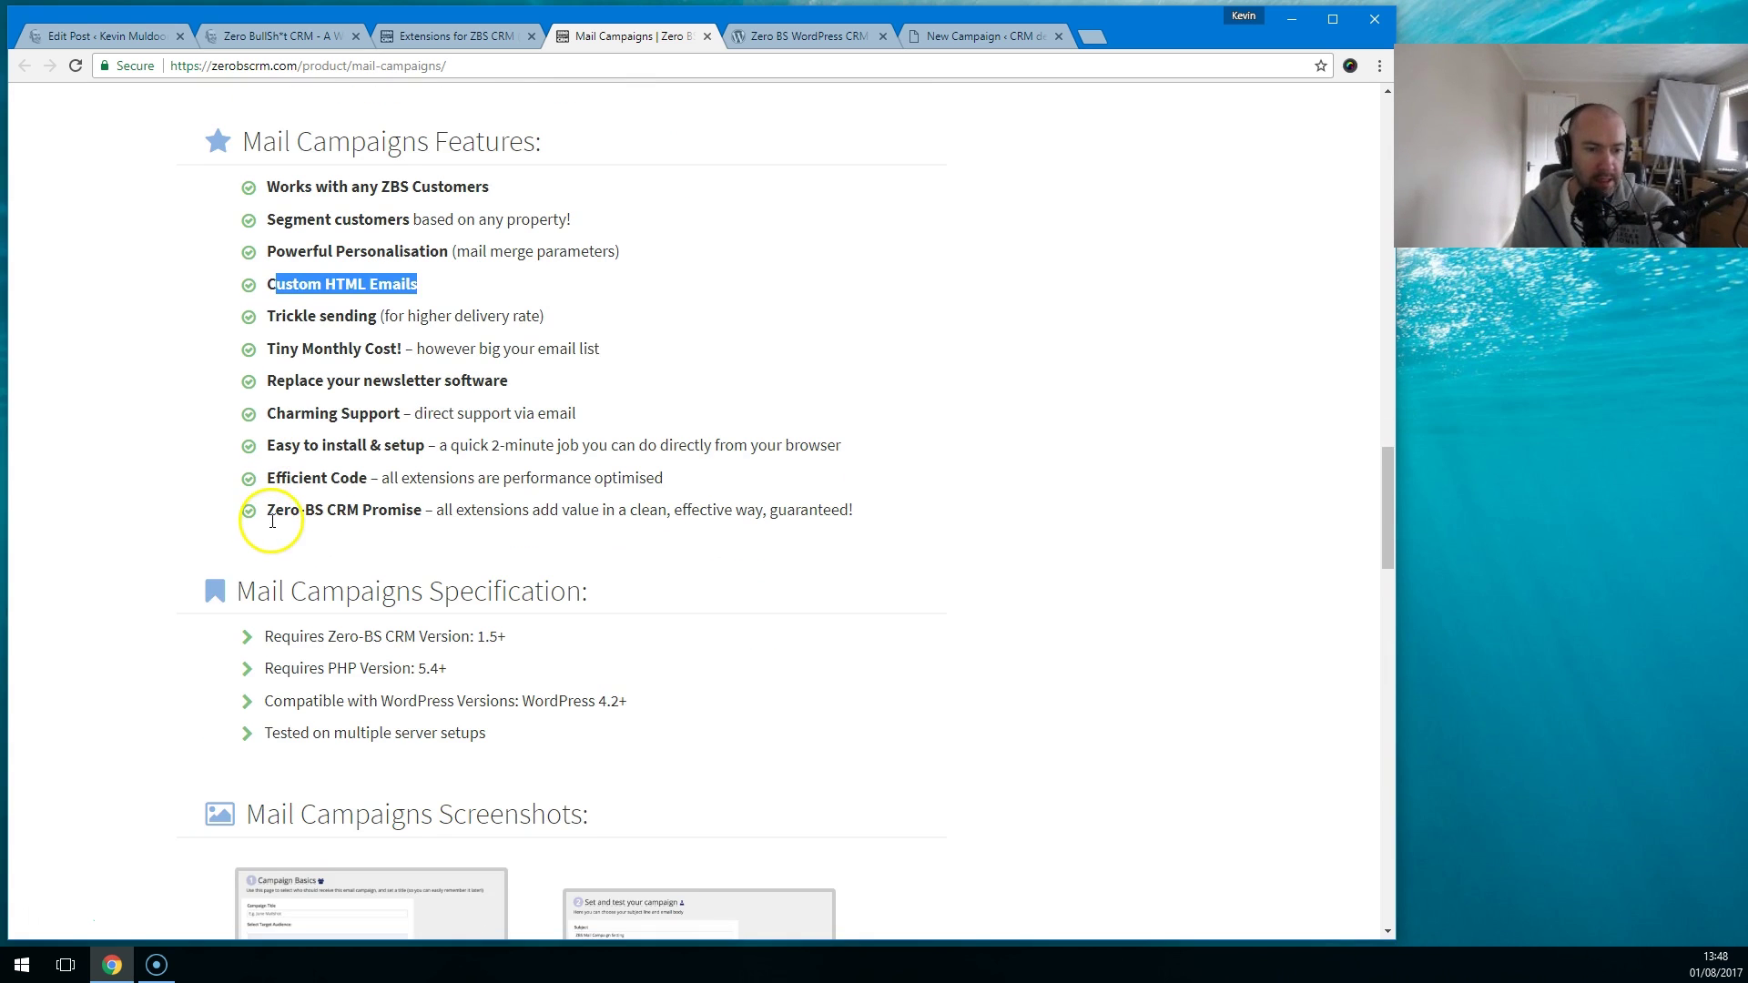
scroll(272, 521, "down", 9)
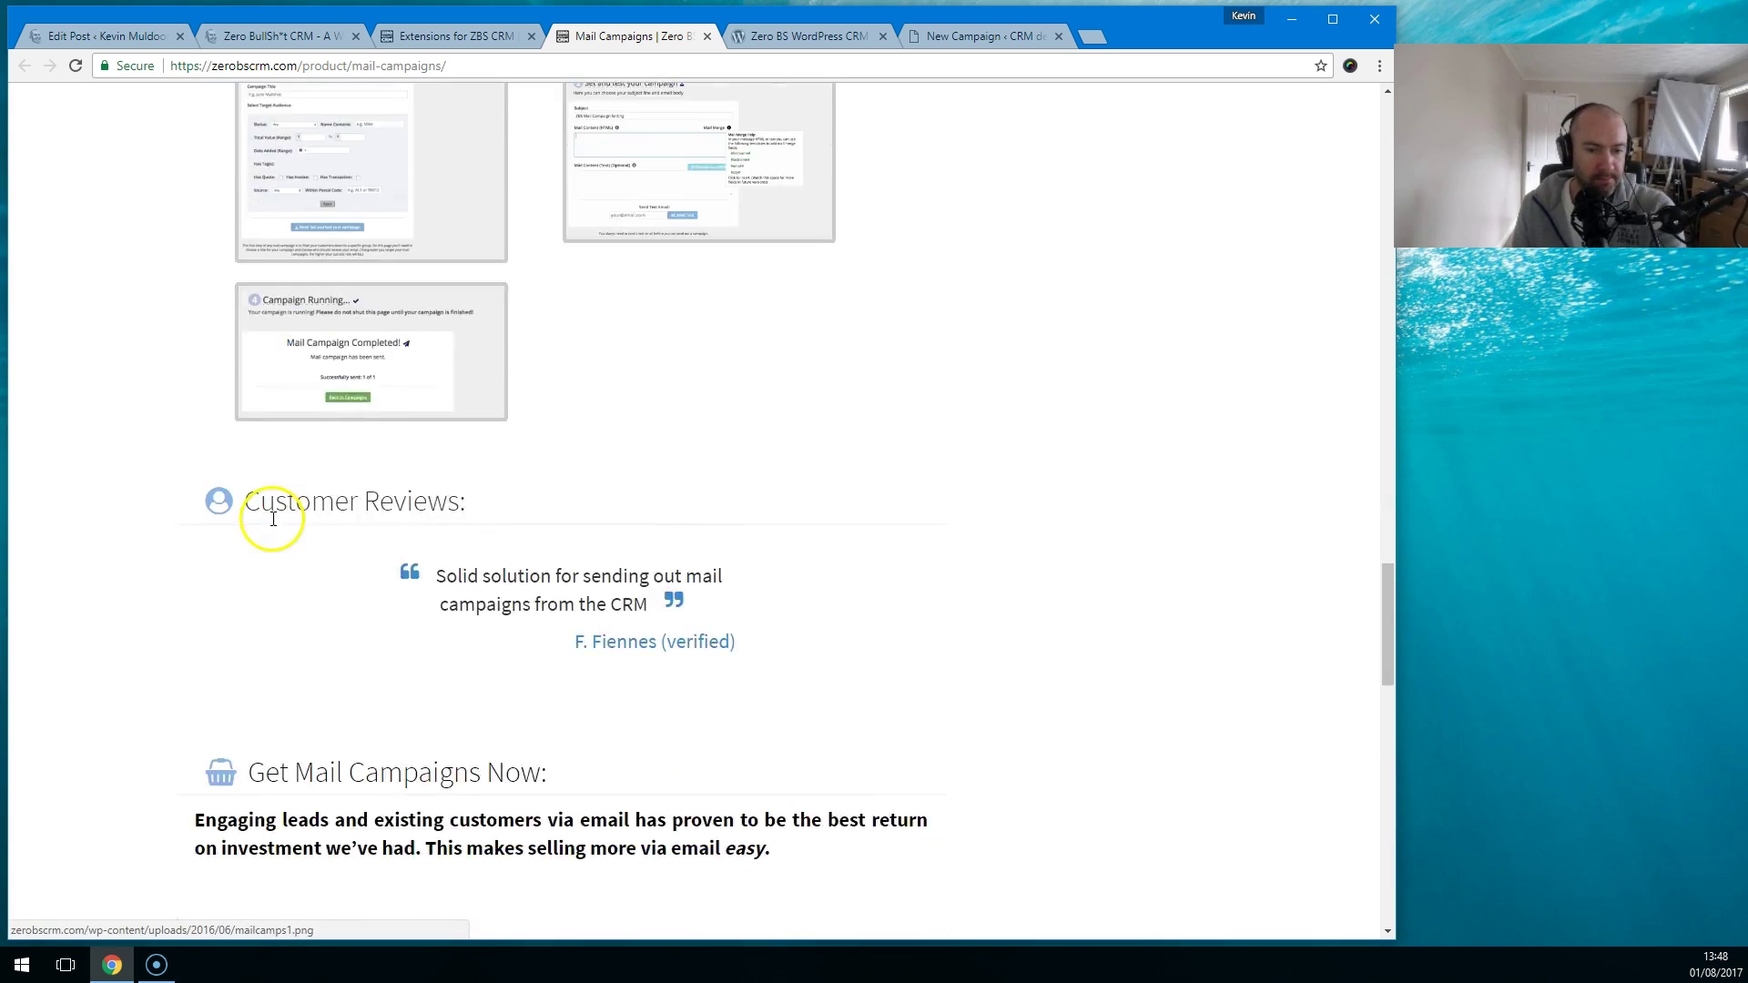
scroll(273, 519, "up", 15)
scroll(273, 519, "up", 15)
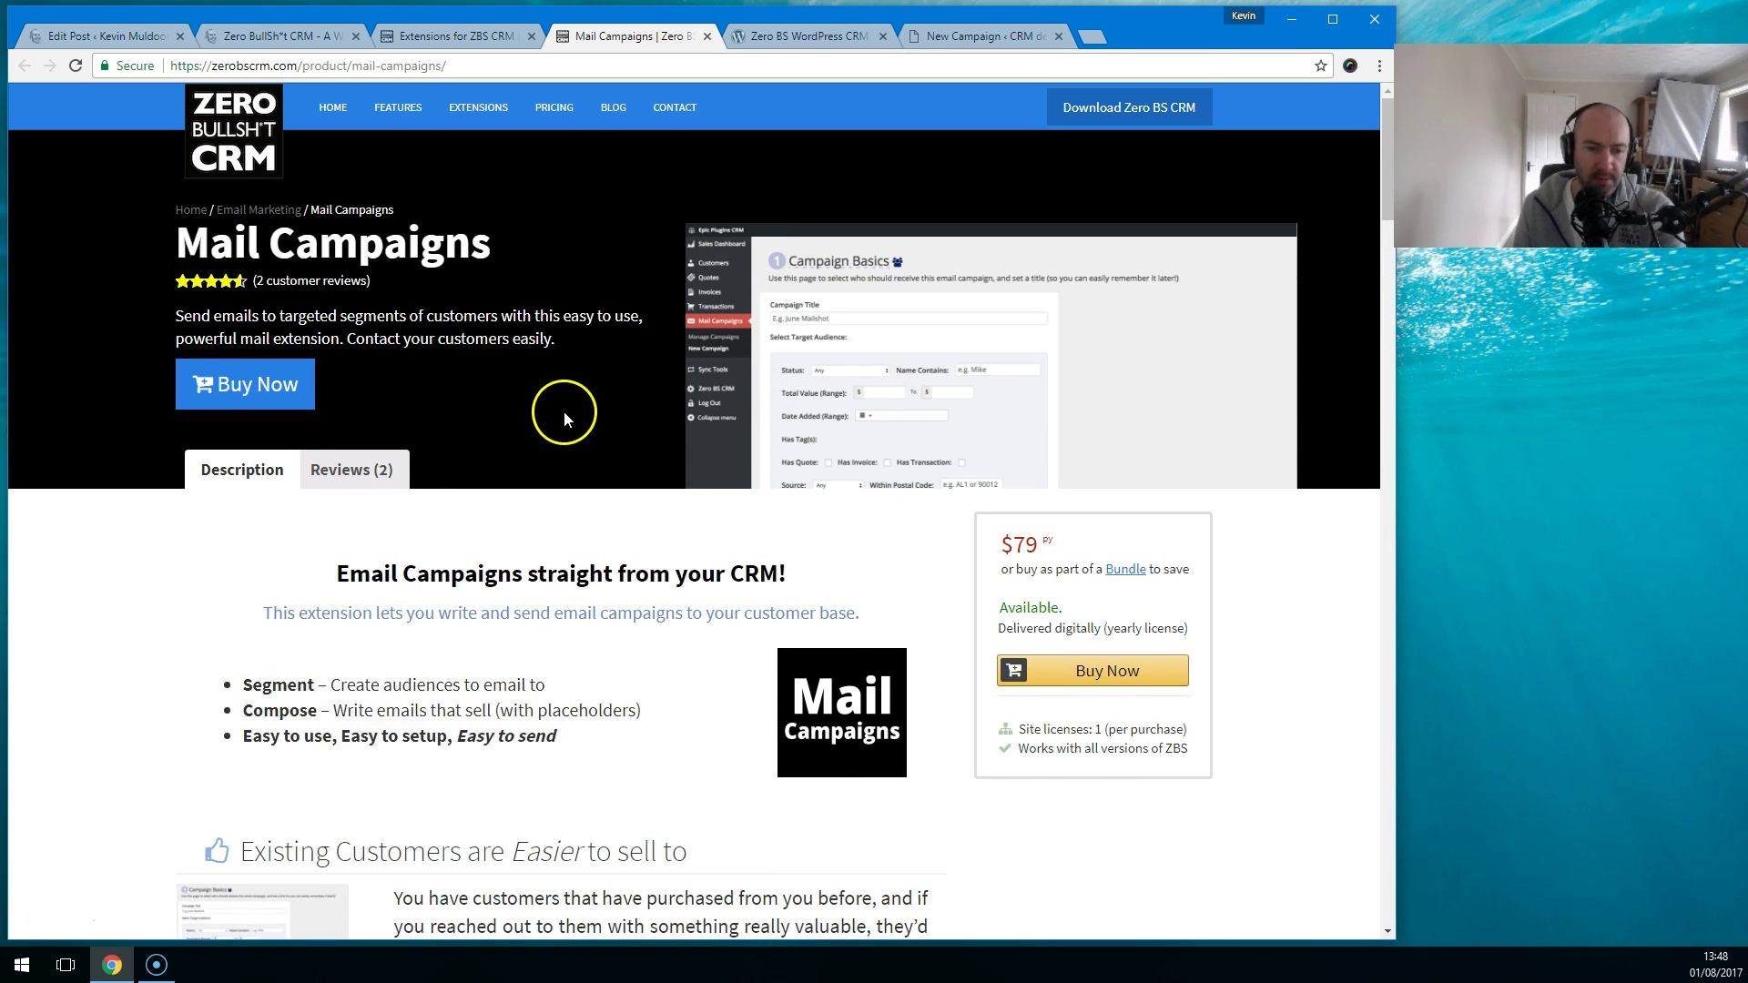
left_click(706, 37)
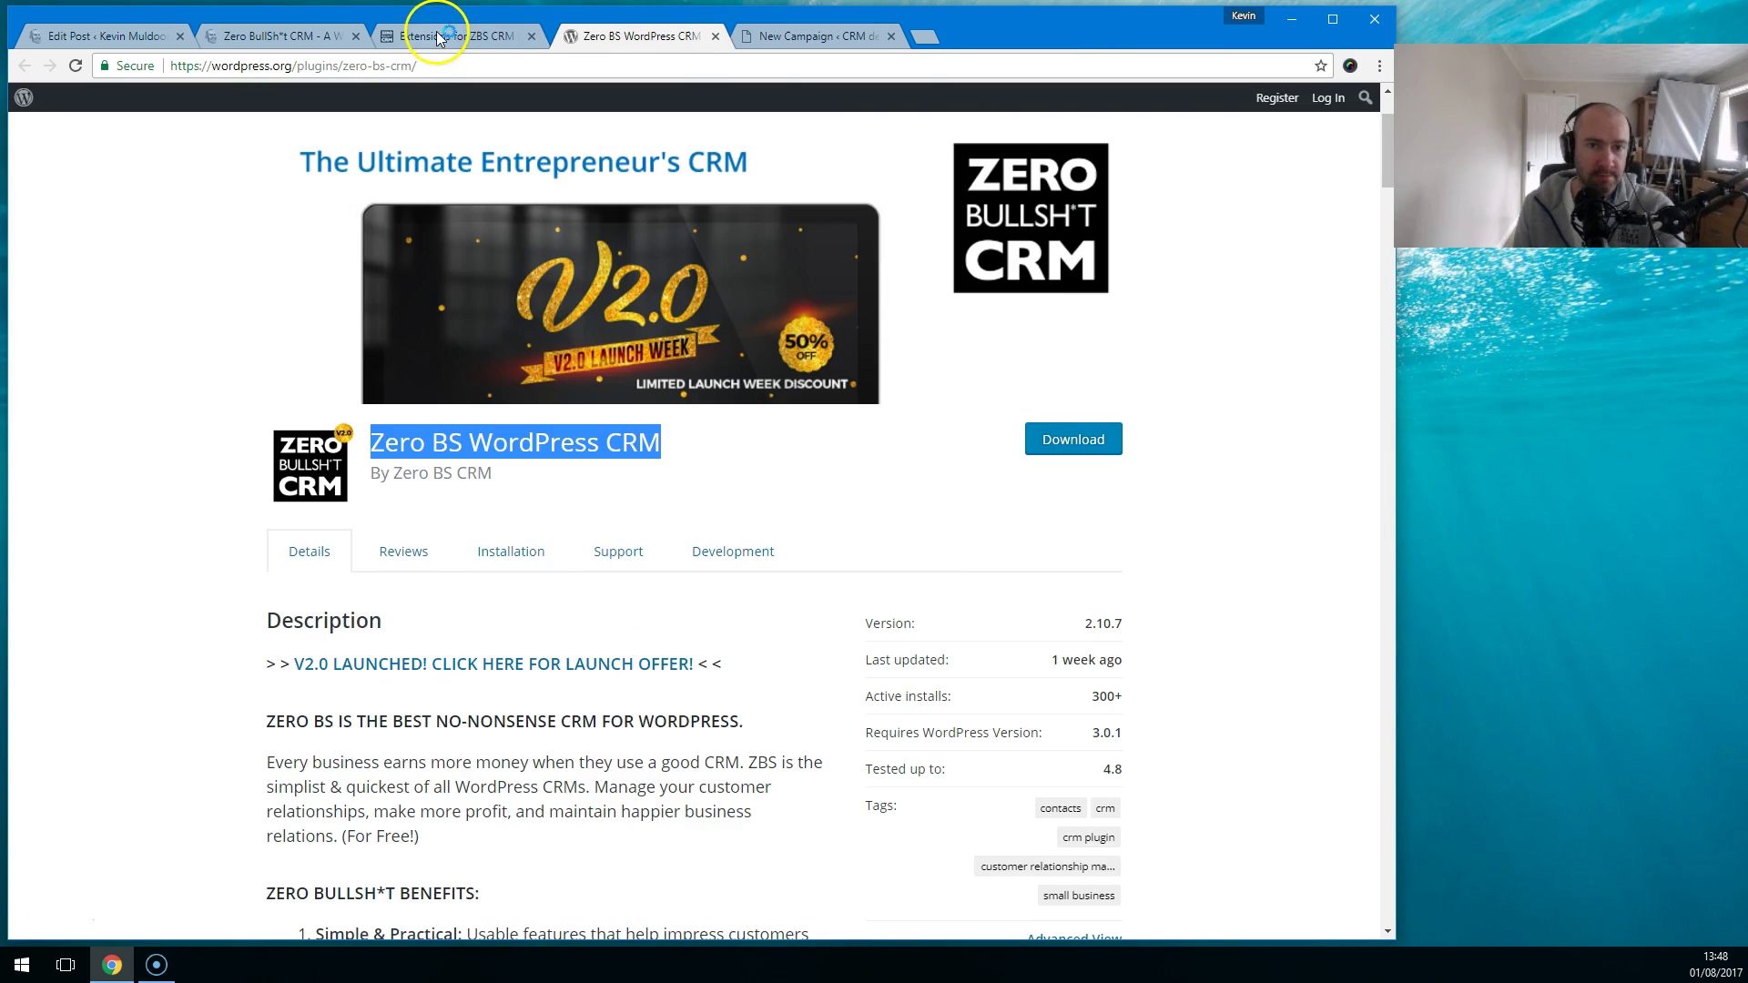
Step: From the extensions catalogue, view the WooCommerce extension's Woo Sync product page in a new tab and close it
left_click(424, 36)
scroll(1001, 601, "down", 4)
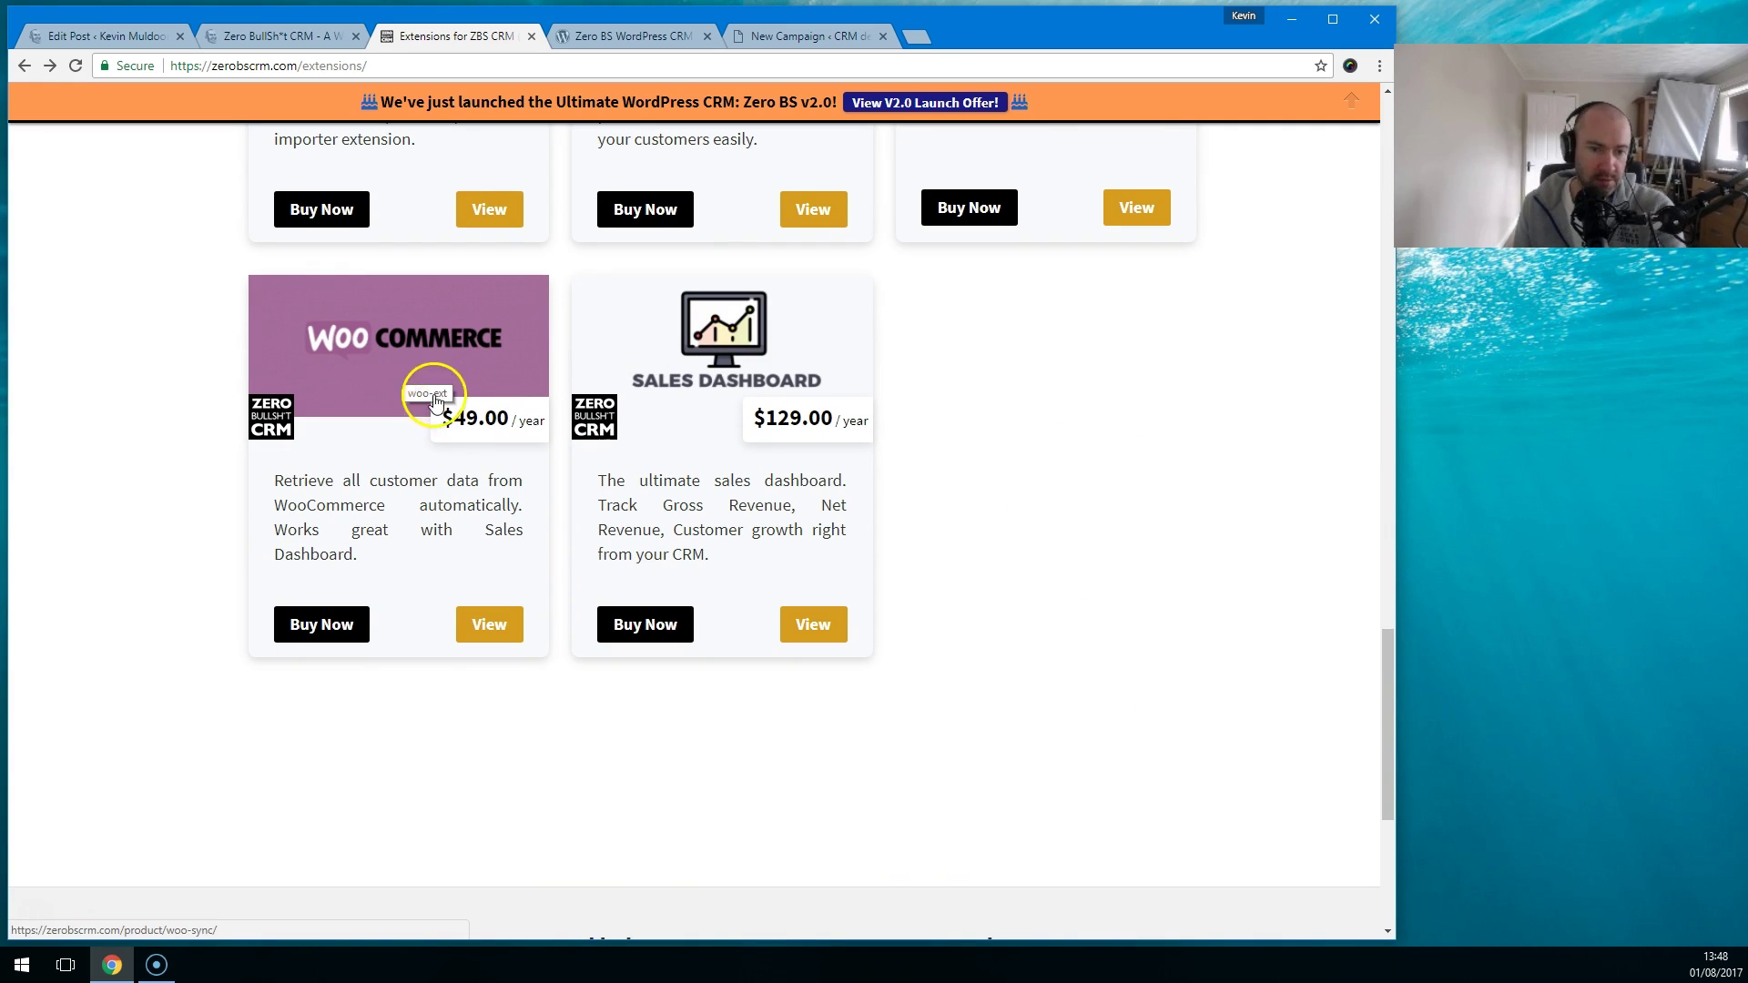
right_click(464, 628)
left_click(509, 639)
left_click(630, 43)
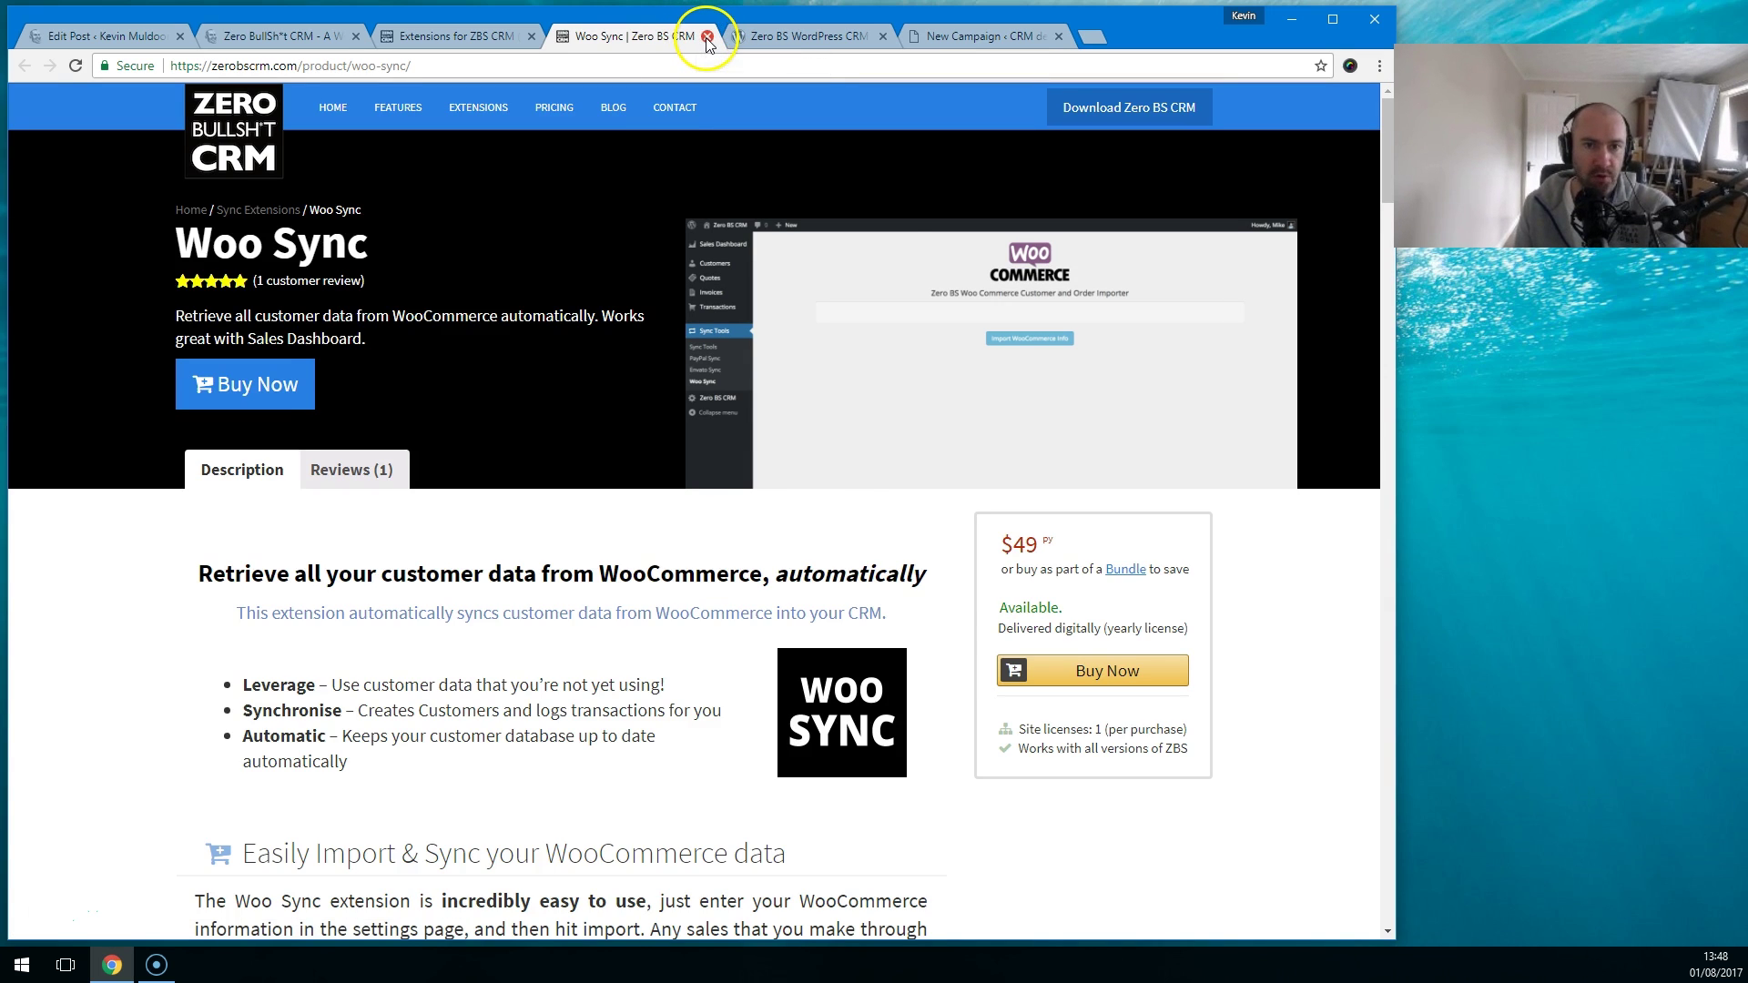
left_click(707, 36)
Step: Open the Sales Dashboard extension's product page, review its metrics and revenue charts, and return to the extensions catalogue
left_click(805, 623)
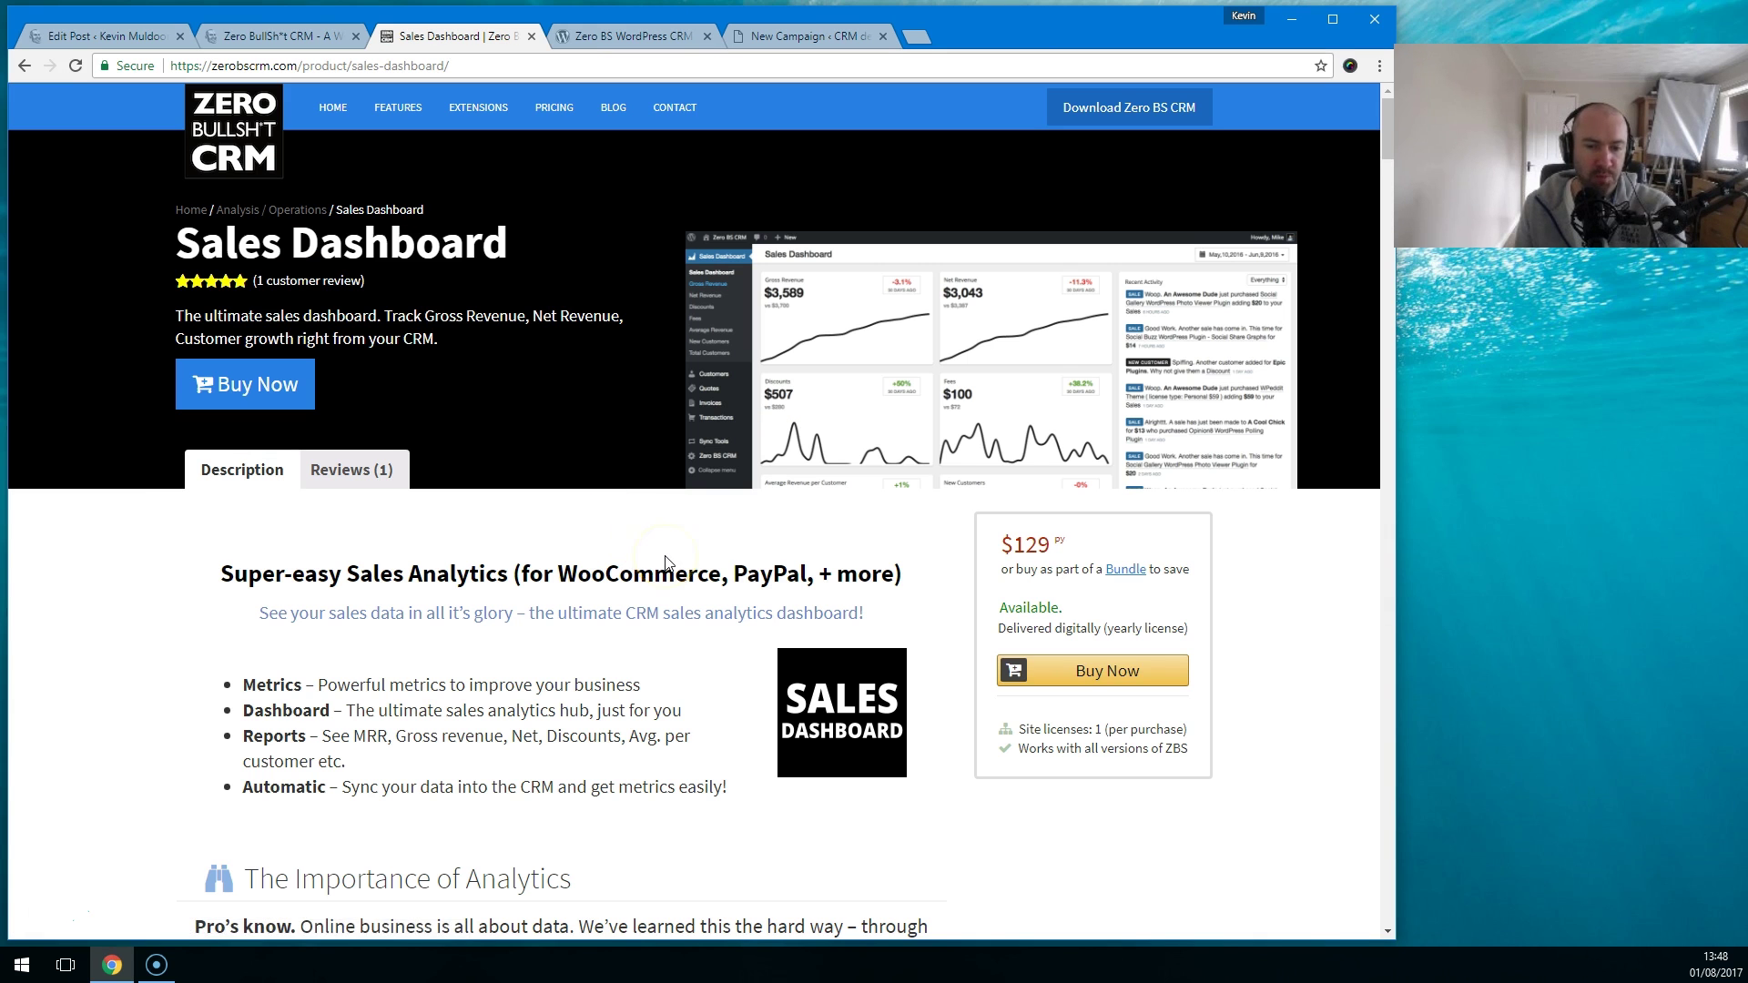
scroll(665, 561, "down", 15)
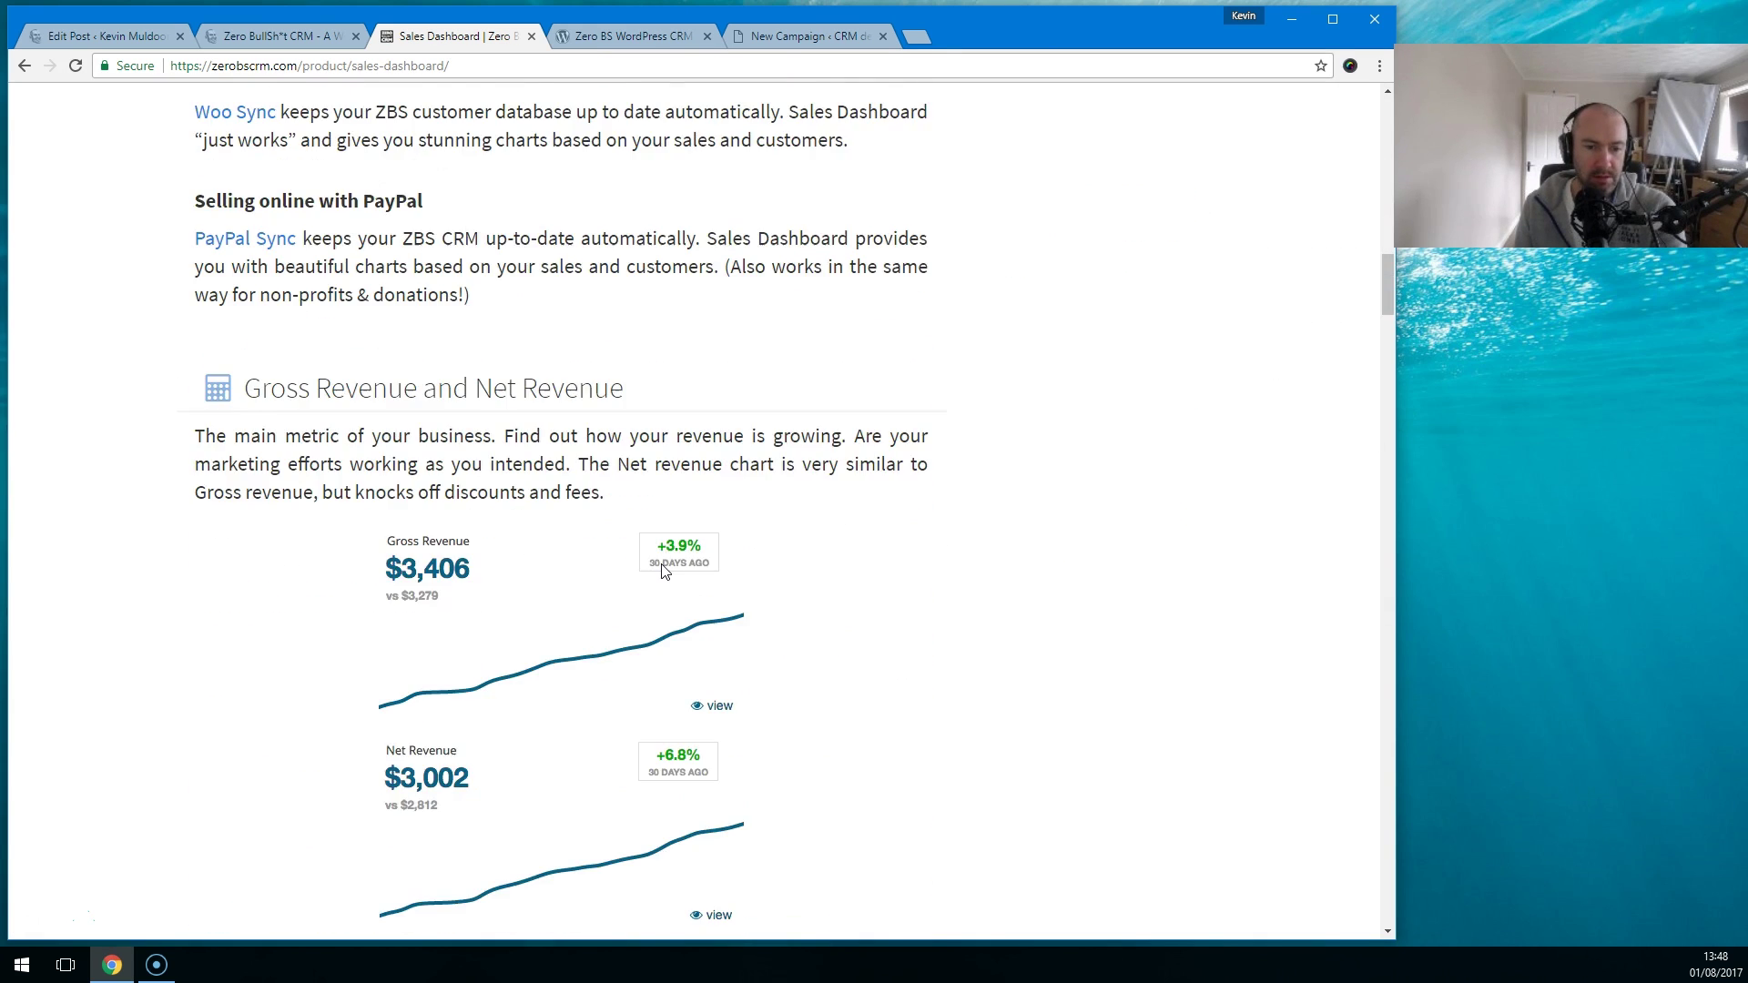
scroll(661, 569, "down", 10)
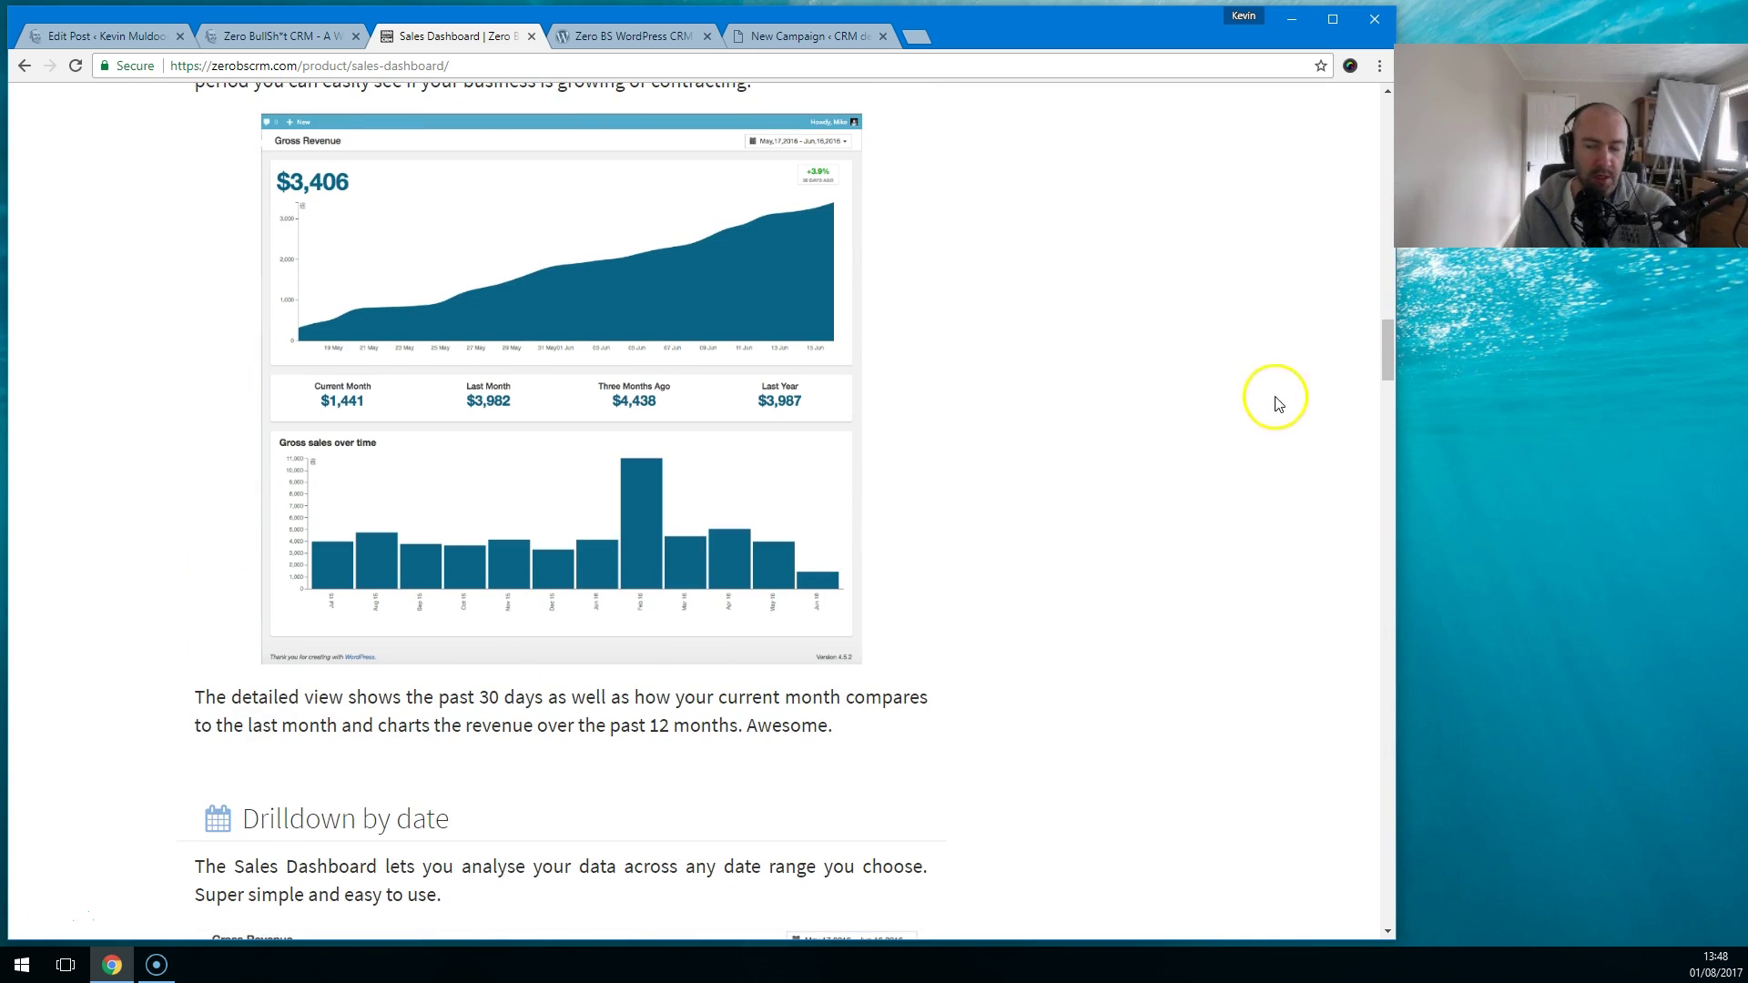
left_click_drag(1385, 337, 1390, 128)
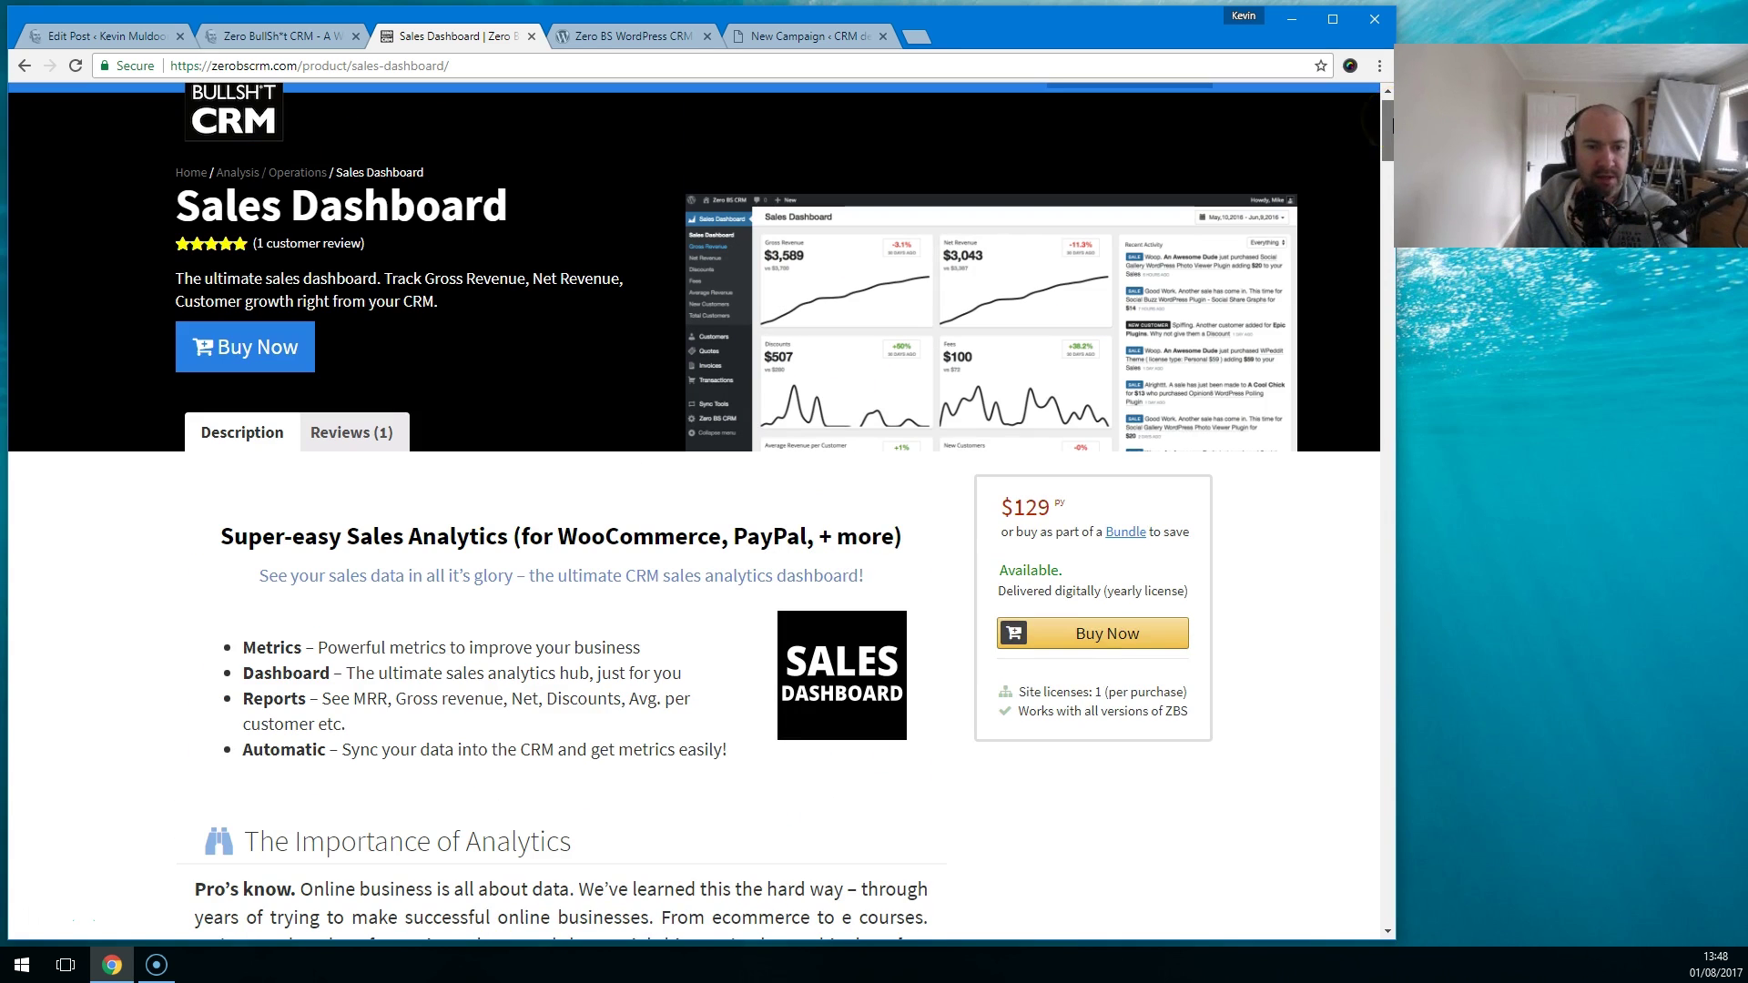
left_click_drag(1390, 128, 1353, 203)
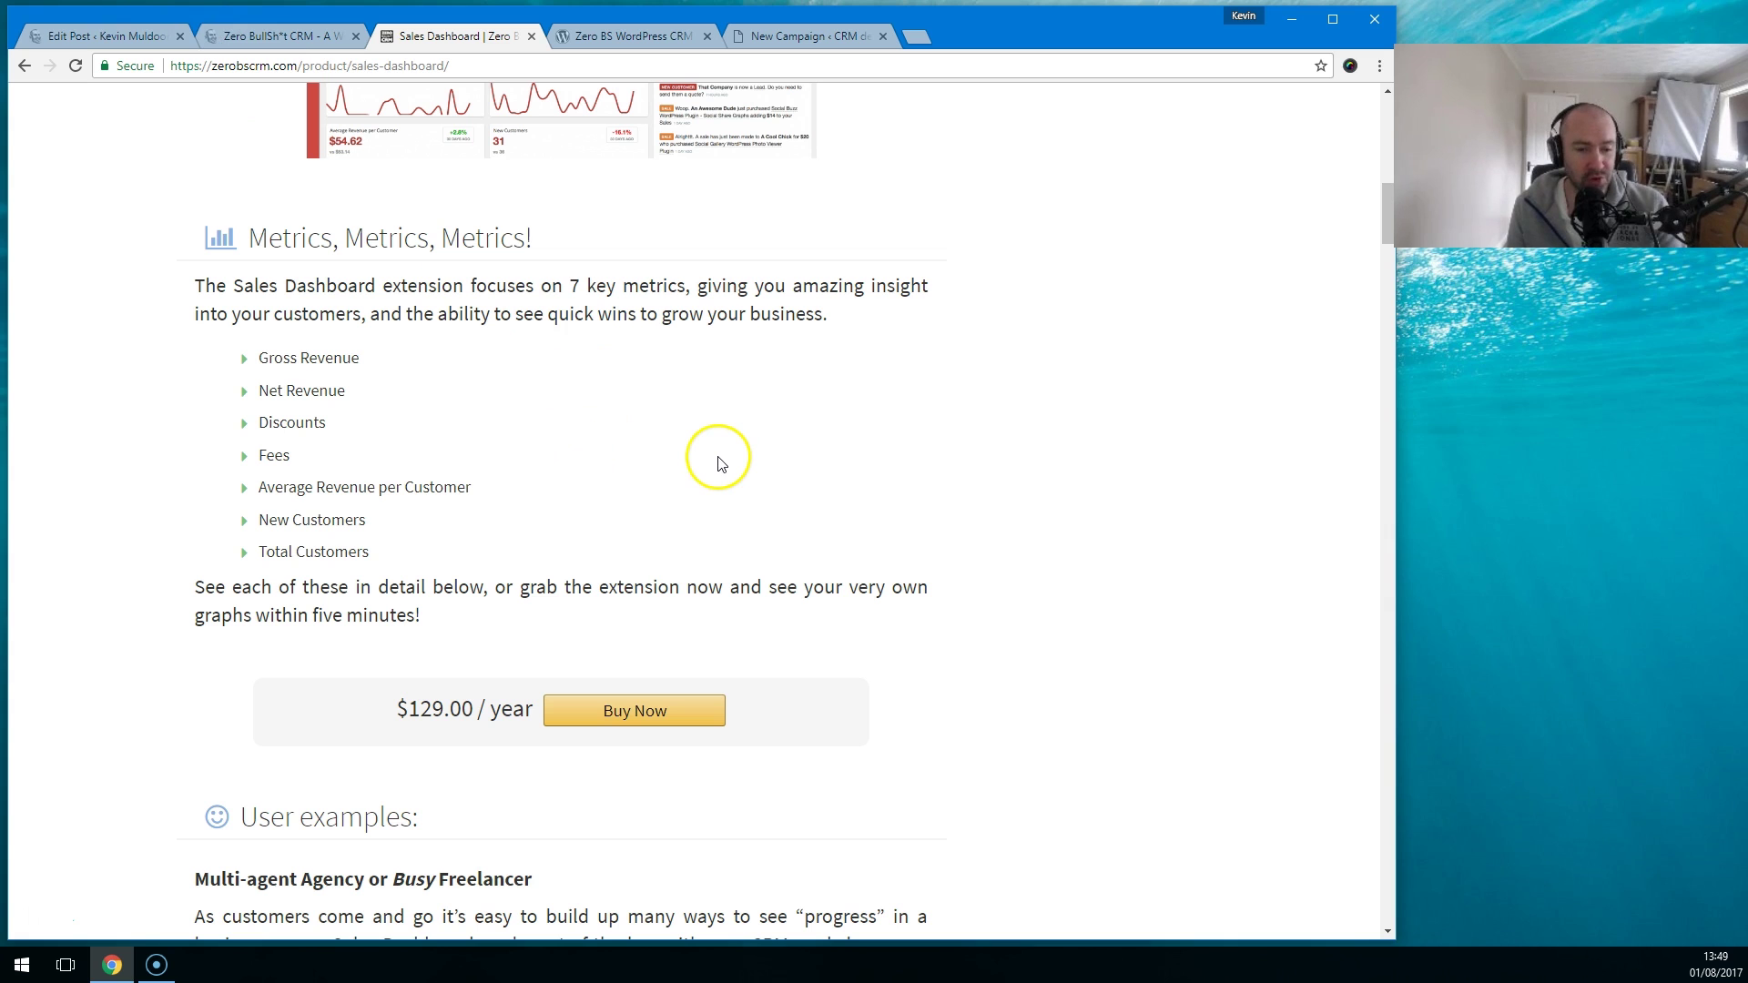
scroll(673, 435, "up", 5)
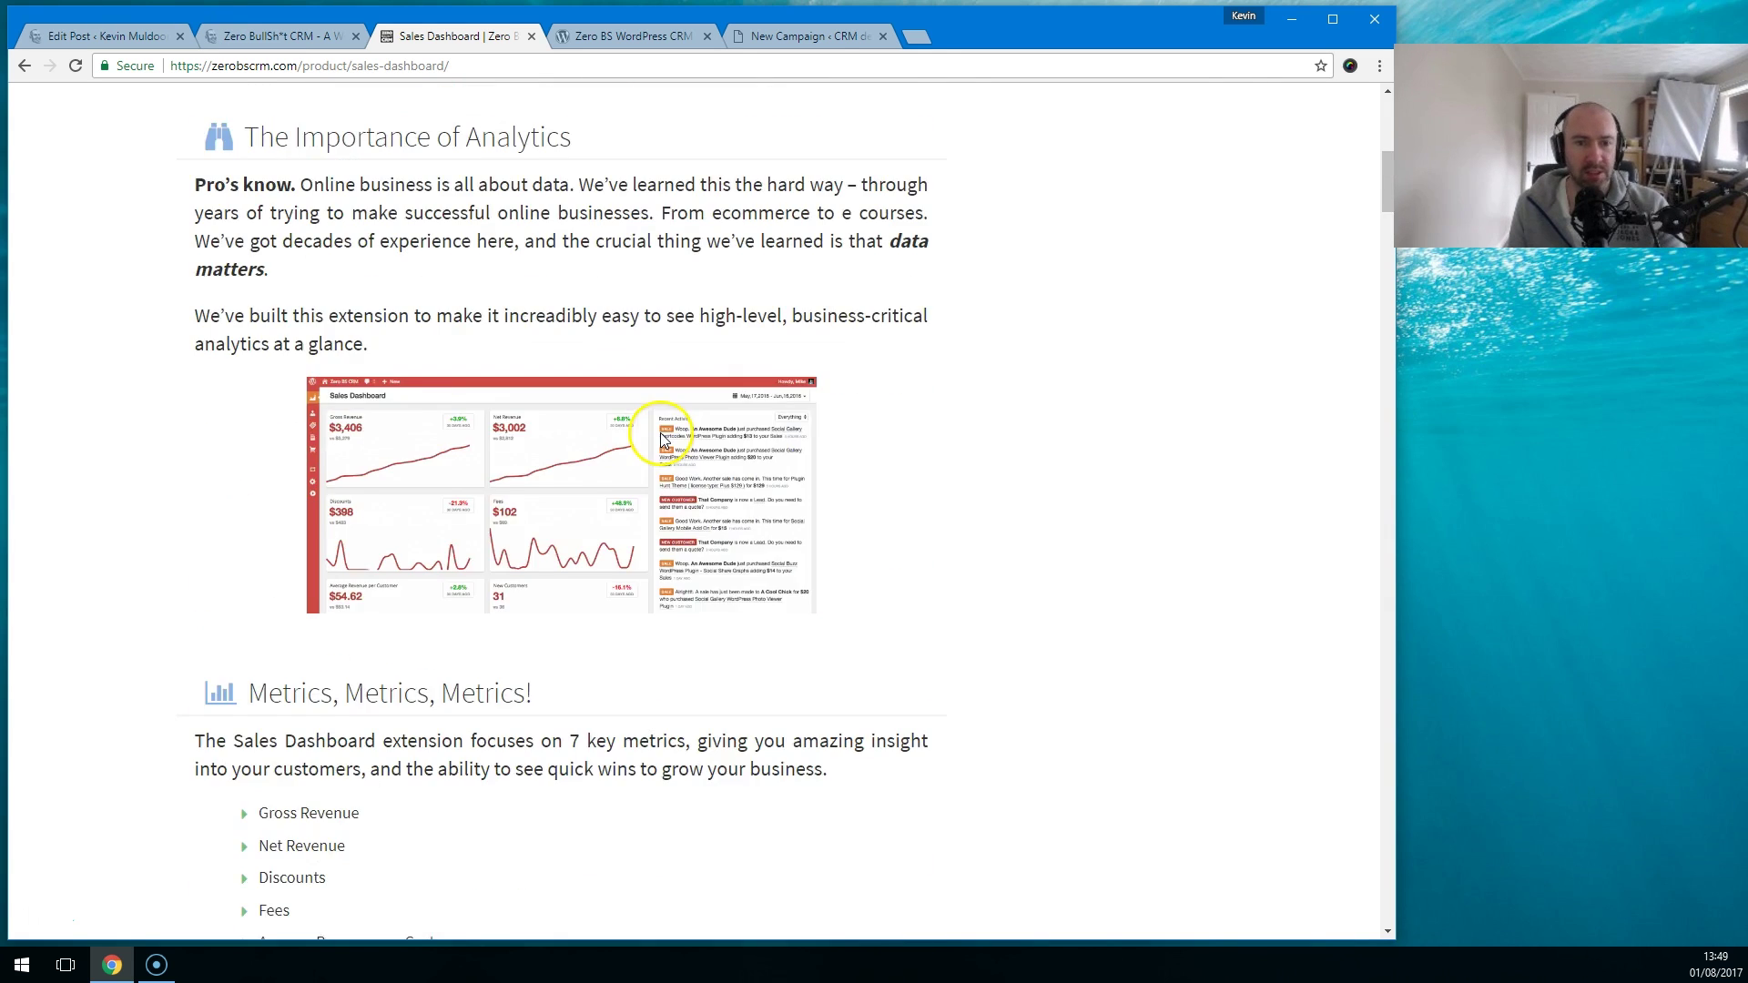
scroll(662, 438, "up", 8)
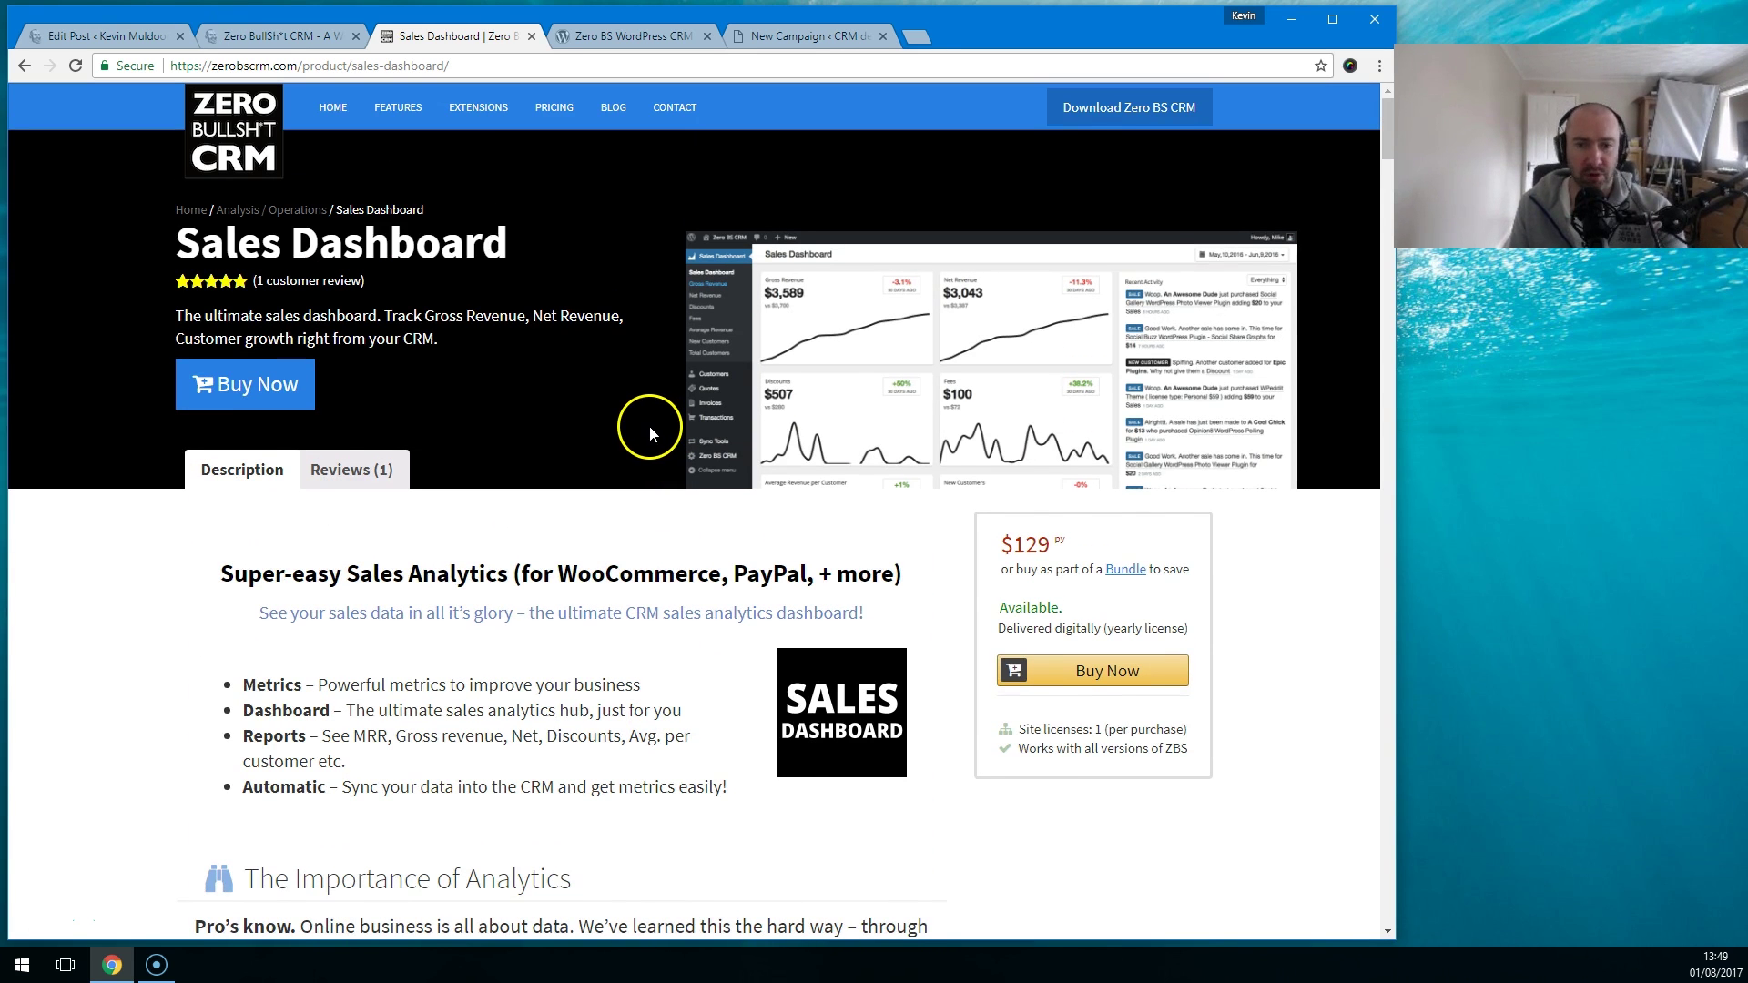
left_click(26, 67)
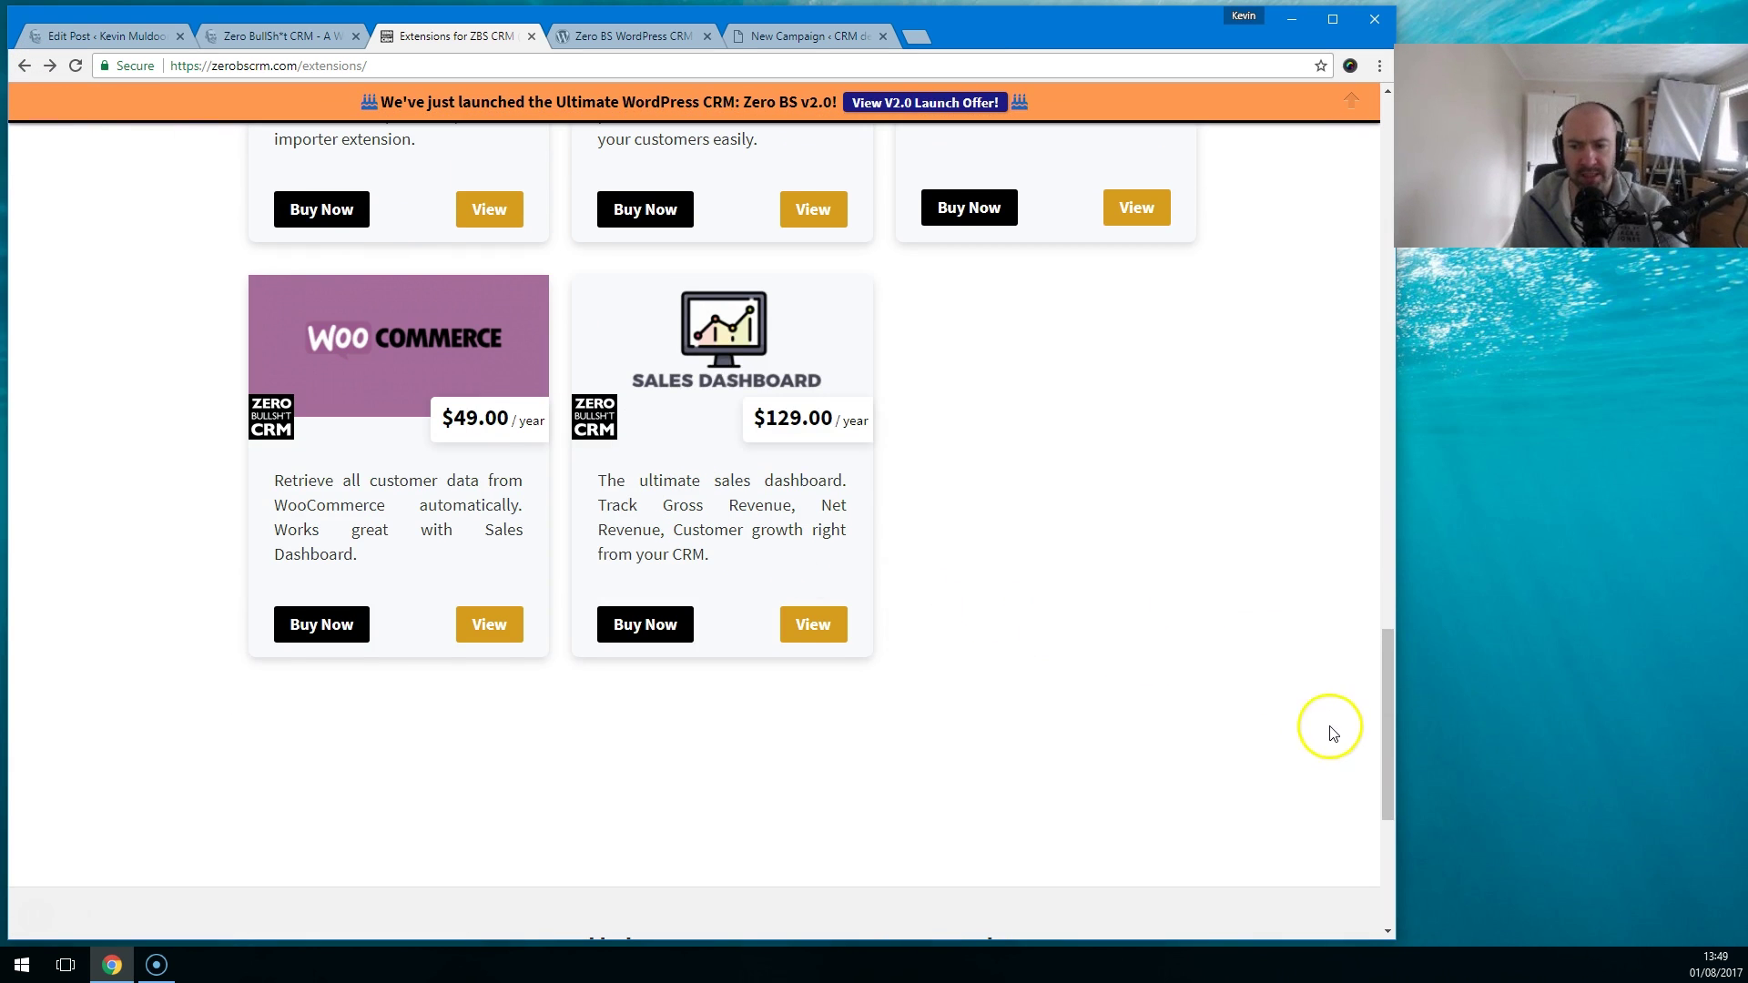
Step: Open the extension bundles page from the catalogue and highlight the Freelancer bundle's Slack community access and support and updates terms
left_click_drag(1385, 745, 1385, 742)
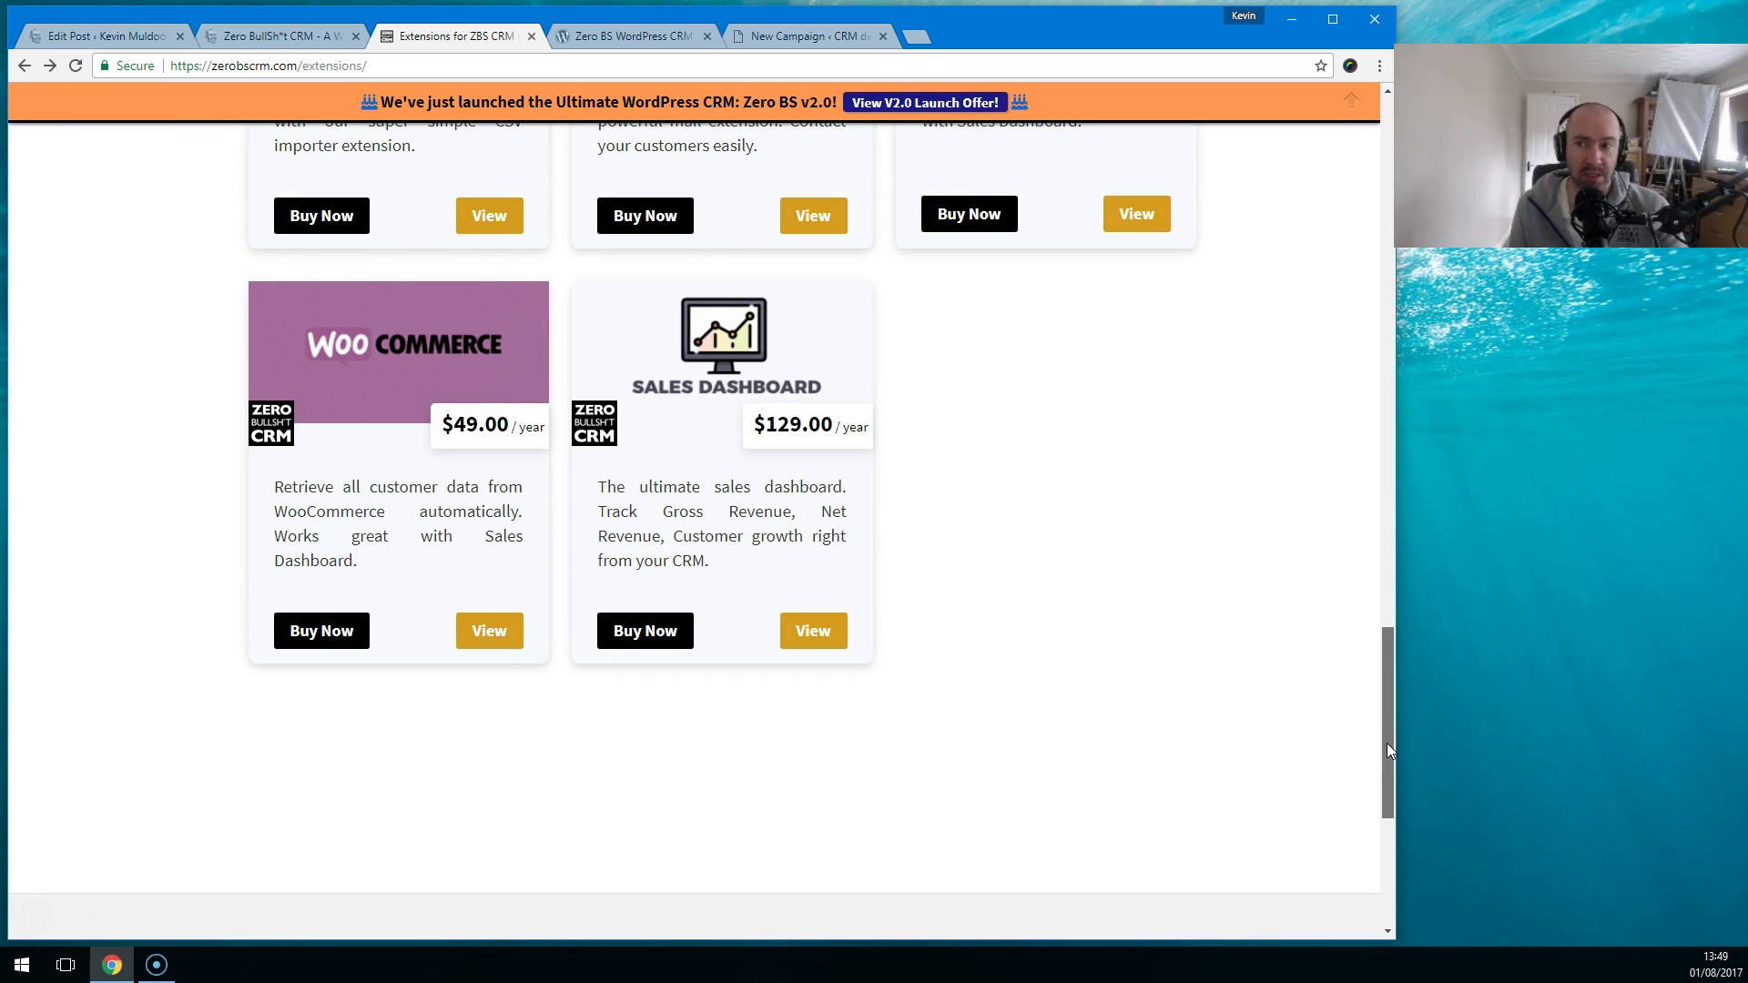
left_click_drag(1386, 743, 1310, 207)
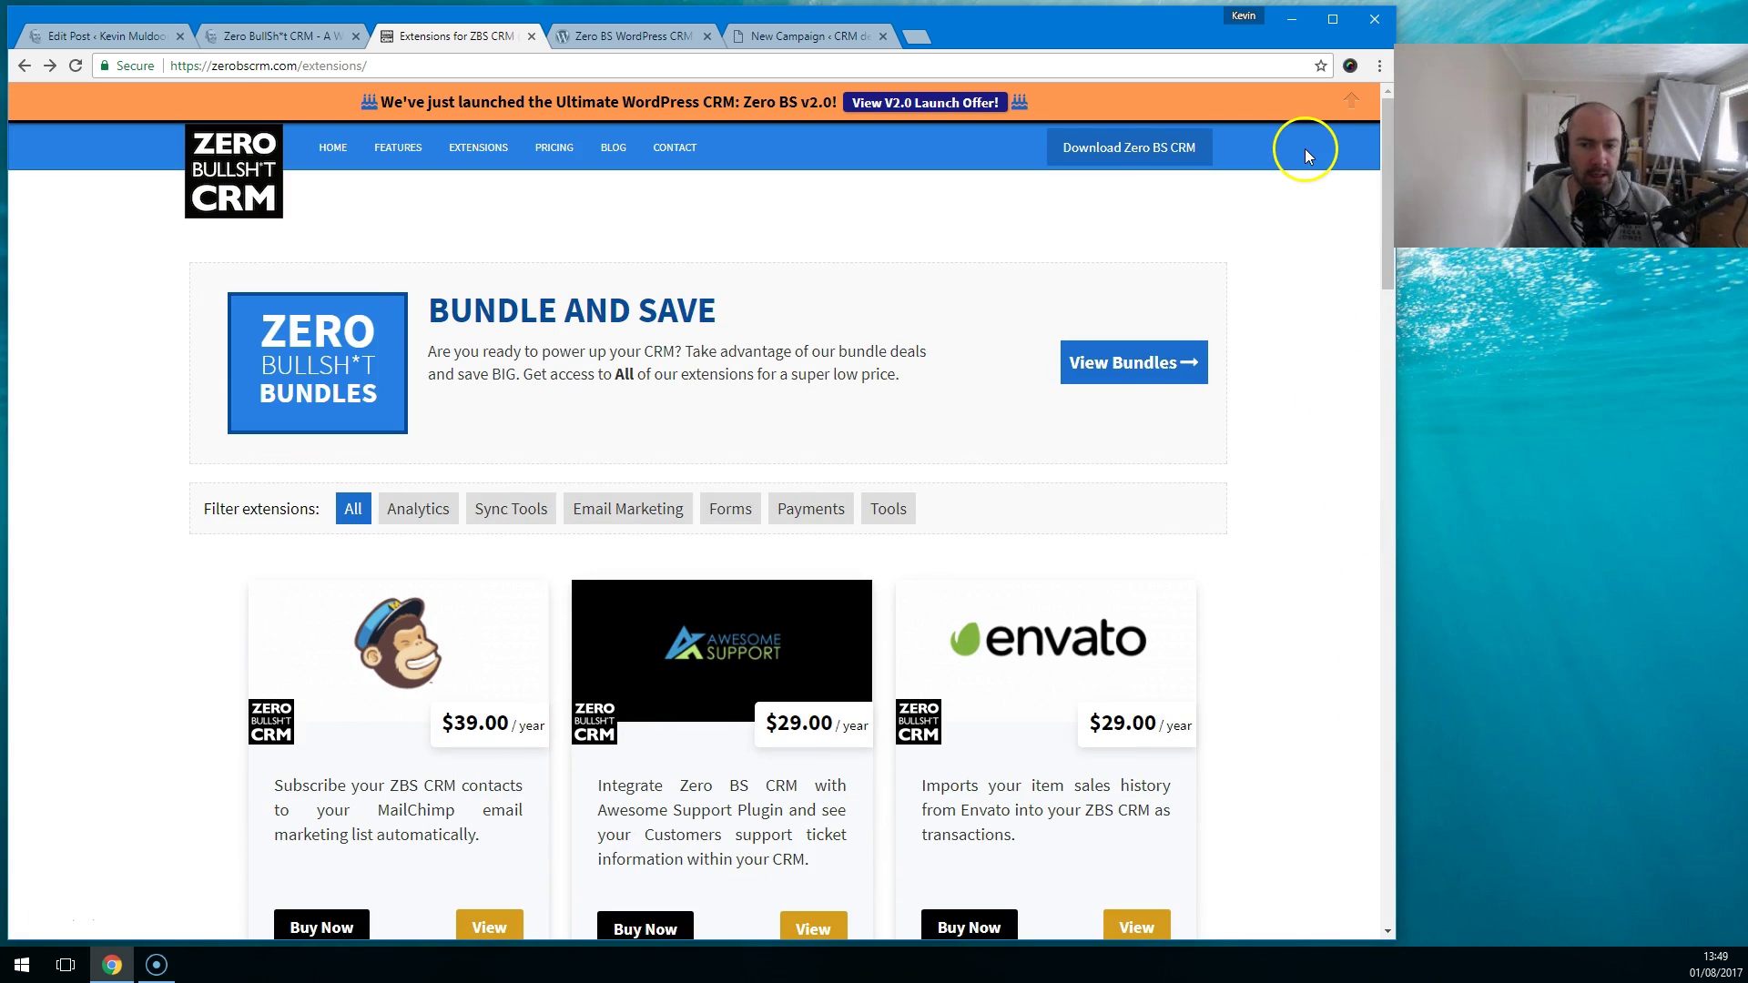
left_click(1132, 363)
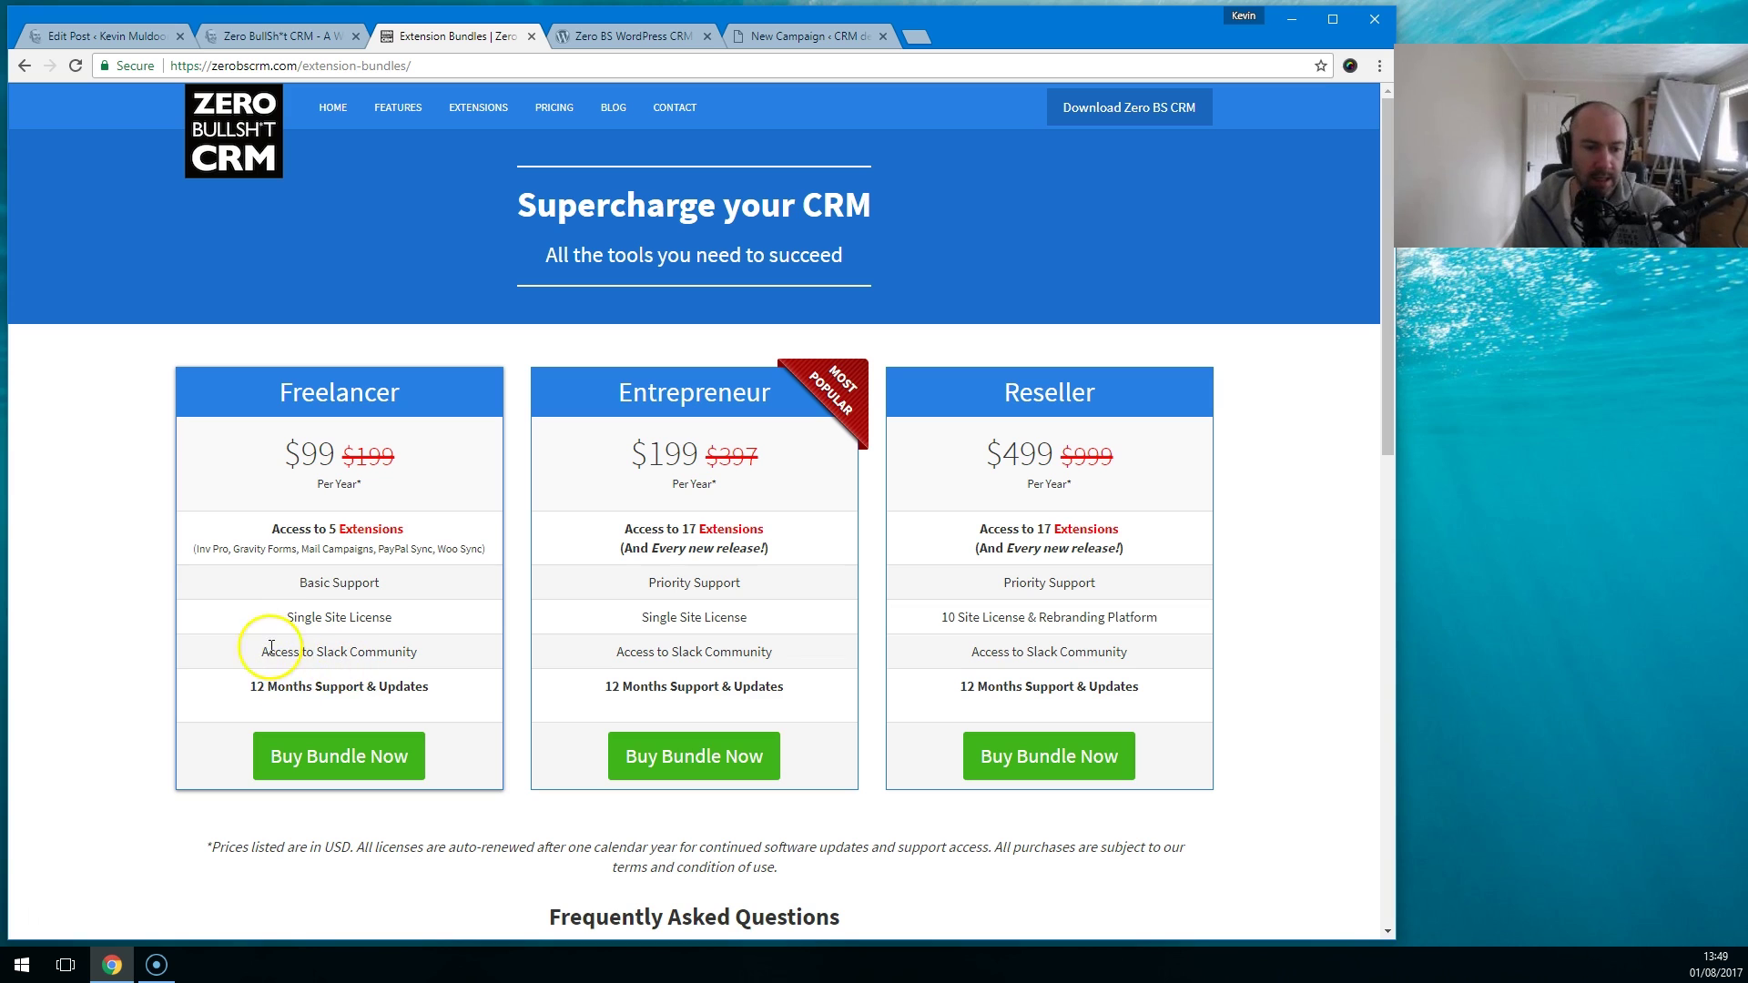
left_click_drag(268, 652, 449, 653)
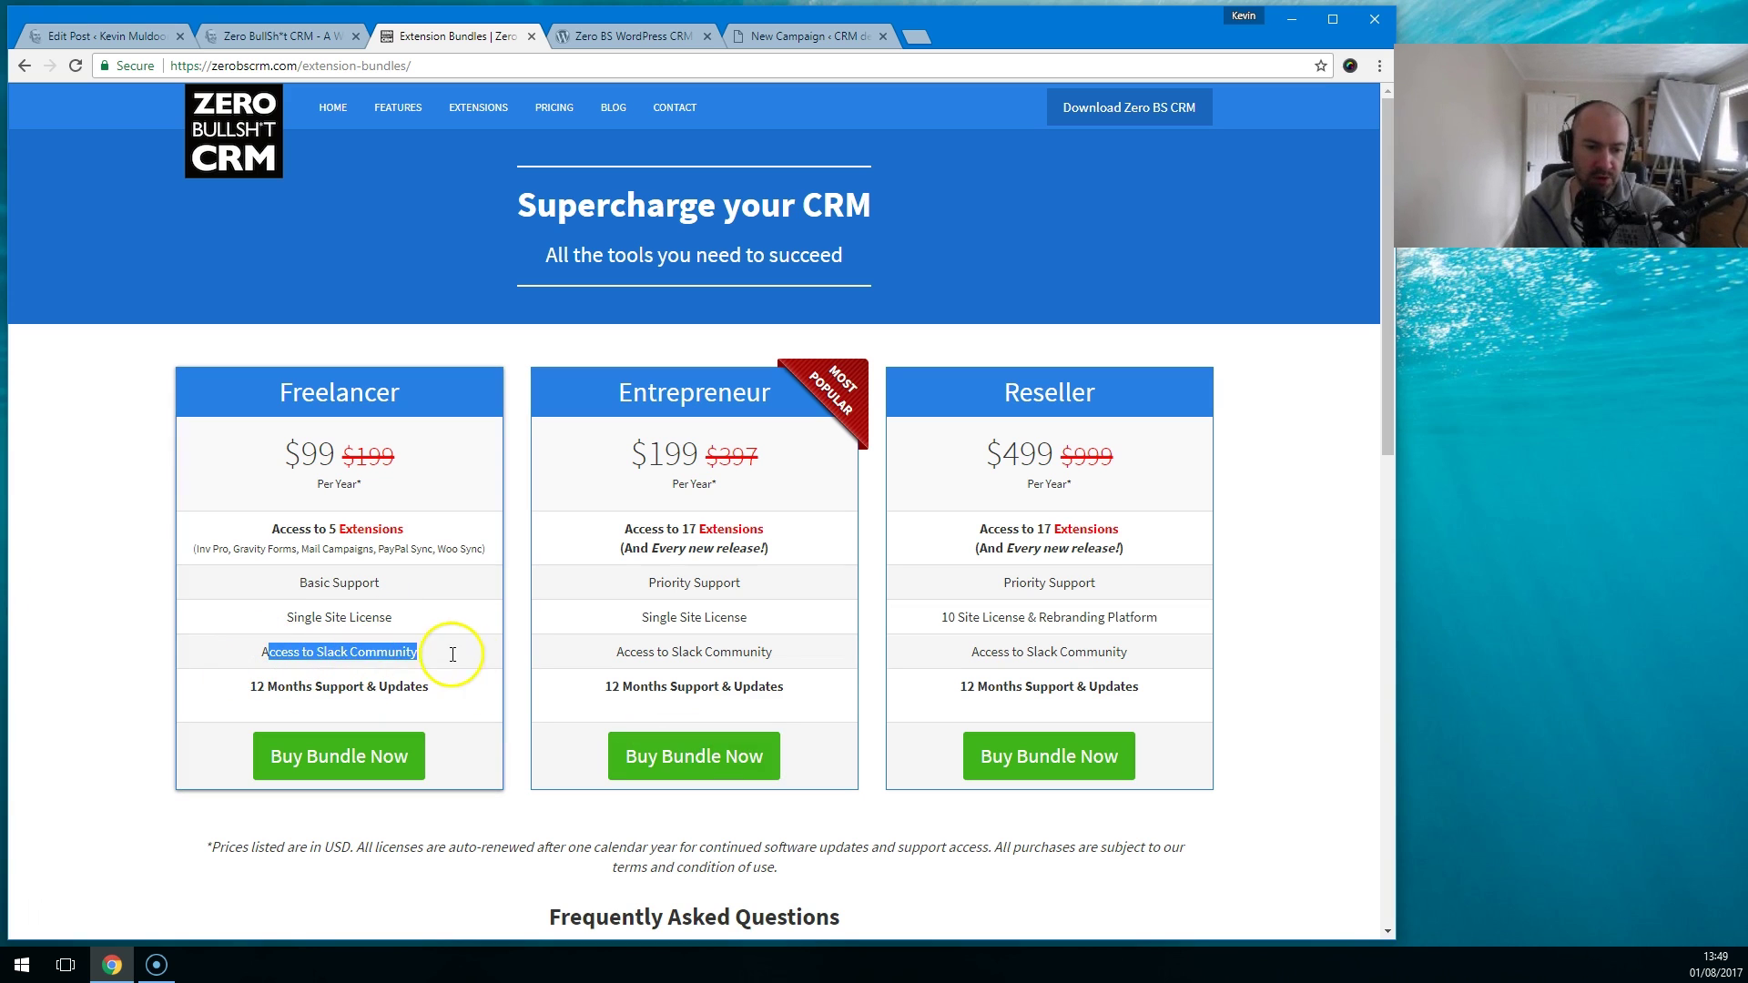
left_click_drag(264, 687, 441, 685)
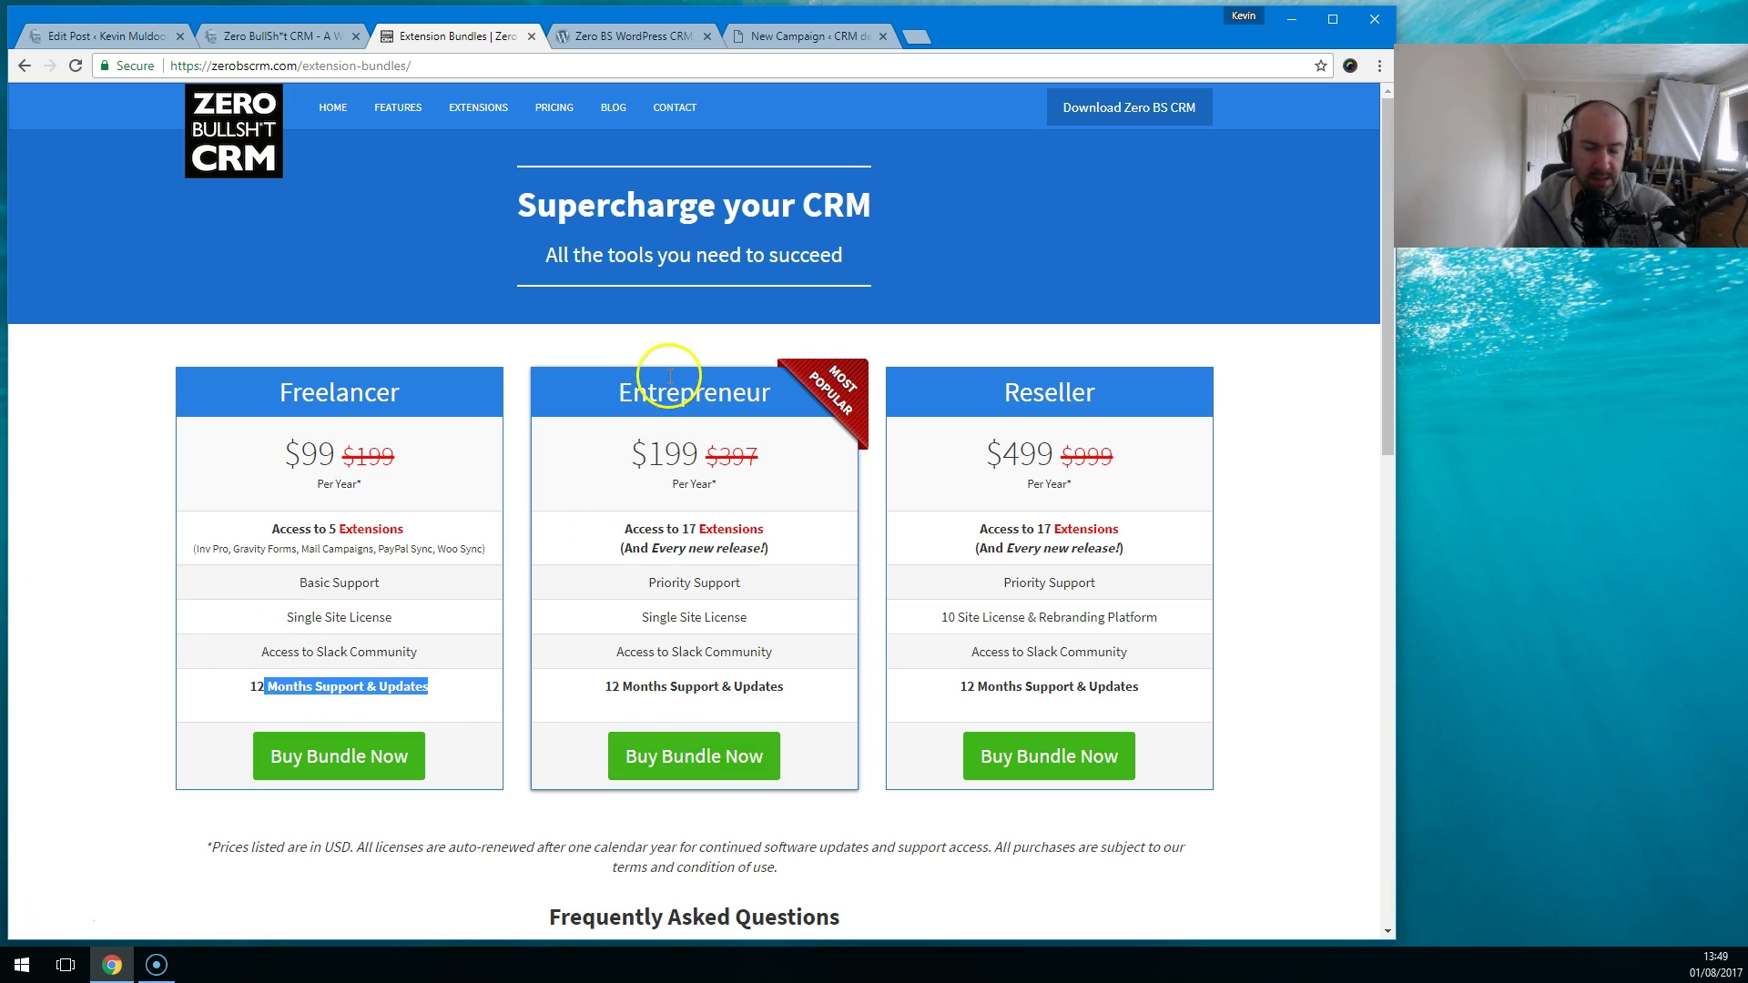
Step: Highlight the Entrepreneur bundle's price and Priority Support, and the Reseller bundle's name and Rebranding Platform feature
left_click_drag(648, 446, 696, 453)
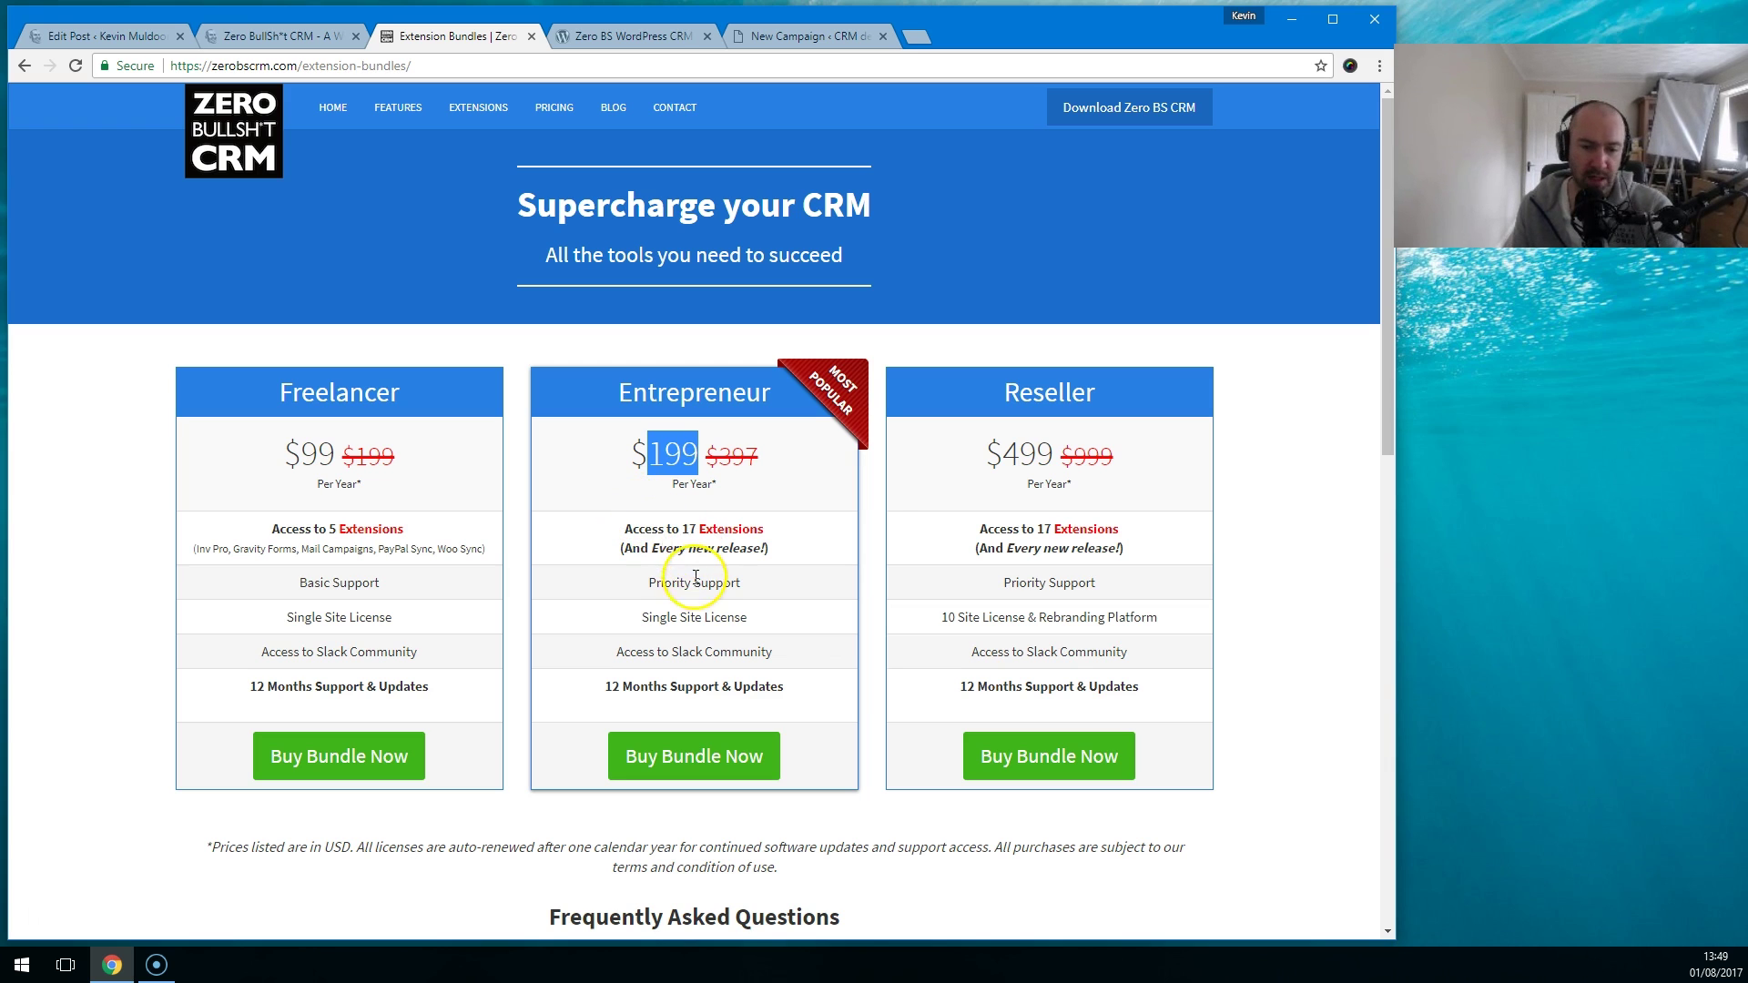
left_click_drag(649, 581, 758, 592)
double_click(1129, 389)
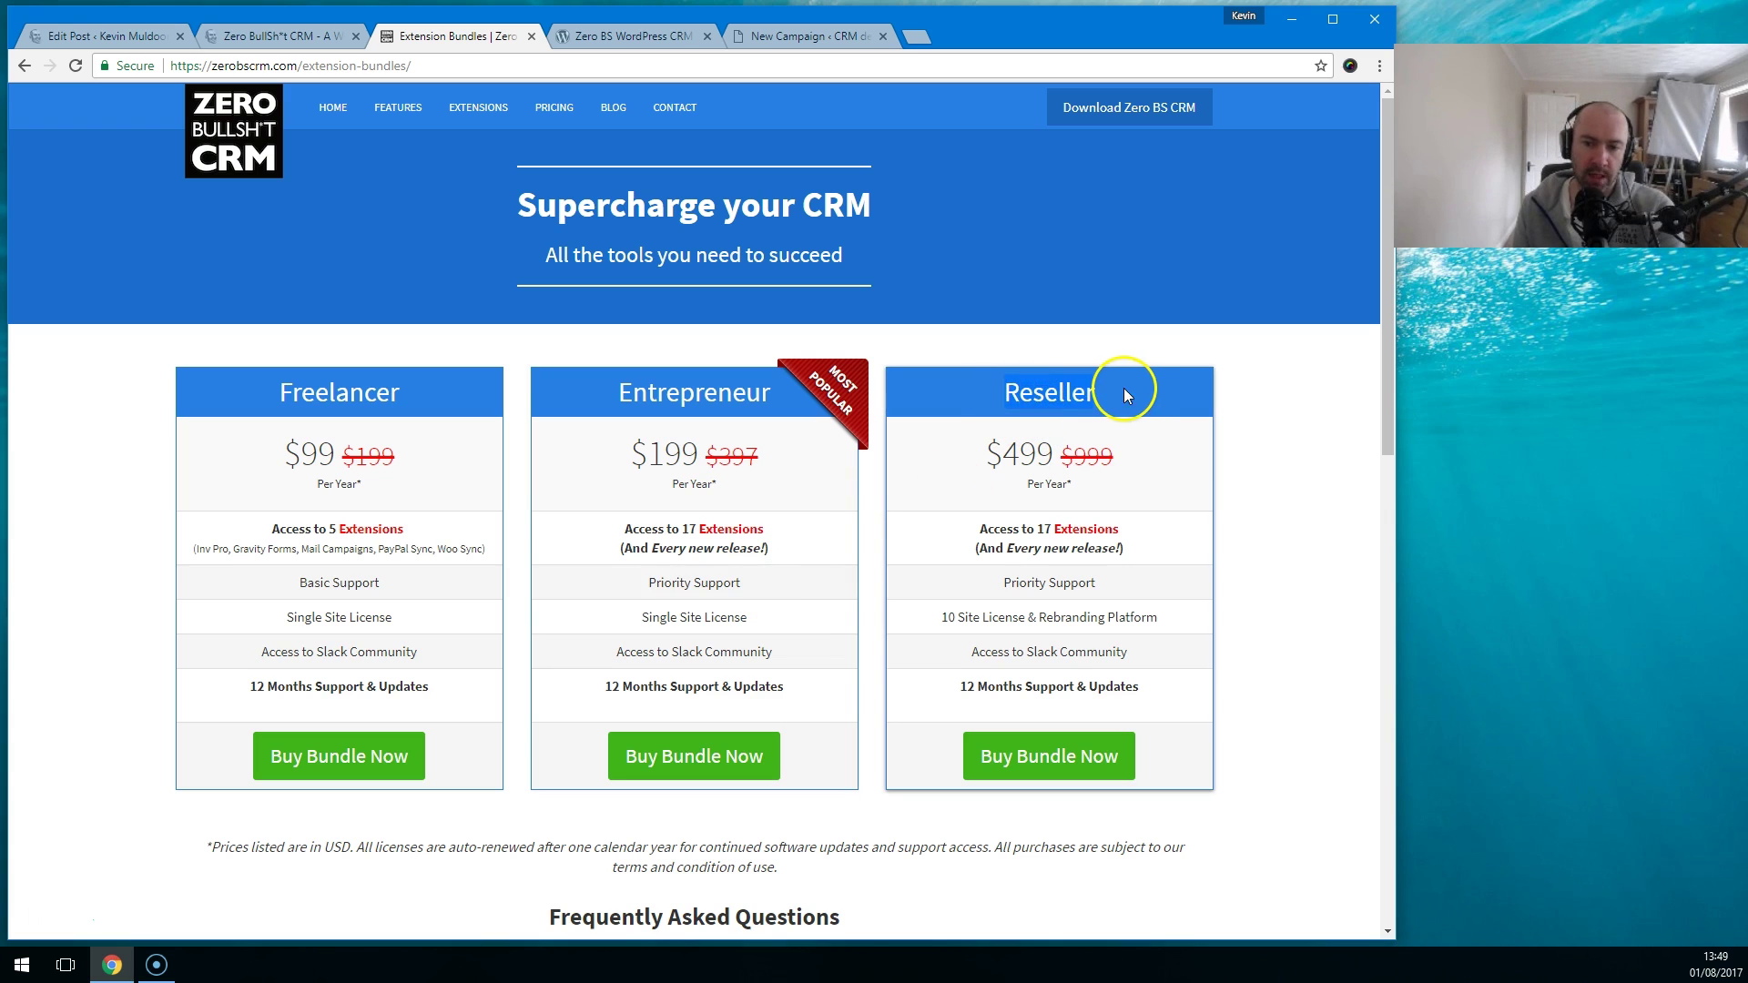
left_click_drag(937, 616, 1200, 613)
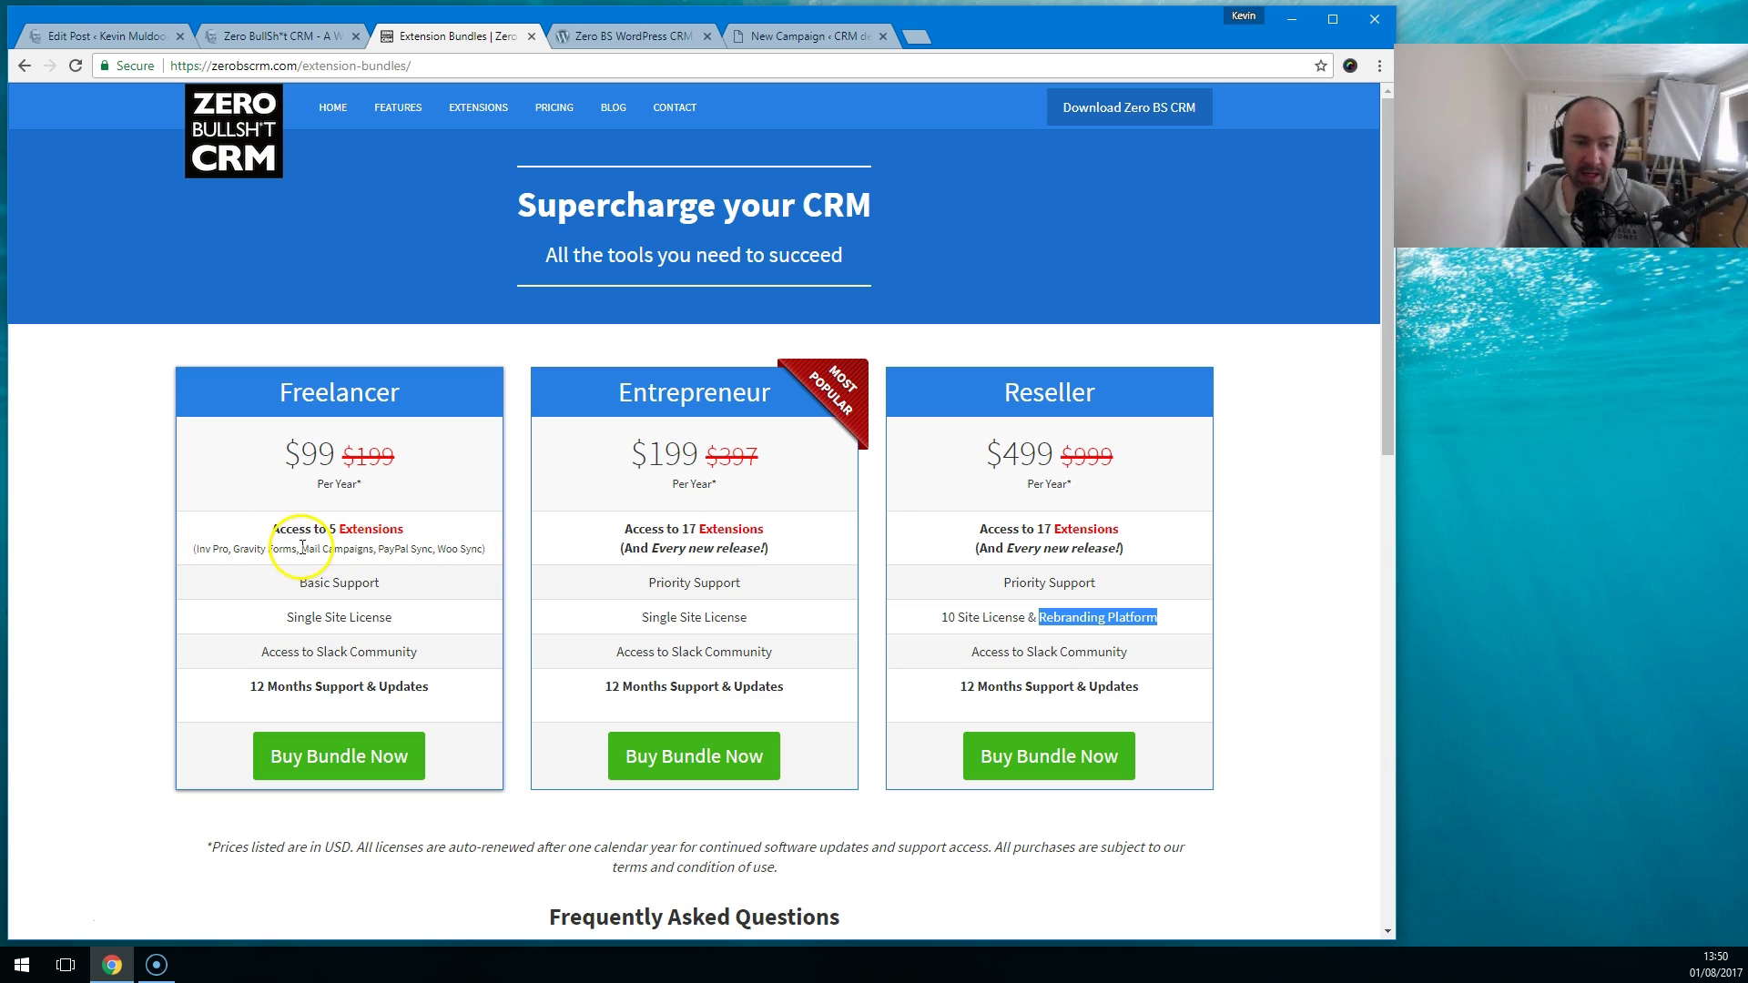
Step: Examine the extensions included in the Freelancer bundle, highlighting Mail Campaigns, PayPal Sync, Woo Sync and Inv Pro along with the bundle price
left_click_drag(302, 548, 409, 549)
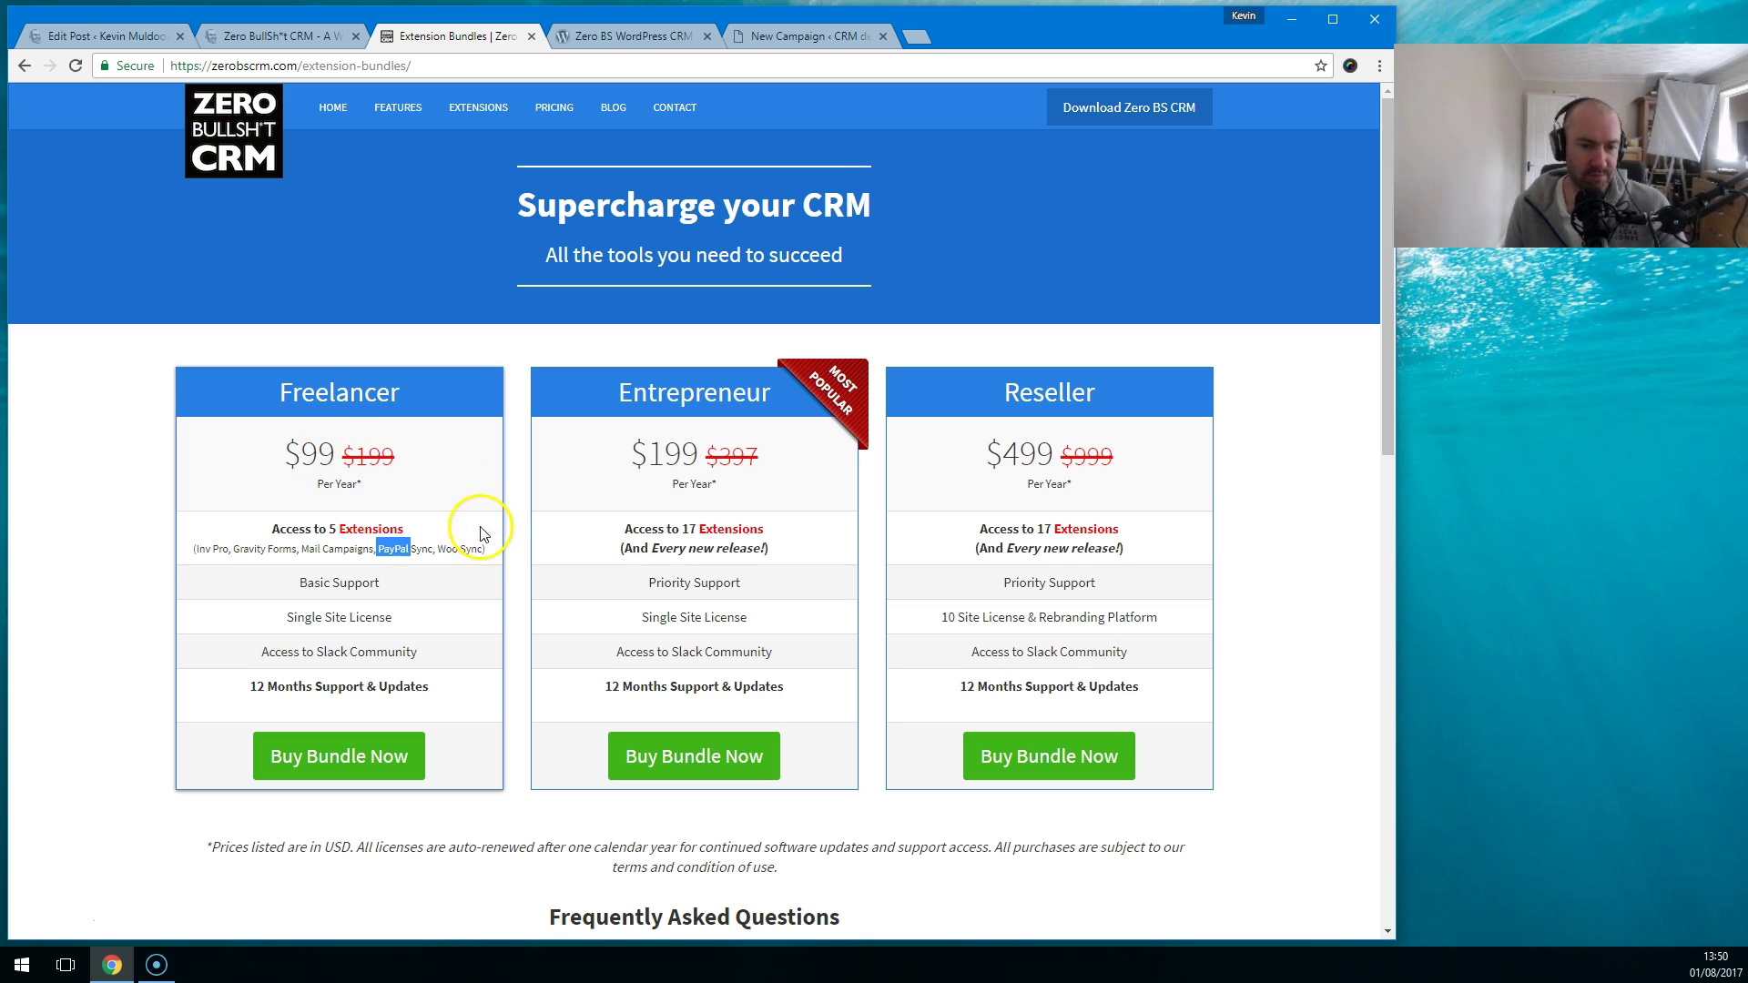
left_click_drag(484, 553, 209, 548)
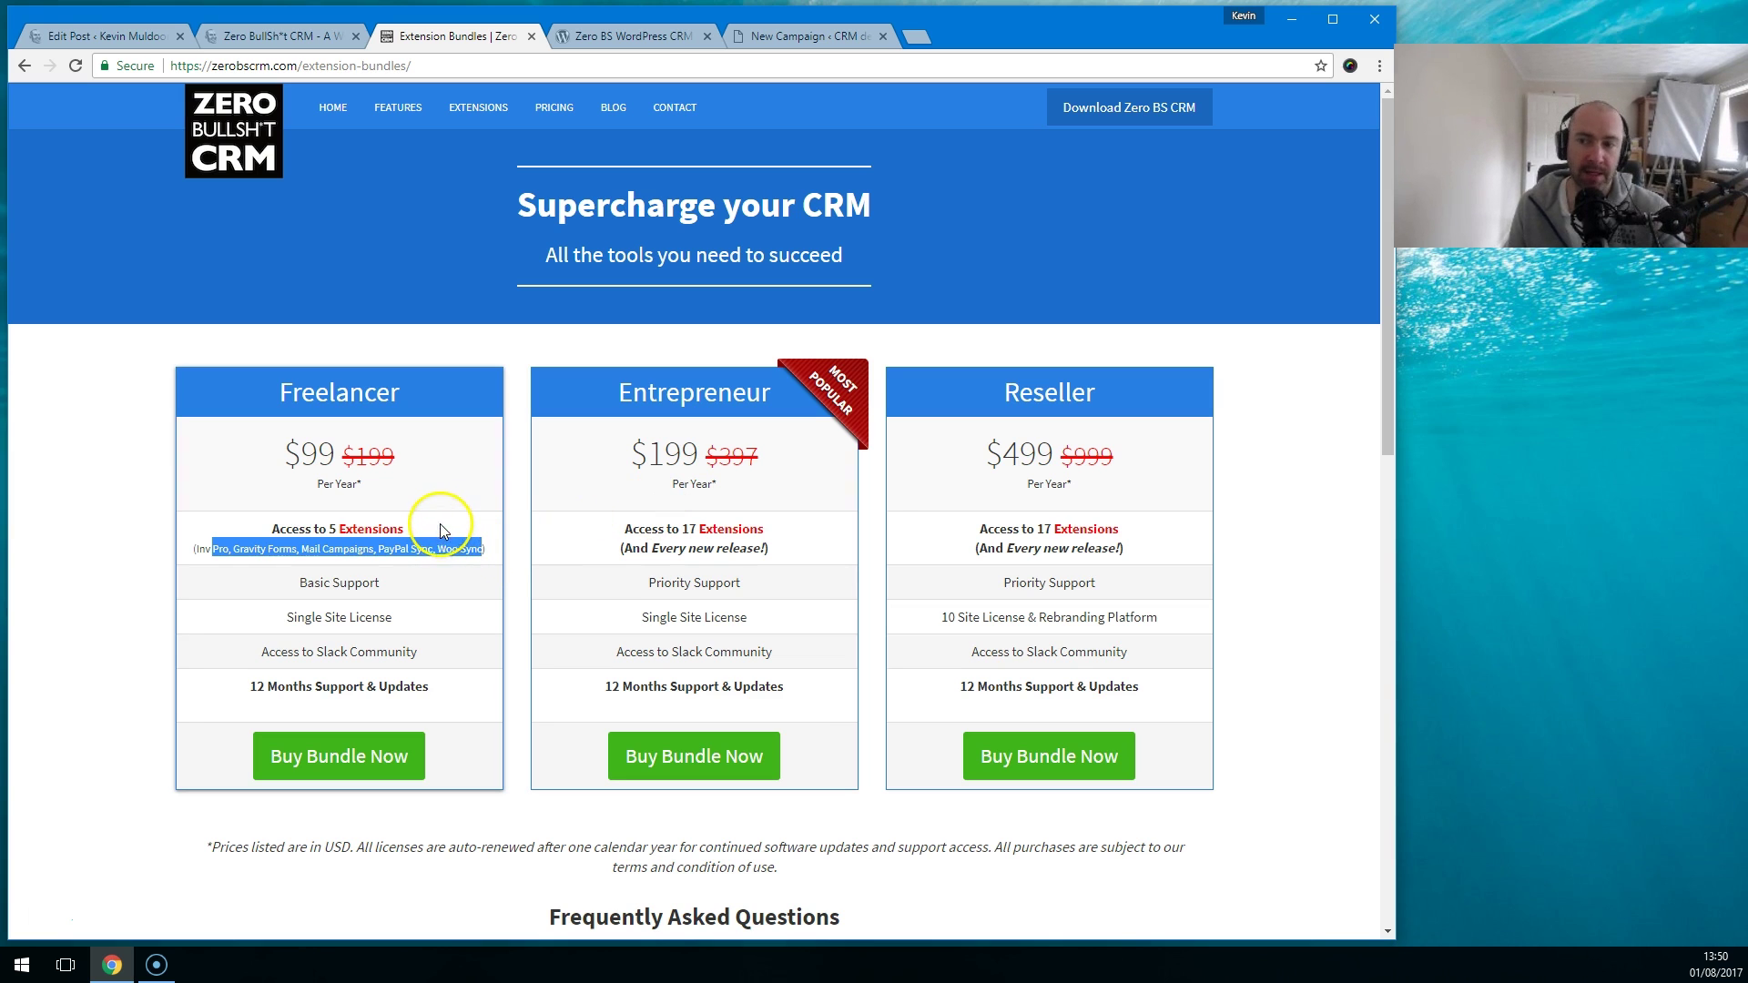
left_click(333, 461)
double_click(333, 461)
left_click_drag(195, 550, 483, 549)
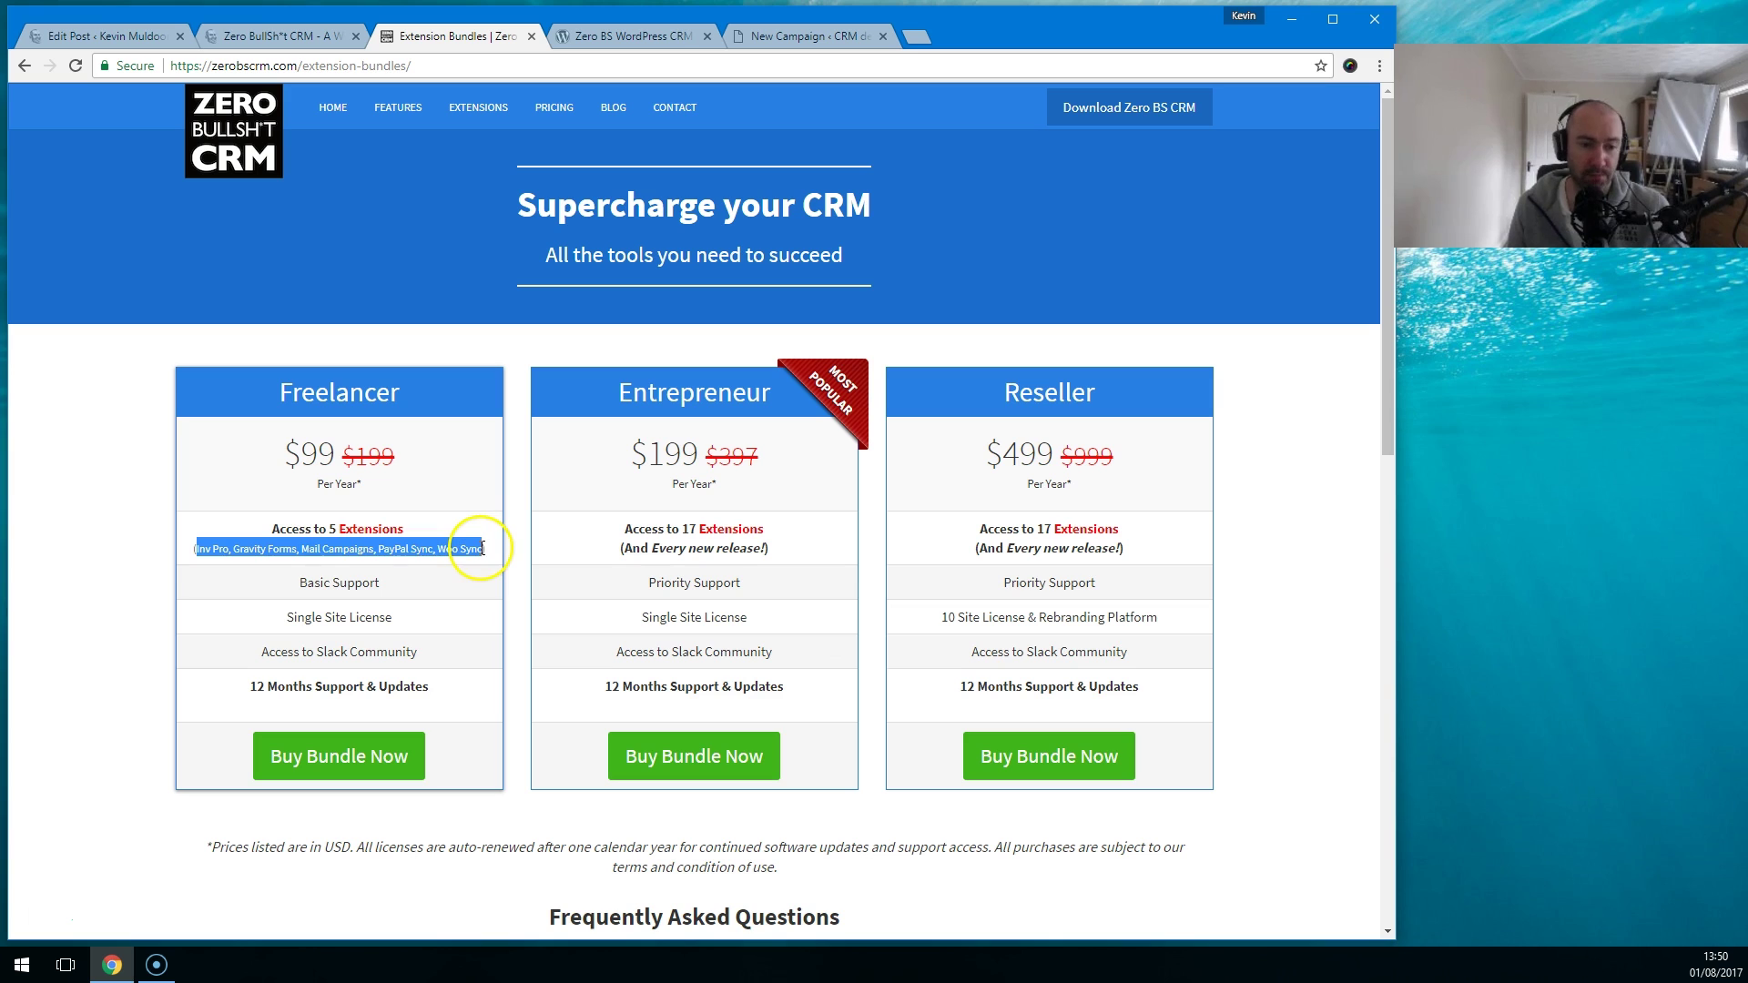
left_click(465, 524)
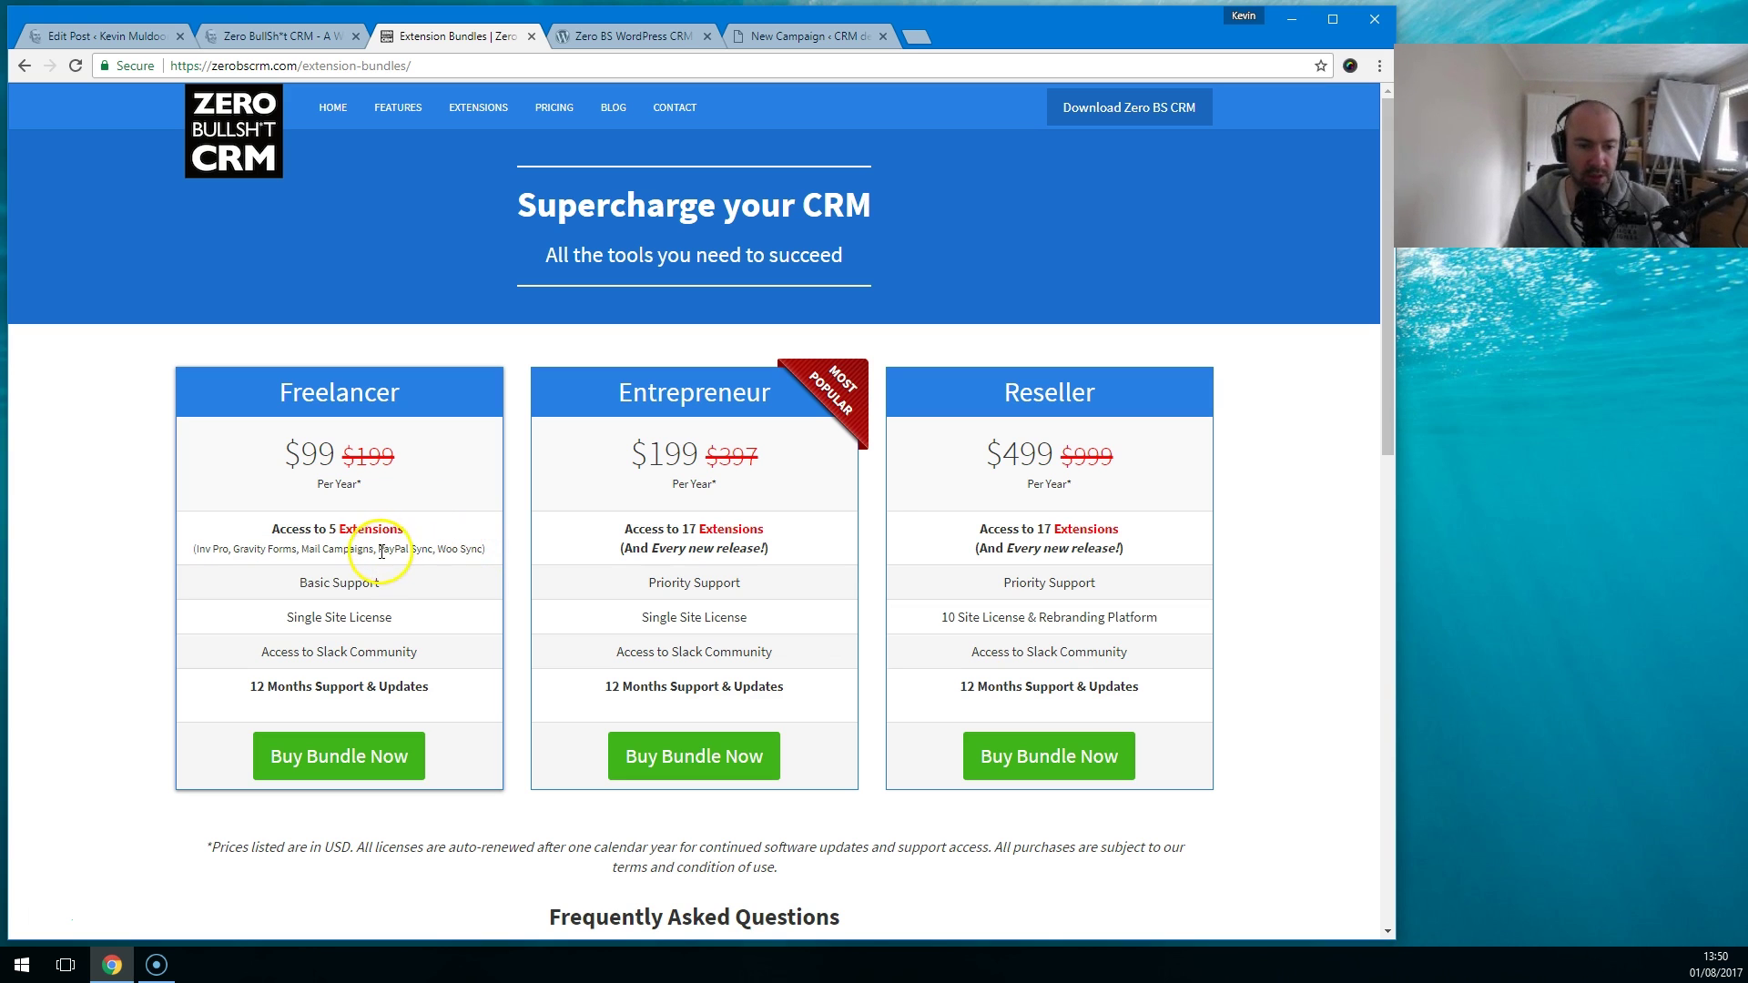
left_click_drag(433, 550, 483, 550)
left_click_drag(375, 550, 194, 548)
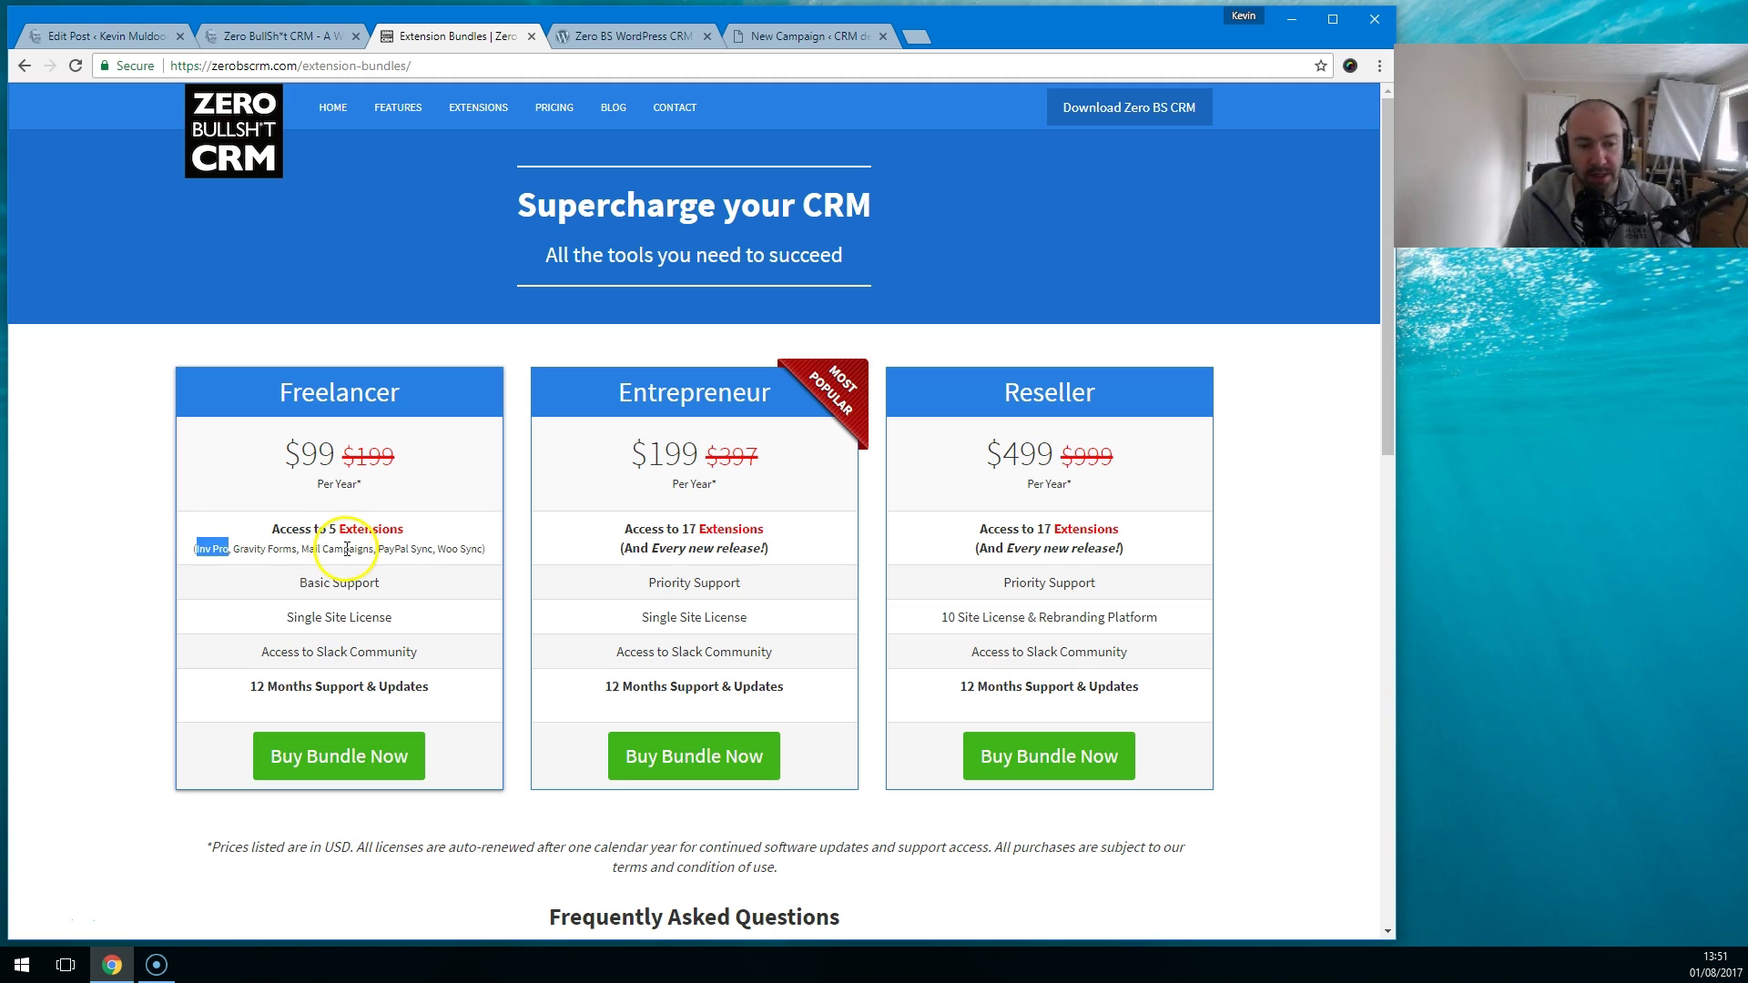
Step: Highlight the full list of Freelancer bundle extensions and compare the Entrepreneur and Freelancer bundle prices
scroll(347, 549, "down", 7)
scroll(381, 545, "up", 7)
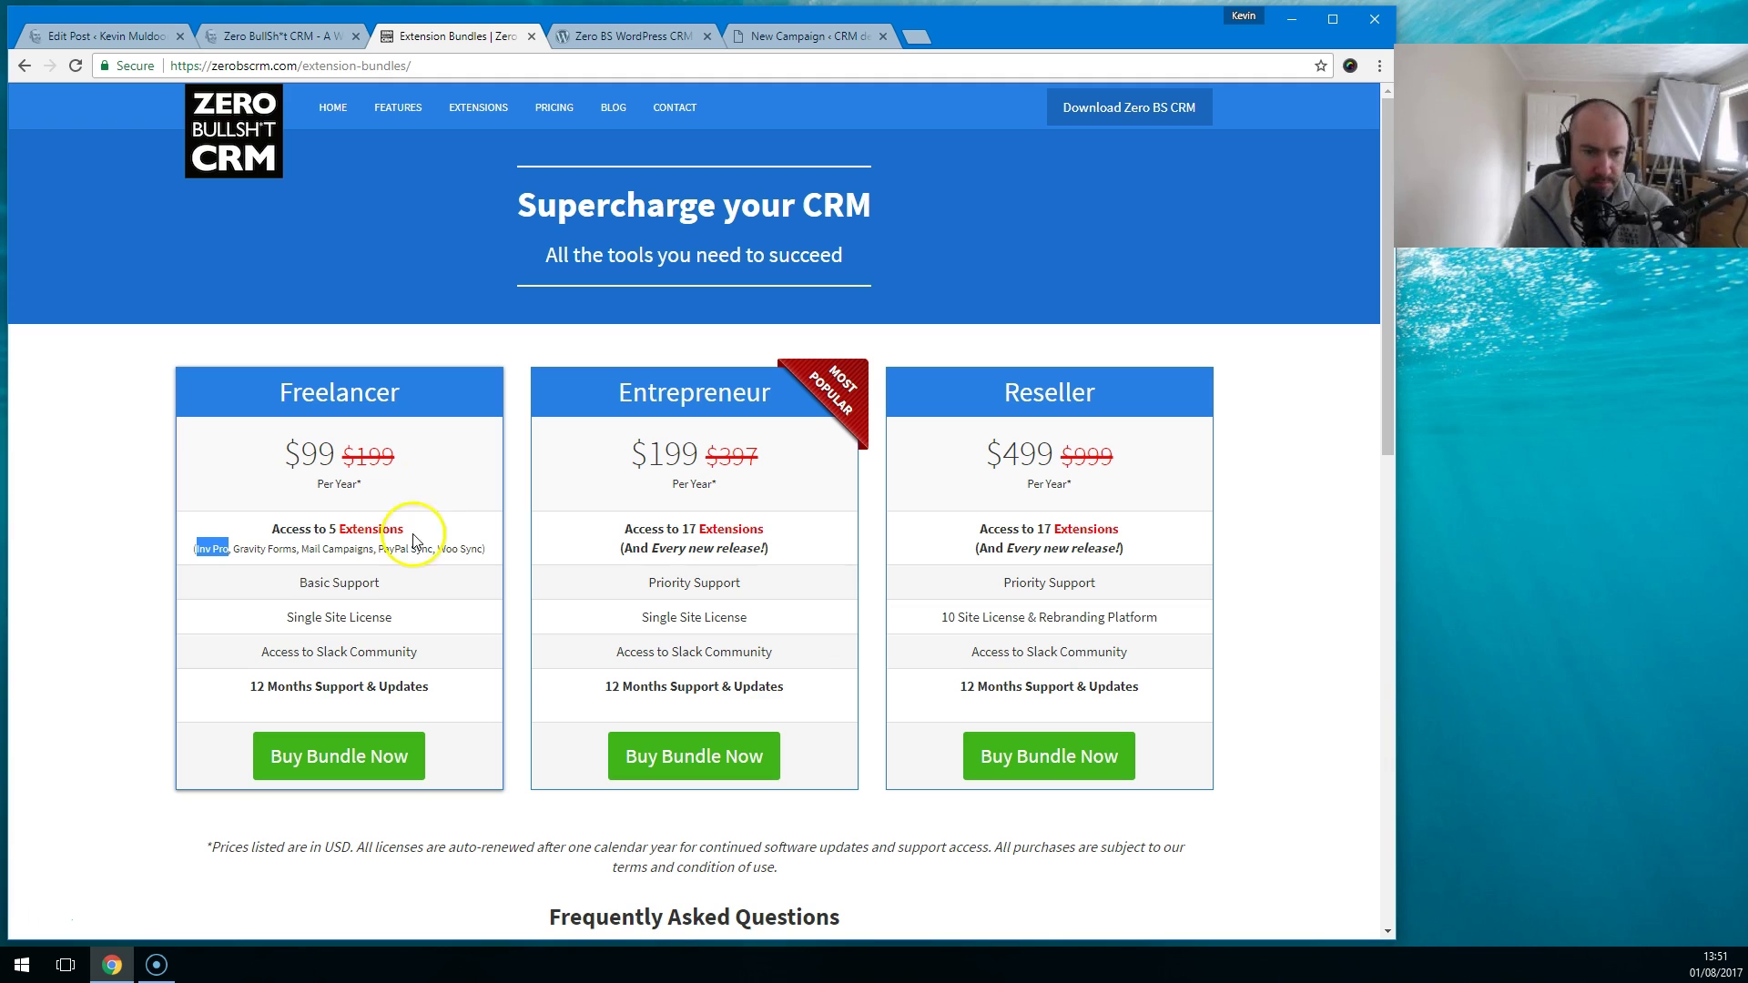
left_click(197, 546)
left_click_drag(196, 549, 483, 537)
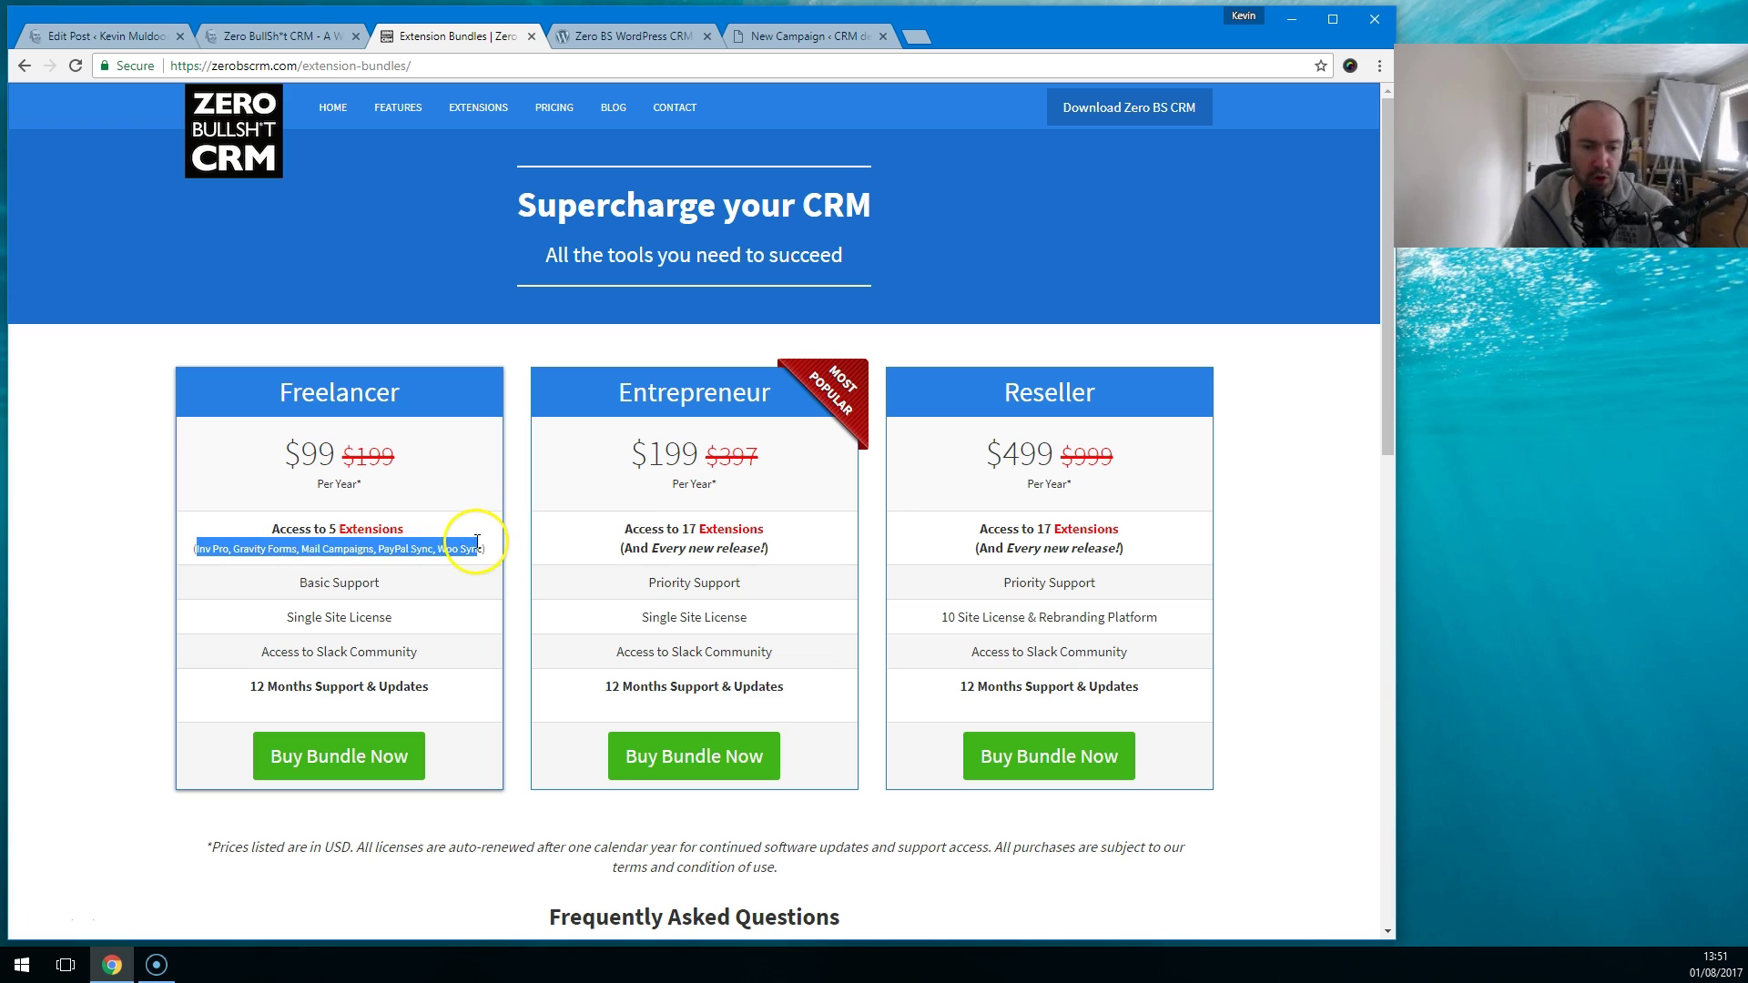
left_click(483, 547)
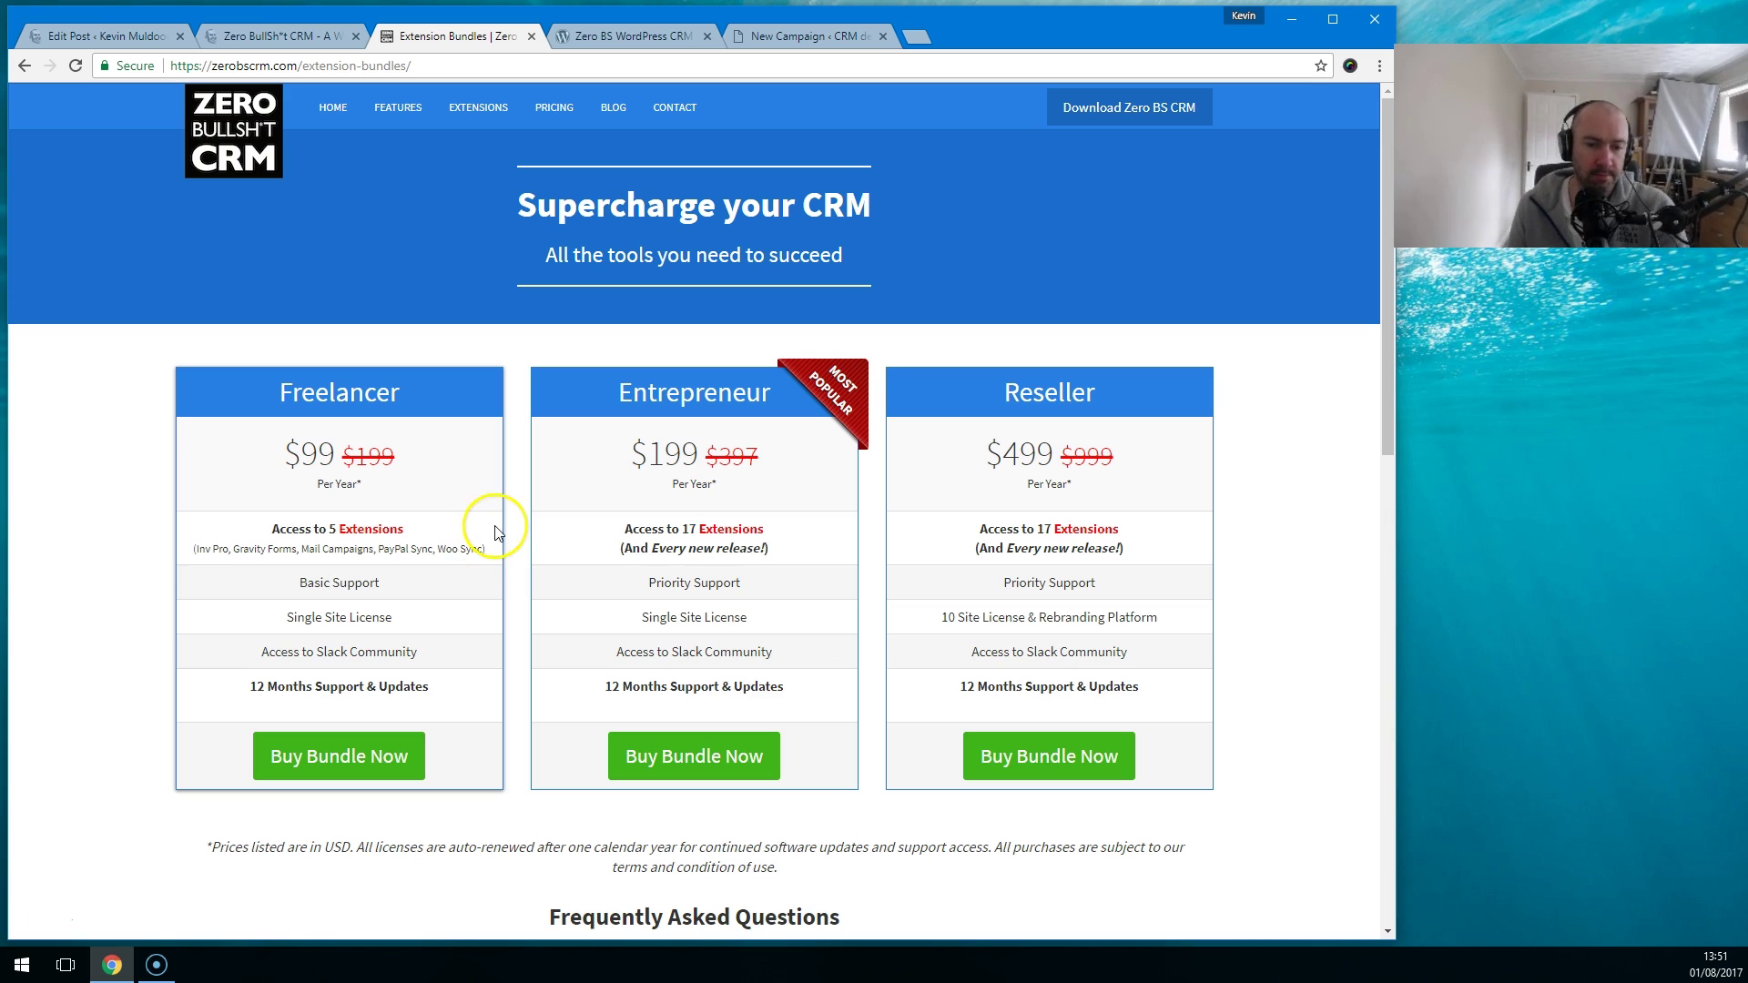
left_click_drag(648, 458, 698, 462)
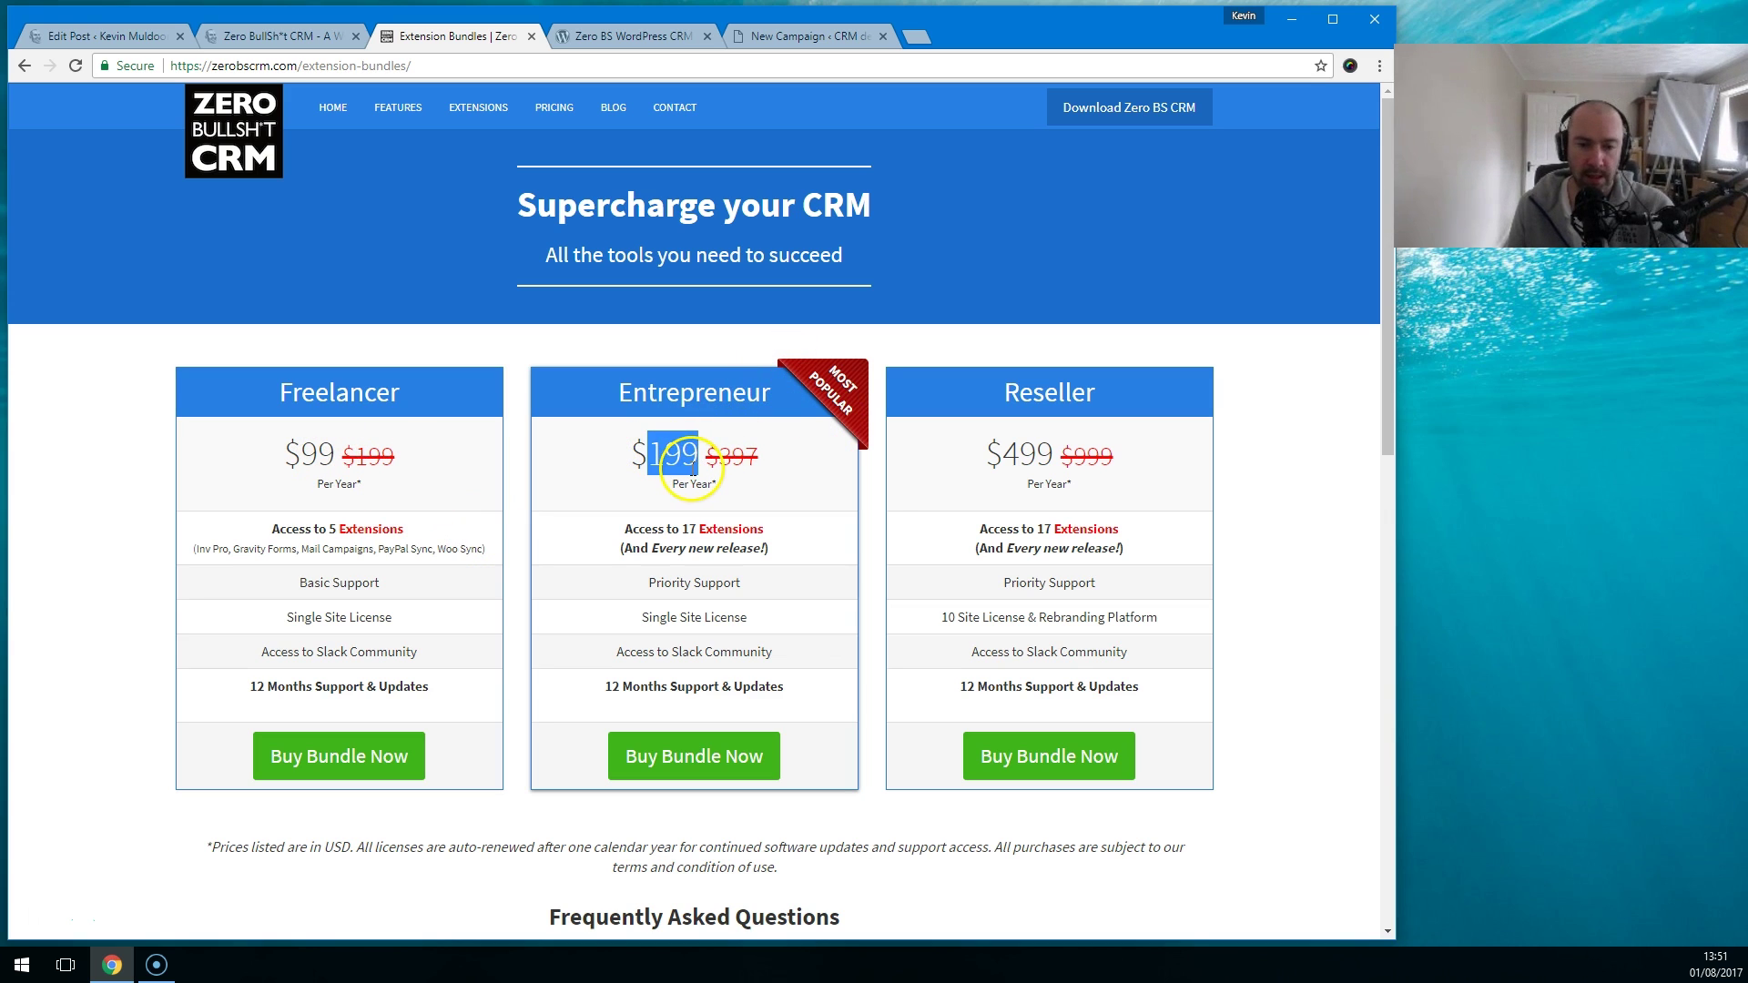
left_click_drag(332, 458, 299, 457)
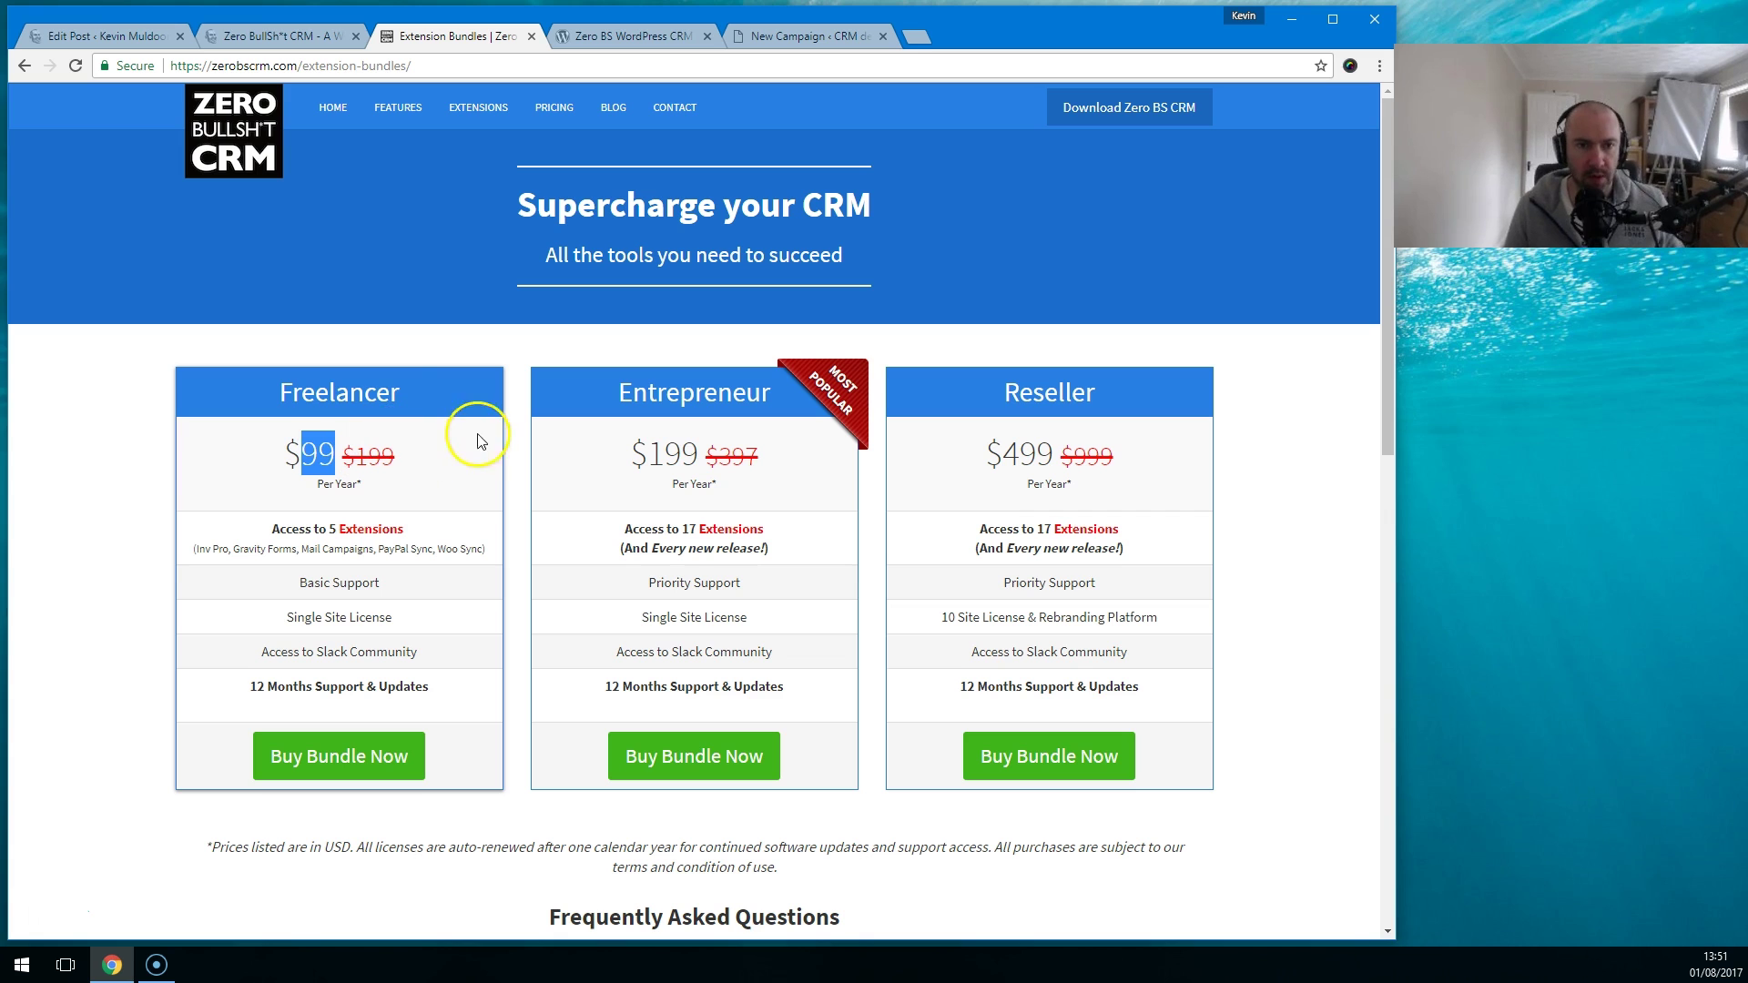
Step: Open the Zero BS CRM home page, then switch to the blog's plugin review post and go back to its beginning
left_click(321, 109)
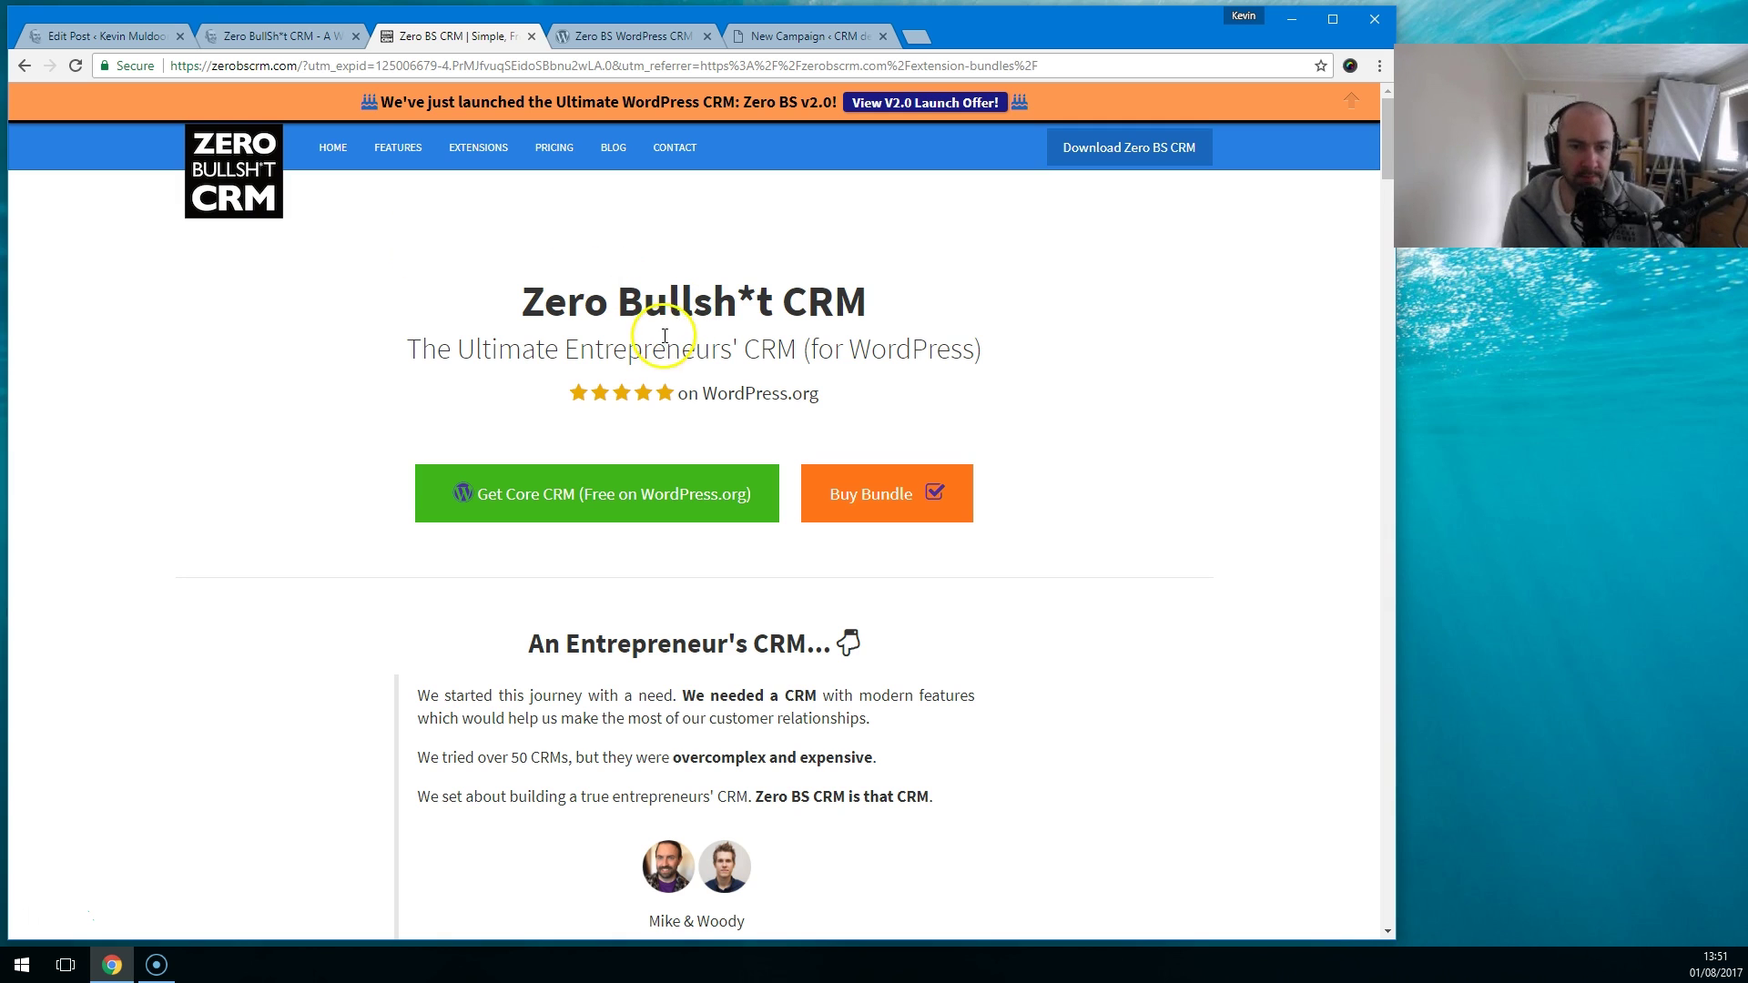
left_click(239, 37)
scroll(617, 505, "up", 5)
scroll(617, 506, "up", 10)
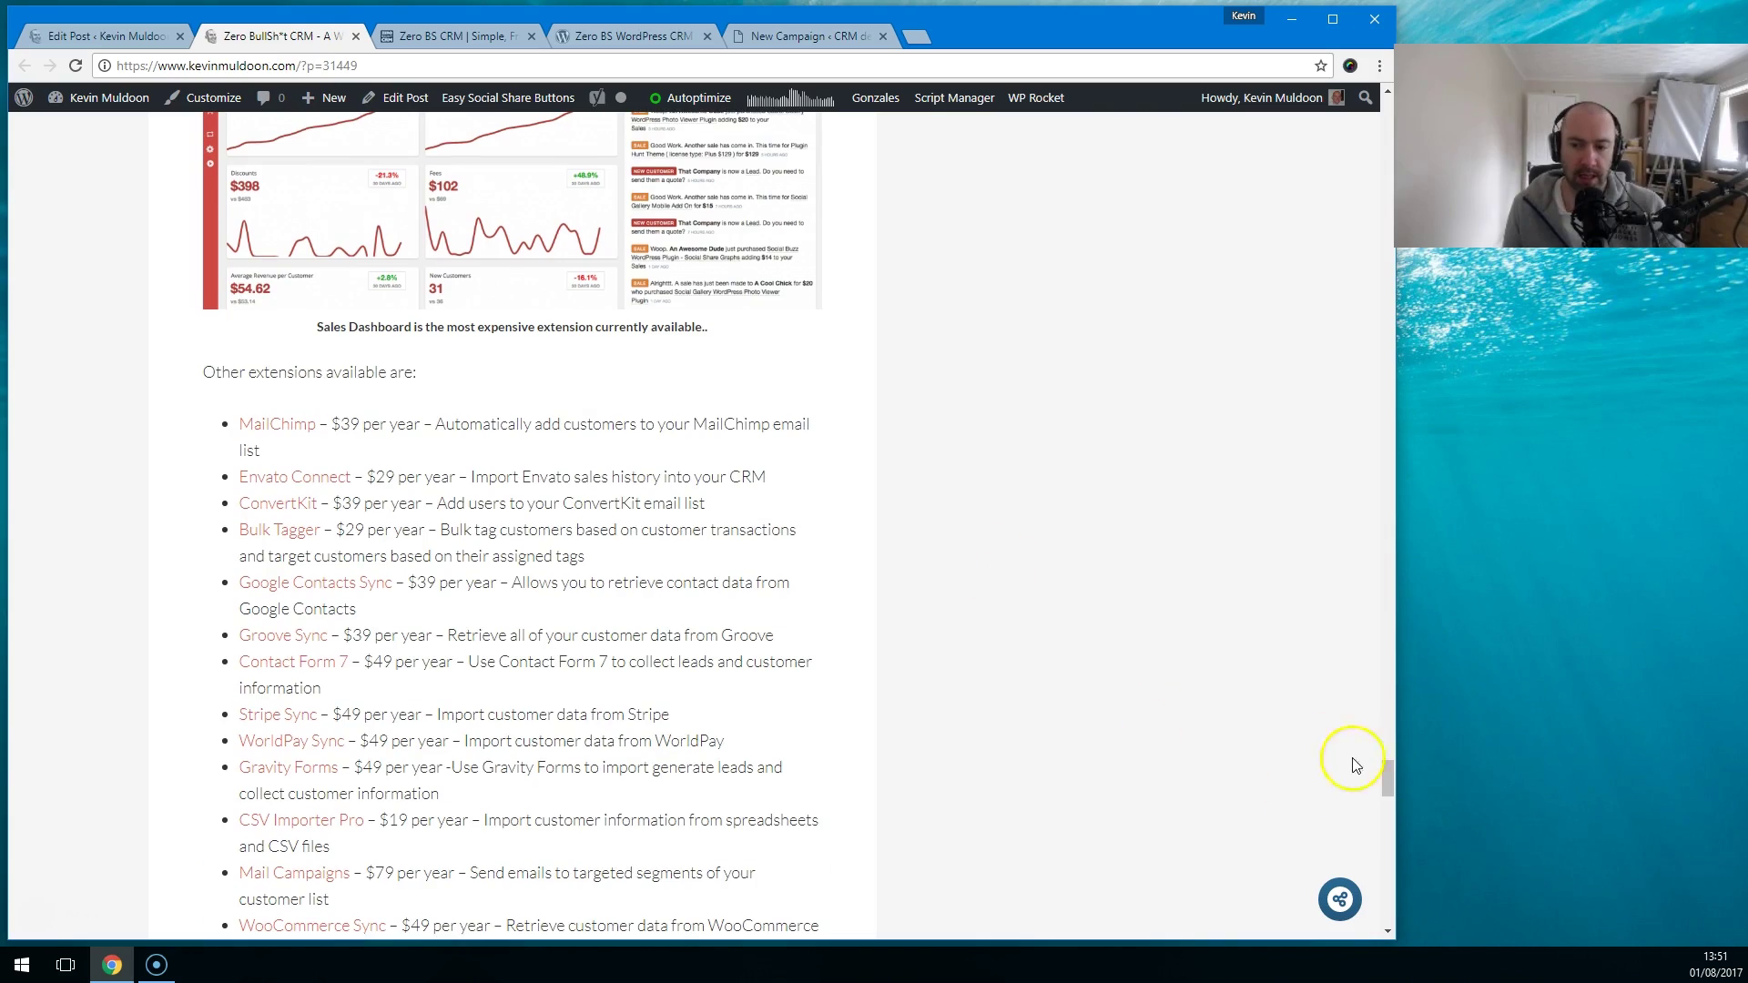
scroll(1388, 778, "up", 4)
left_click_drag(1387, 777, 1366, 106)
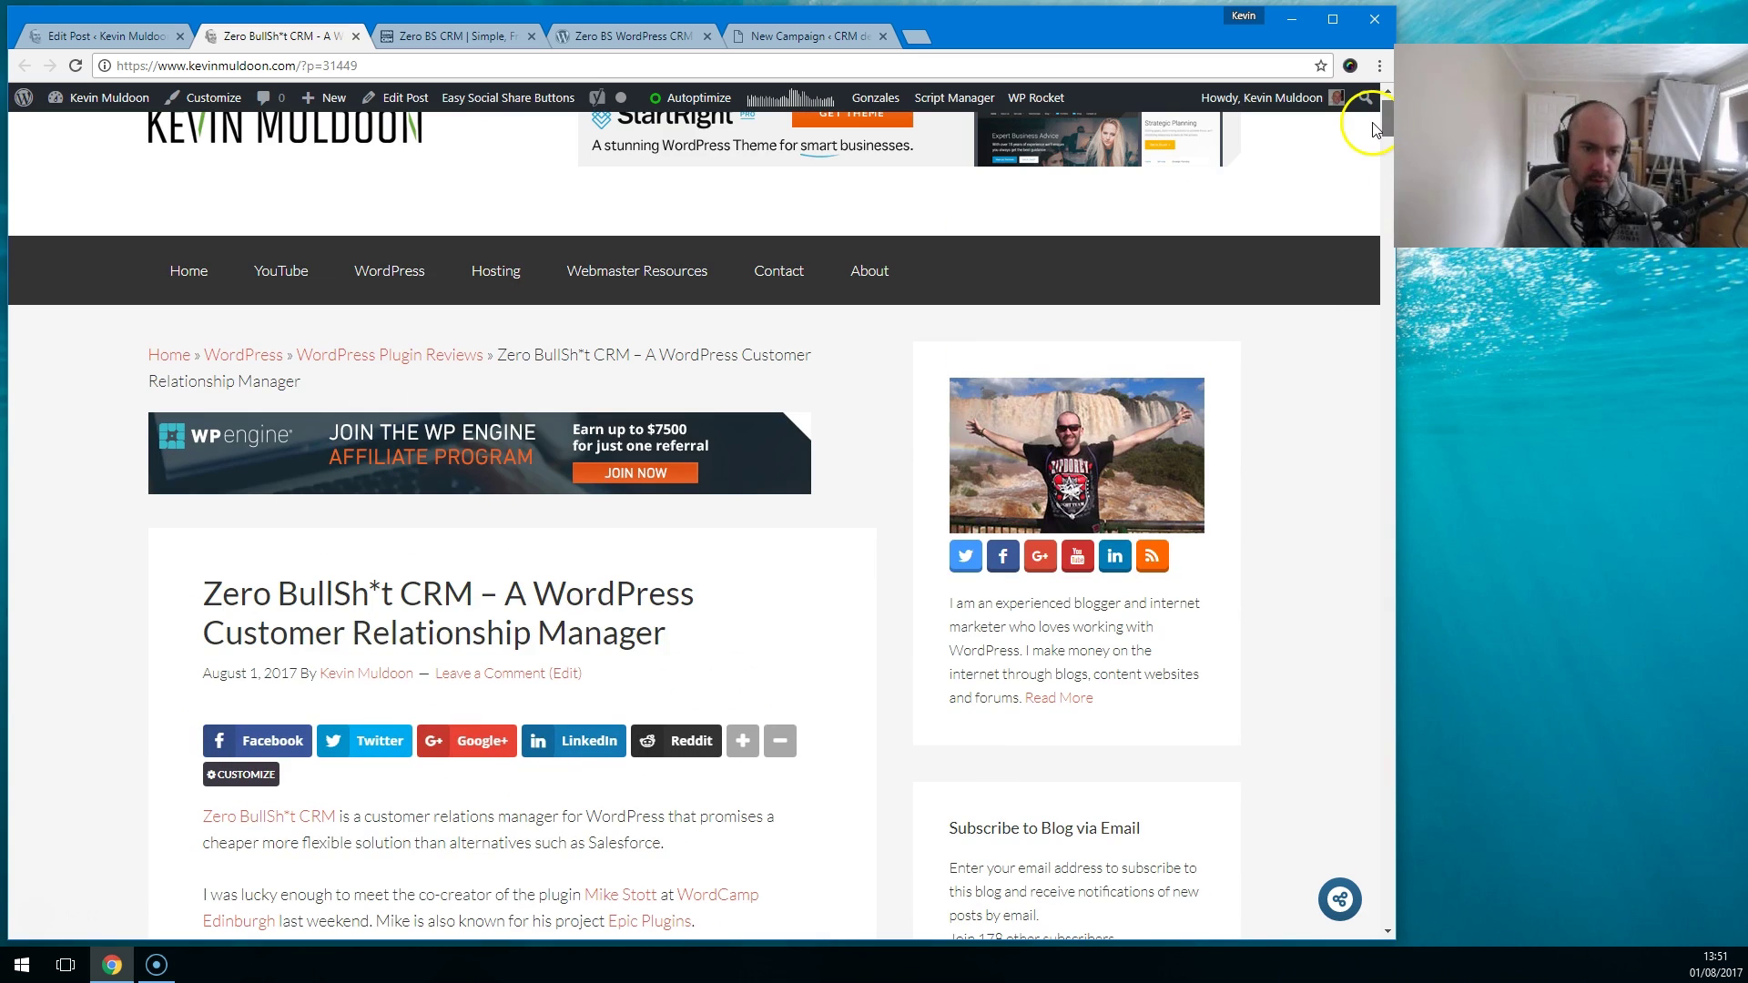
Step: Switch between the Zero BS CRM home page and the demo site's new campaign form to compare them
left_click(606, 27)
left_click(464, 29)
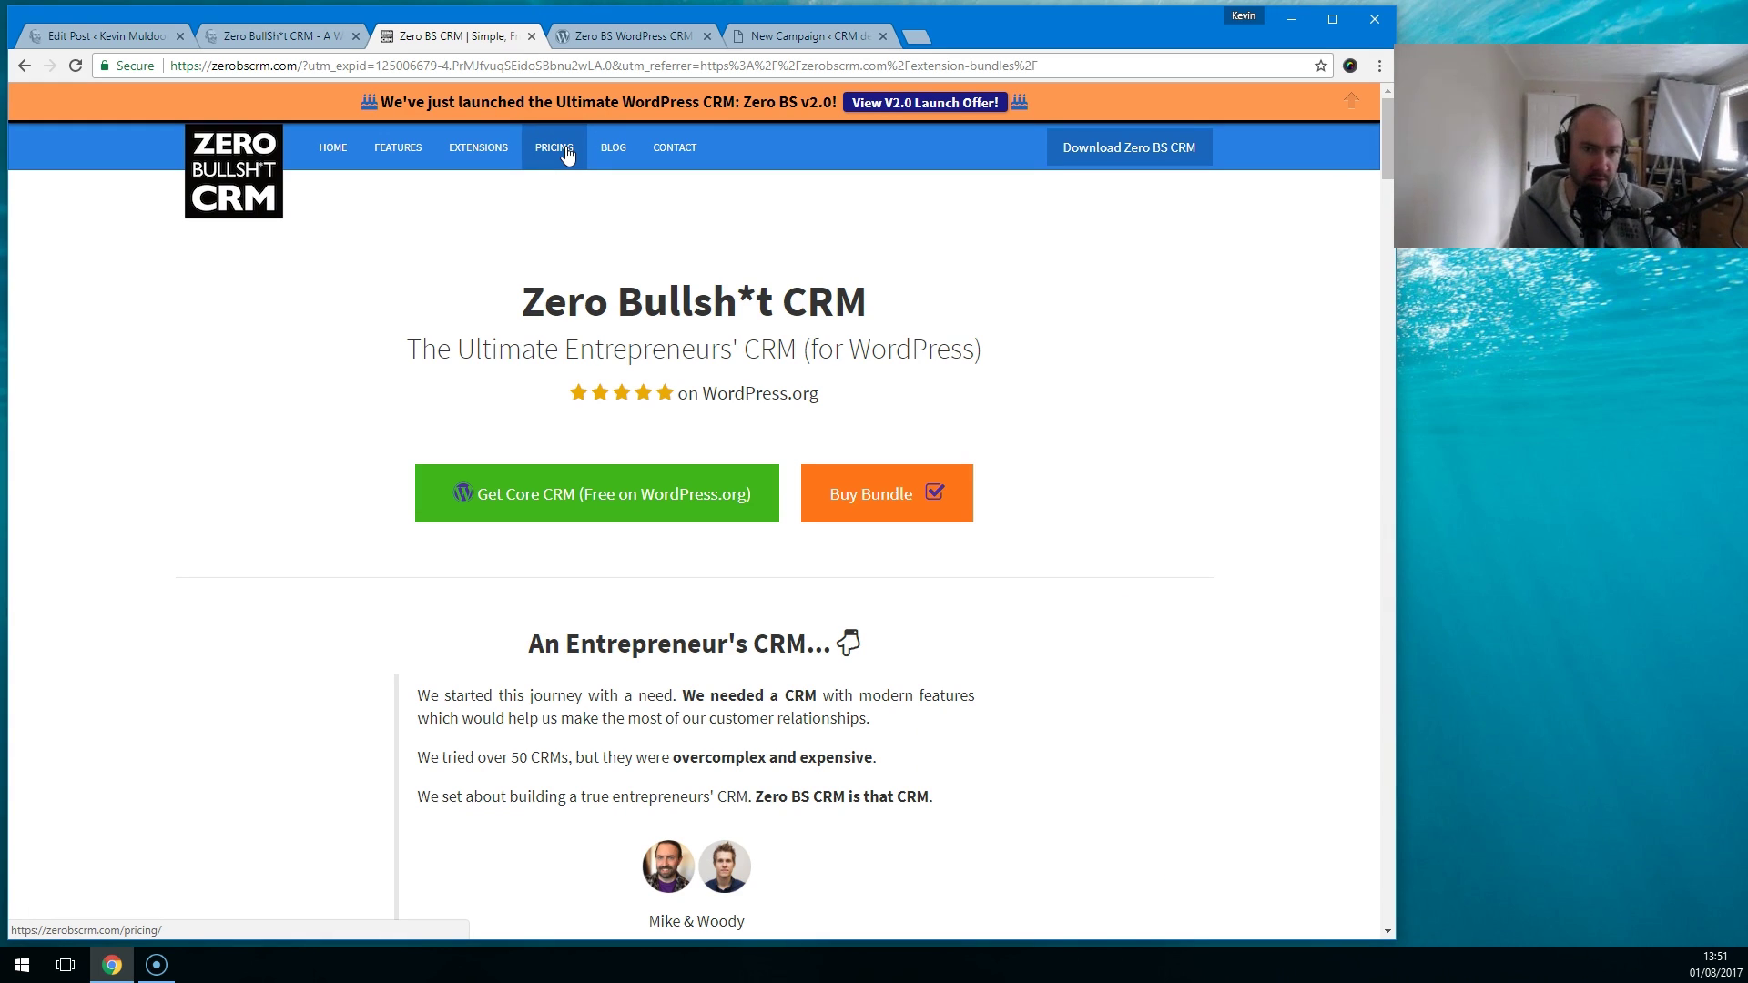
left_click(783, 34)
left_click(456, 39)
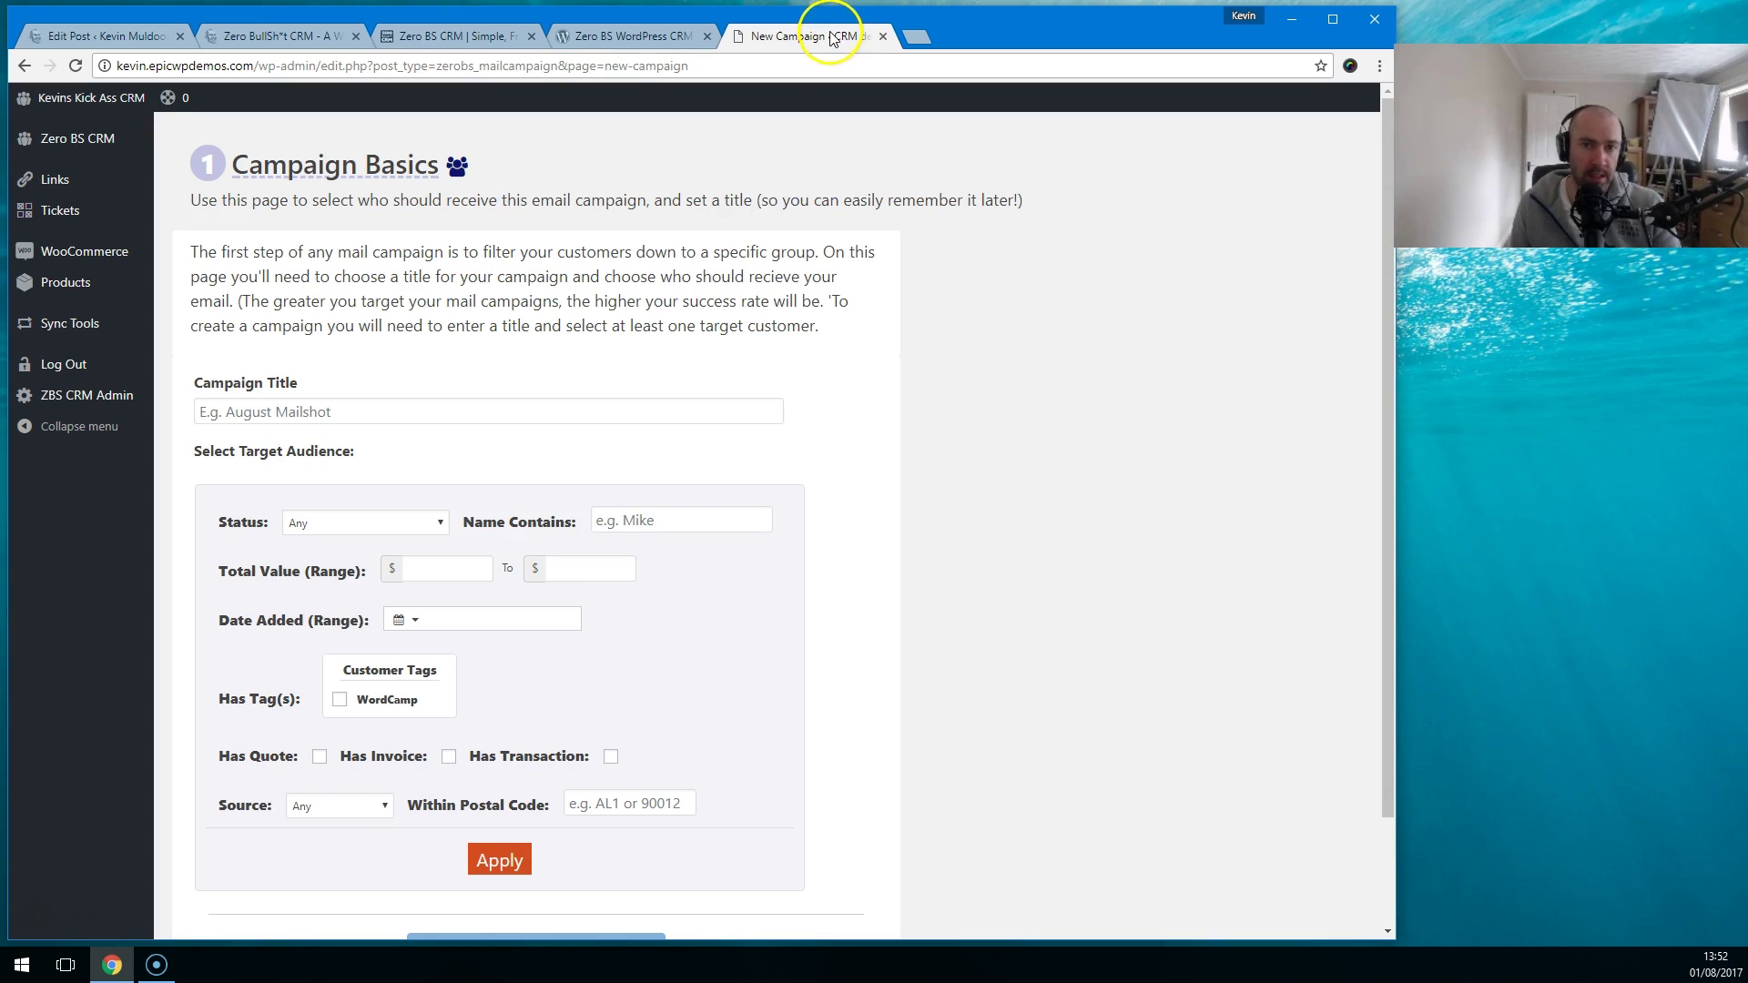
left_click(807, 35)
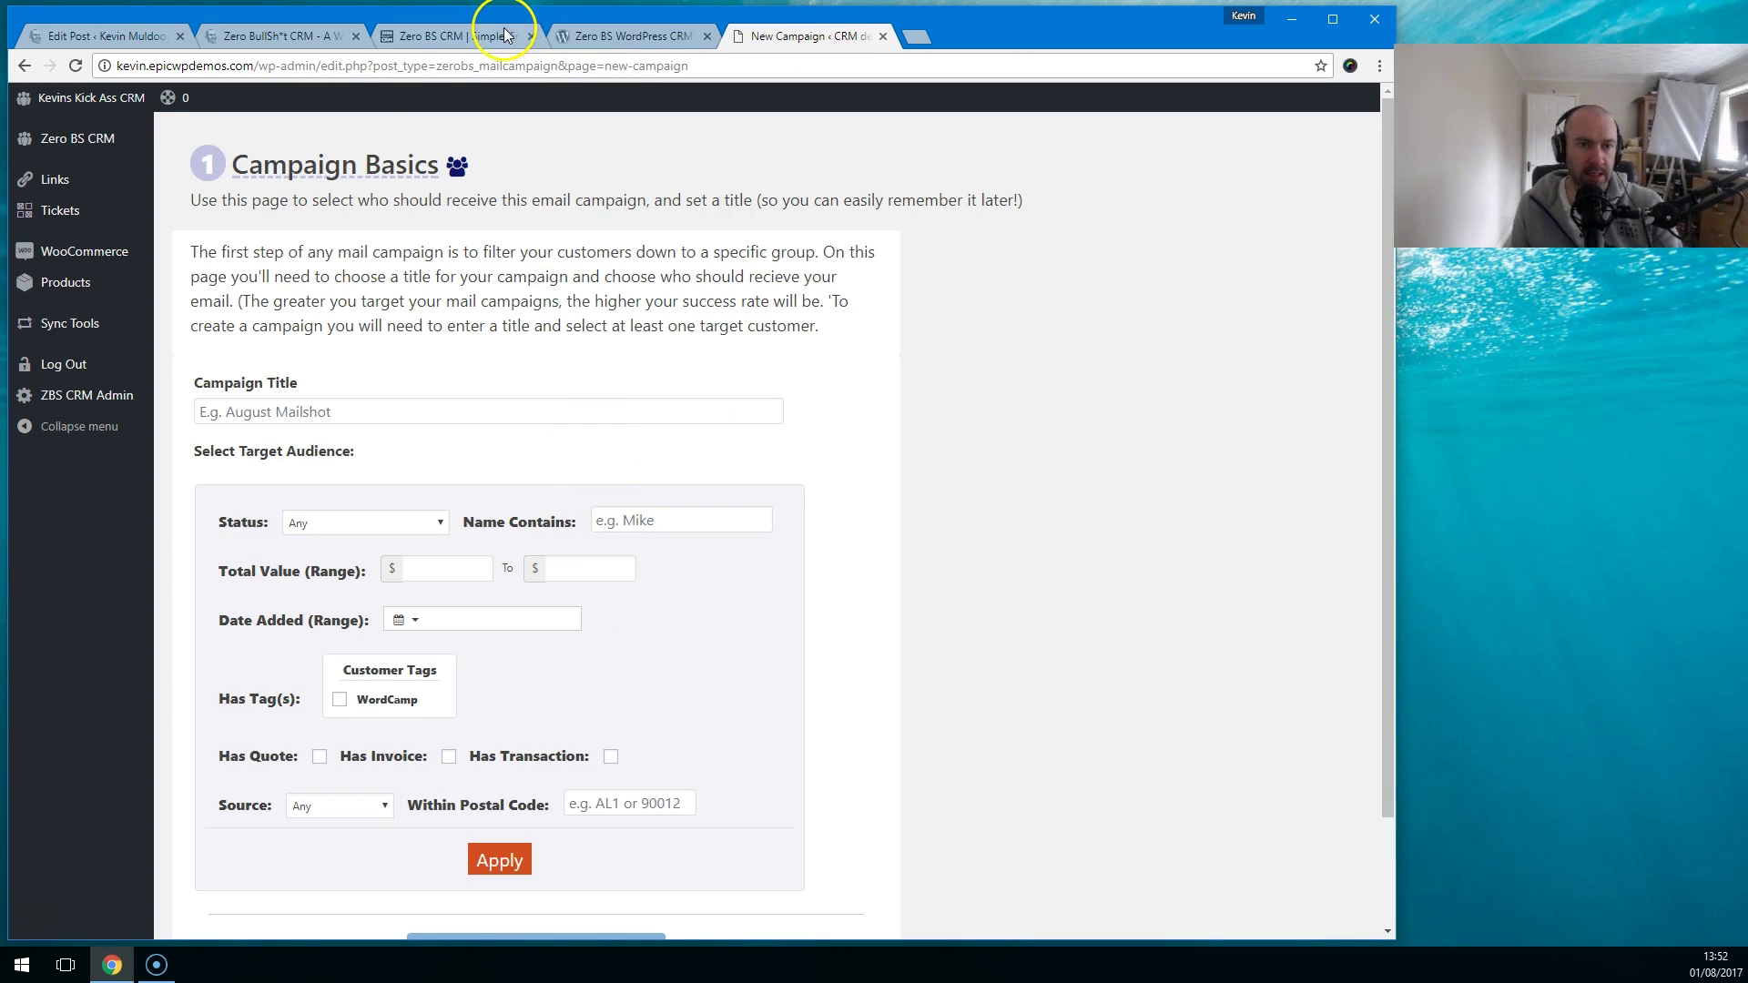
left_click(456, 39)
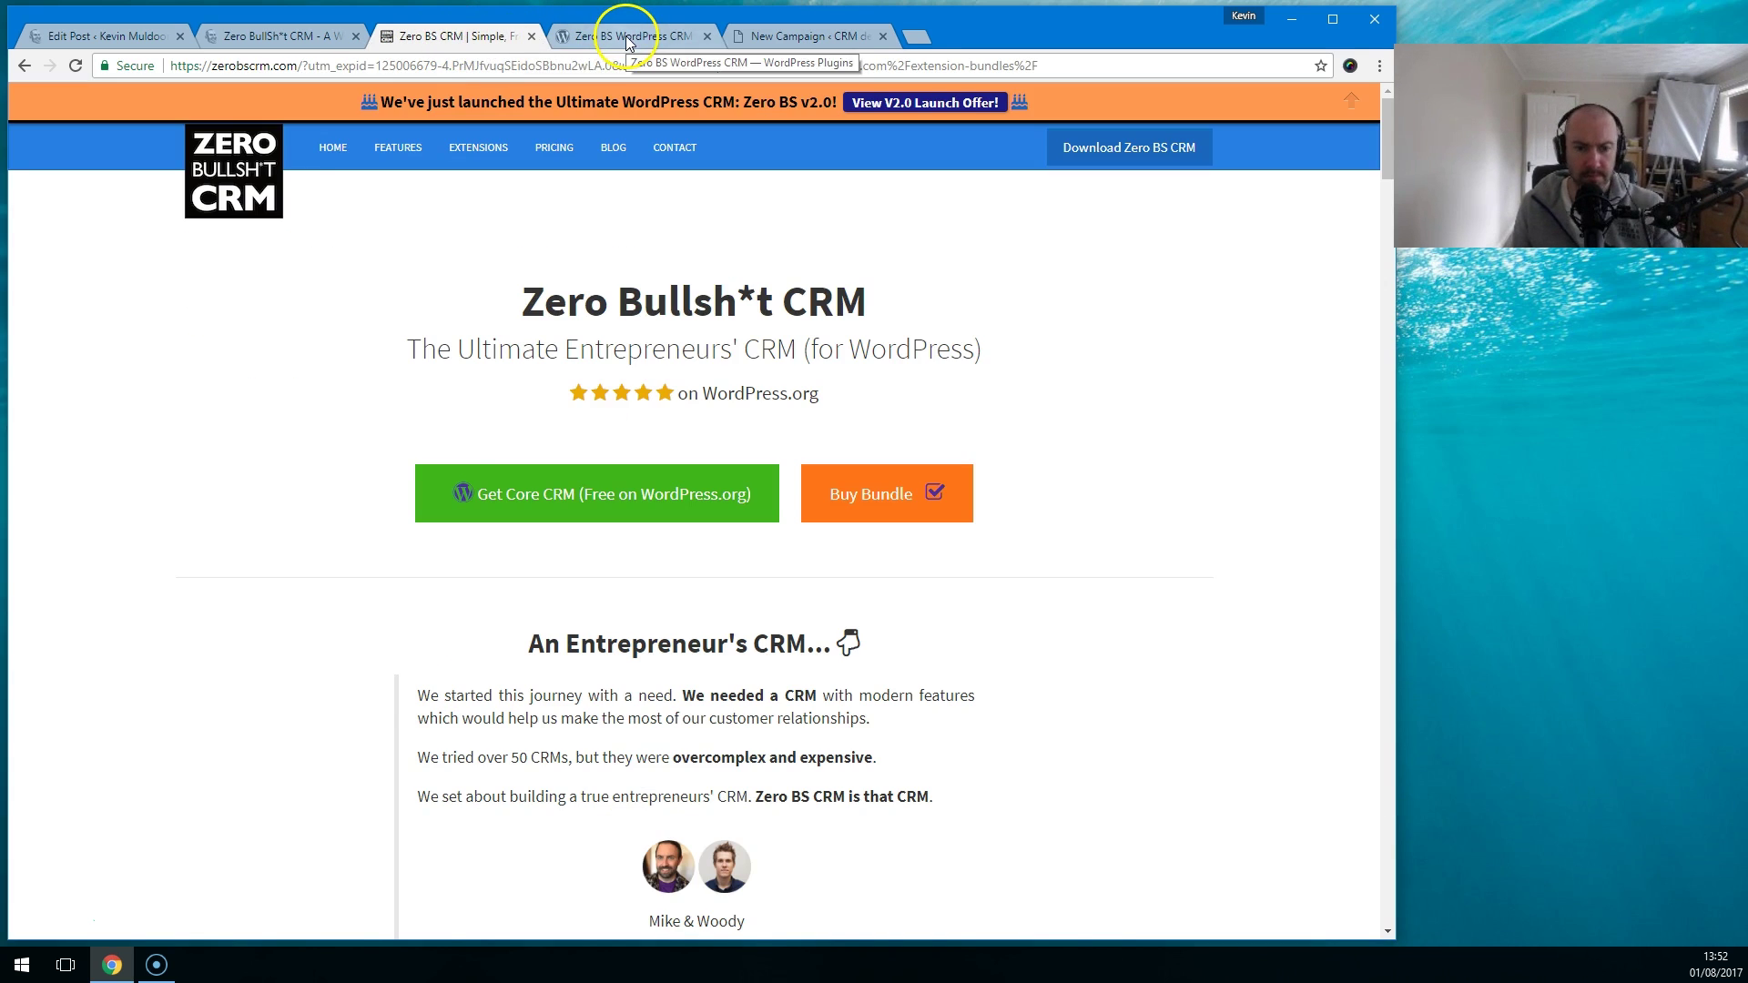
Step: Switch to the Zero BS WordPress CRM plugin page on WordPress.org and view its description and details
left_click(622, 39)
left_click(674, 453)
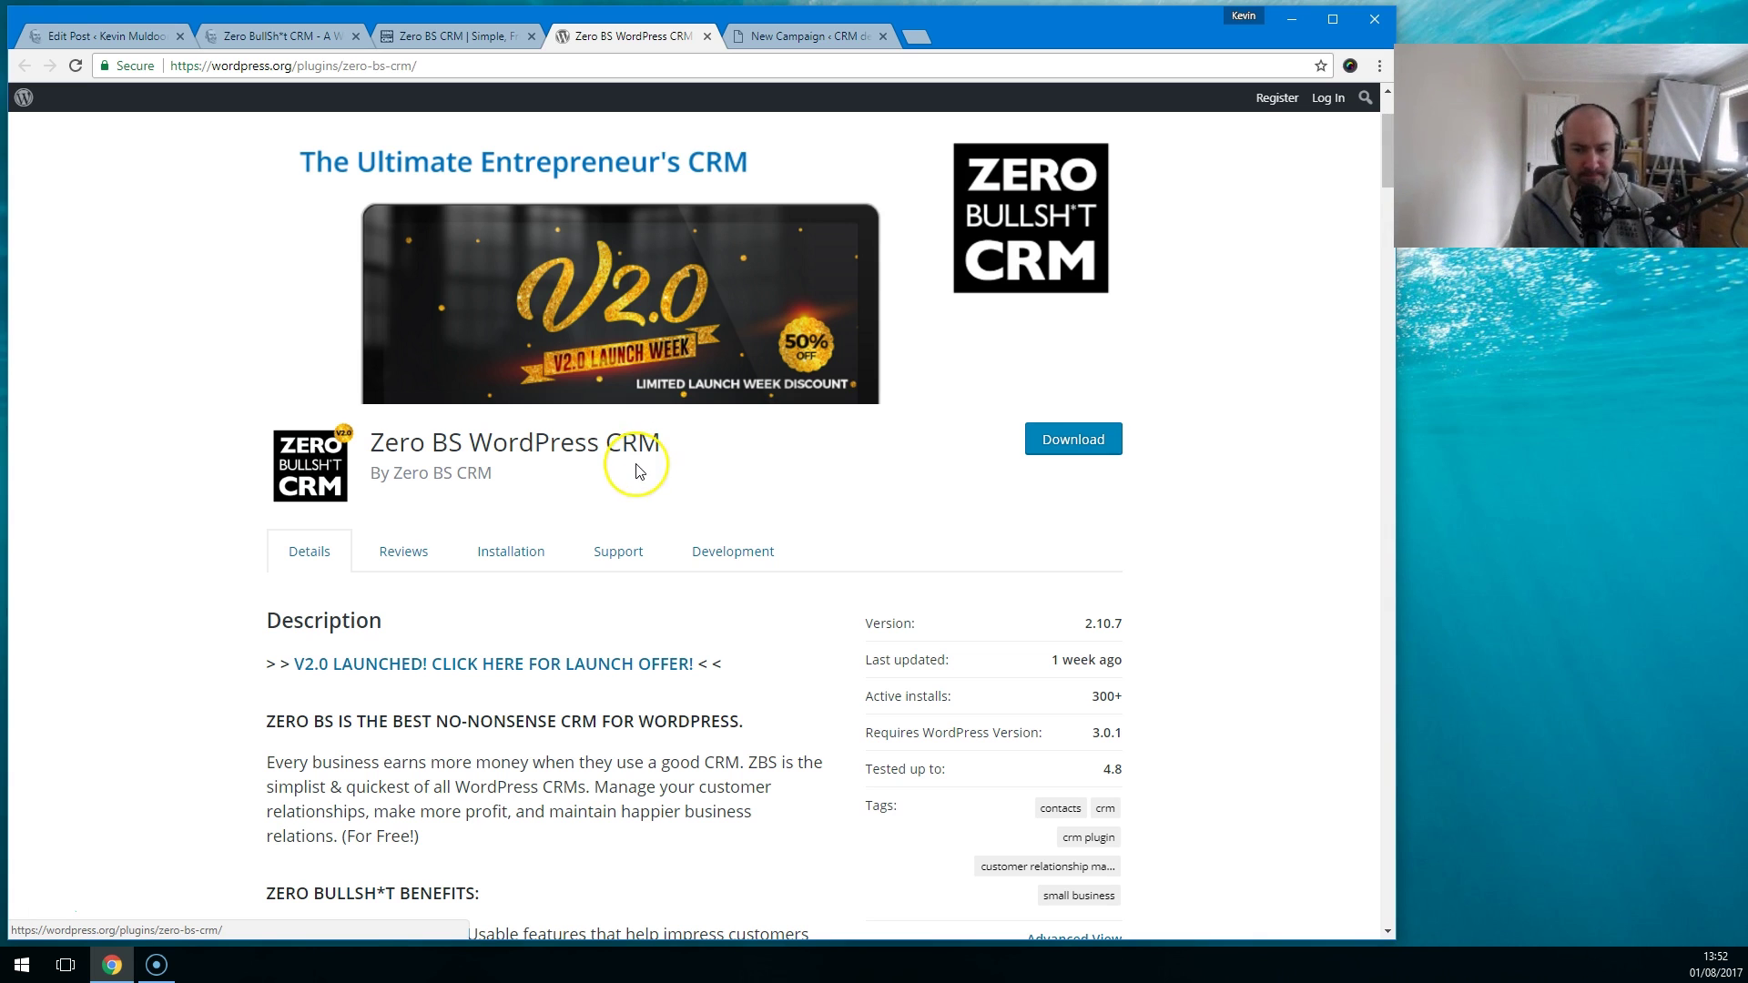
left_click(577, 461)
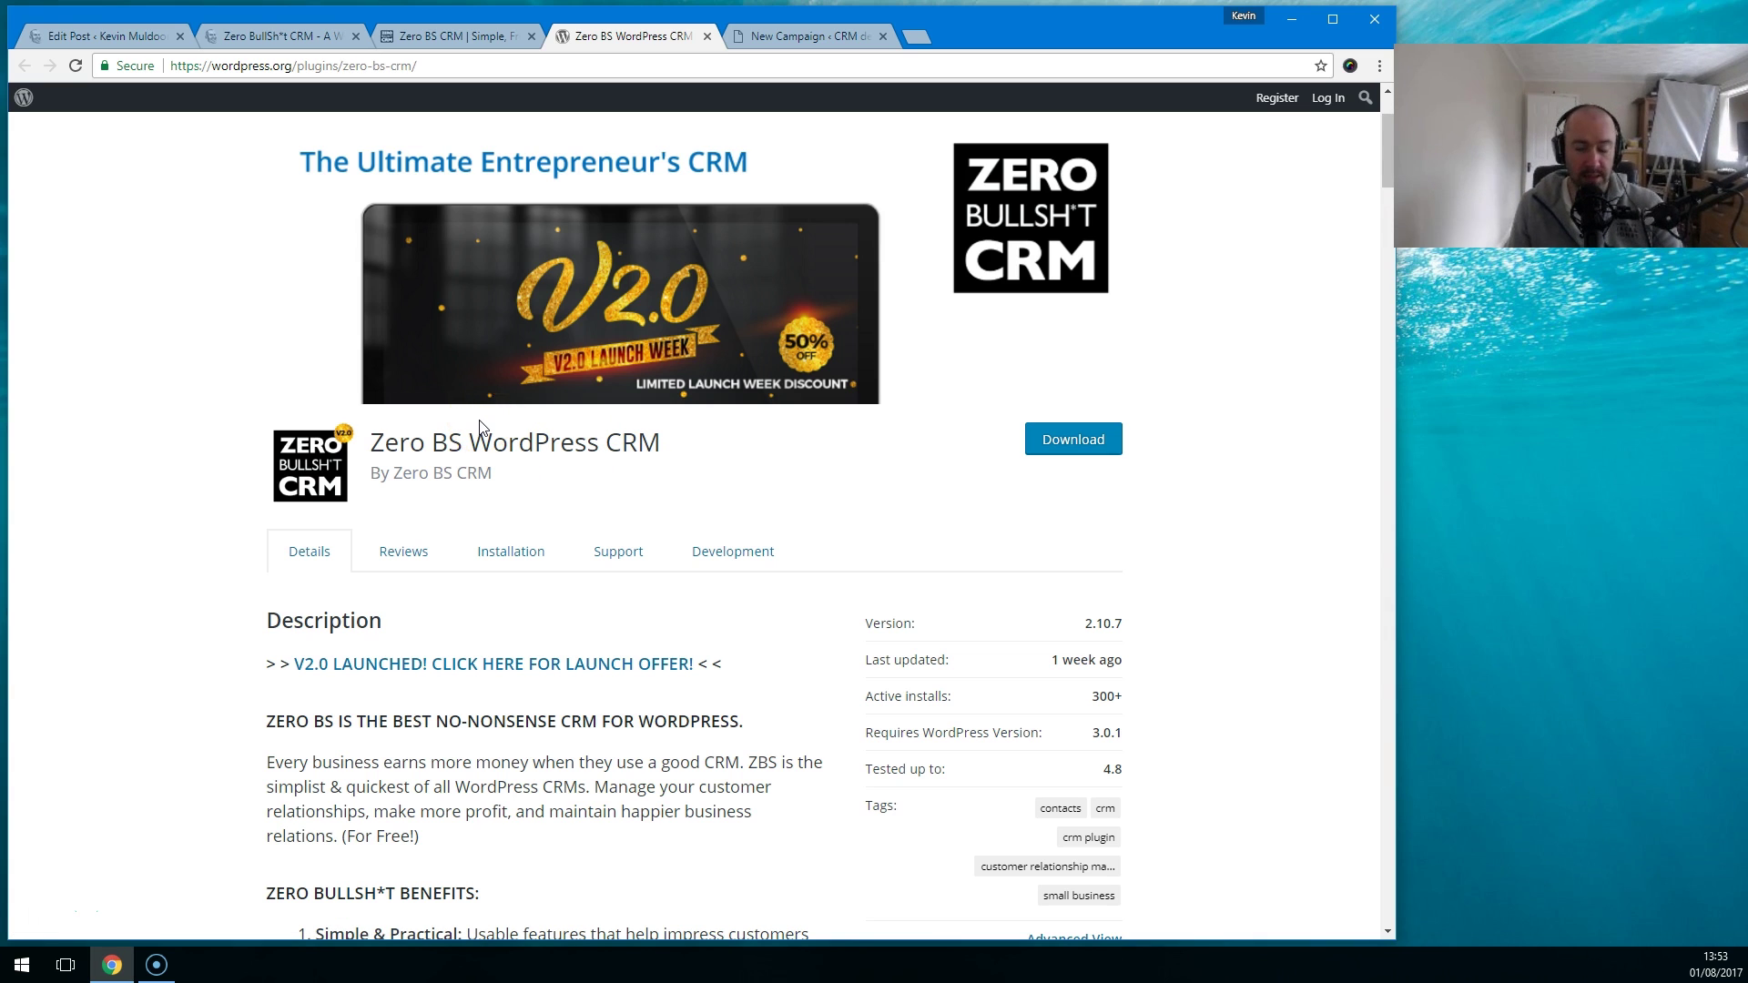
left_click(571, 103)
Step: Review the Zero BS CRM home page down to its popular extensions and return to the WordPress.org plugin page
left_click(466, 35)
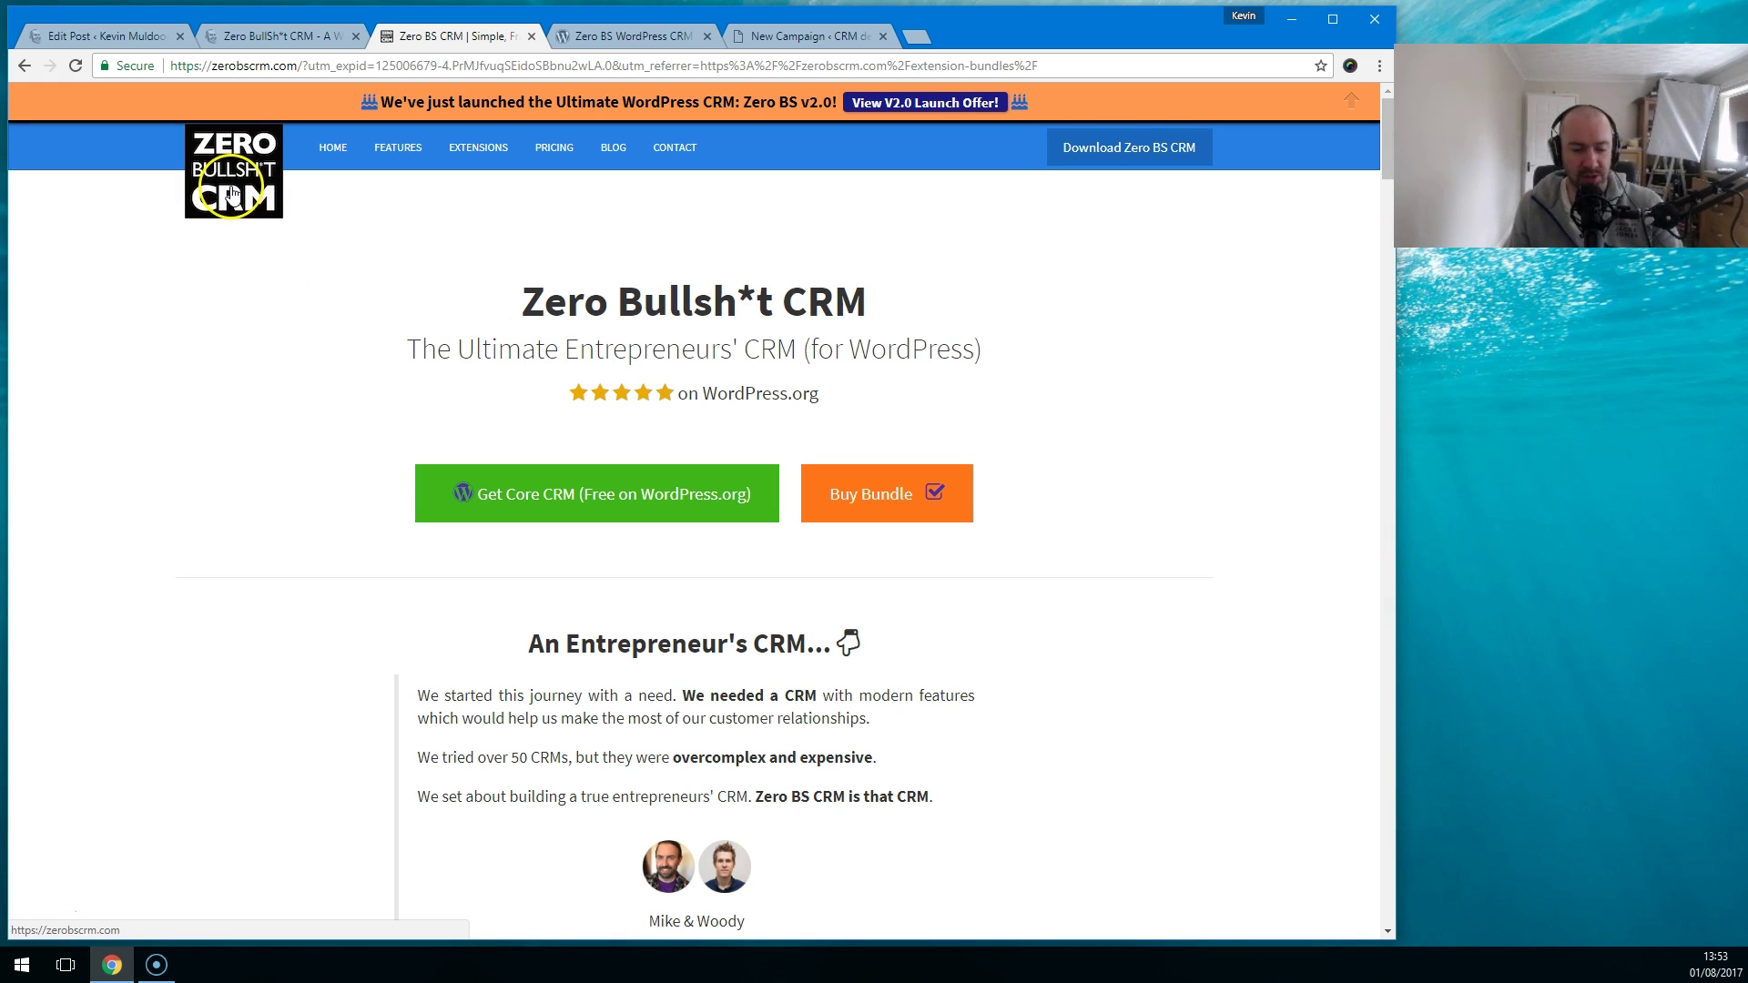
scroll(437, 351, "down", 3)
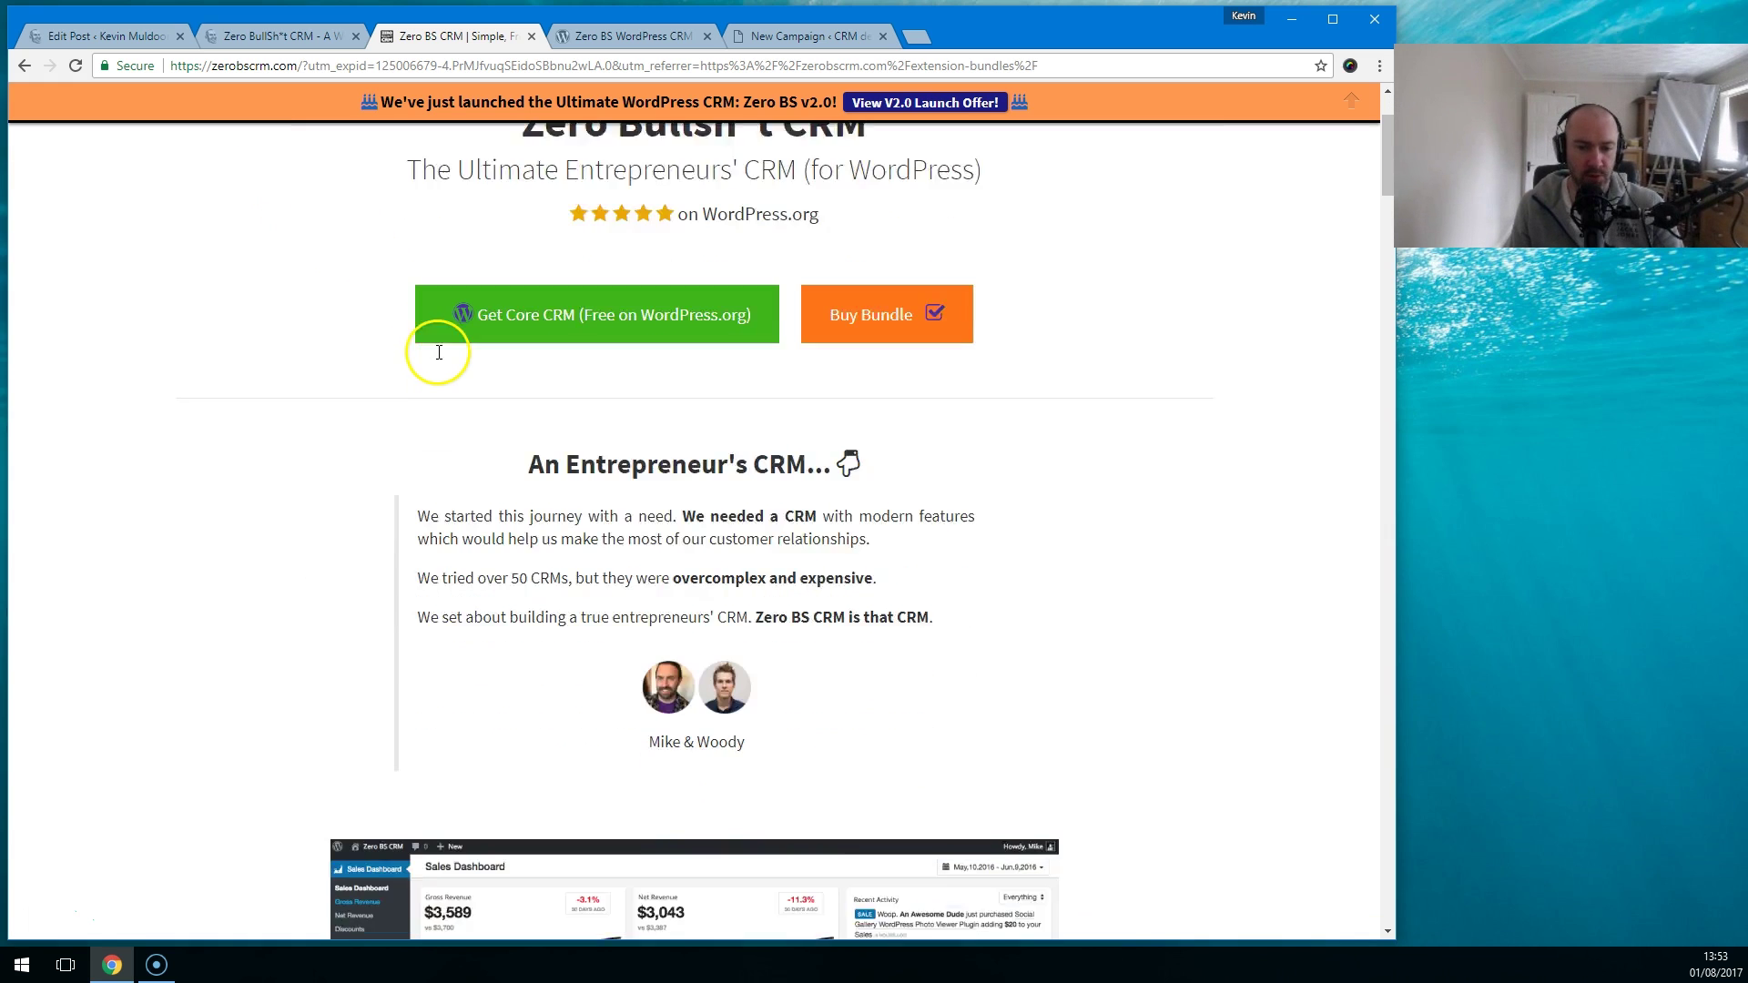
scroll(442, 363, "down", 3)
scroll(442, 365, "down", 12)
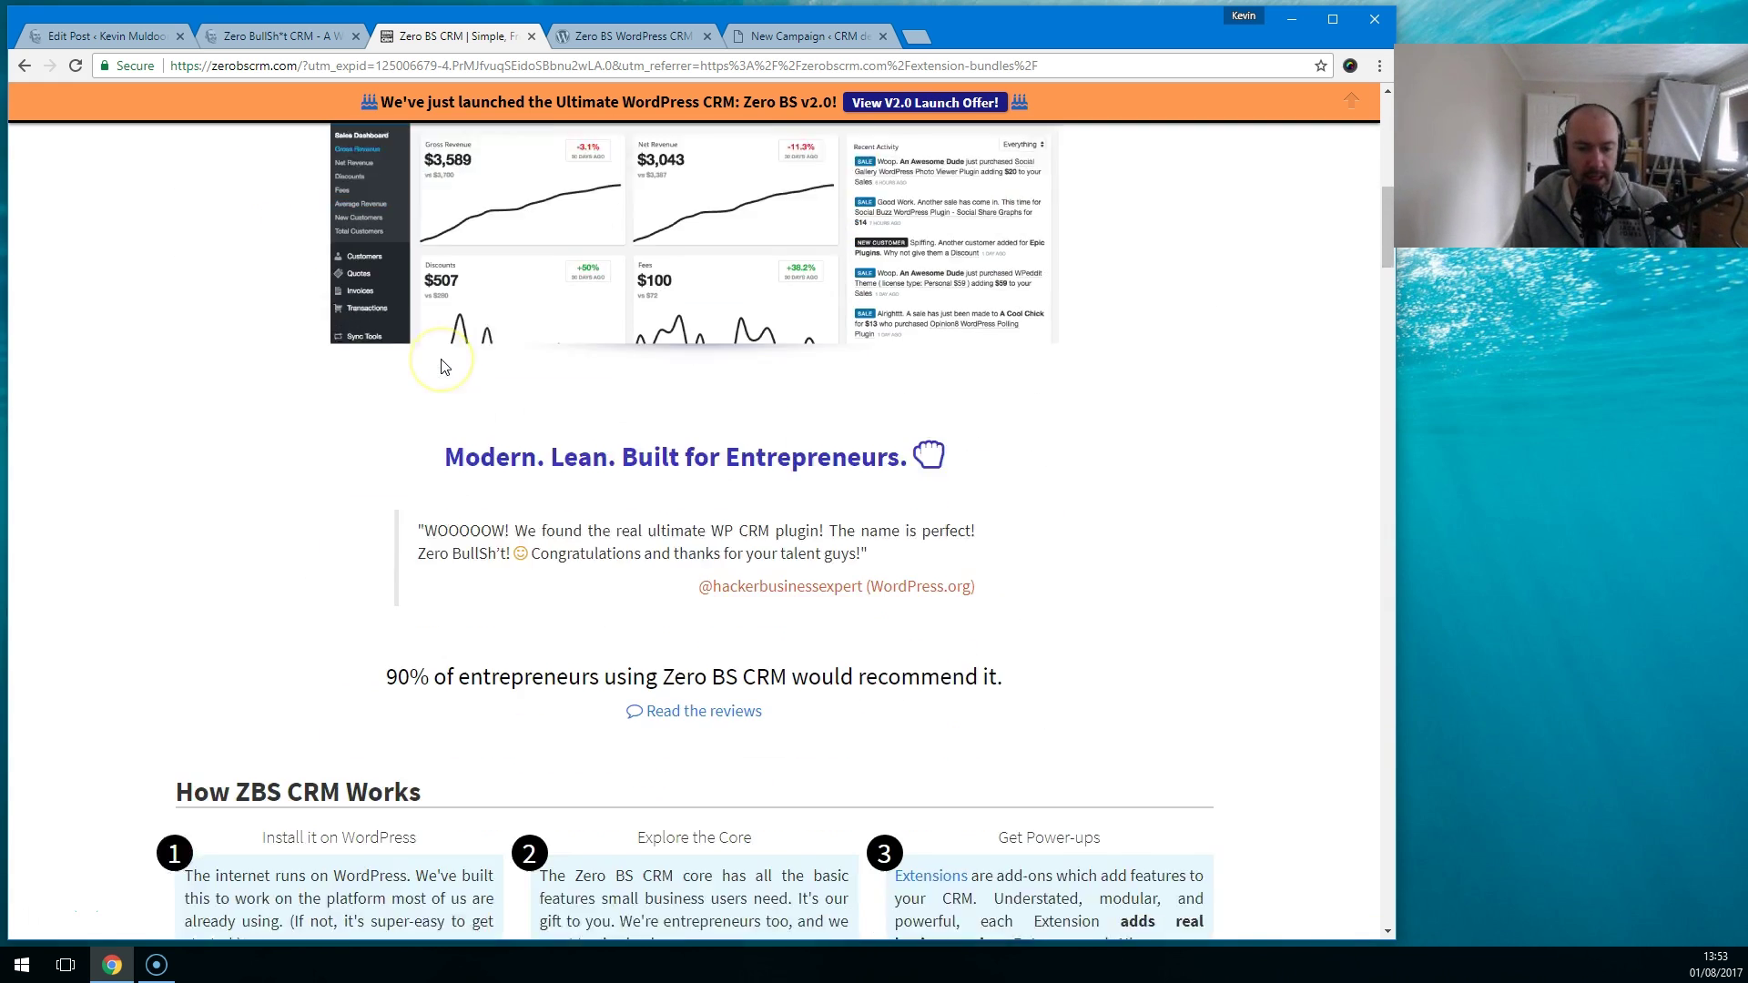
scroll(443, 371, "down", 8)
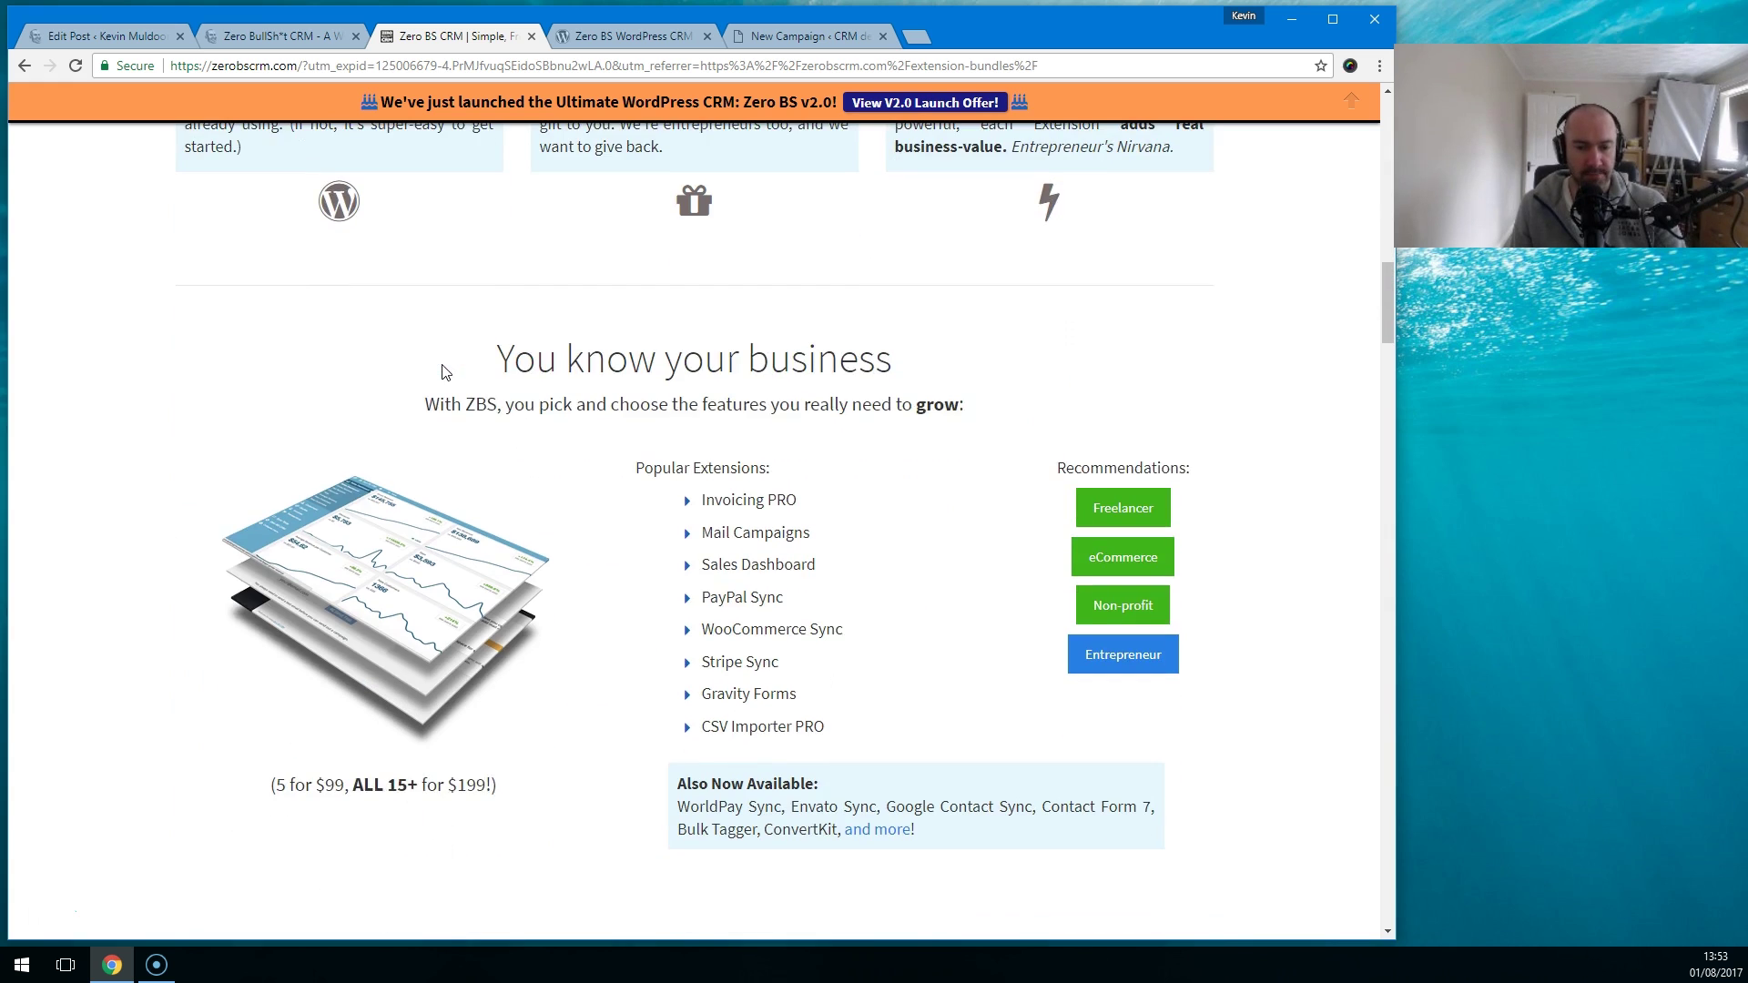
left_click(661, 41)
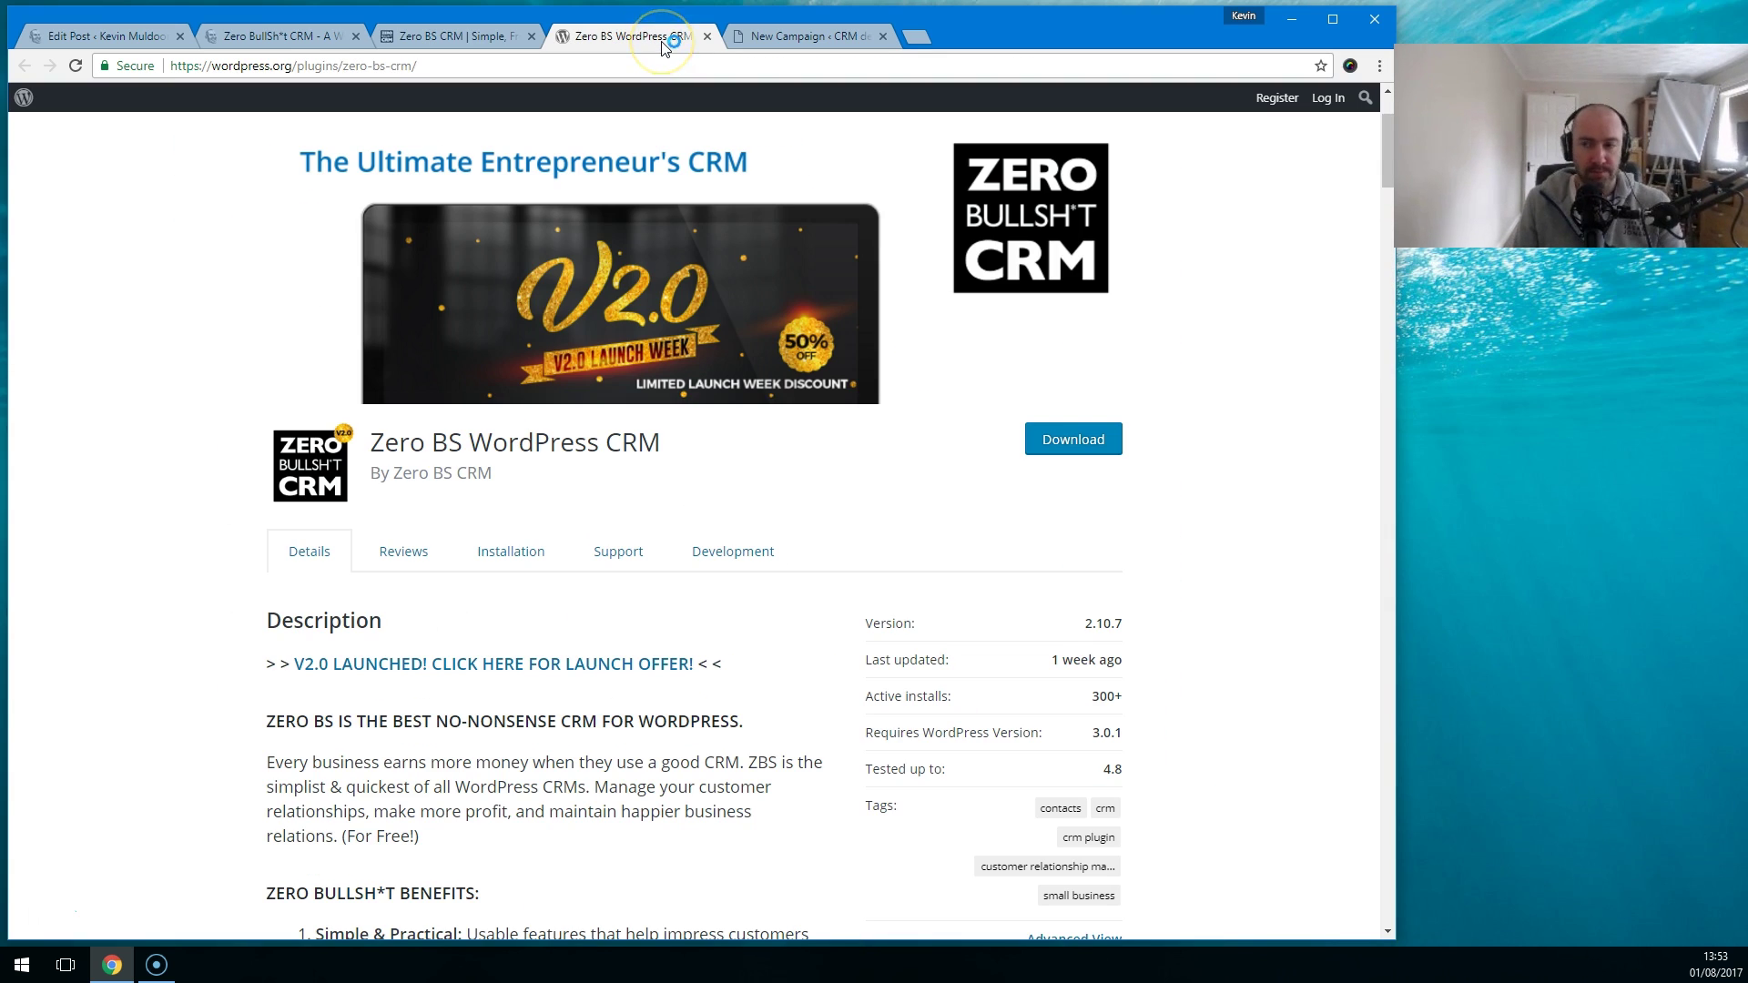